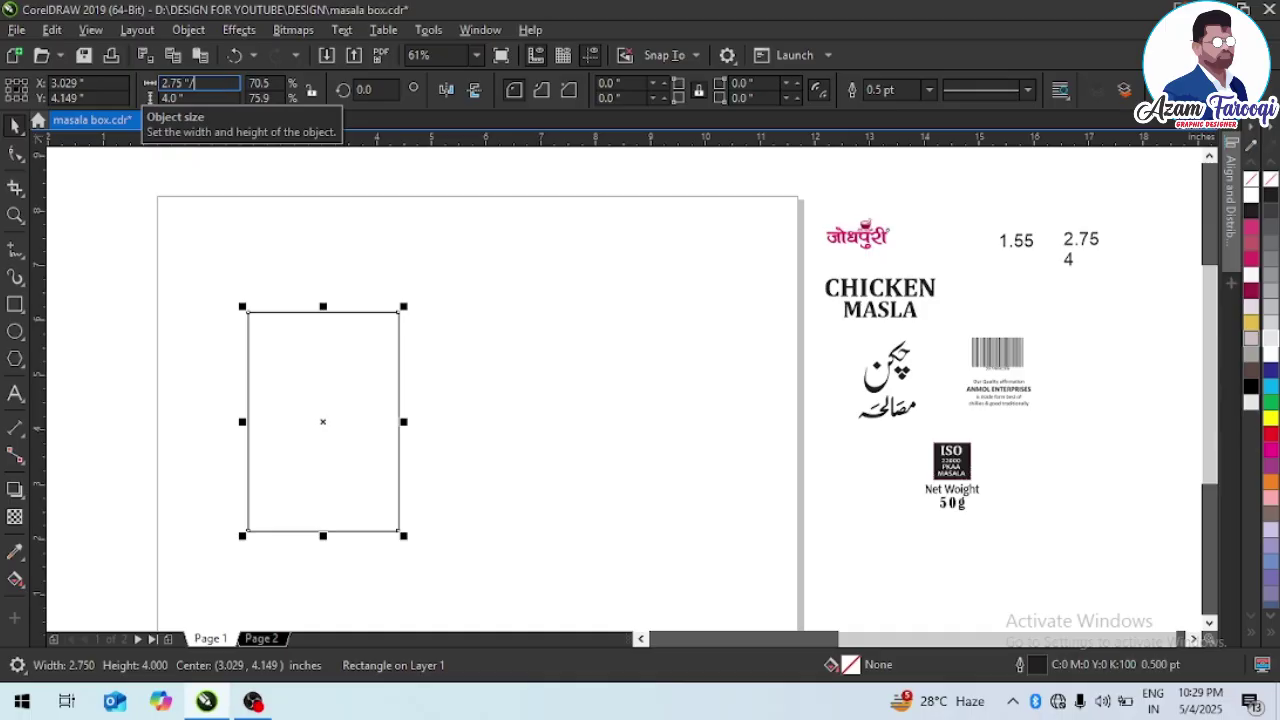
- Halve the duplicate rectangle's width to 1.375 inches and place it against the outer right edge of the 2.75 × 4 inch panel
key(Return)
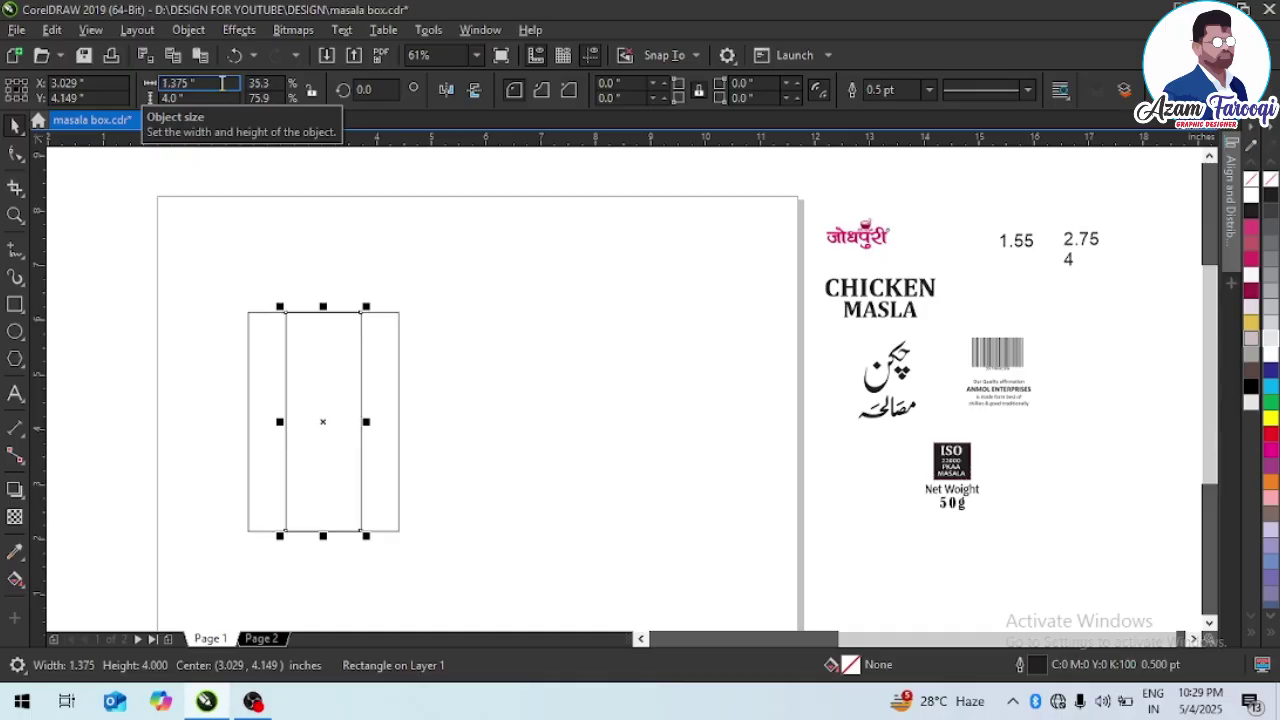
shift+click(380, 363)
key(r)
key(Escape)
click(346, 387)
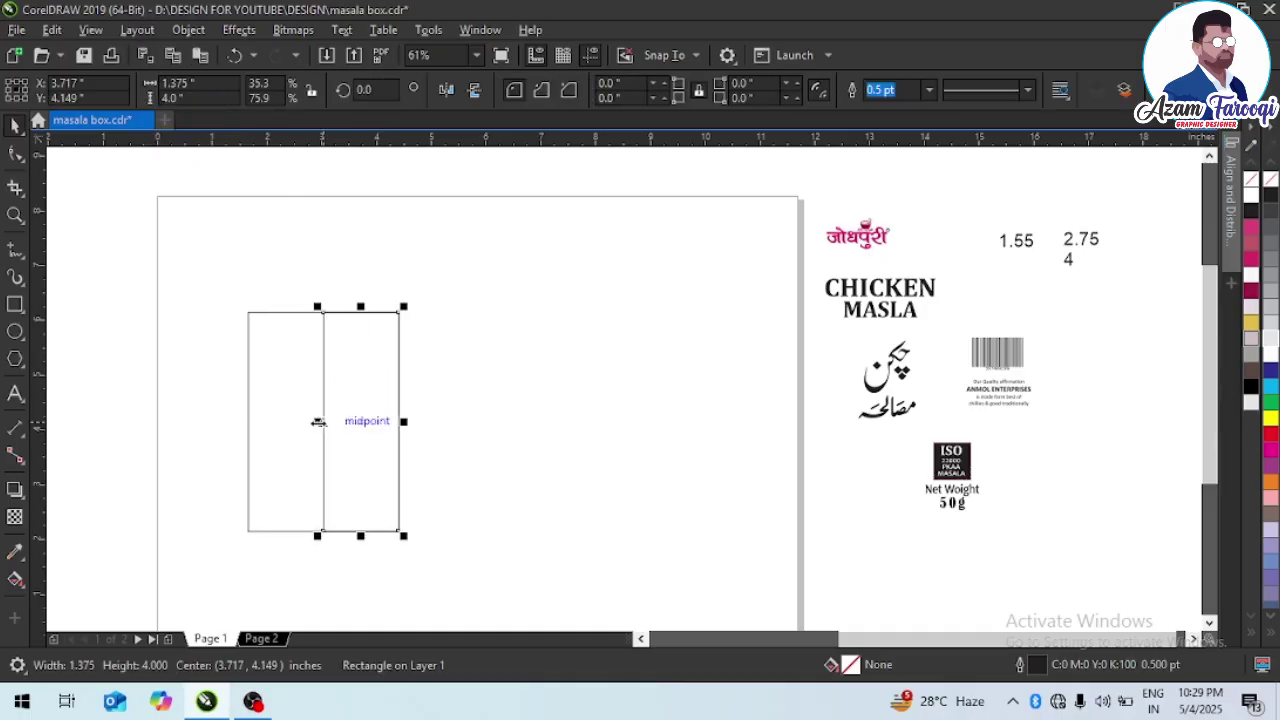
drag(318, 422, 400, 431)
- Place a copy of the 2.75 inch wide panel against the outer right edge of the narrow side panel
click(343, 420)
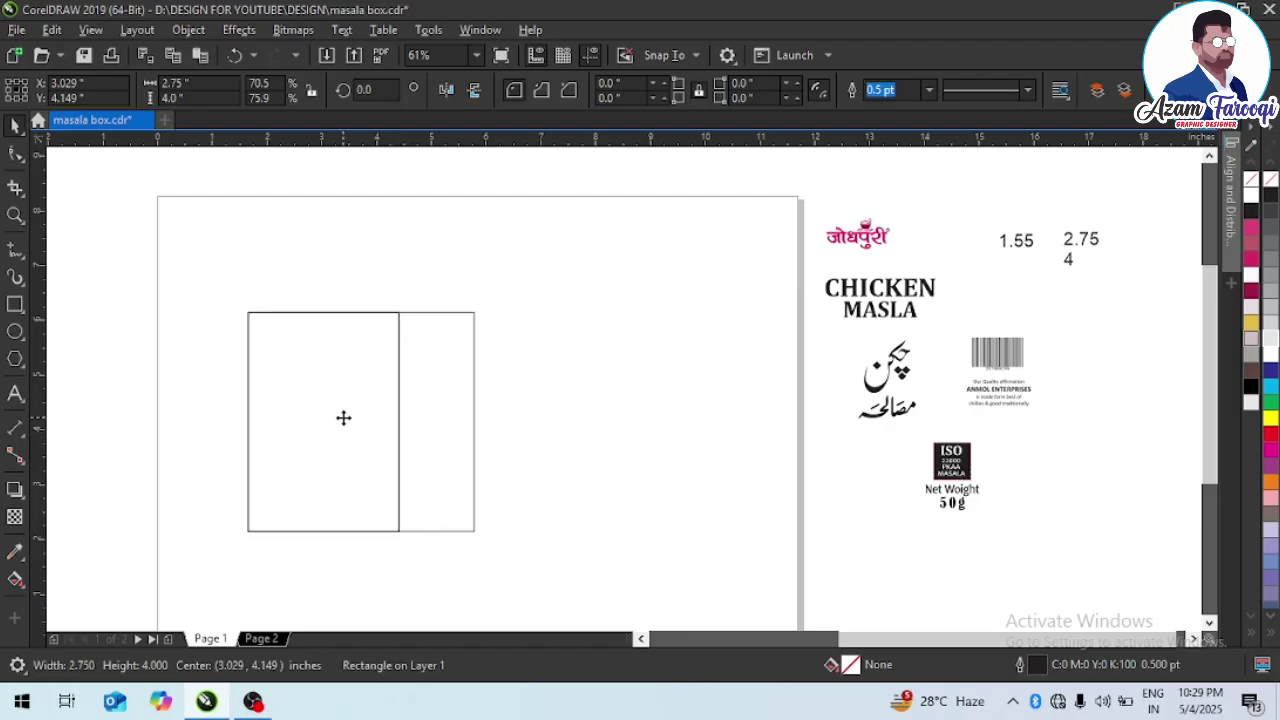
click(390, 408)
shift+click(436, 379)
key(r)
key(Escape)
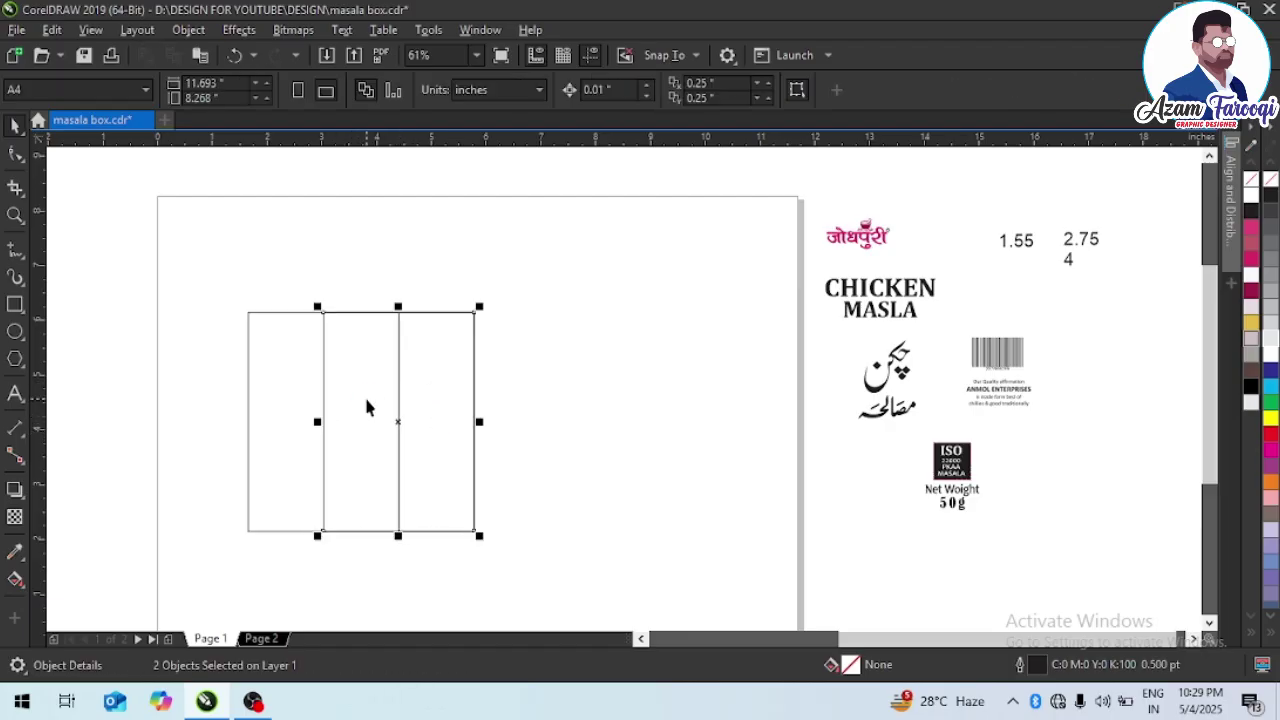
click(364, 394)
drag(317, 421, 484, 436)
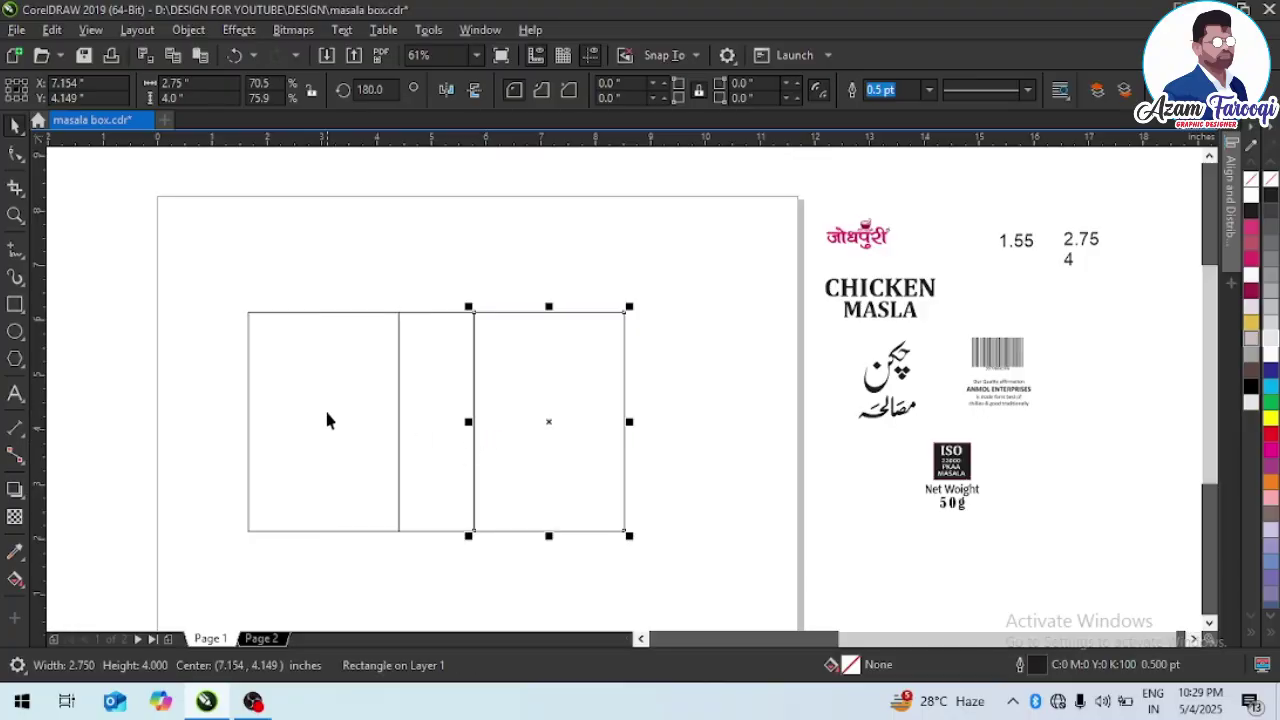
- Place a copy of the narrow 1.375 inch side panel against the outer right edge of the second wide panel
click(427, 407)
shift+click(531, 408)
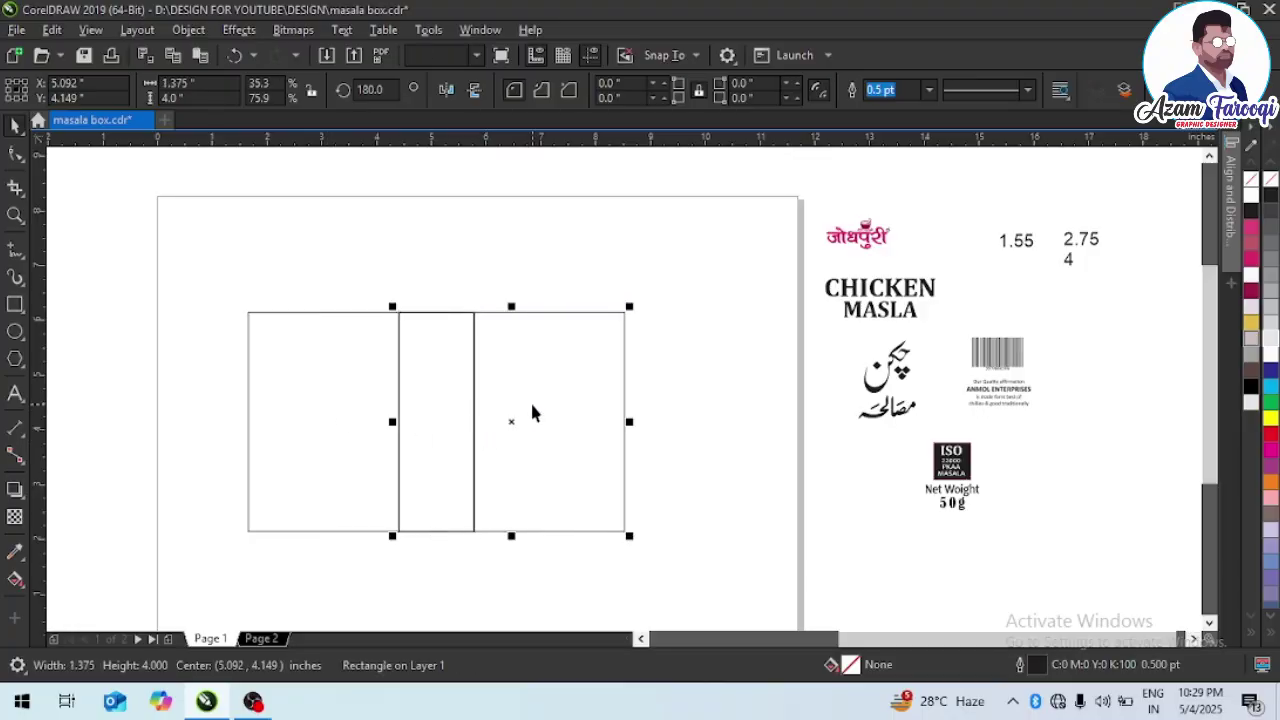
key(r)
click(548, 422)
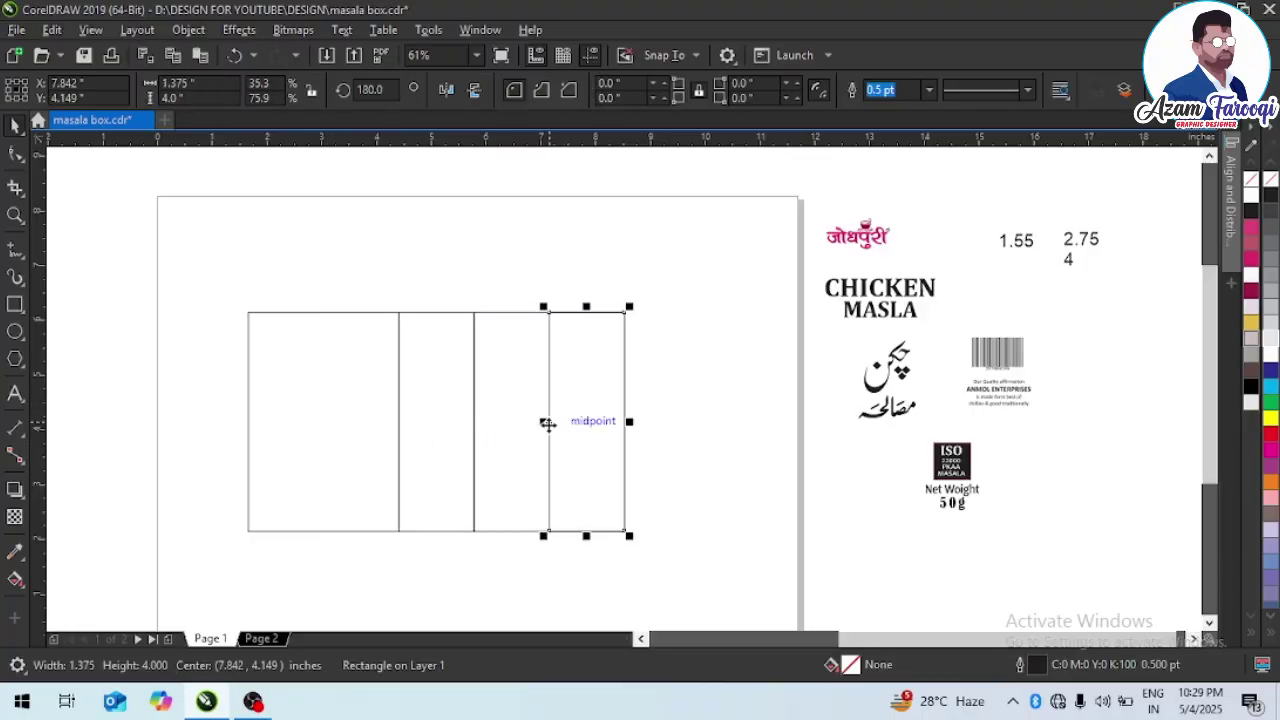
drag(541, 421, 624, 421)
click(821, 322)
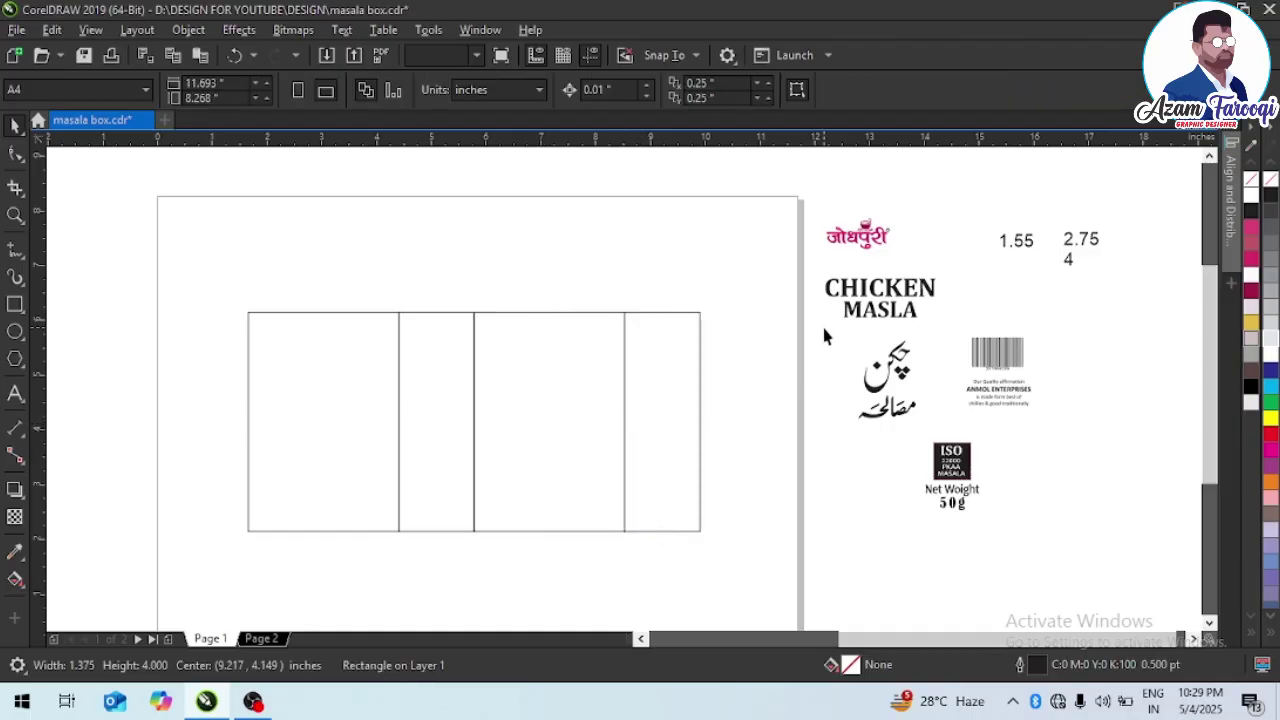
- Move the whole four-panel layout slightly down and to the left on the page
scroll(815, 330, down, 2)
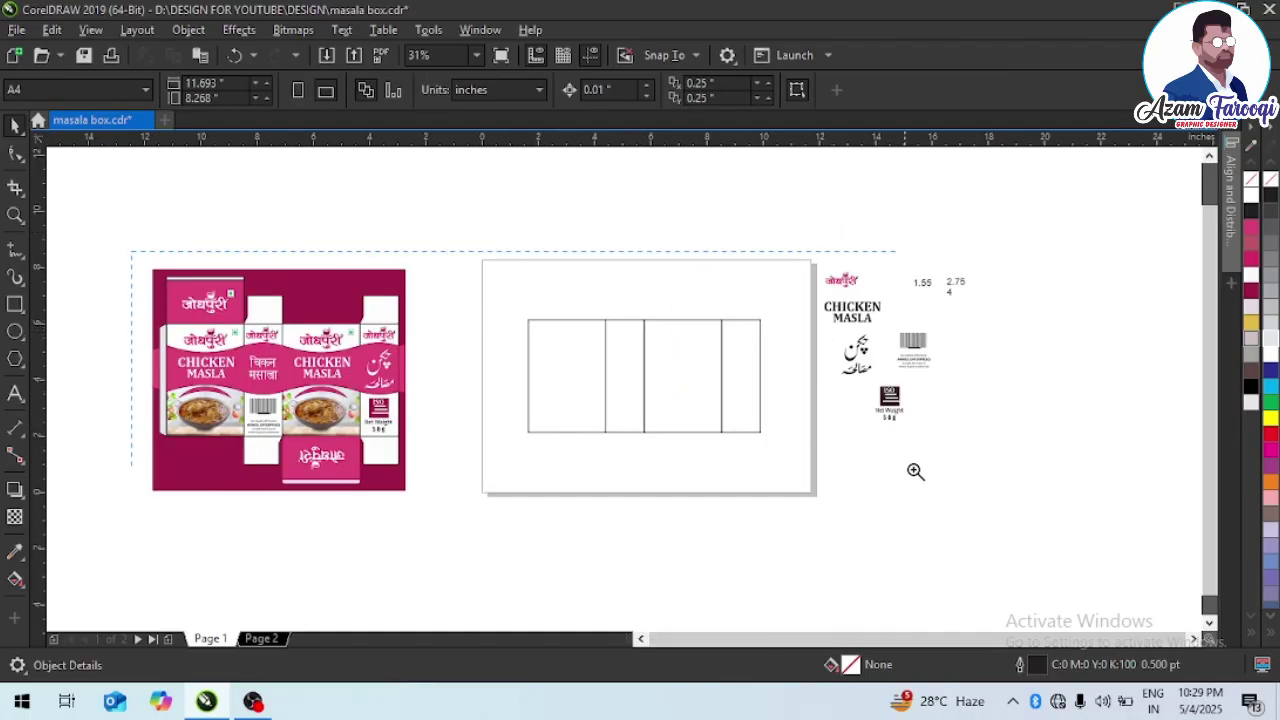
scroll(751, 357, up, 1)
drag(609, 305, 1026, 548)
drag(859, 468, 843, 485)
key(Escape)
- Make a 1.55 inch high copy of the first wide panel and align it to that panel's top edge
click(666, 417)
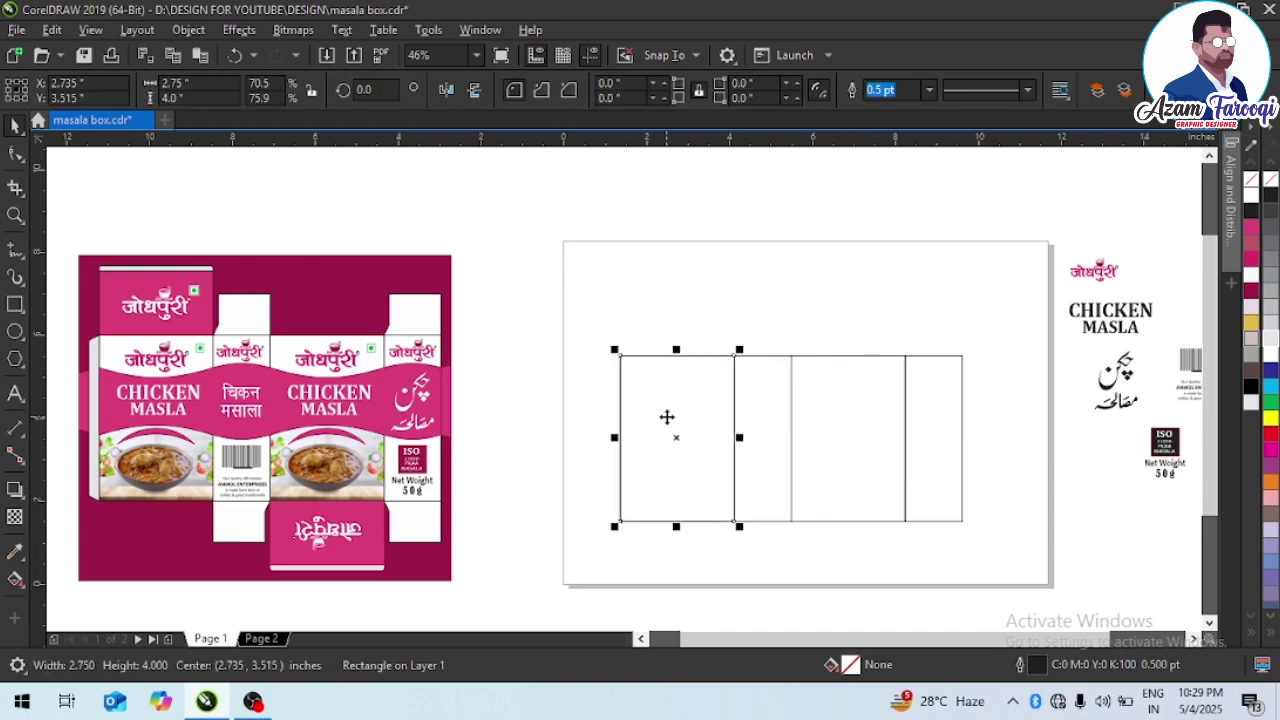
text(1.55)
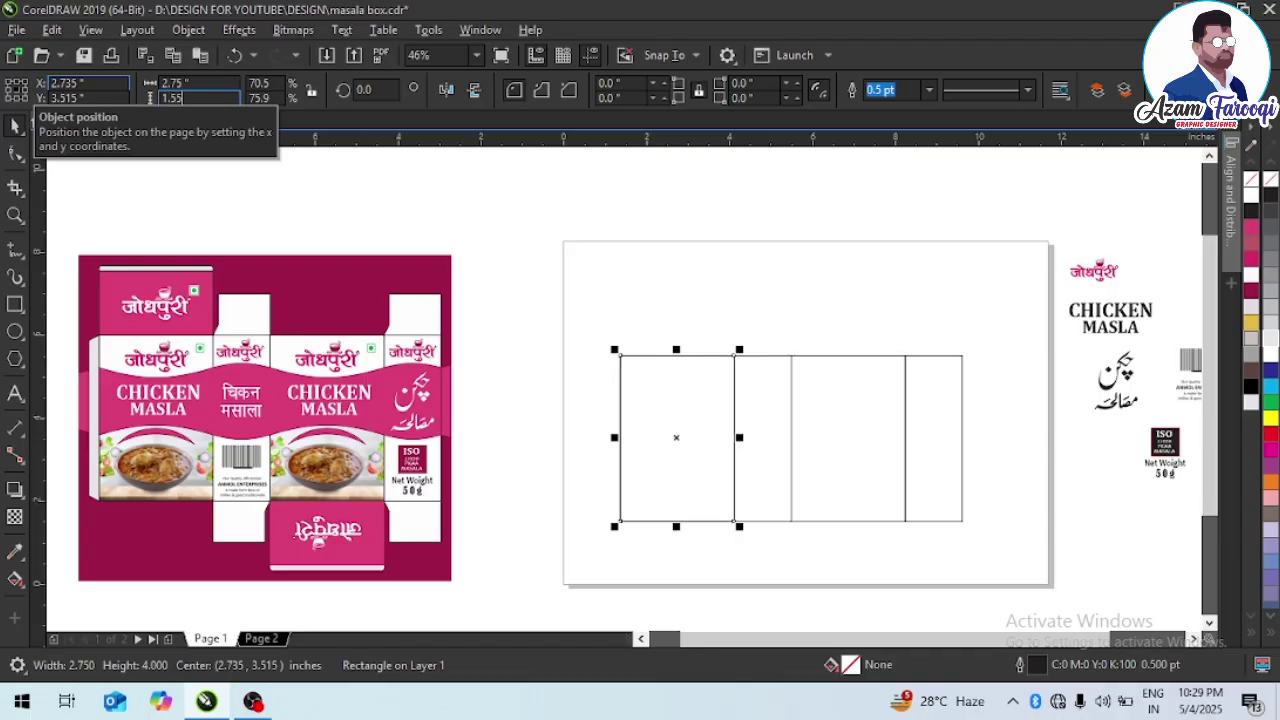
key(Return)
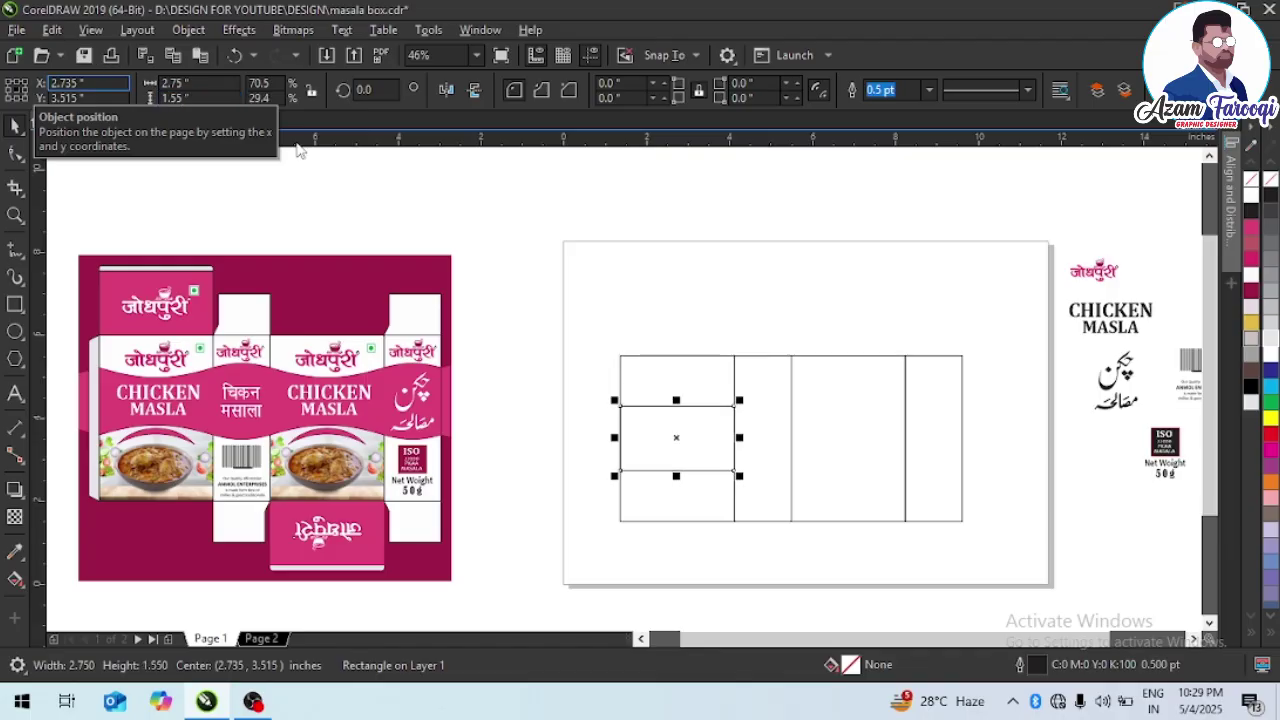
shift+click(660, 370)
key(t)
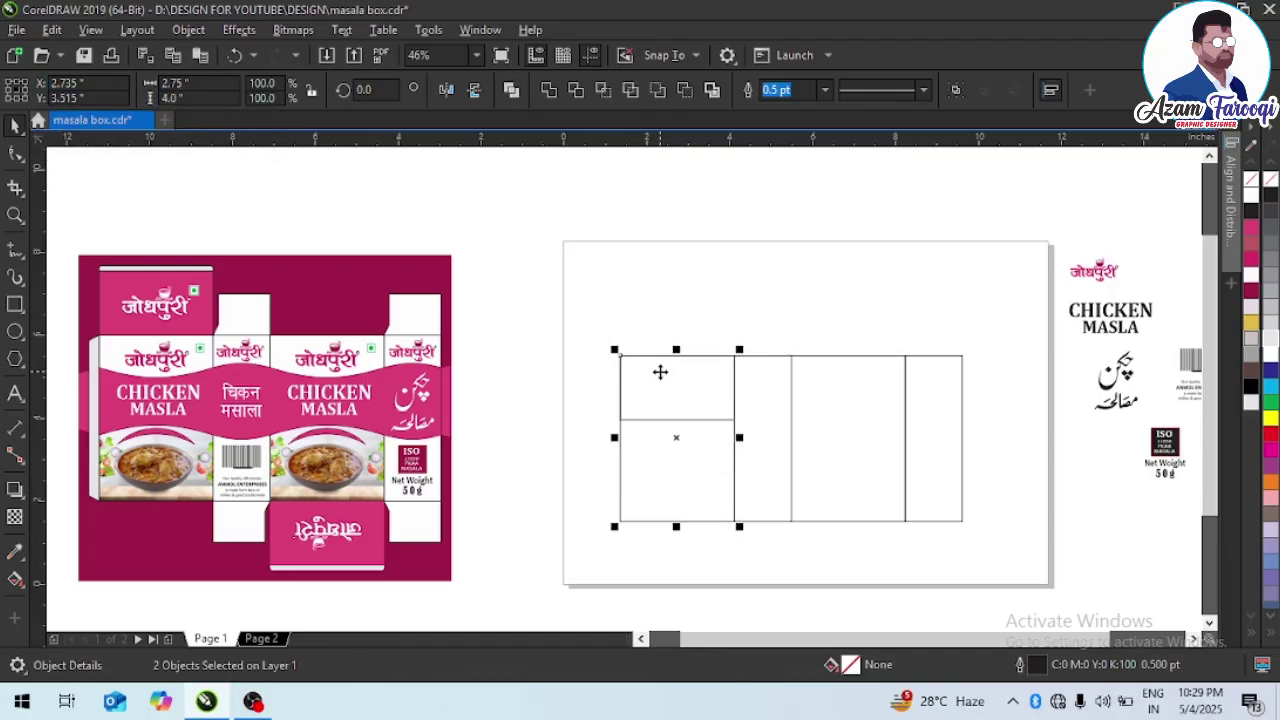
key(Escape)
- Flip the 1.55 inch rectangle upward so it forms a flap directly above the first wide panel
click(676, 420)
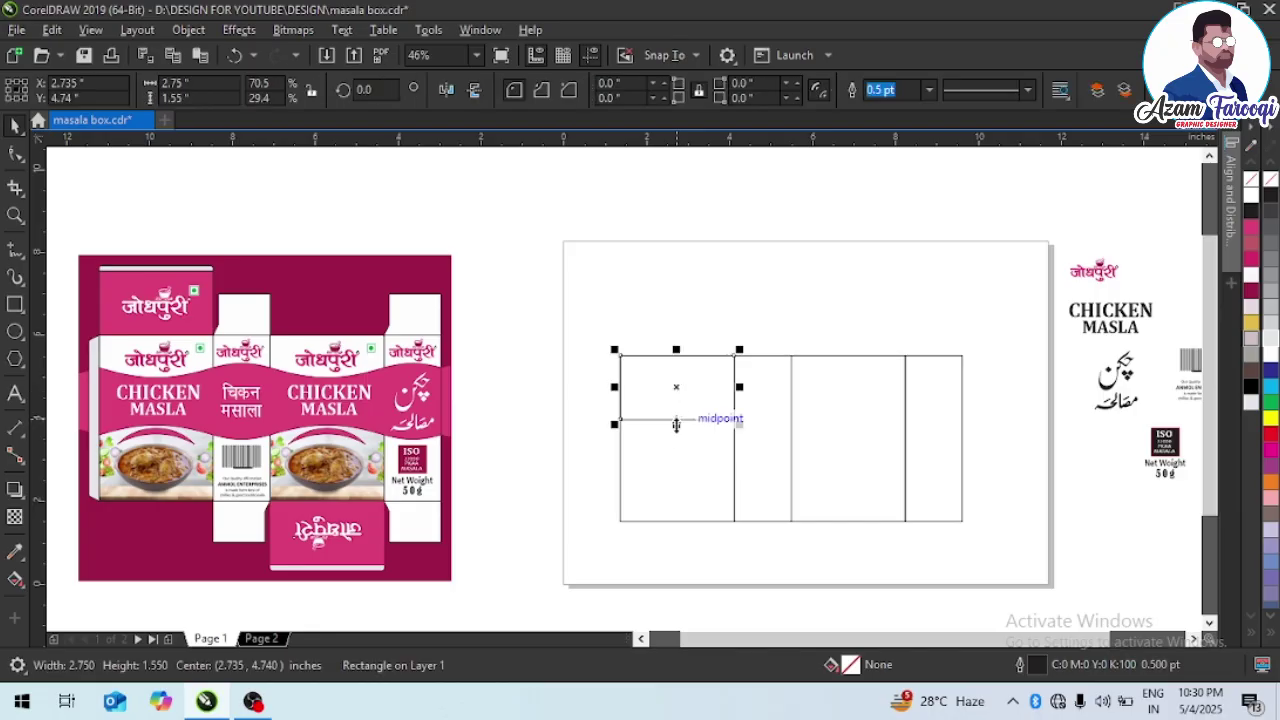
shift+click(673, 446)
key(Escape)
click(669, 419)
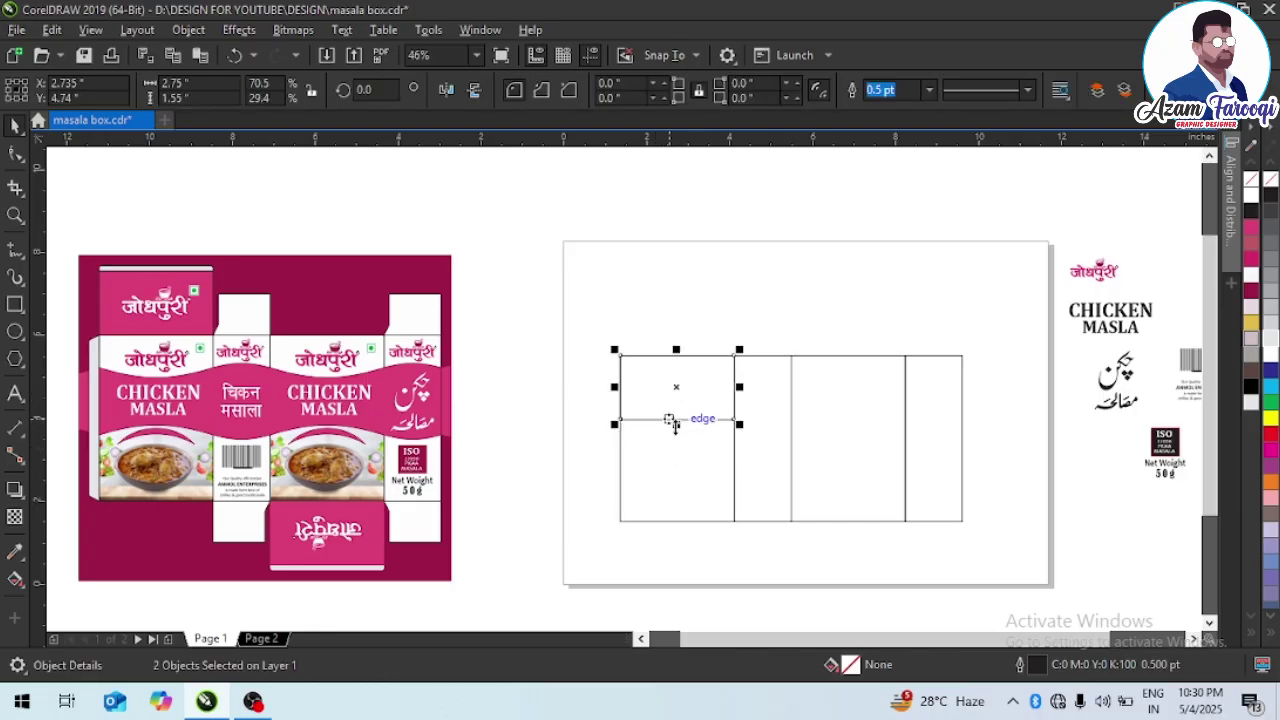
drag(676, 425, 670, 347)
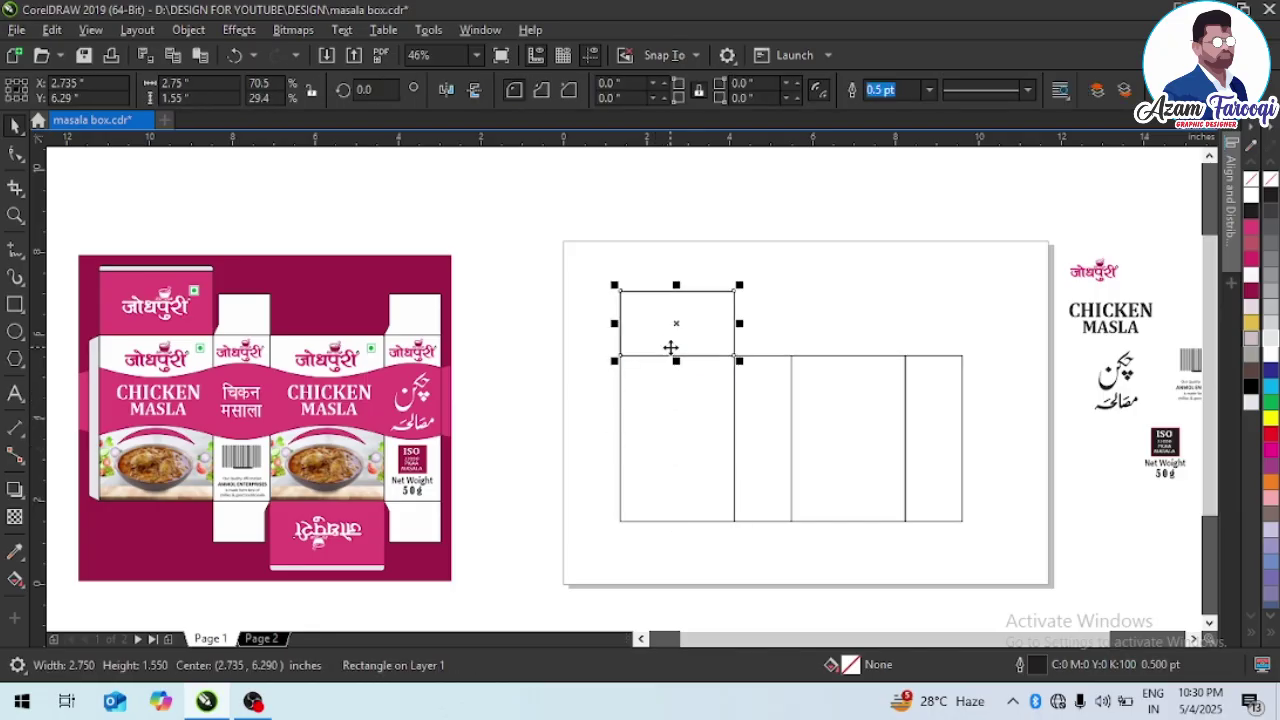
- Copy the top flap to the second wide panel and flip it downward so it adjoins that panel's lower edge
shift+click(835, 420)
key(r)
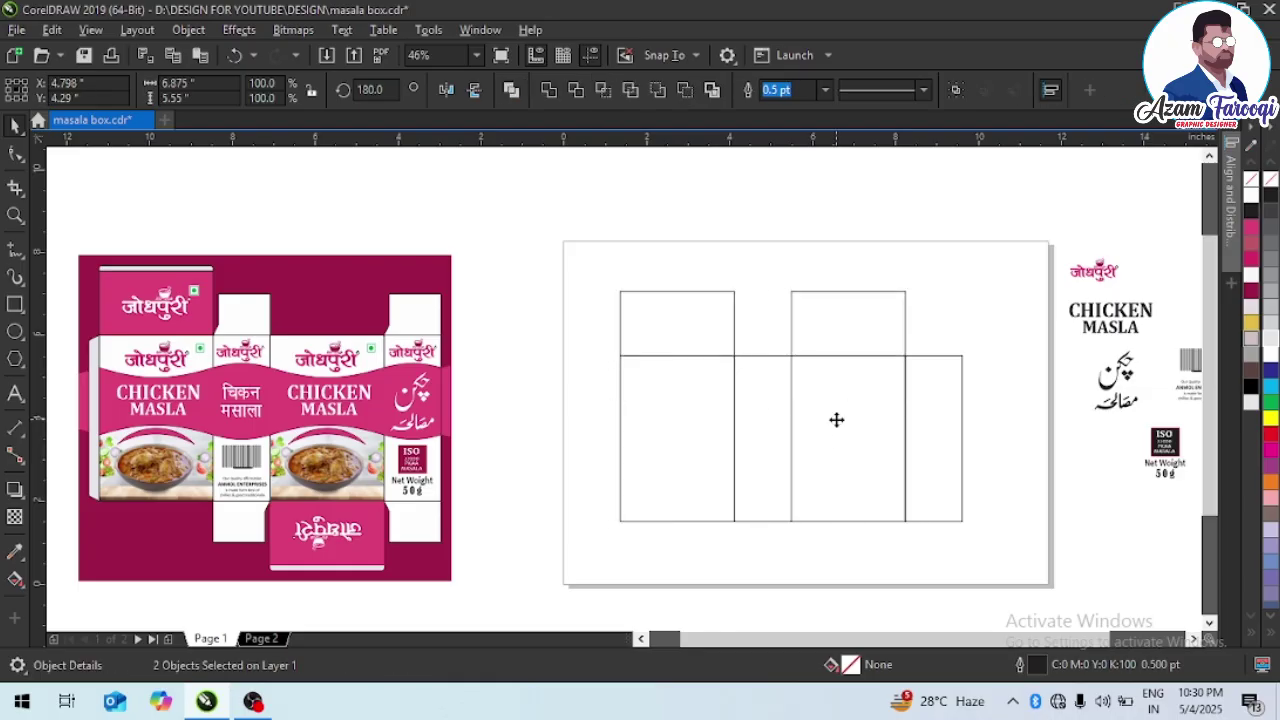
key(b)
key(Escape)
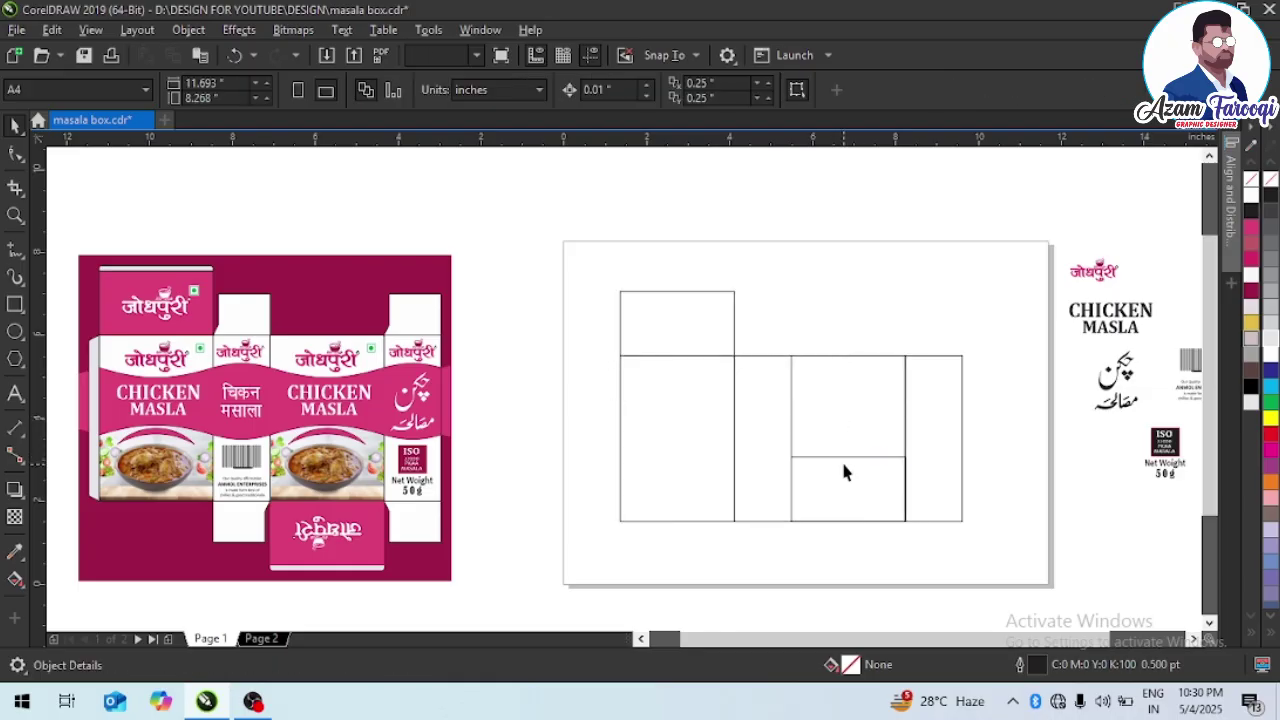
click(841, 459)
drag(776, 439, 968, 563)
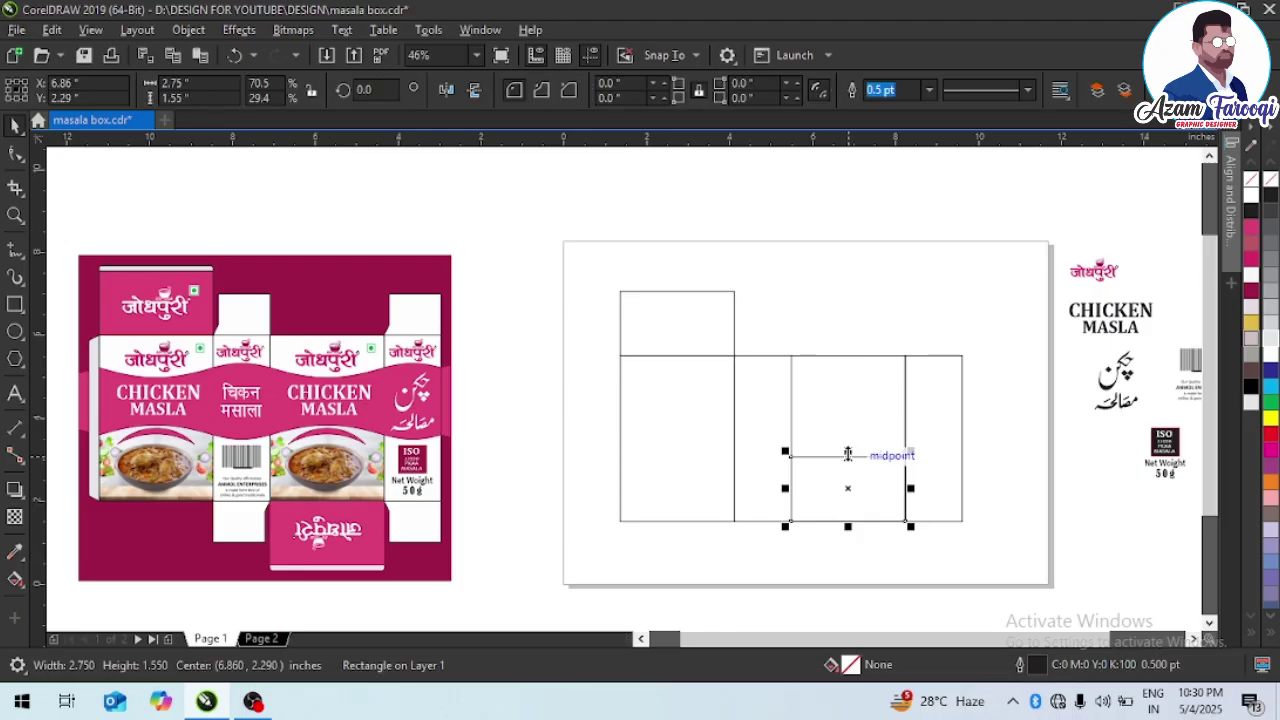
drag(848, 455, 874, 526)
- Make a 0.125 inch high copy of the top flap and align it to the flap's upper edge
drag(586, 258, 988, 612)
click(722, 337)
click(682, 300)
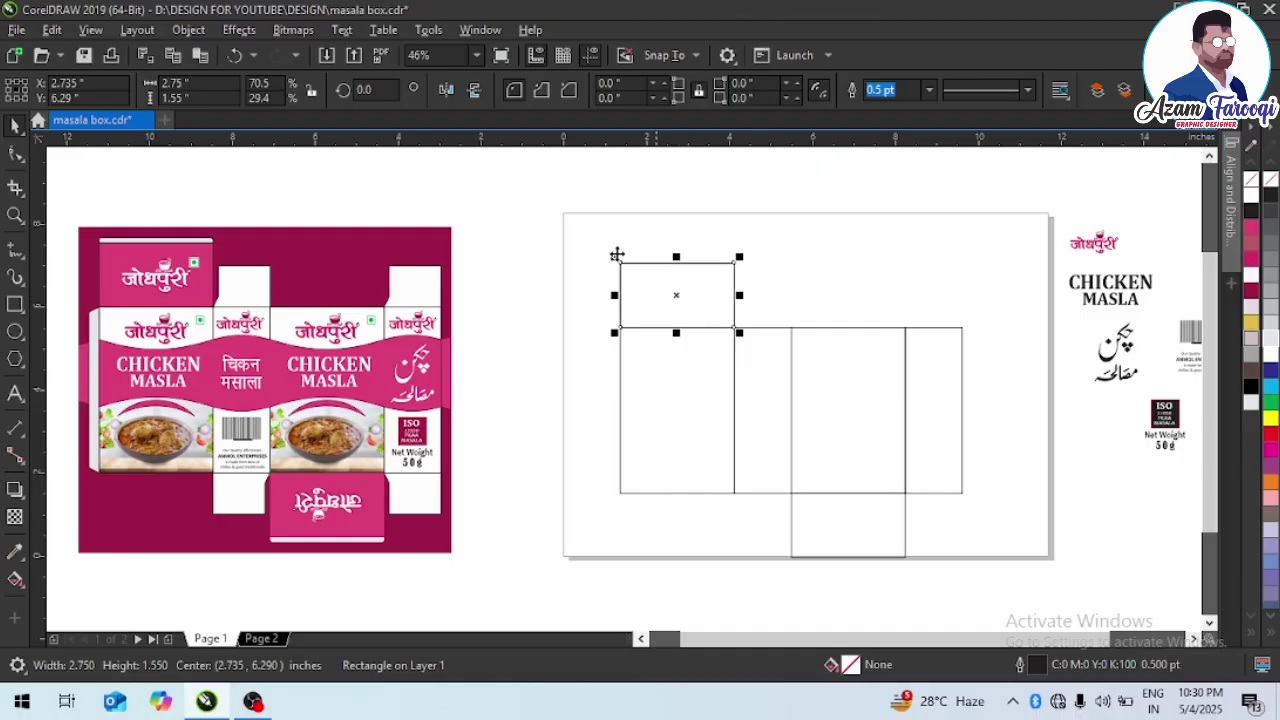
click(204, 96)
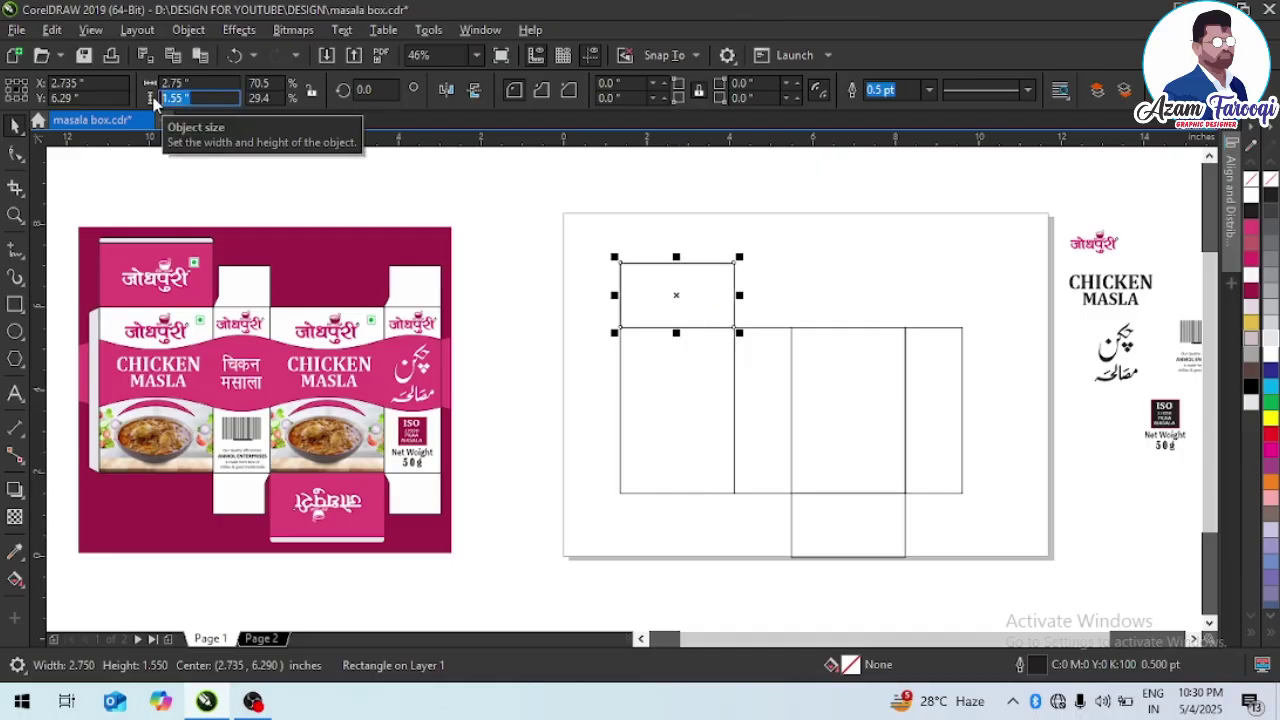
key(Return)
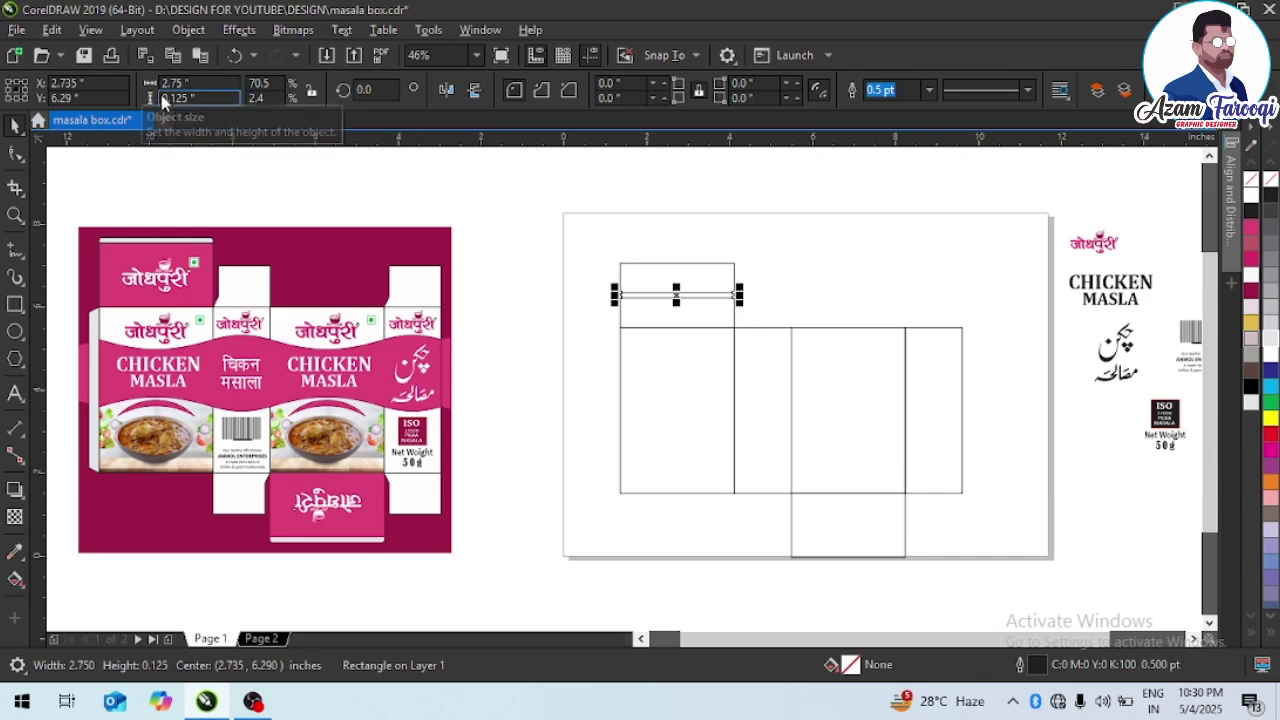
key(t)
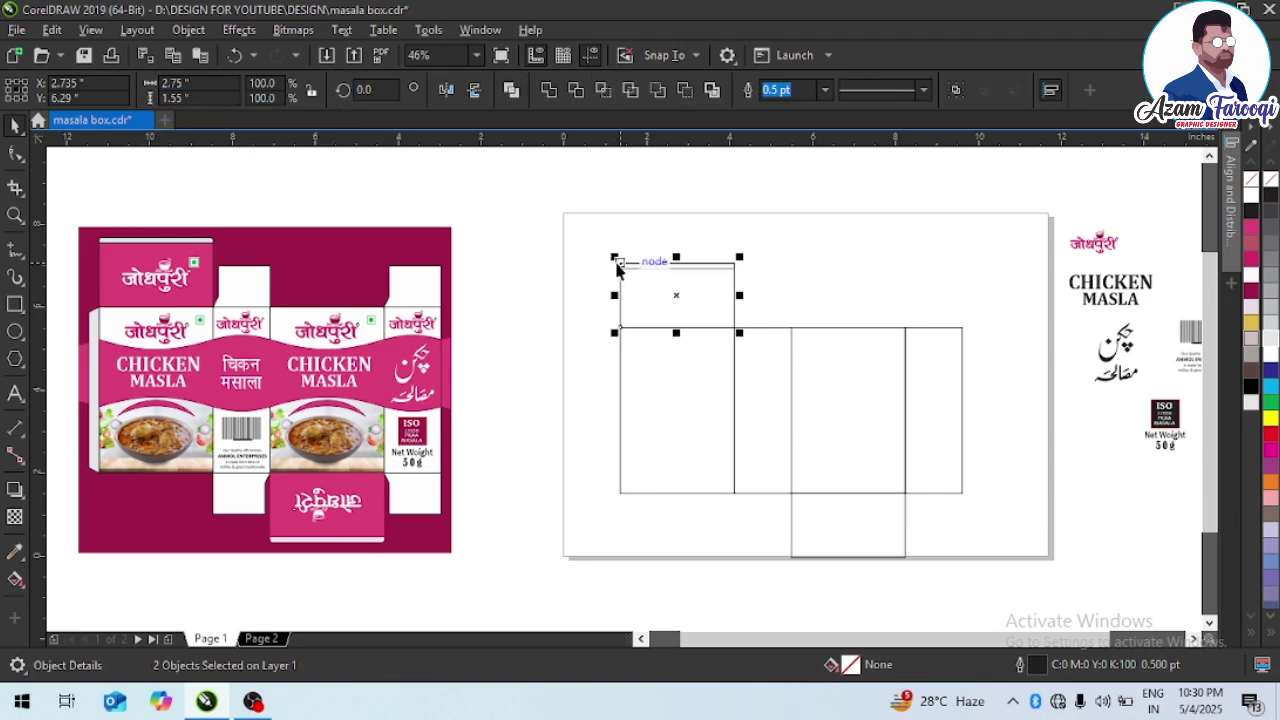
key(Escape)
- Flip the thin strip upward so it sits just above the top flap
key(F2)
drag(596, 244, 820, 298)
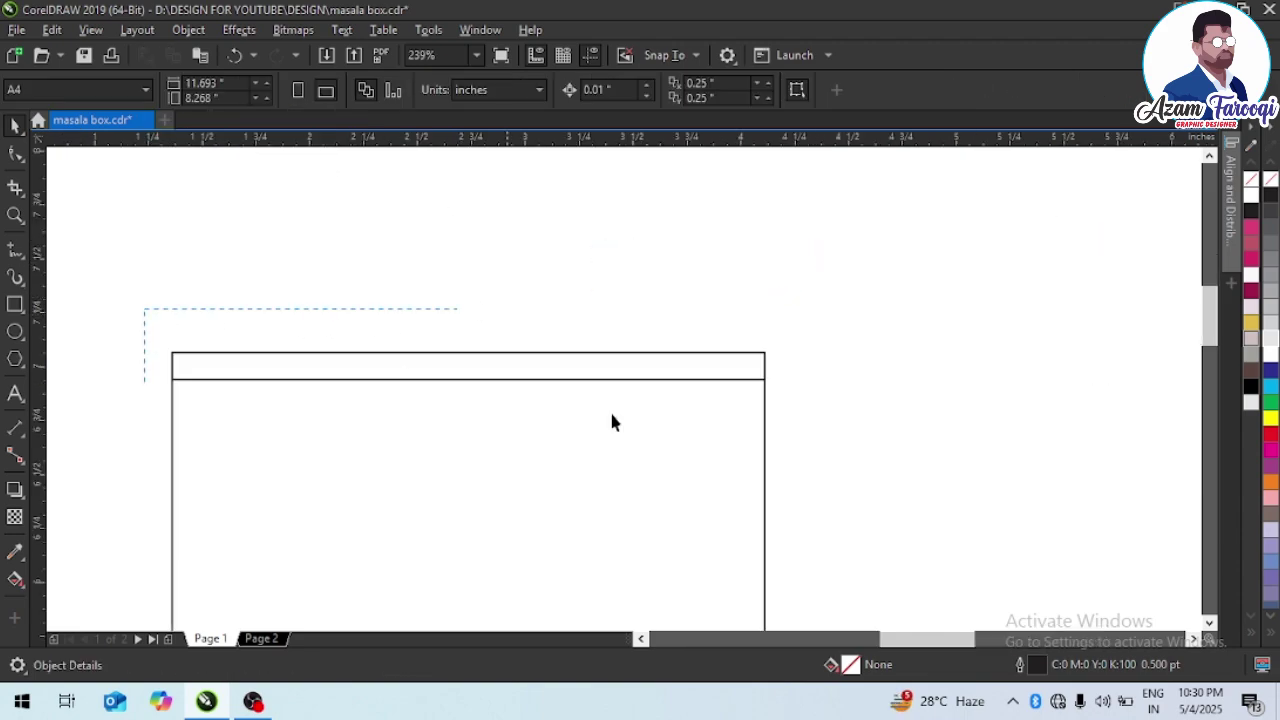
click(590, 380)
drag(466, 382, 464, 320)
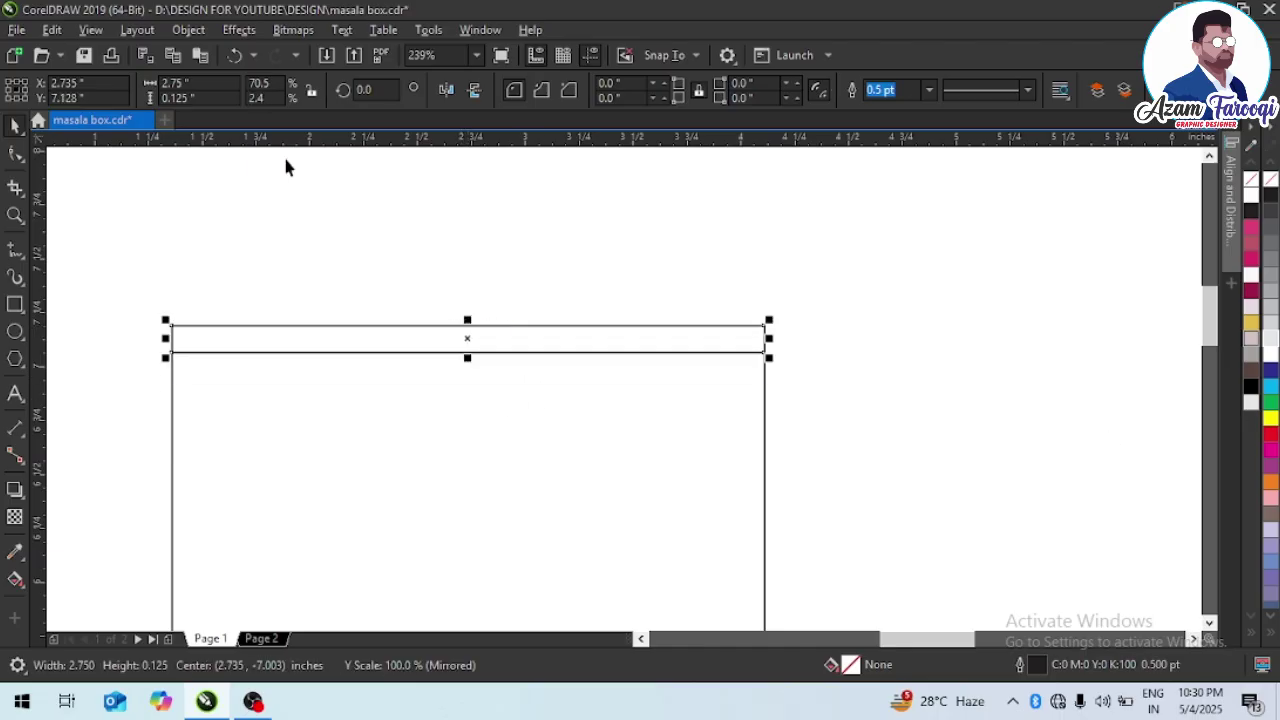
- Round the strip's two upper corners to about 0.062 inch and fill it with 10% black
click(14, 154)
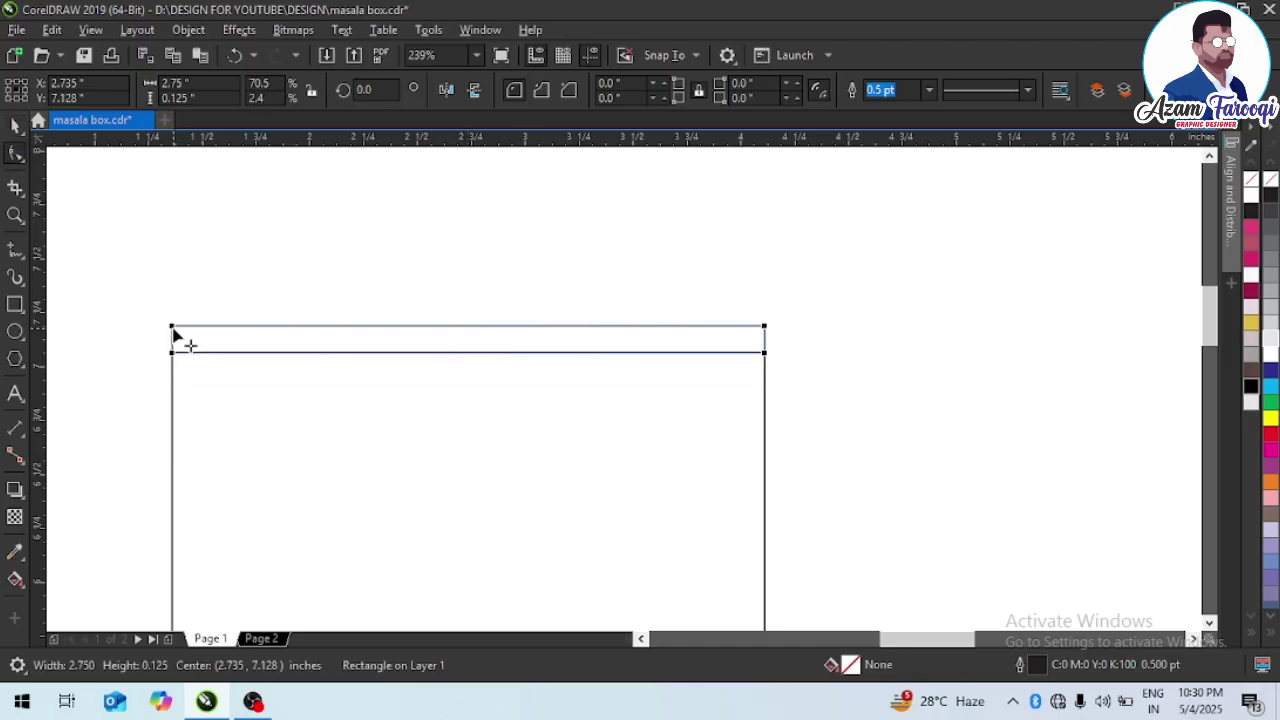
mouse_move(173, 327)
mouse_down()
mouse_move(191, 339)
mouse_move(173, 328)
mouse_up()
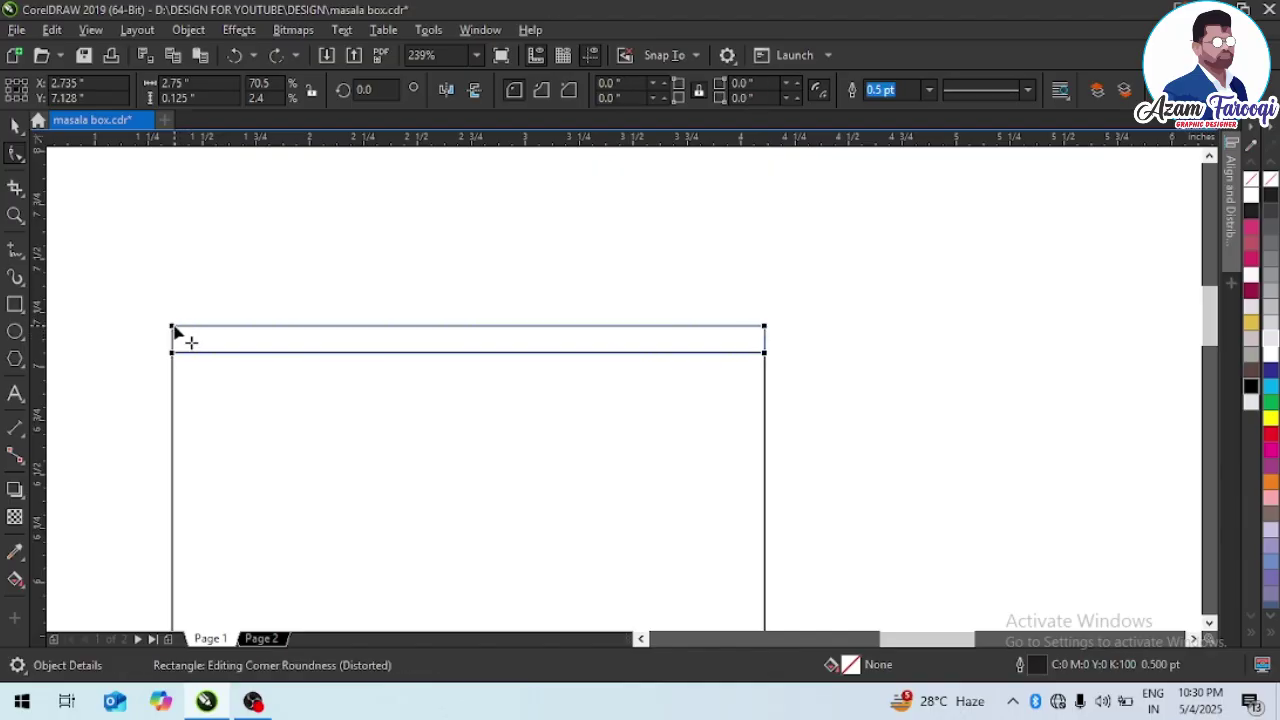
key(ctrl+shift+z)
key(space)
scroll(577, 211, down, 3)
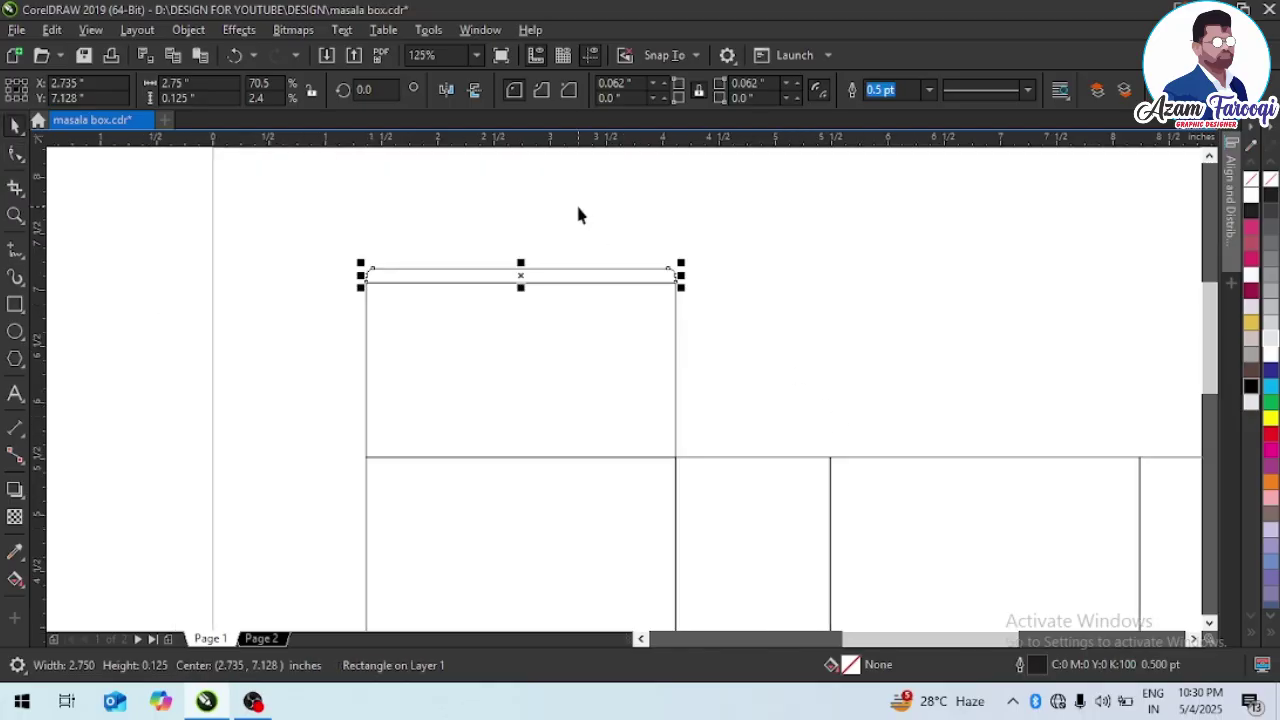
click(554, 266)
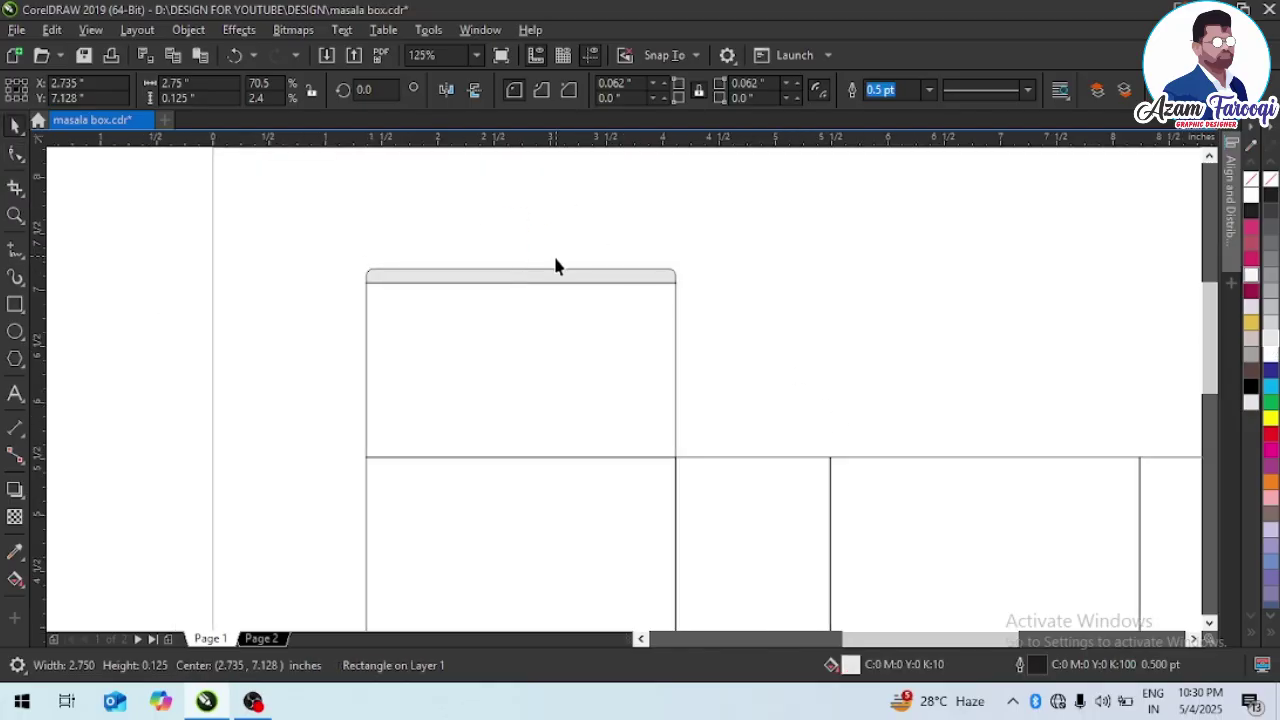
- Copy the rounded strip onto the lower flap, centred horizontally and aligned to the flap's bottom edge
scroll(555, 270, down, 4)
scroll(557, 276, down, 3)
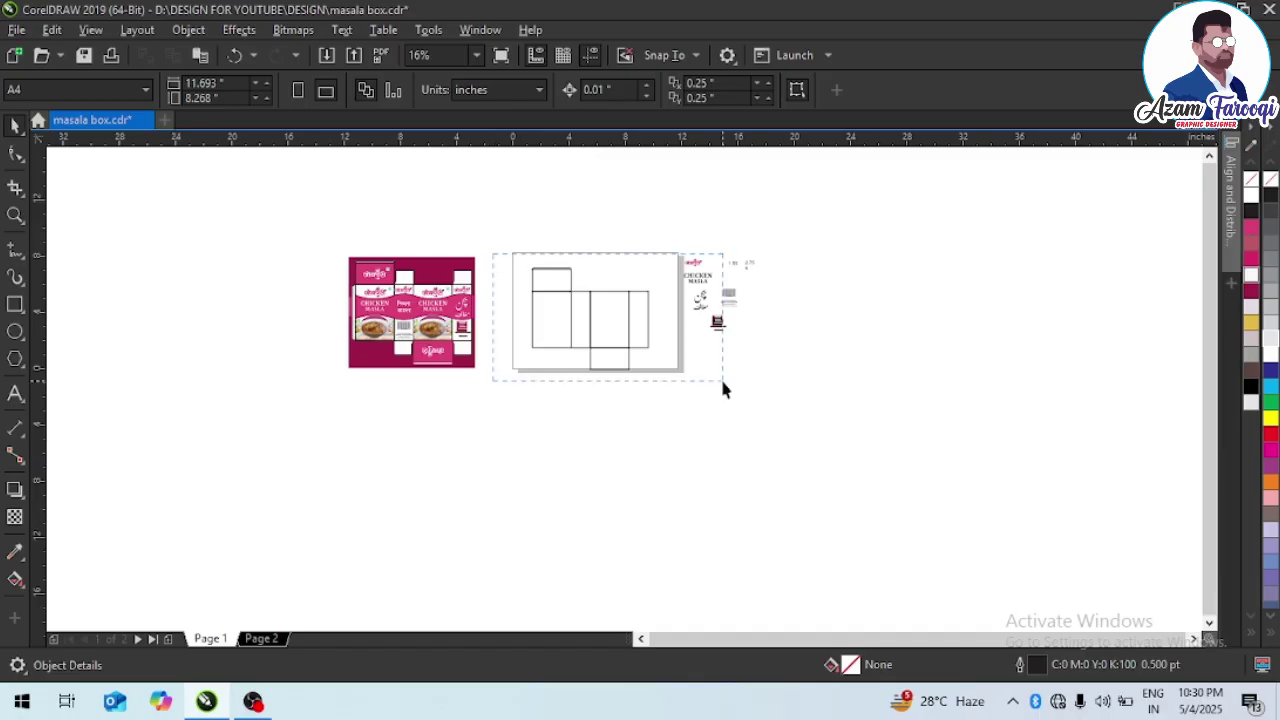
scroll(603, 292, up, 6)
click(487, 205)
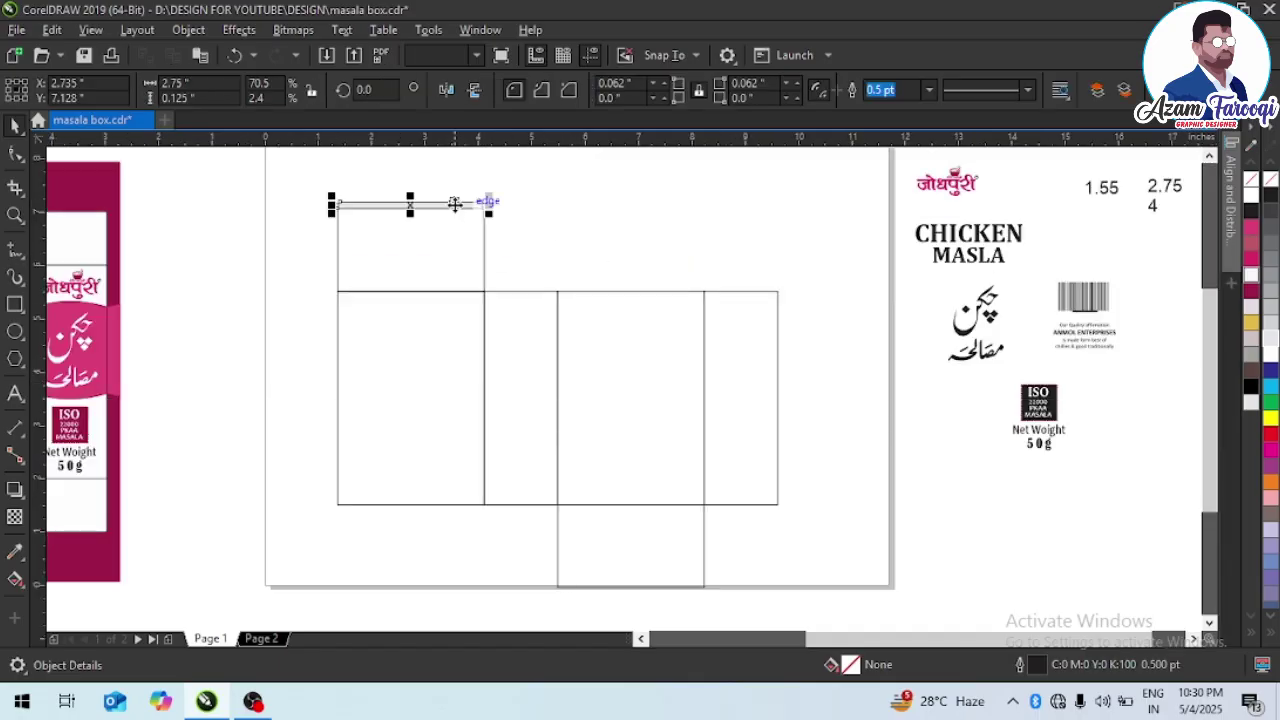
shift+click(587, 533)
key(c)
key(b)
click(518, 558)
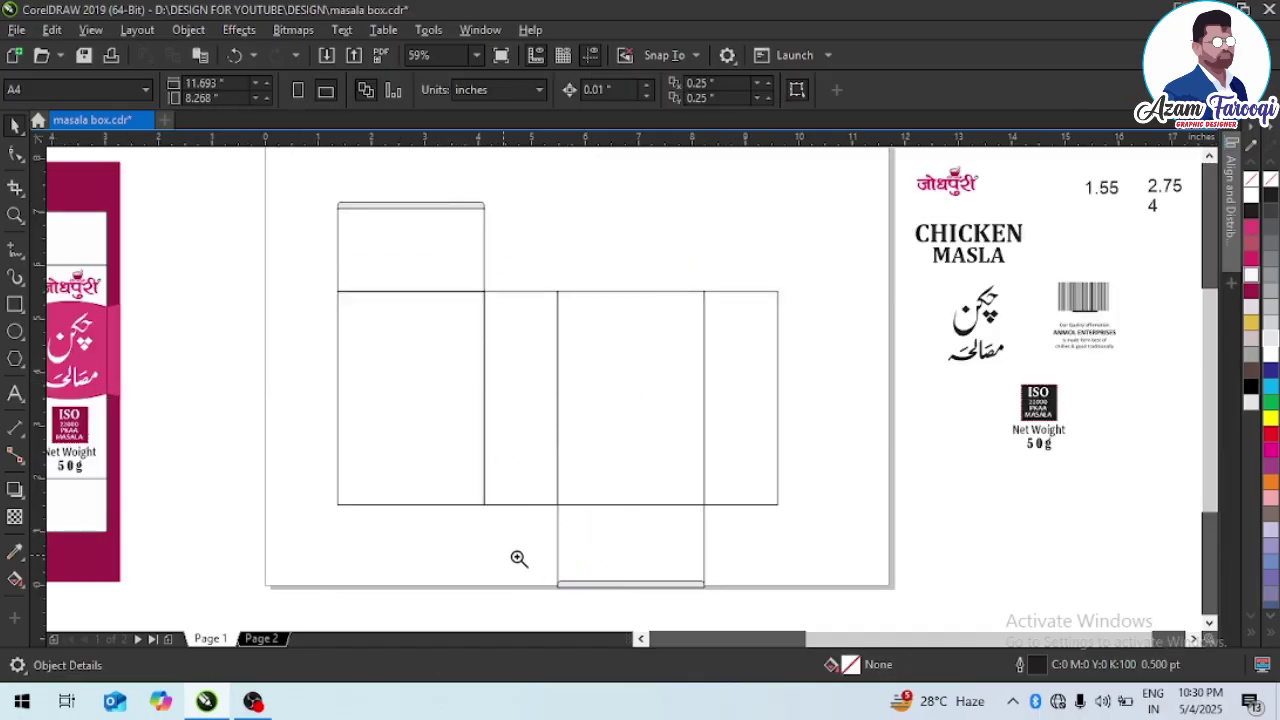
- Flip the copied strip downward so it adjoins the lower flap's bottom edge with its rounded corners facing outward
drag(518, 558, 745, 600)
drag(993, 521, 993, 521)
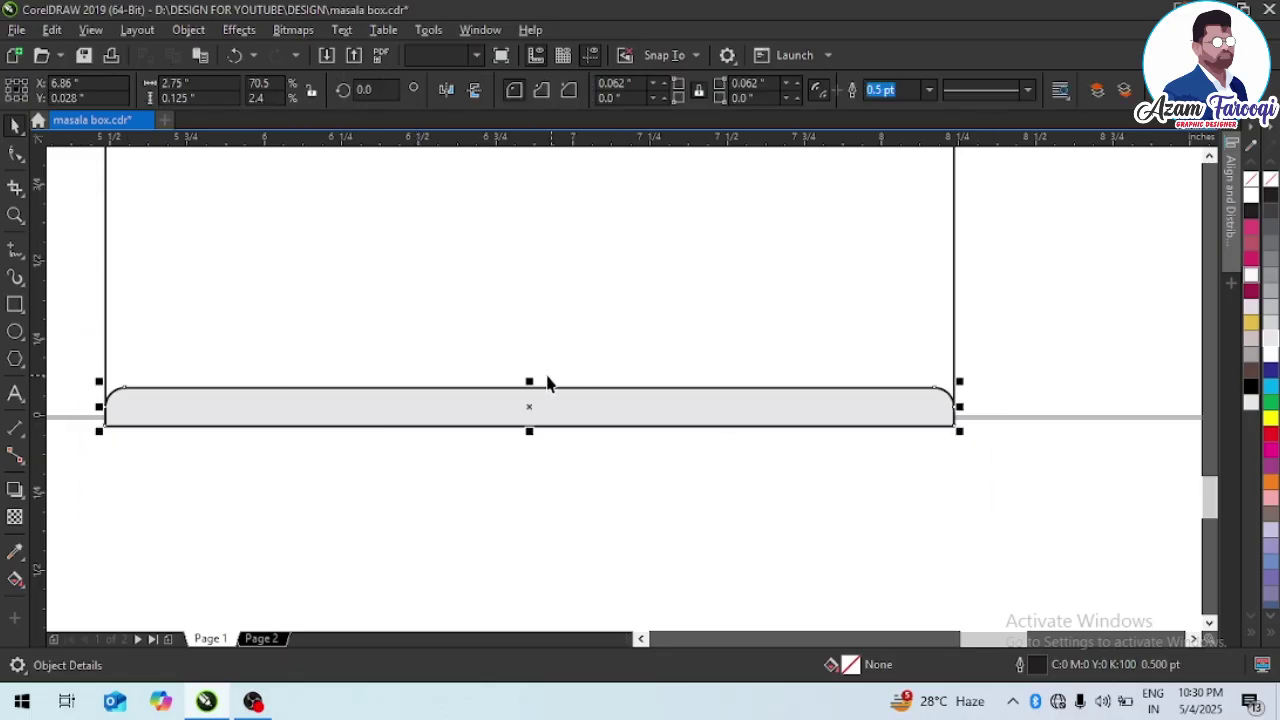
drag(529, 381, 543, 485)
key(ctrl+z)
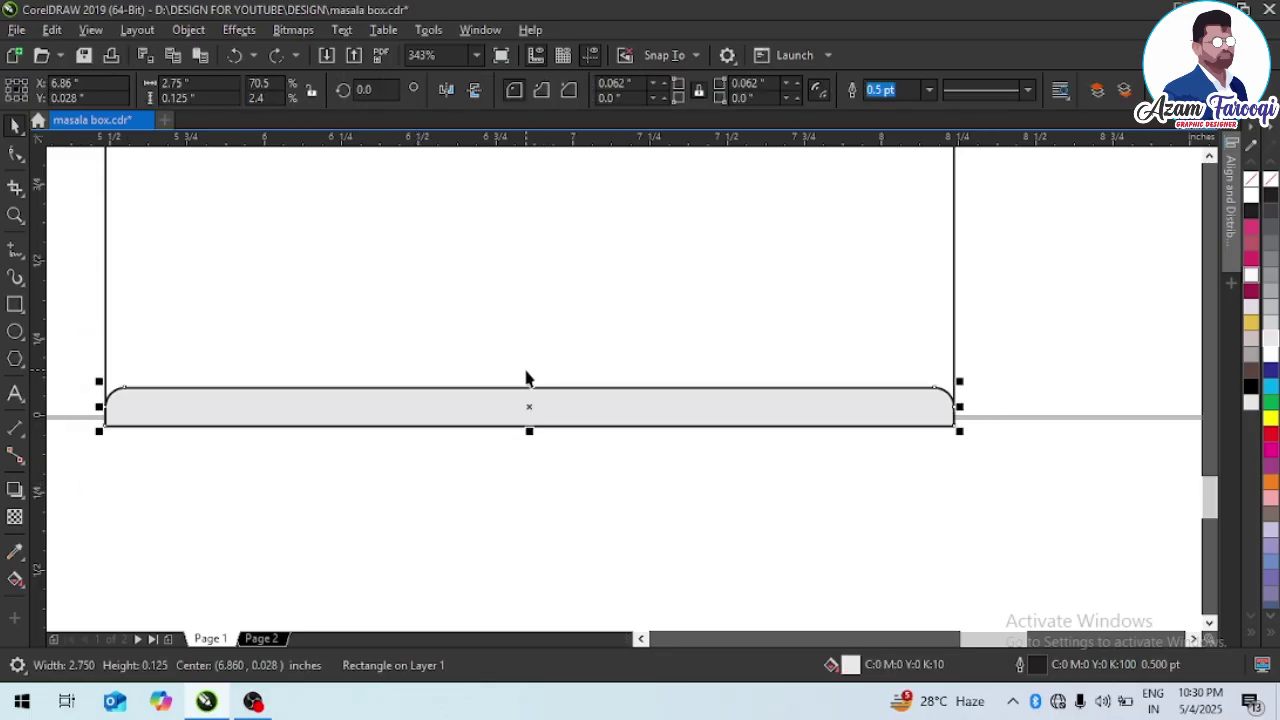
drag(529, 381, 529, 468)
scroll(909, 463, down, 4)
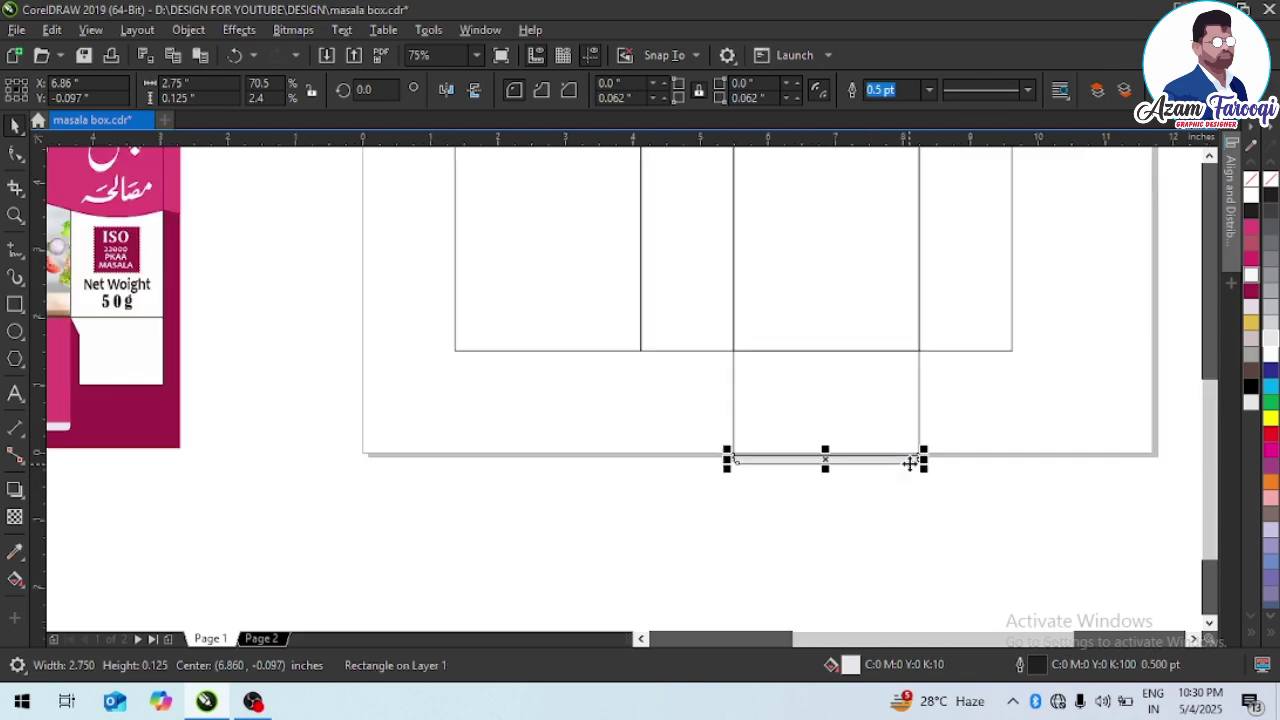
- Select all the box die-line pieces, group them, centre the group on the page and ungroup it again
key(Escape)
scroll(909, 460, down, 2)
drag(838, 348, 1000, 533)
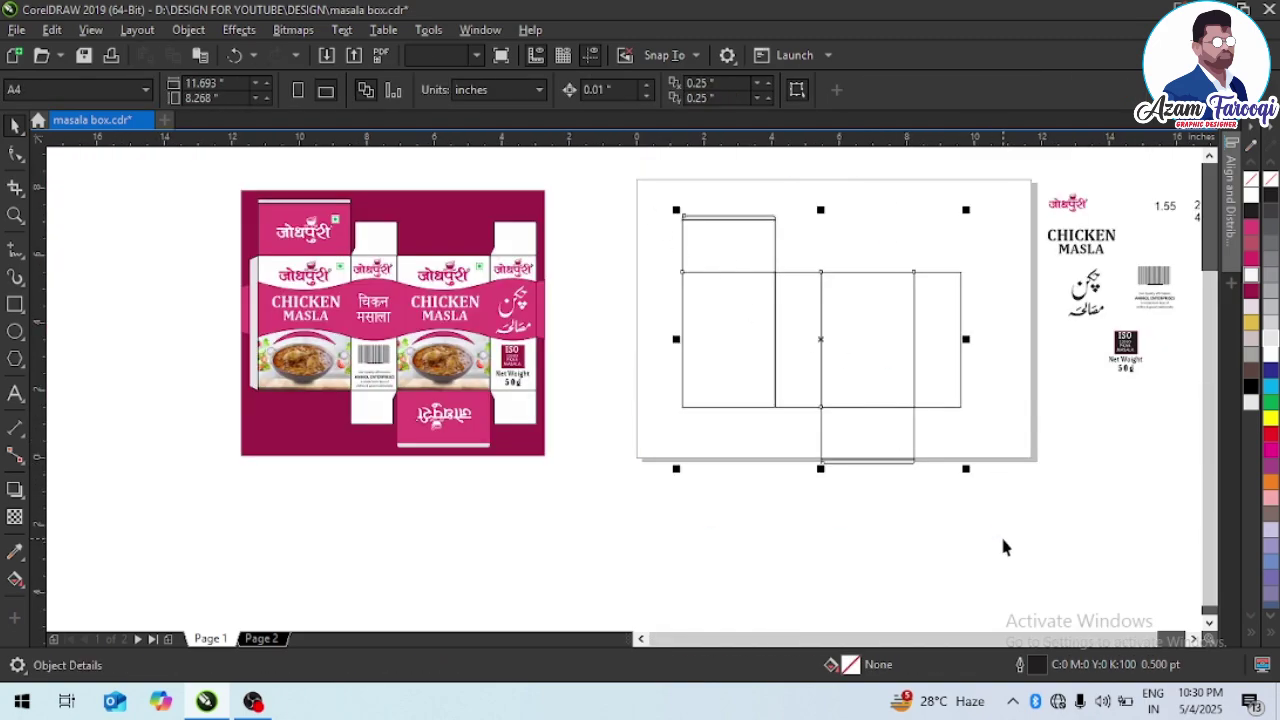
key(ctrl+f)
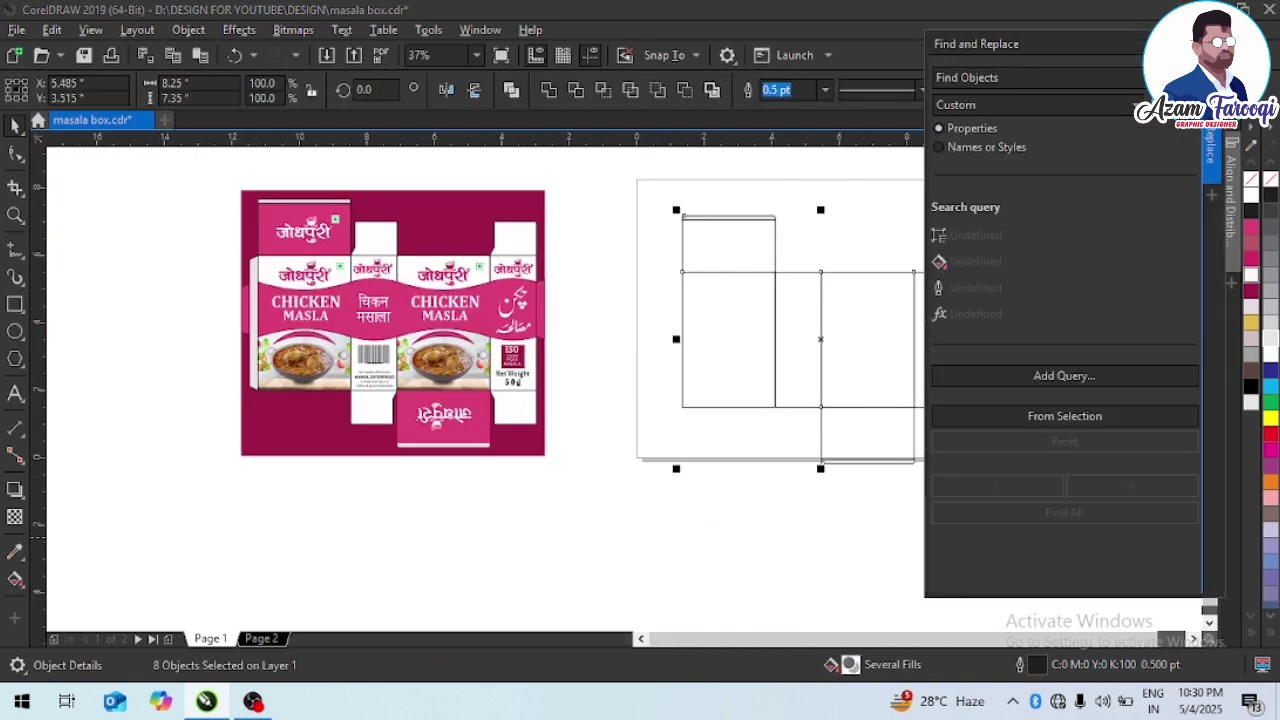
click(1208, 43)
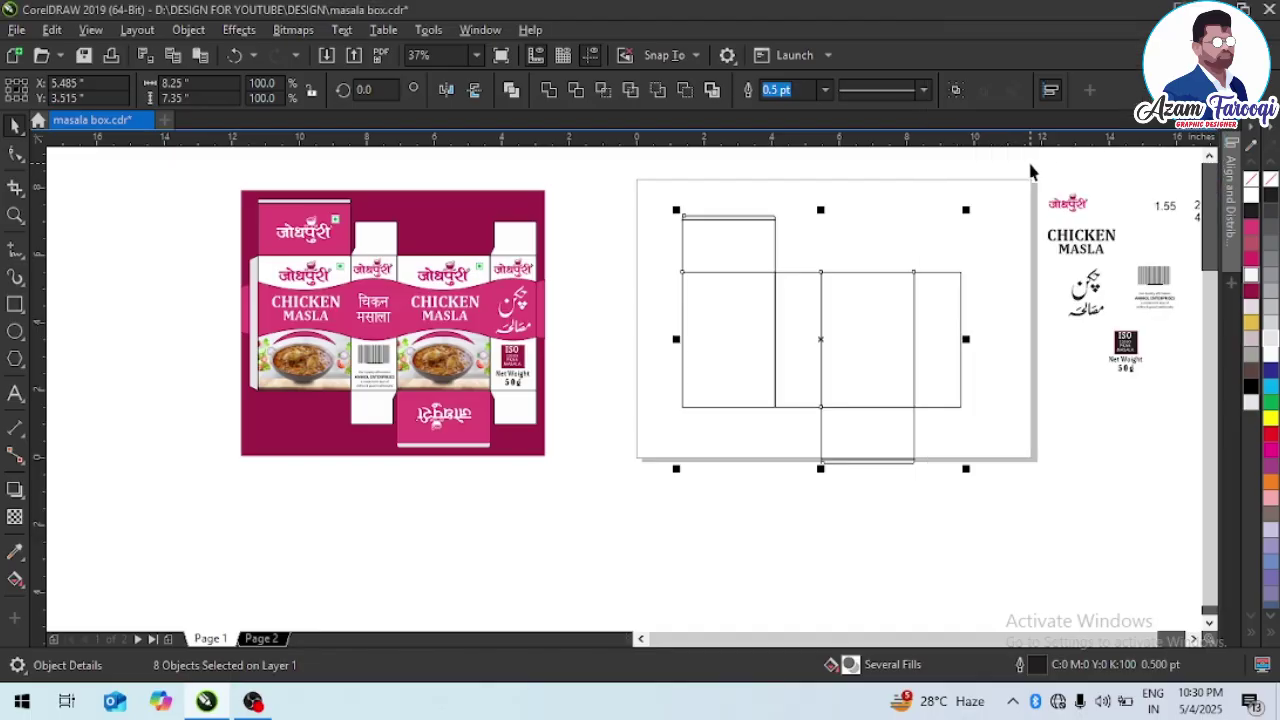
key(ctrl+g)
key(p)
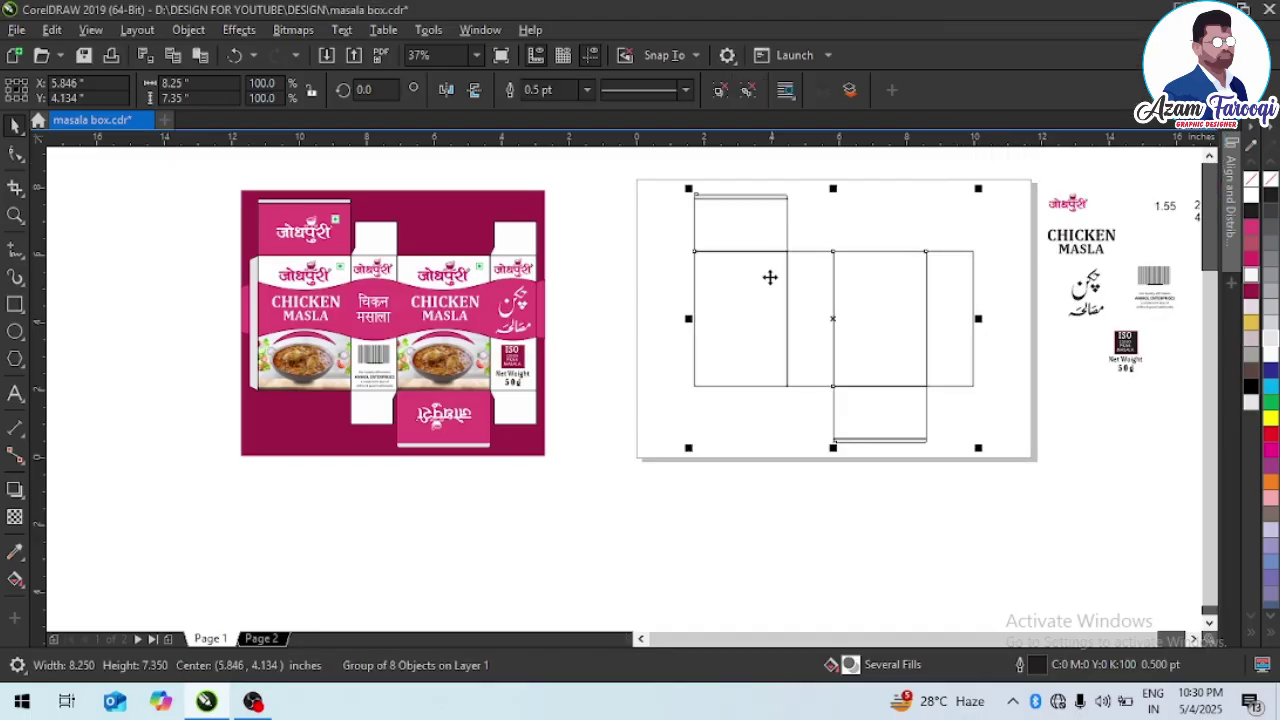
click(720, 90)
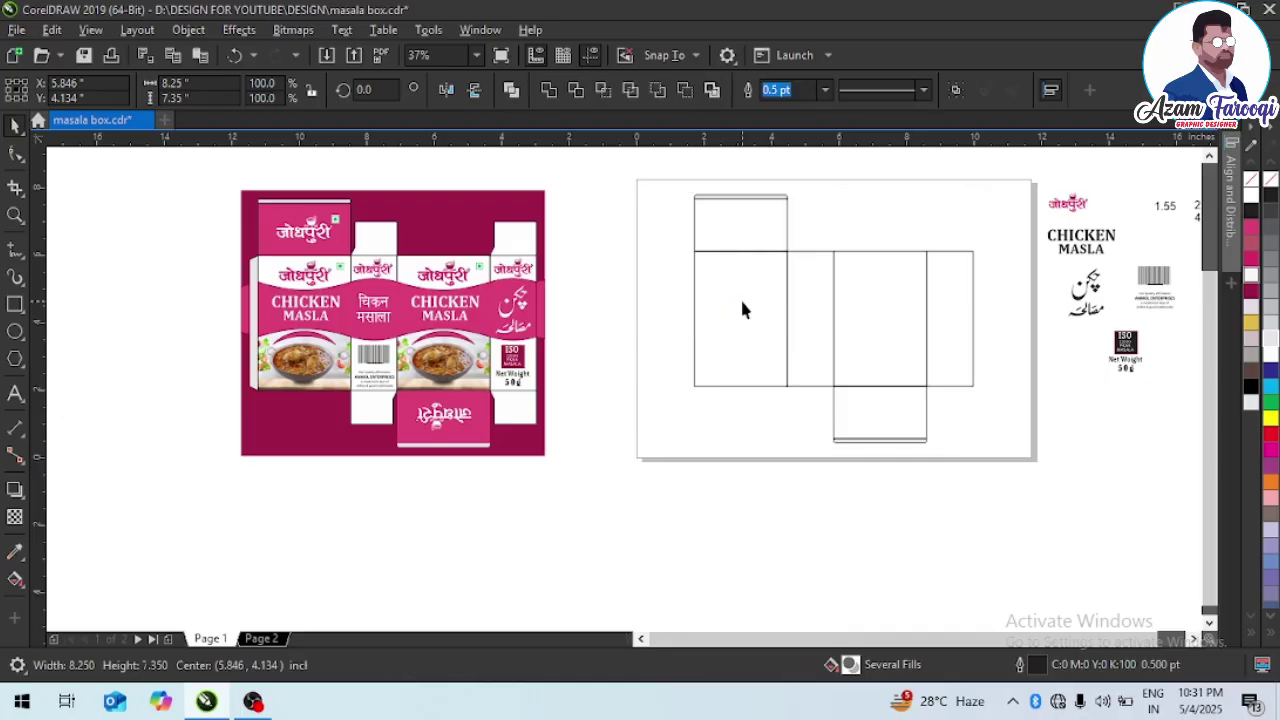
- Duplicate the 2.75 by 4 inch front panel beneath the top flap and set the copy's width to 0.25 inch
click(740, 300)
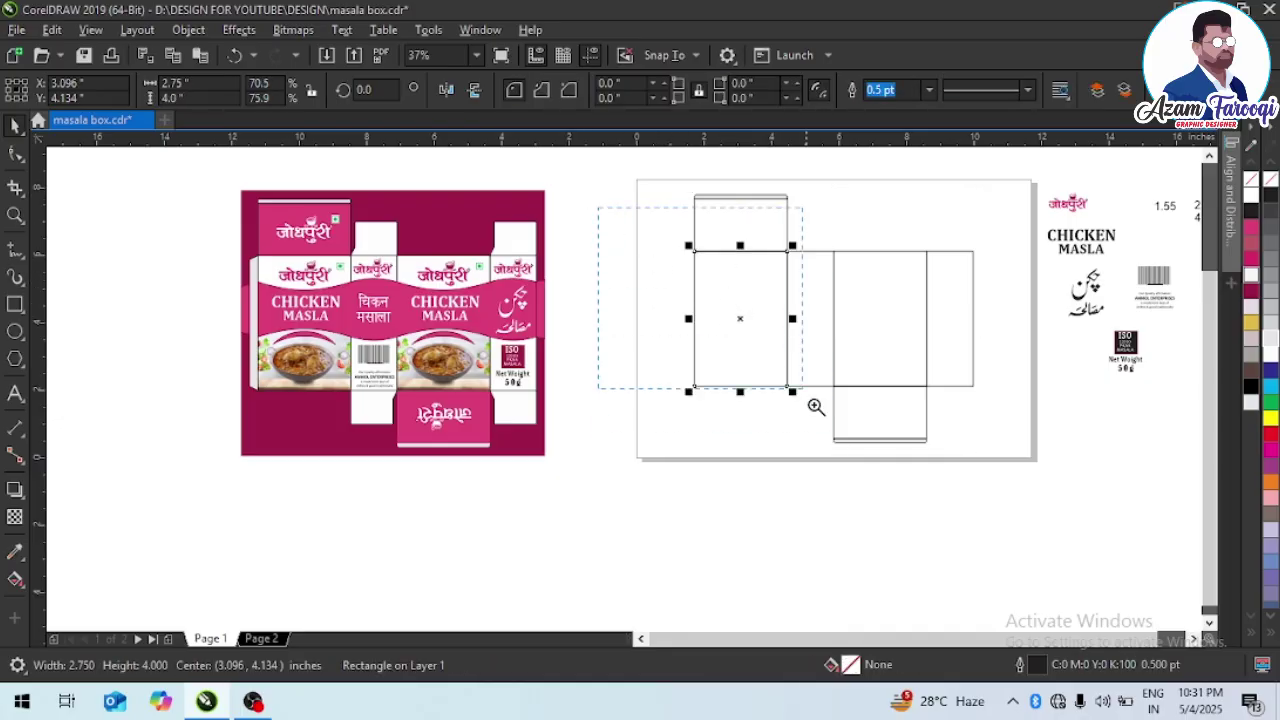
click(863, 434)
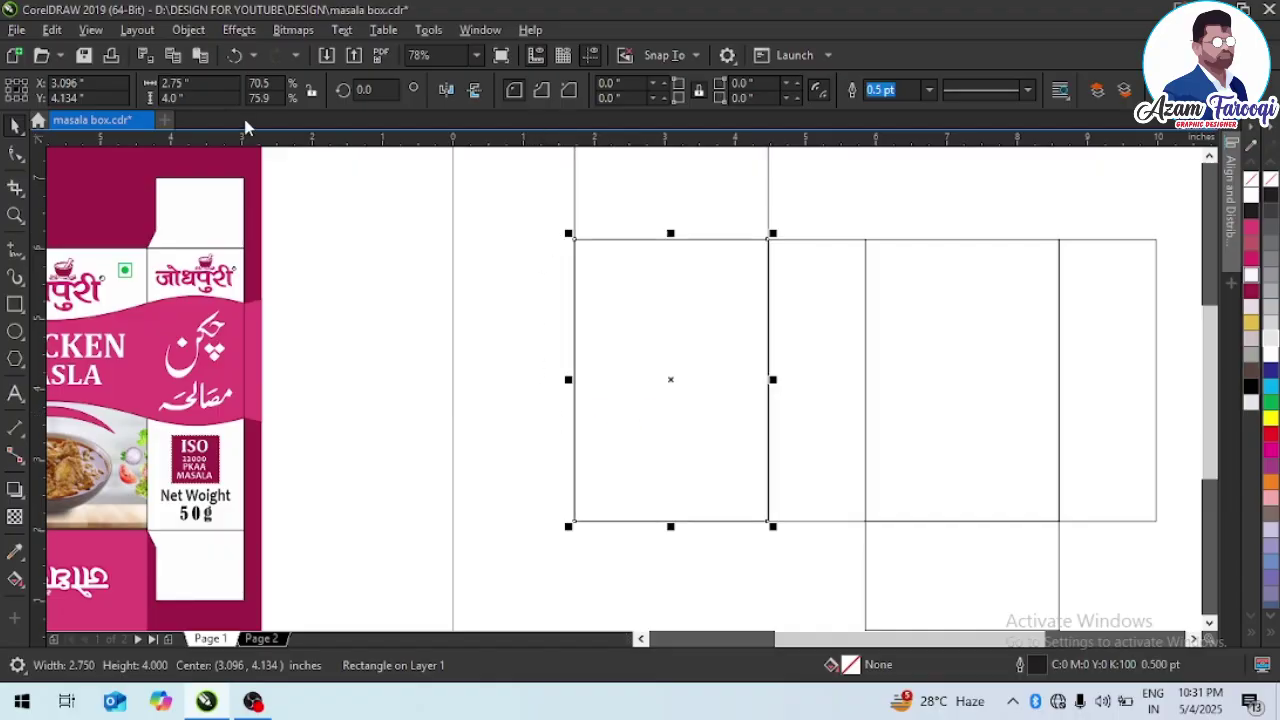
drag(226, 82, 111, 94)
text(00.)
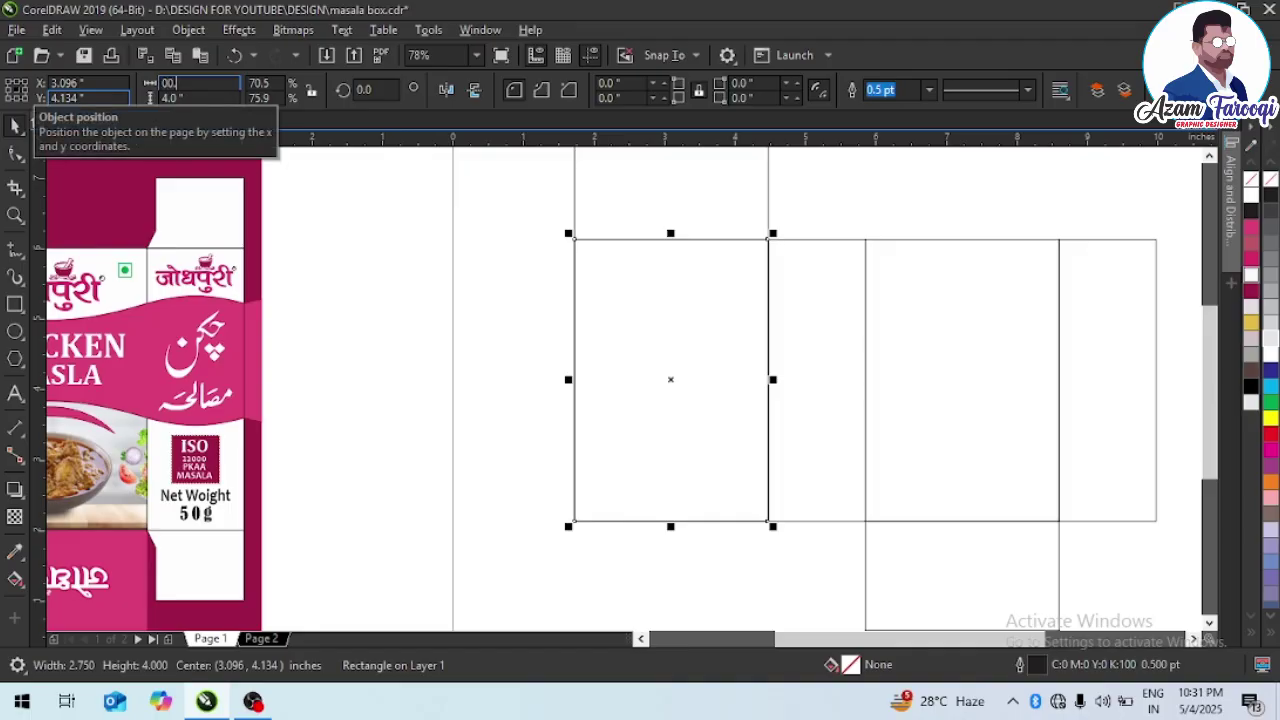
text(25)
key(Return)
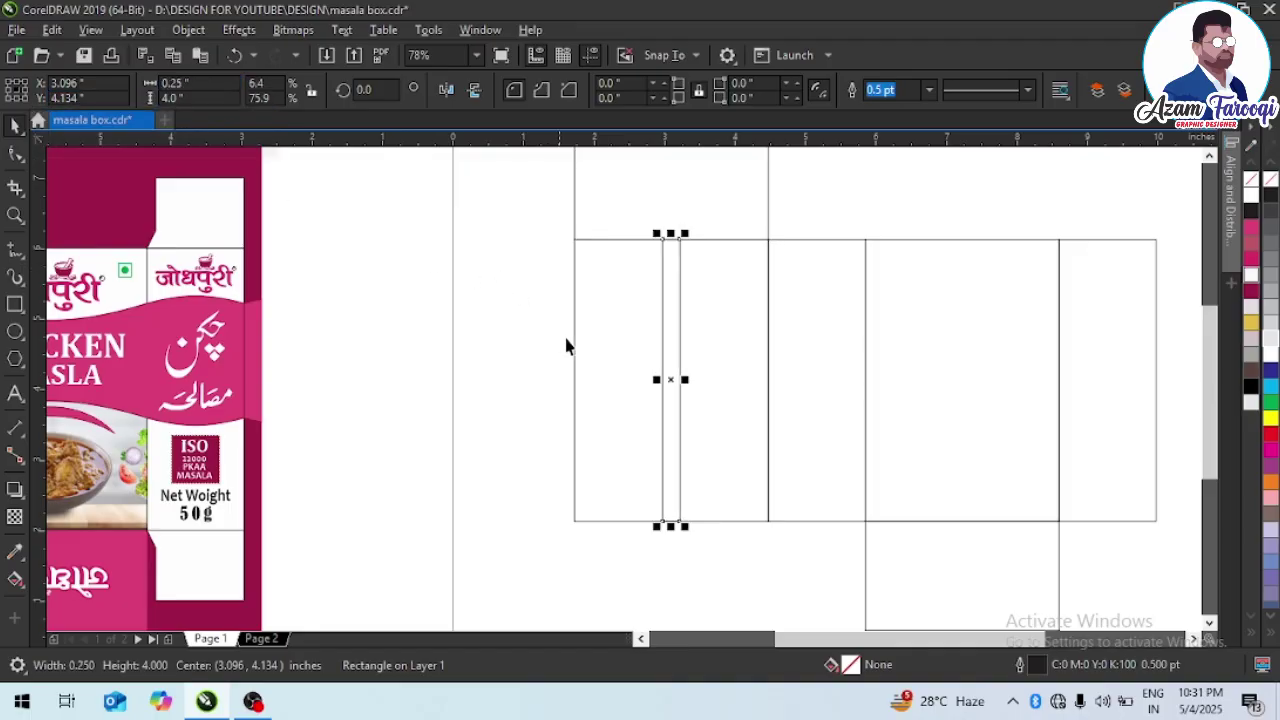
- Align the narrow strip to the front panel's left edge and flip it outward so it adjoins that edge as a glue flap
shift+click(577, 302)
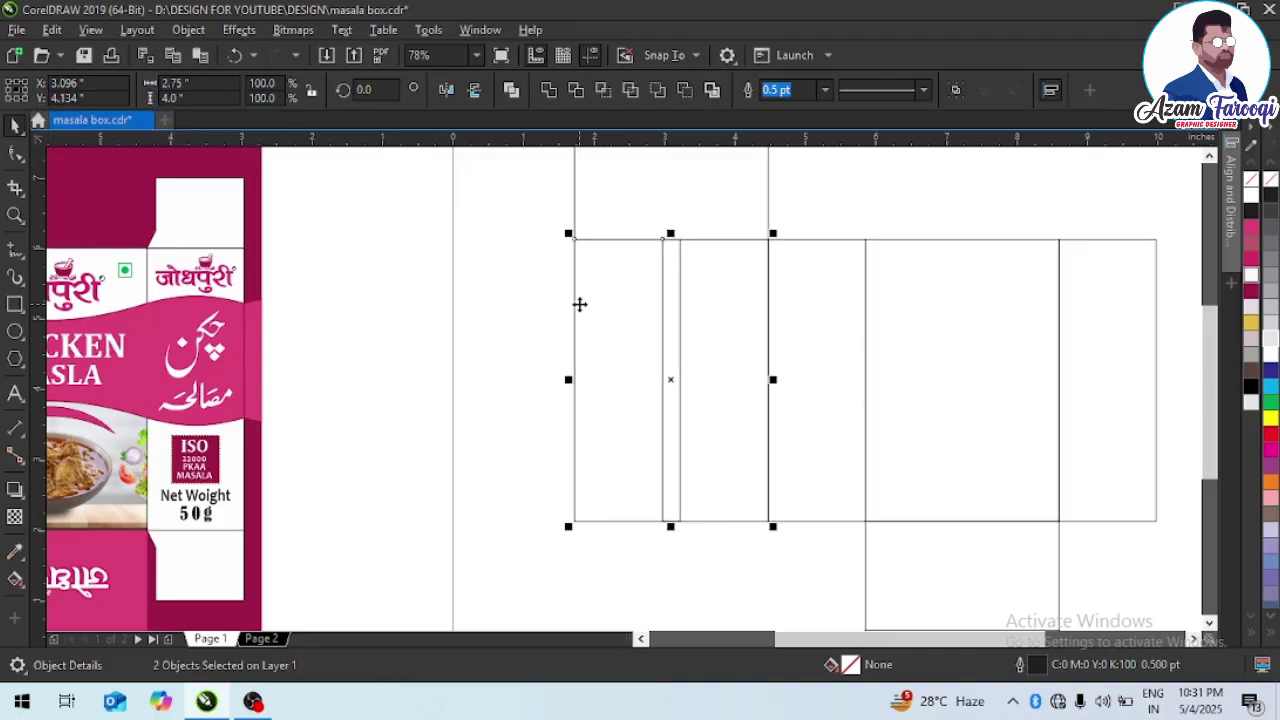
key(l)
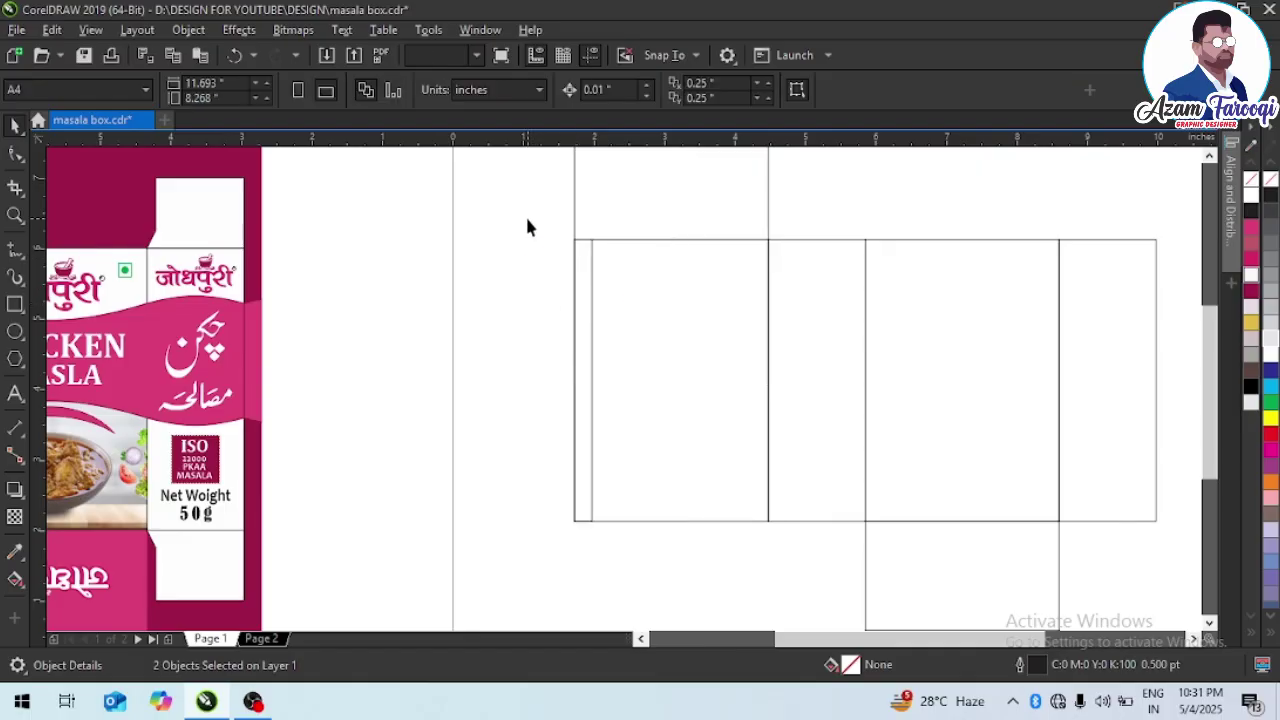
drag(525, 214, 652, 543)
drag(604, 392, 563, 380)
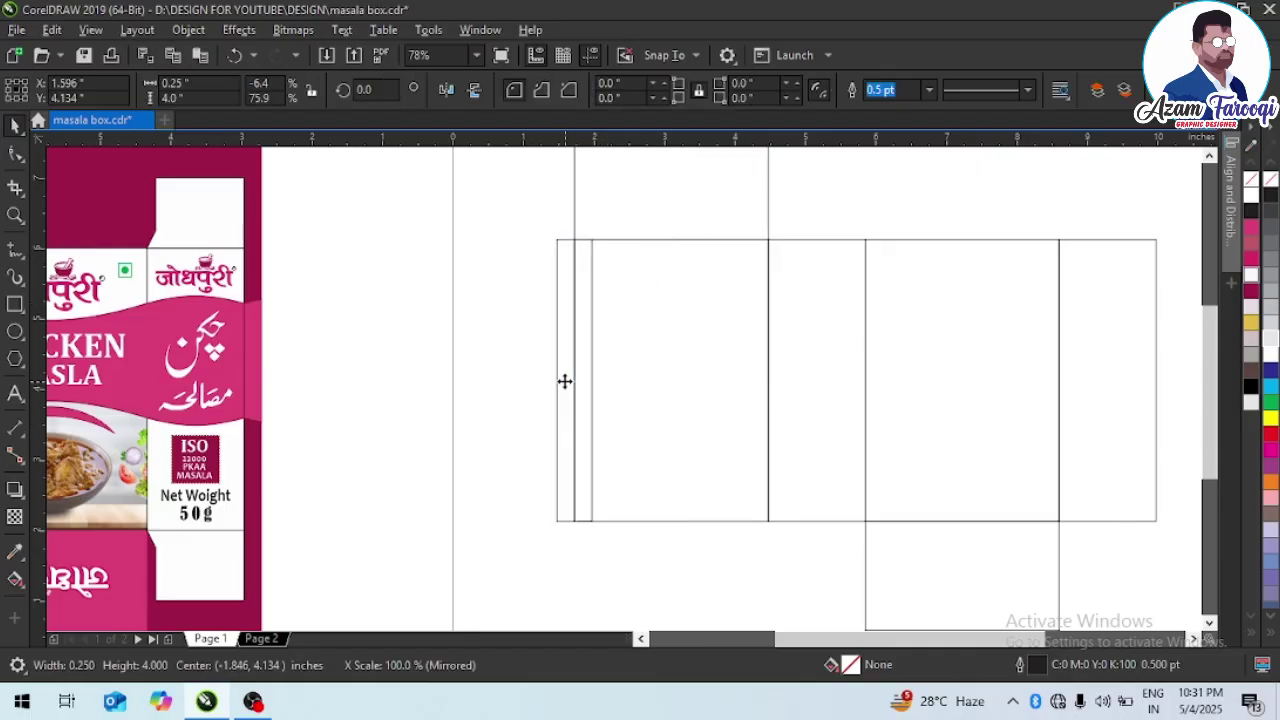
key(Escape)
- Convert the glue flap to curves and nudge its outer upper corner node slightly downward to slant the top edge
drag(505, 230, 596, 281)
click(701, 314)
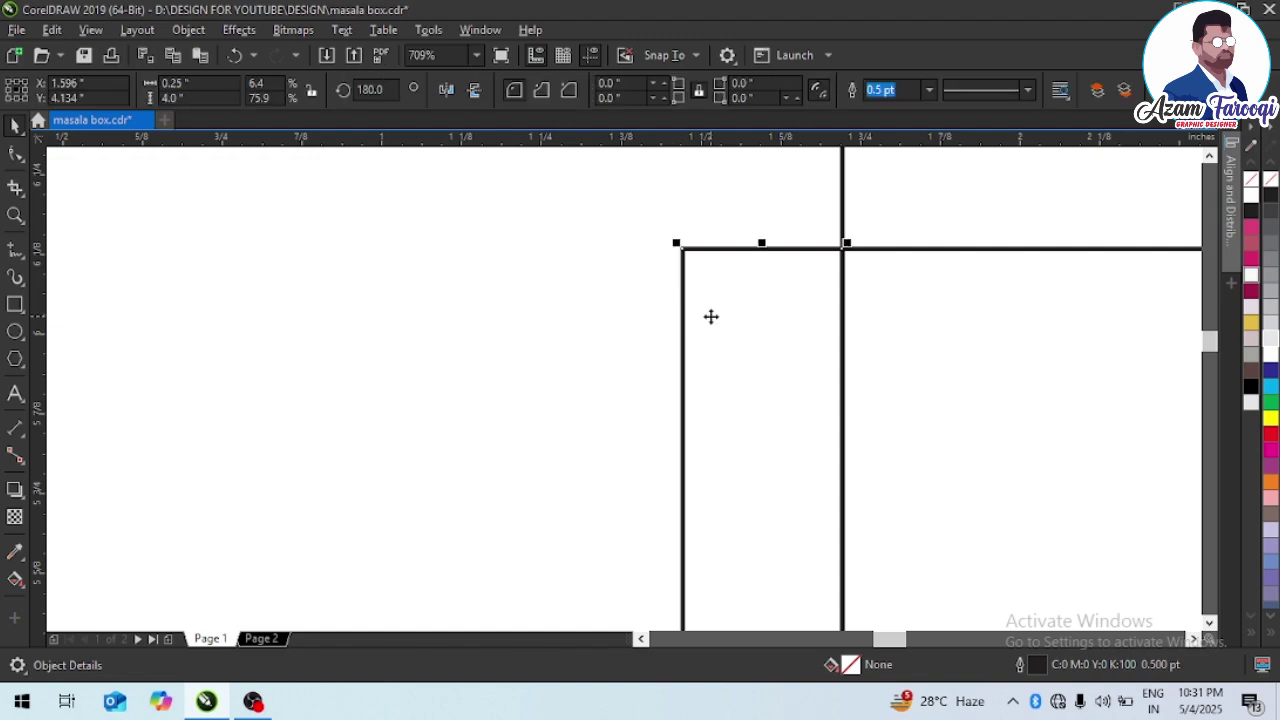
key(Escape)
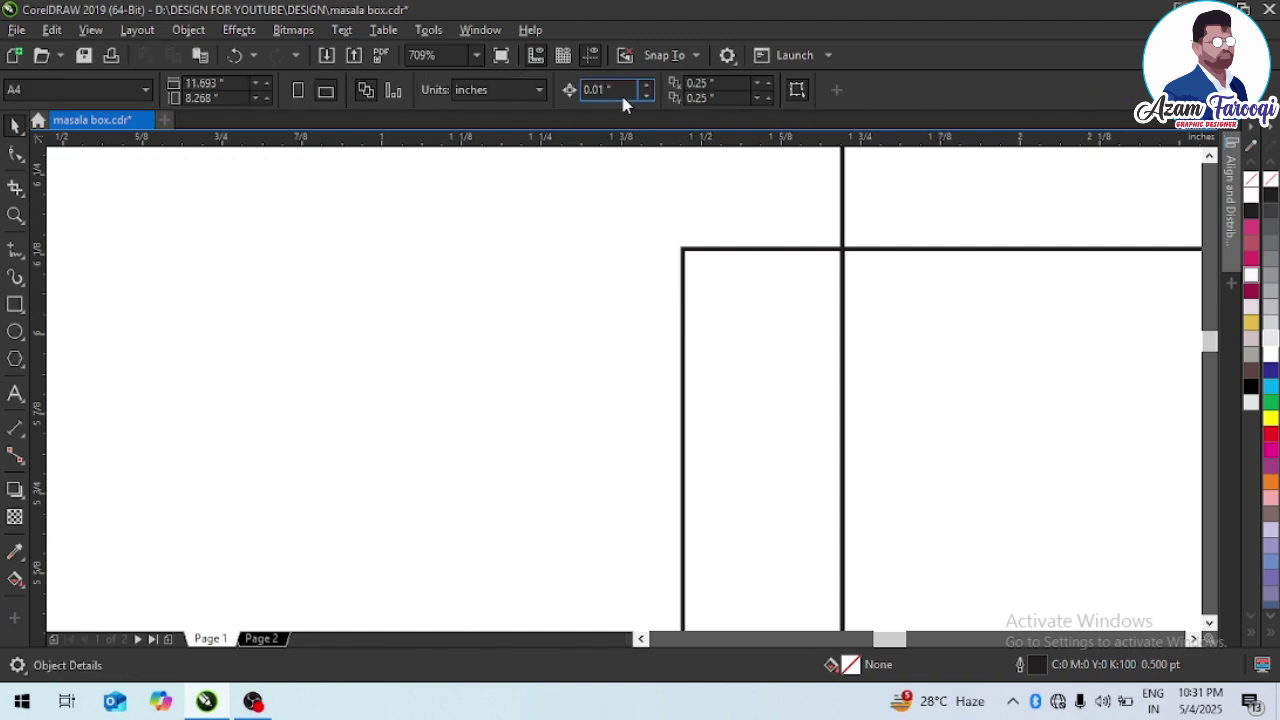
click(724, 294)
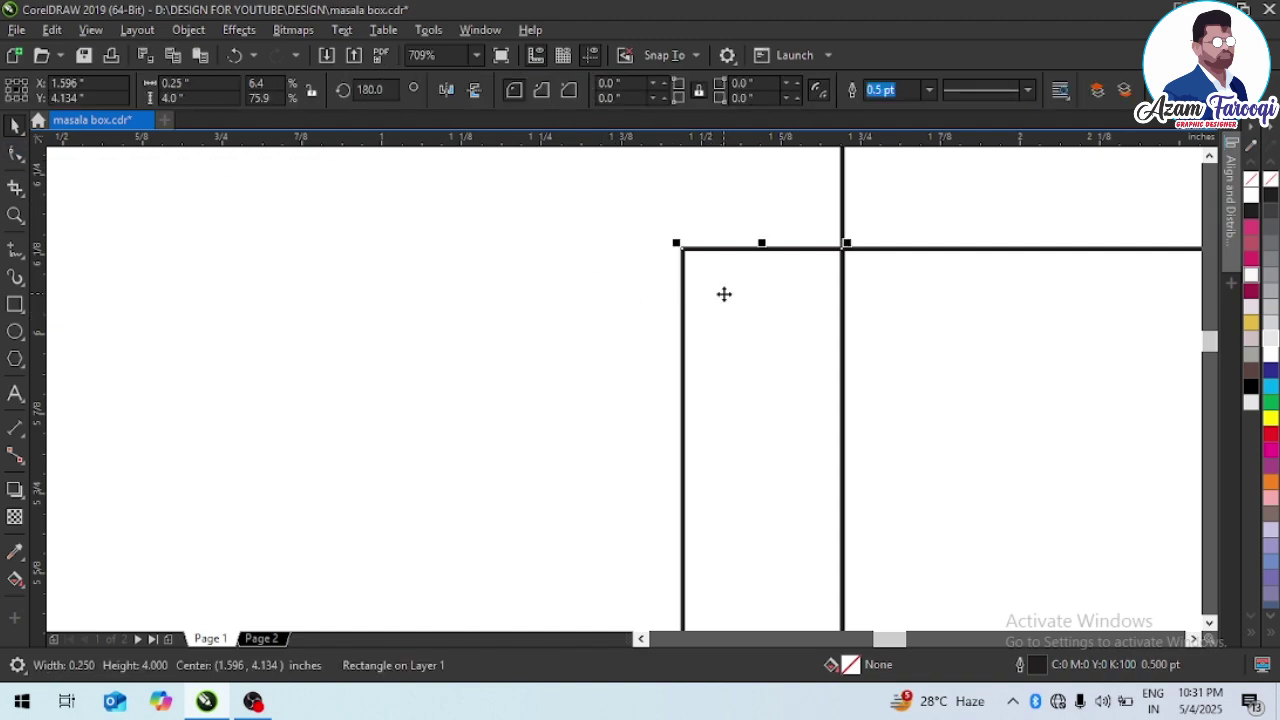
key(ctrl+q)
key(F10)
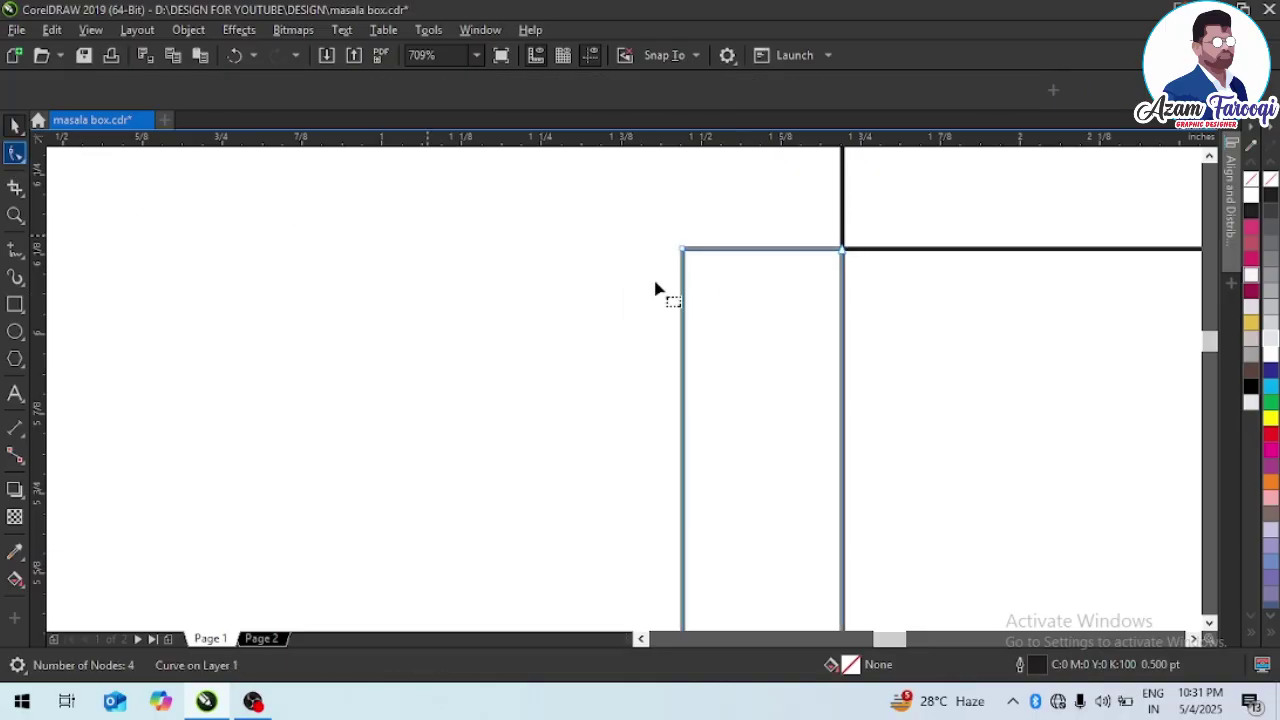
drag(654, 256, 737, 366)
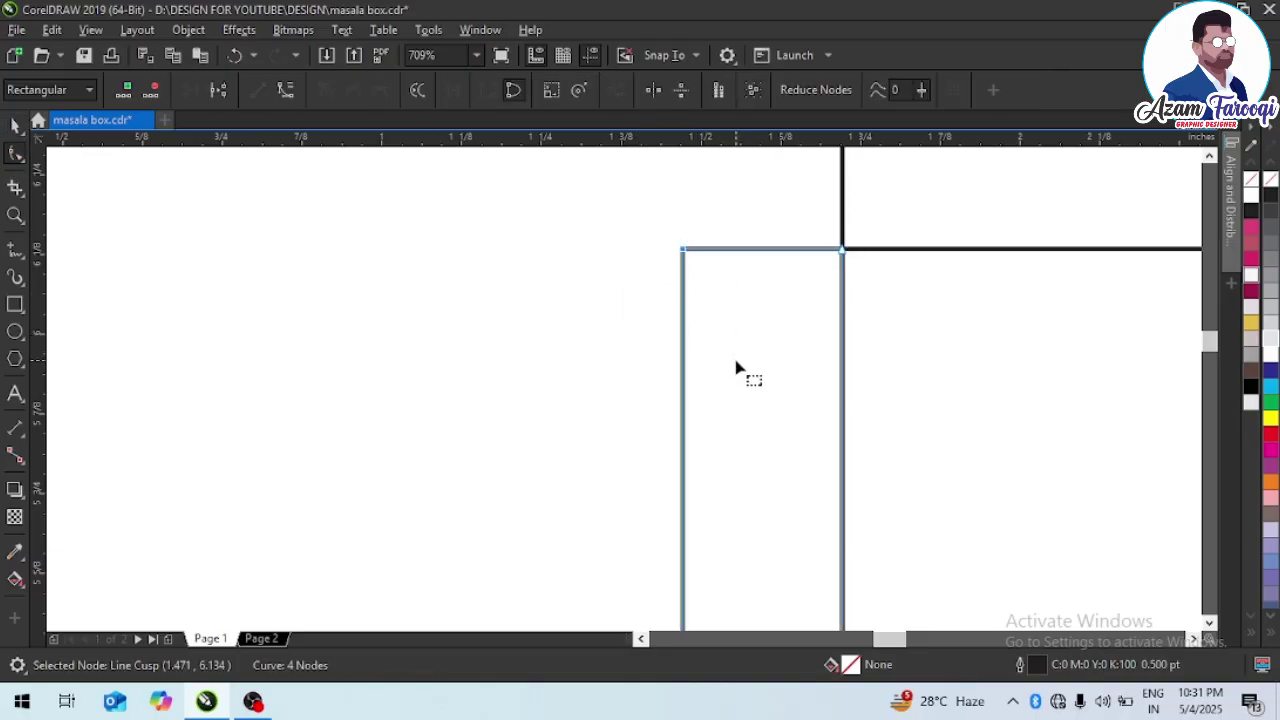
key(Down)
key(Down)
key(Down)
key(Down)
key(Down)
key(space)
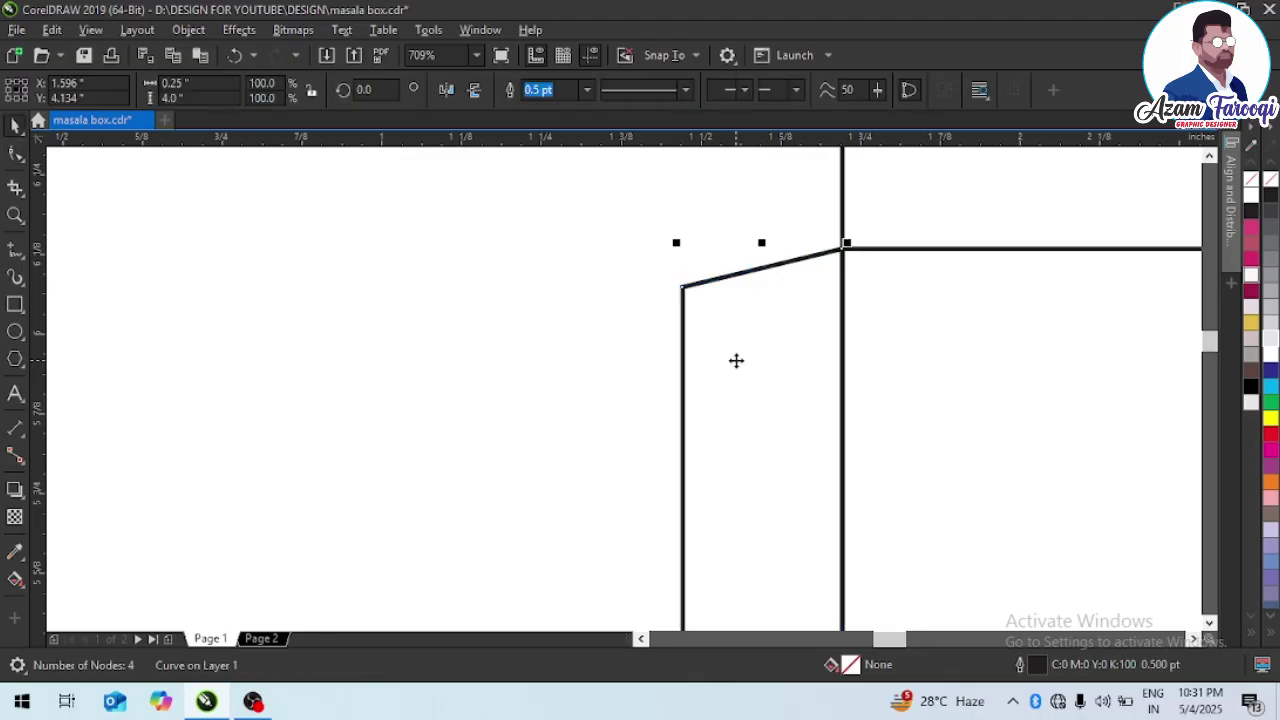
- Nudge the glue flap's outer lower corner node slightly upward to slant the bottom edge
key(F4)
key(F2)
drag(551, 434, 646, 468)
key(F10)
drag(318, 454, 405, 597)
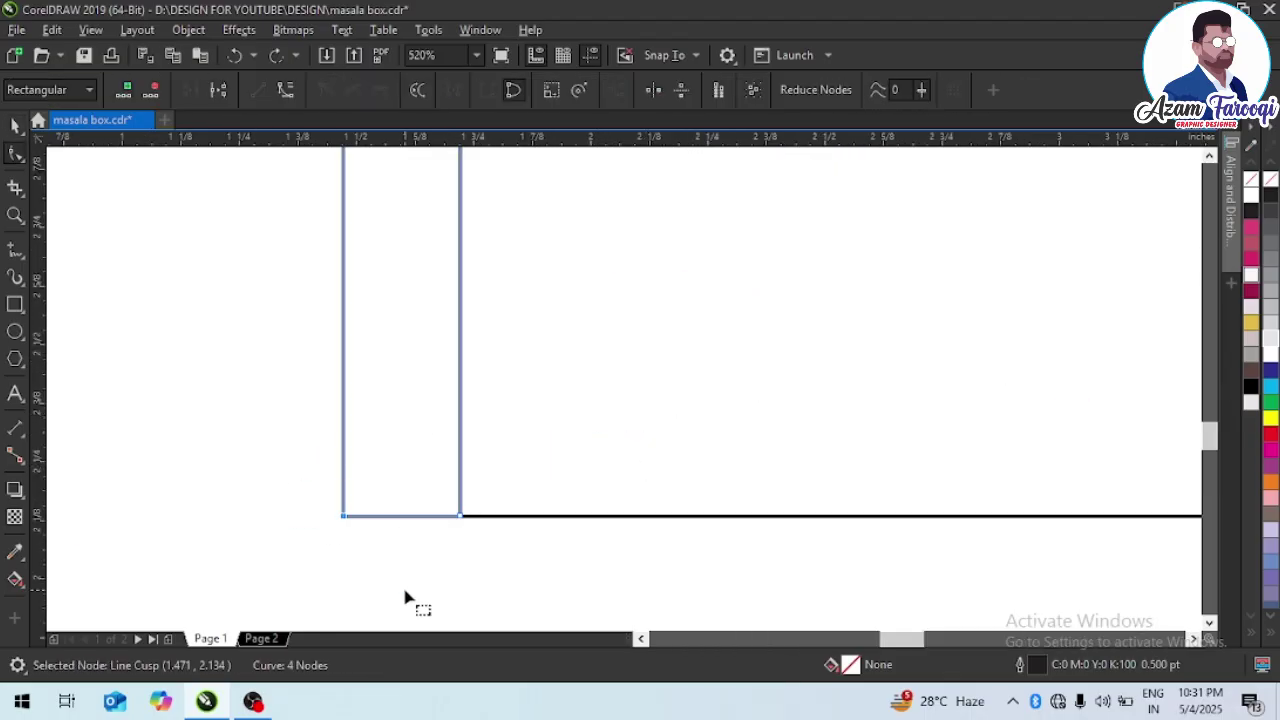
key(Up)
key(Up)
key(space)
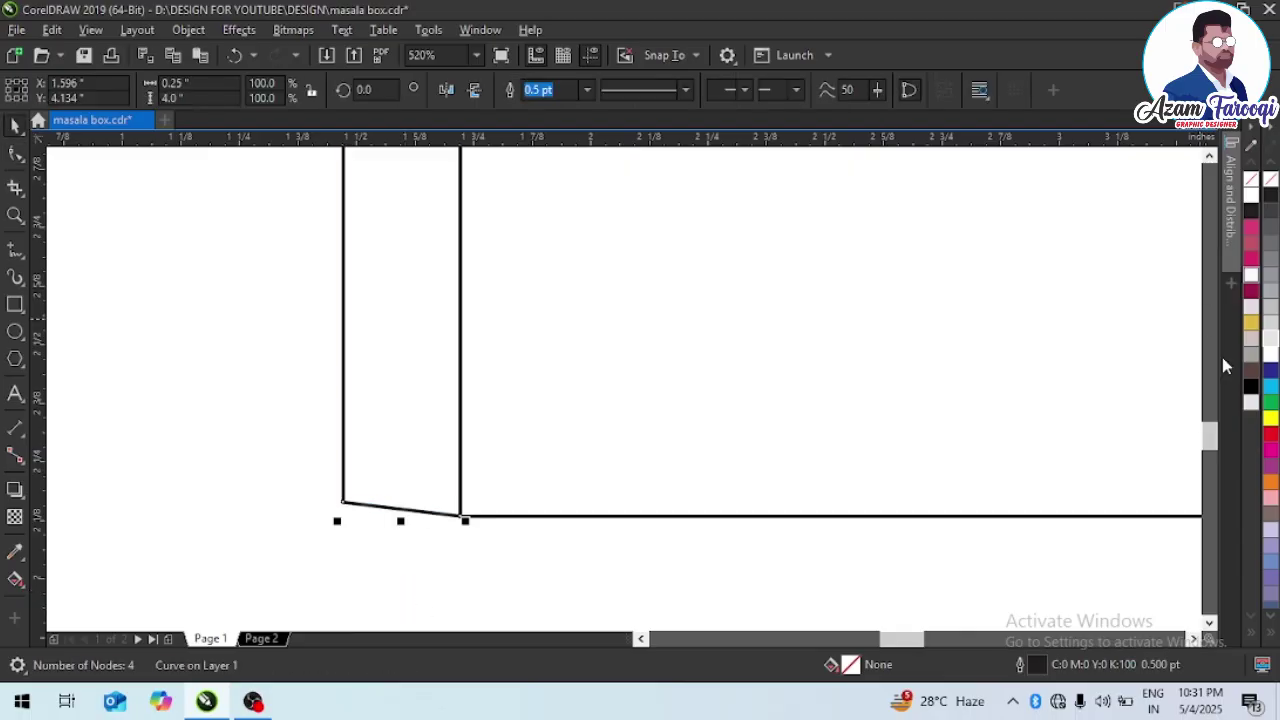
- Fill the tapered glue flap with light grey
click(1270, 340)
key(F4)
key(Escape)
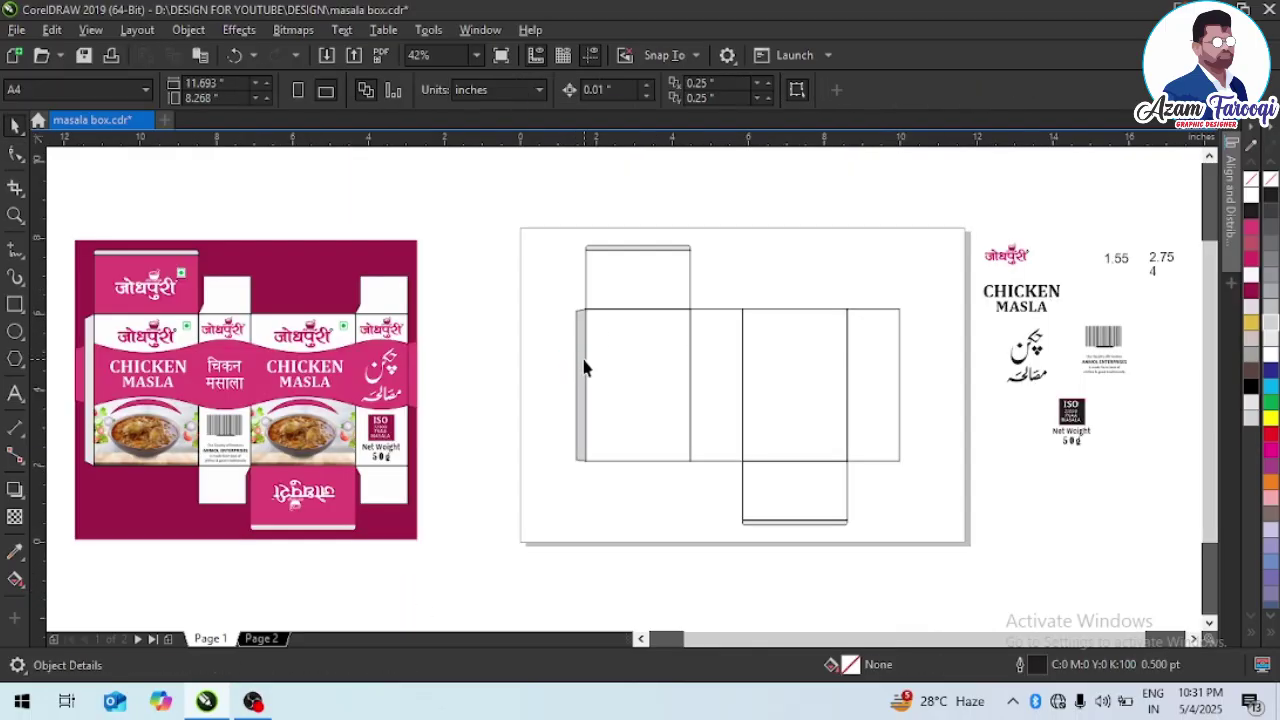
- Duplicate the front panel and shrink the copy vertically about its centre to about 1.18 inches high
scroll(1145, 370, up, 1)
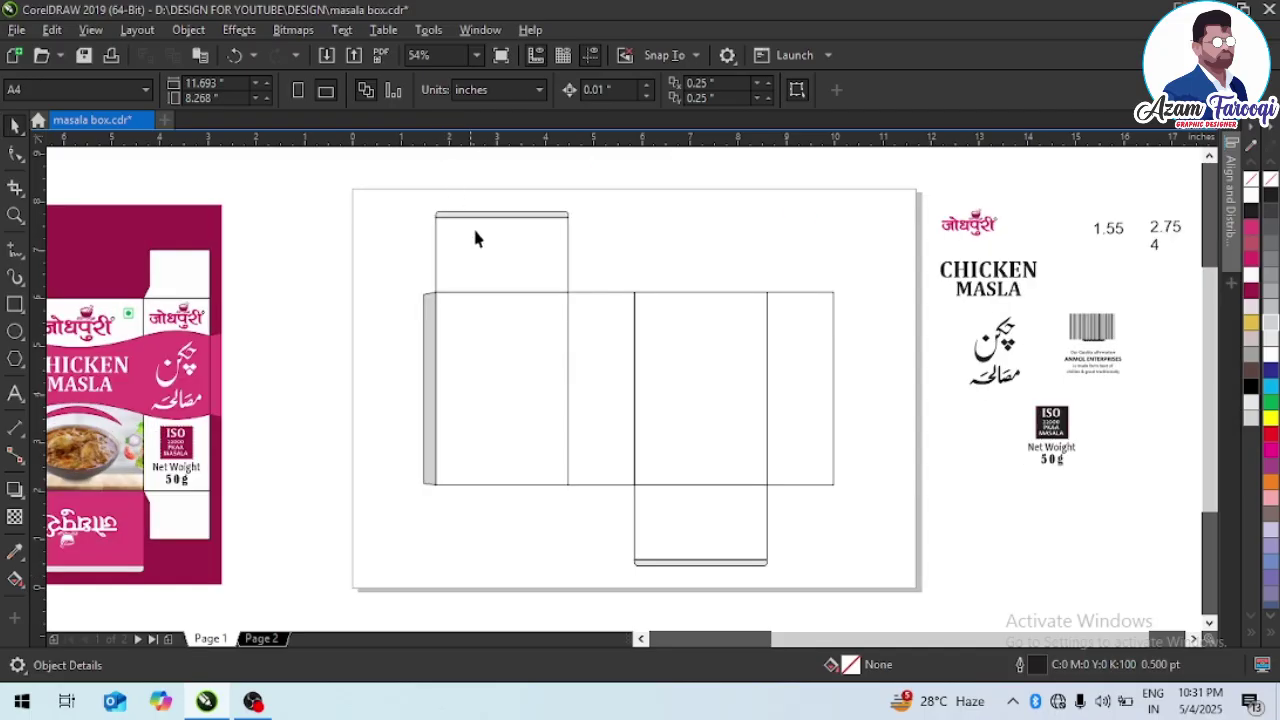
scroll(857, 410, down, 1)
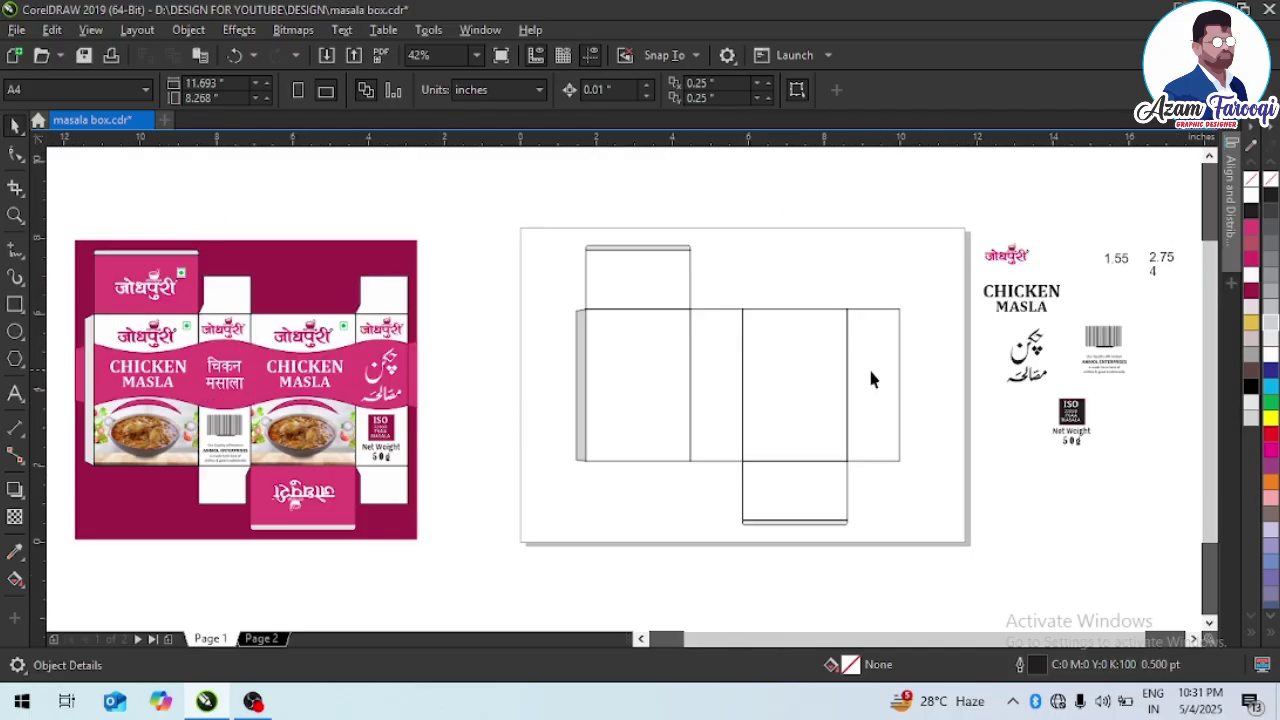
key(z)
drag(457, 274, 1051, 523)
click(472, 307)
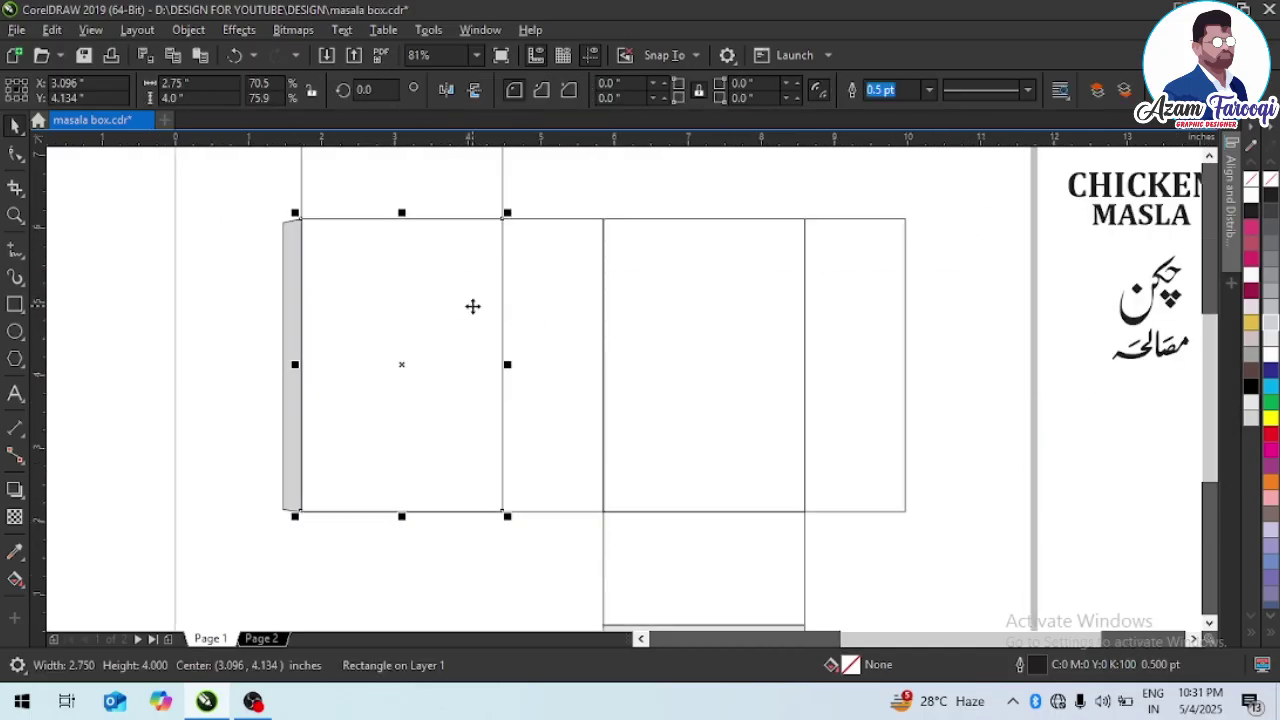
drag(401, 212, 395, 320)
scroll(780, 340, down, 2)
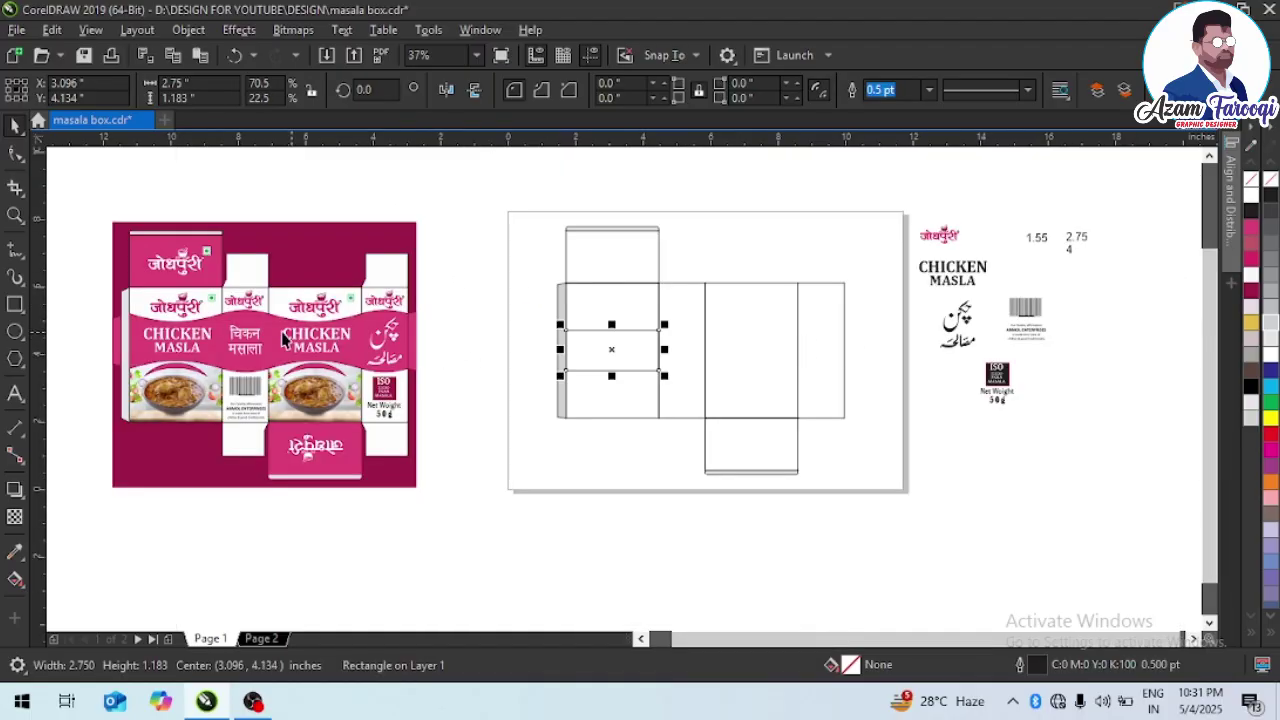
- Check the size of the reference design's pink band and set the duplicated rectangle's height to 1.8 inches
click(141, 330)
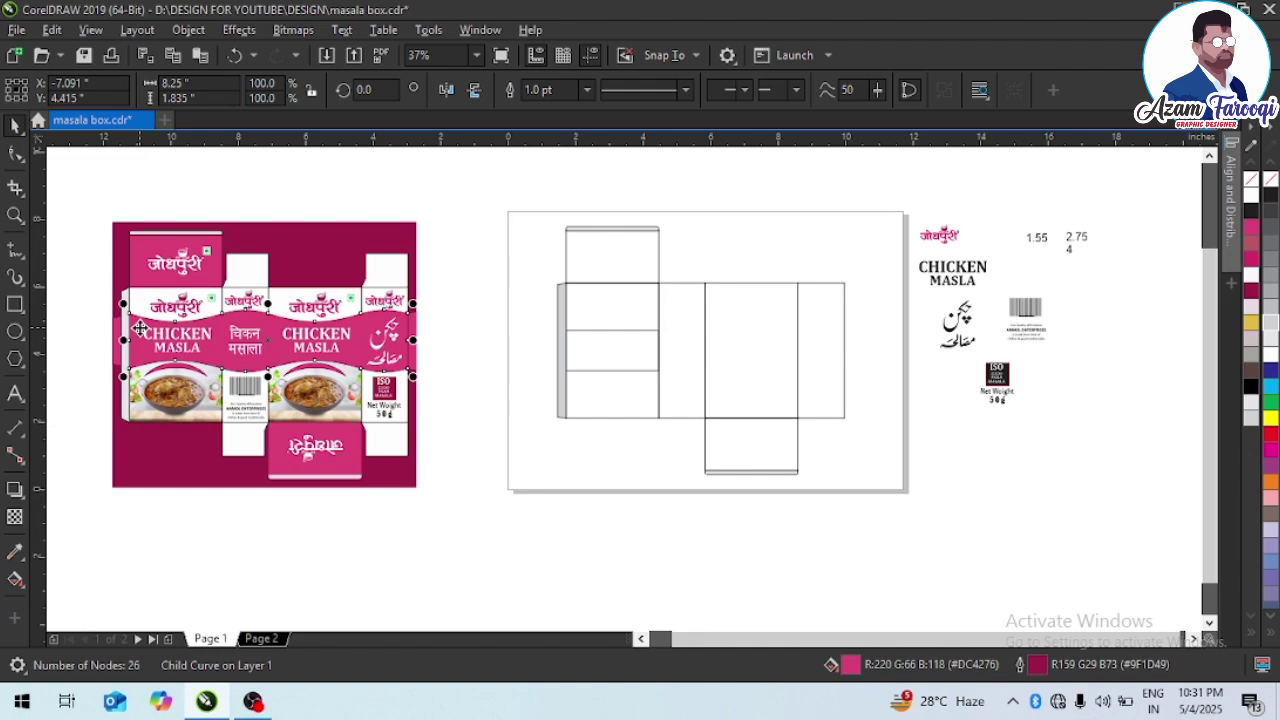
click(140, 329)
ctrl+click(140, 329)
click(605, 345)
key(F2)
drag(475, 235, 788, 450)
click(222, 100)
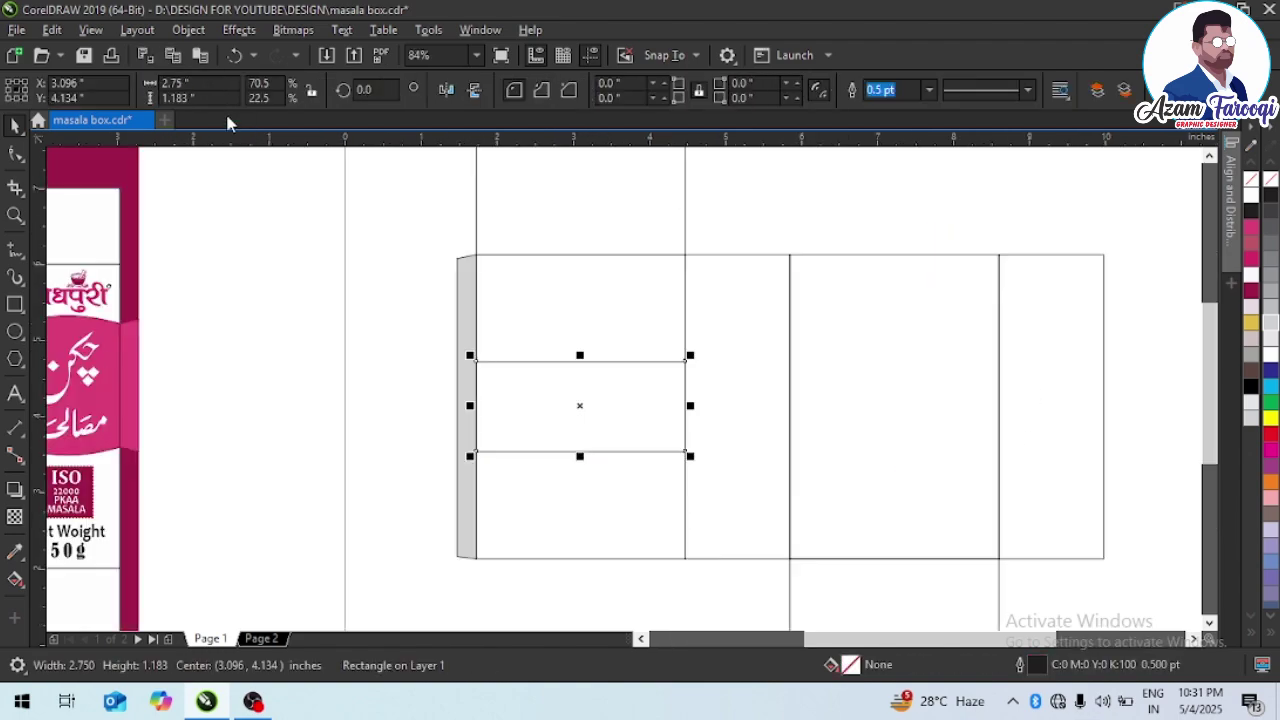
text(1)
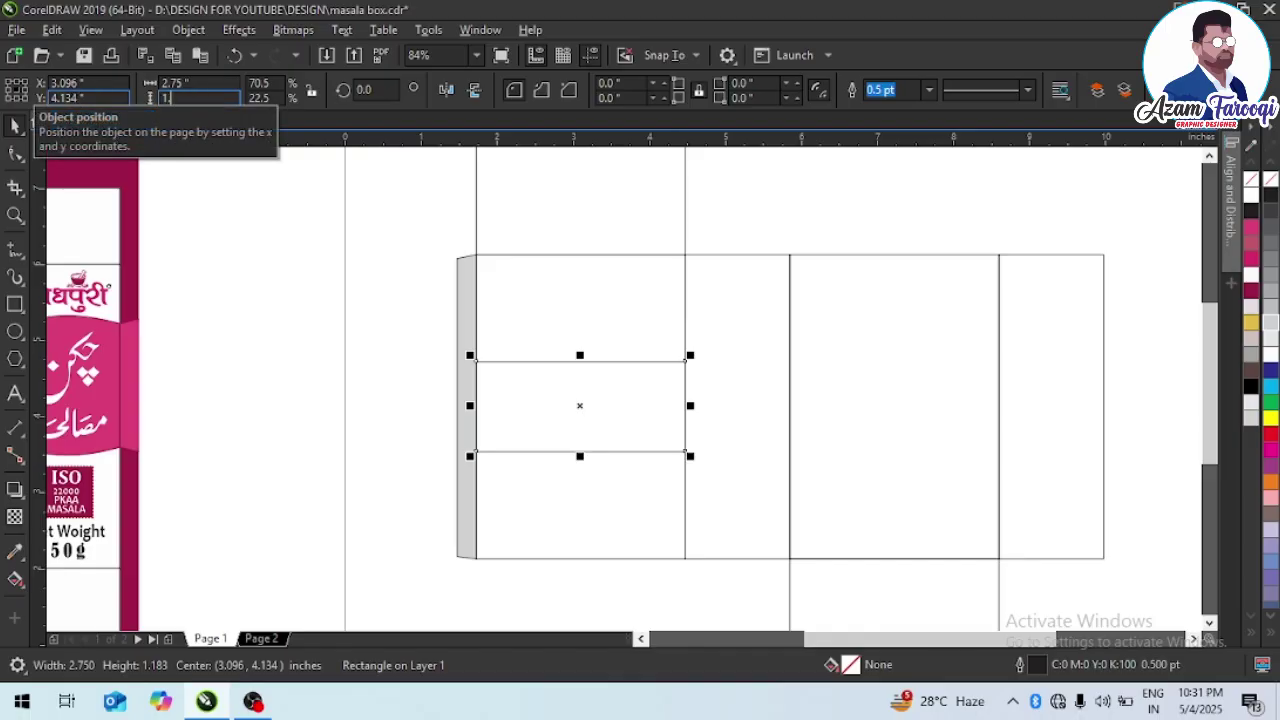
text(.8)
key(Return)
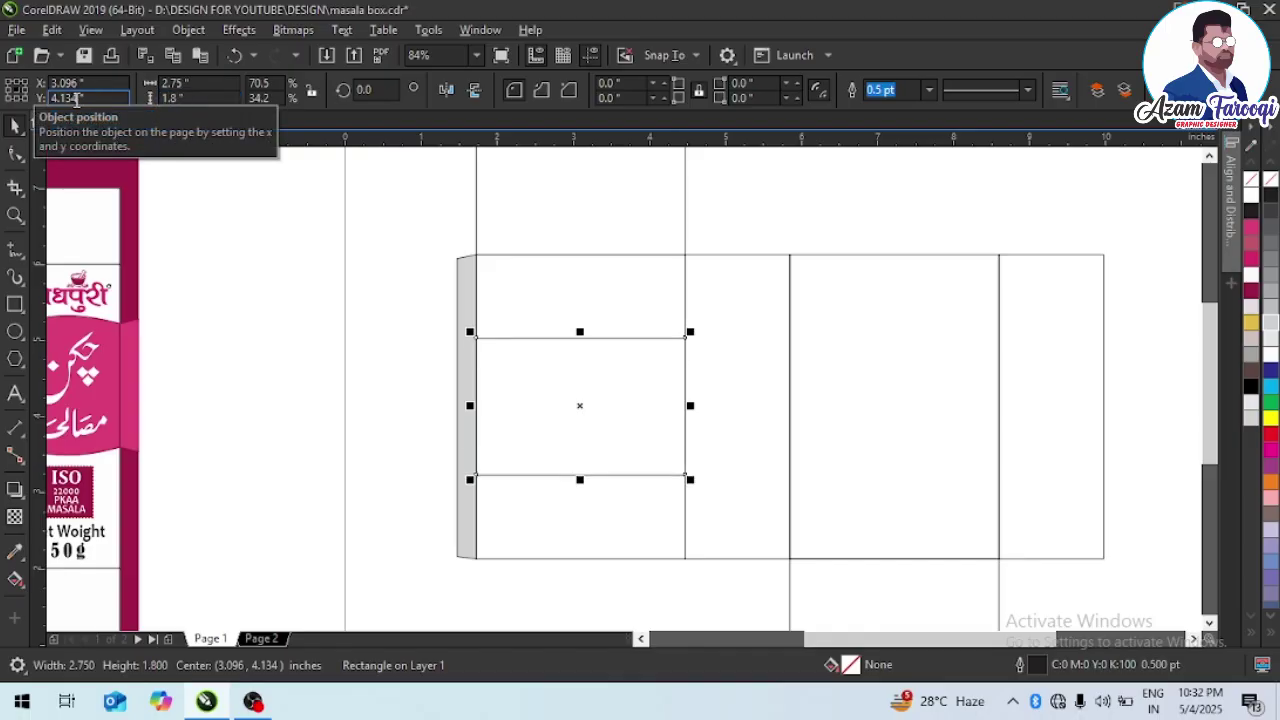
click(549, 355)
click(553, 349)
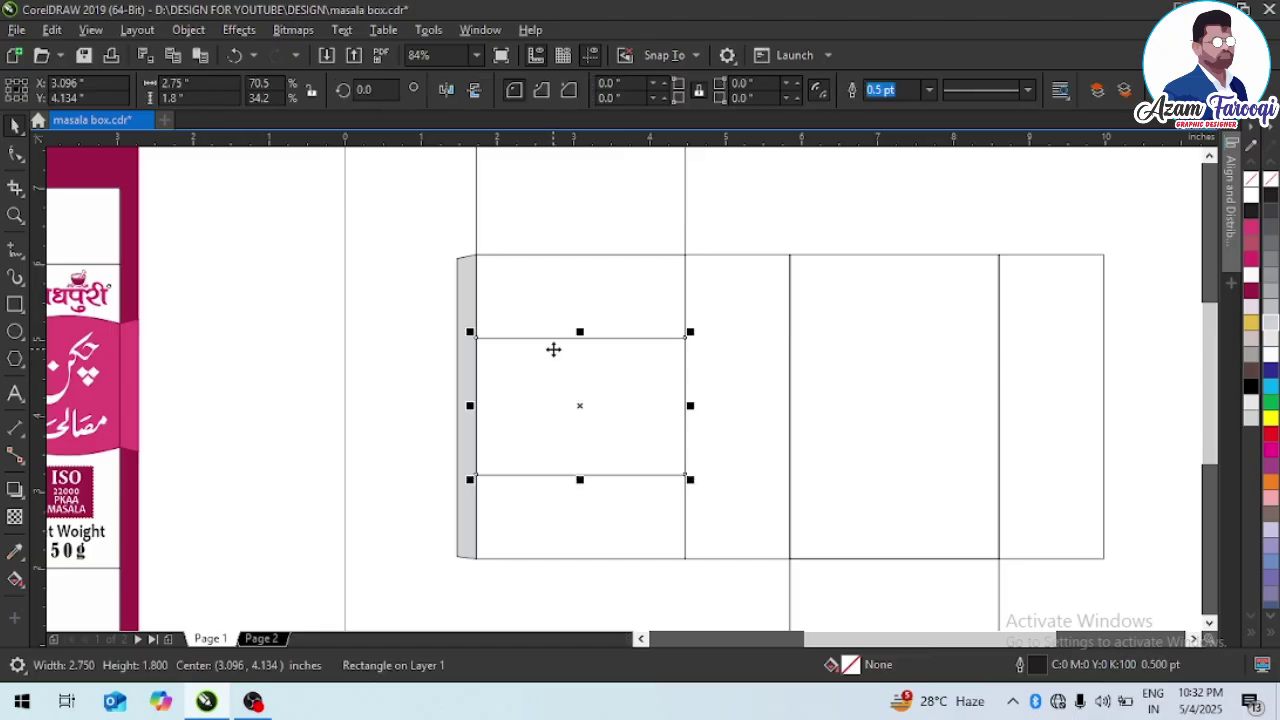
- Fill the 1.8-inch-high rectangle with dark maroon R159 G29 B73 and remove its outline
key(F2)
drag(400, 283, 791, 494)
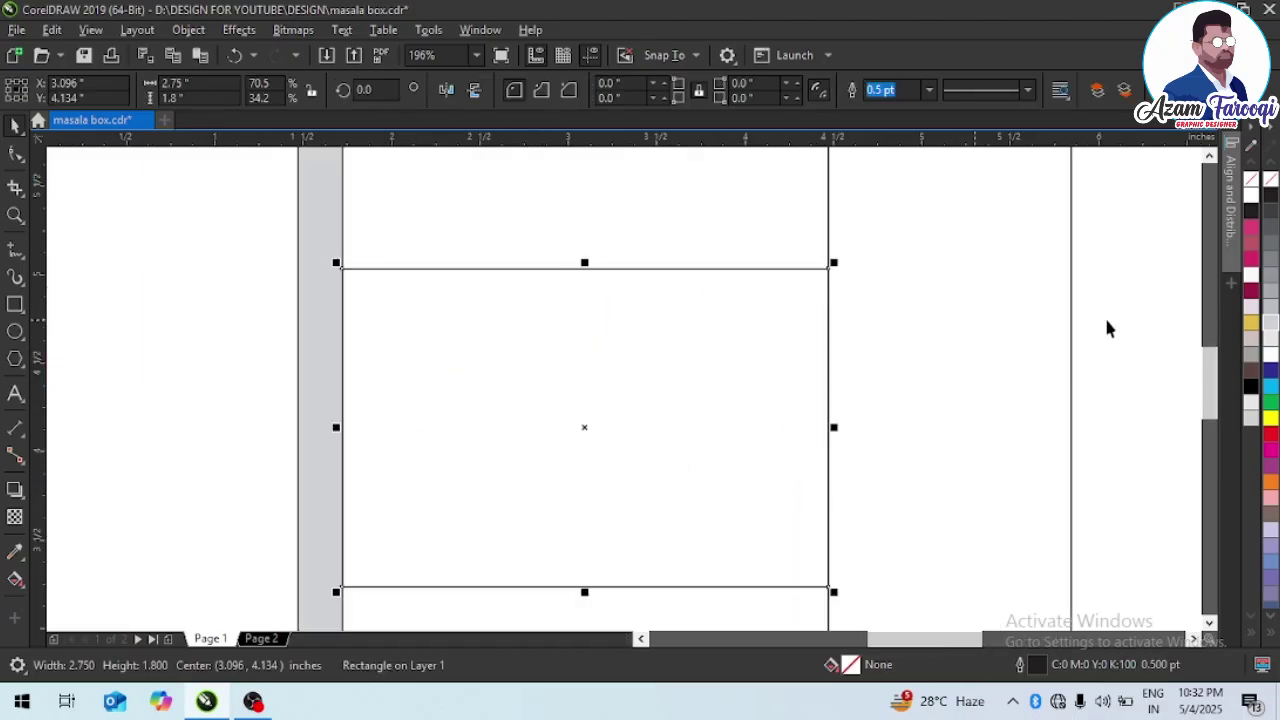
click(1251, 290)
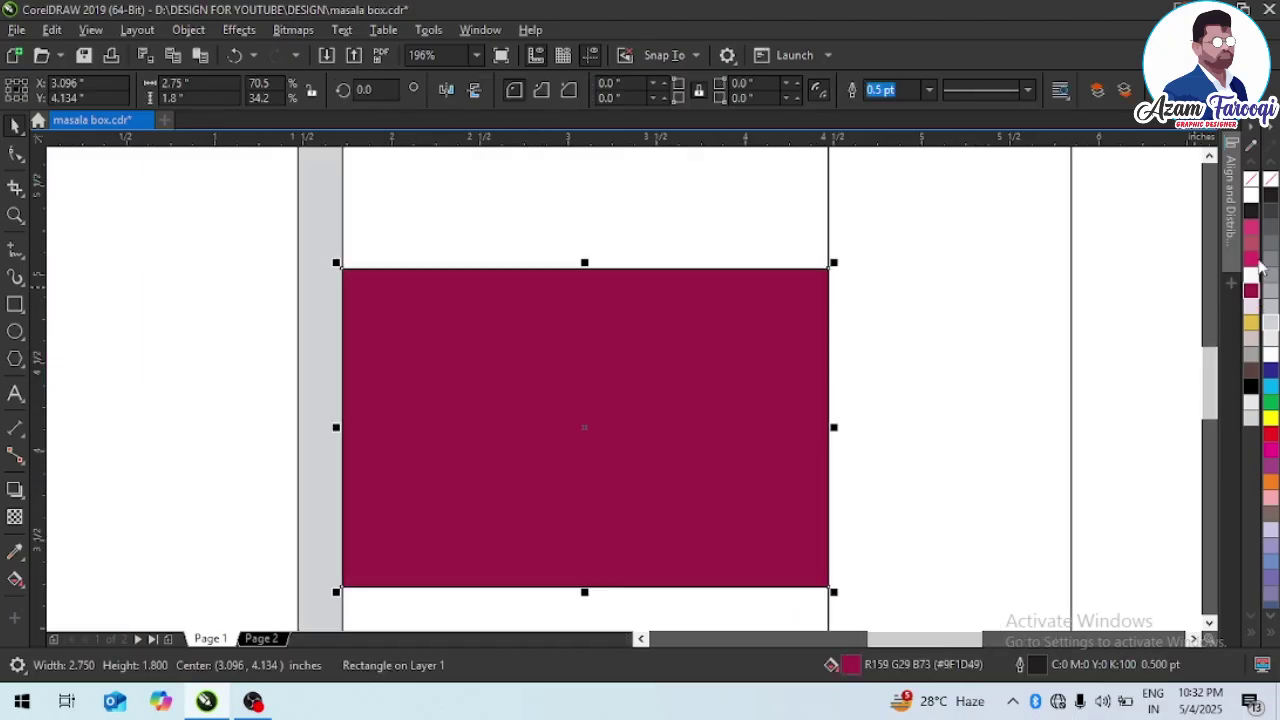
right_click(1249, 176)
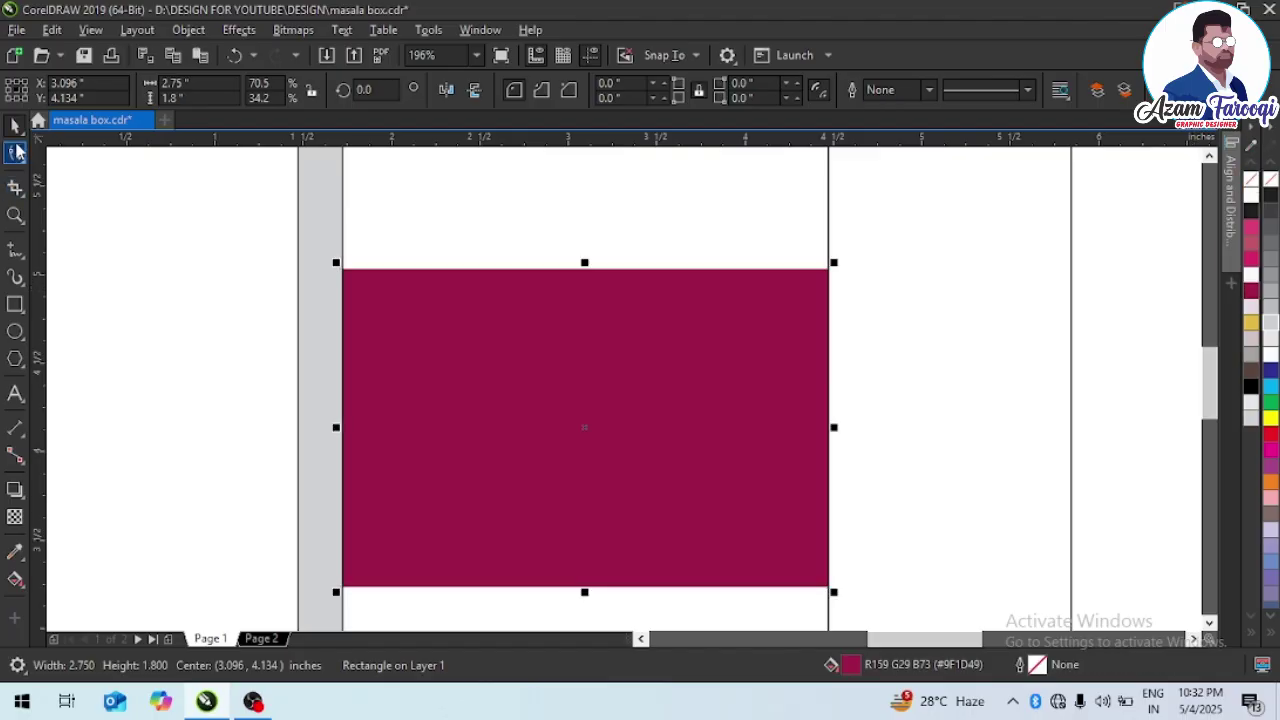
- Apply a single-arc envelope to the maroon rectangle so its upper and lower edges curve inward symmetrically
click(24, 503)
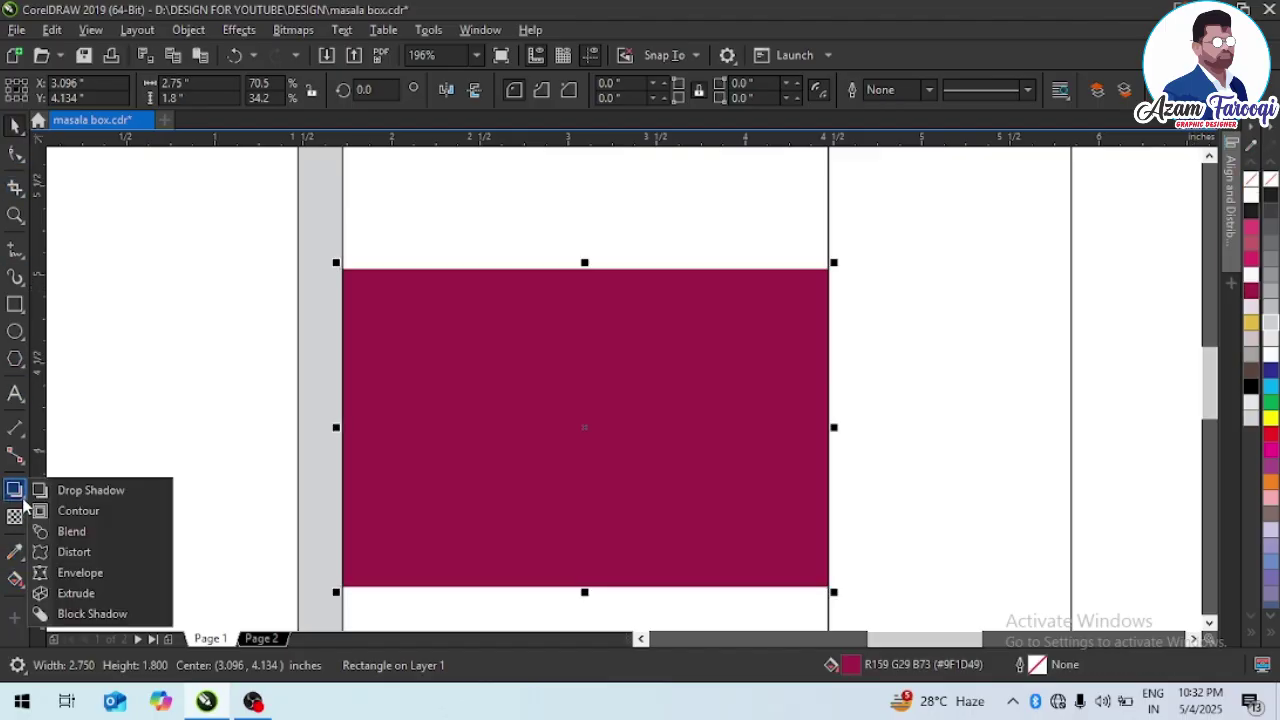
click(148, 573)
drag(570, 239, 615, 598)
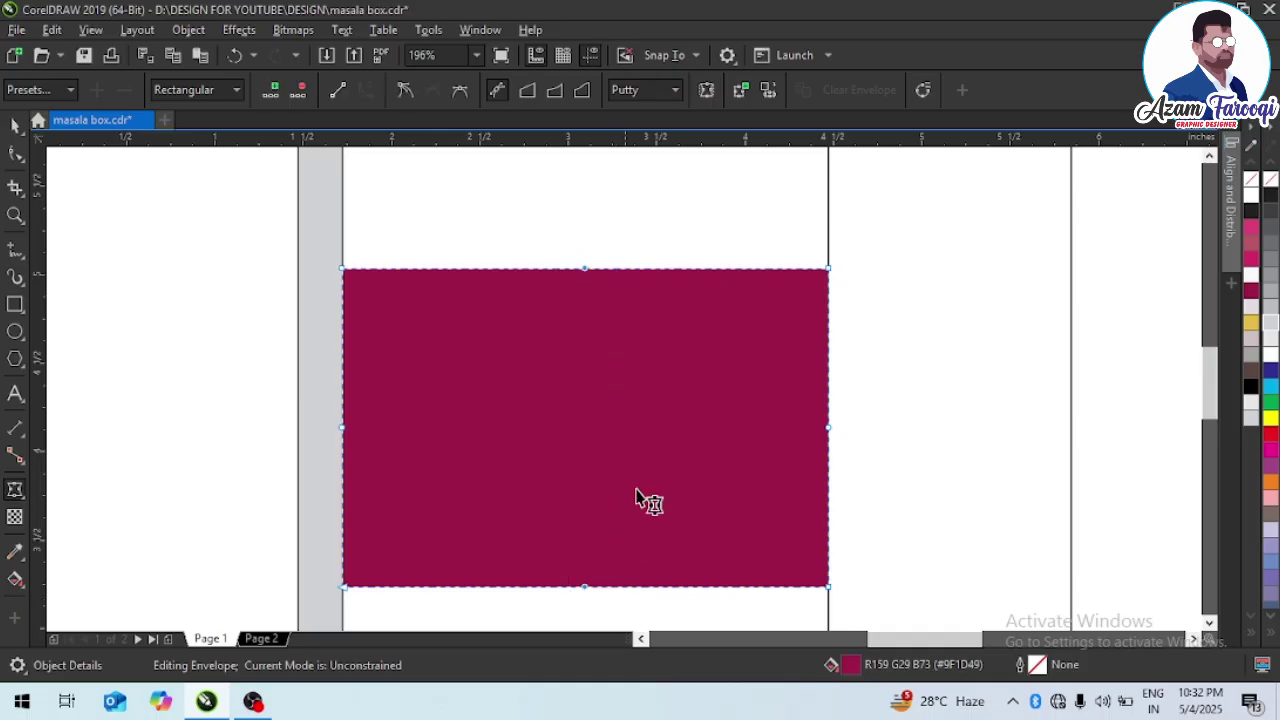
click(556, 91)
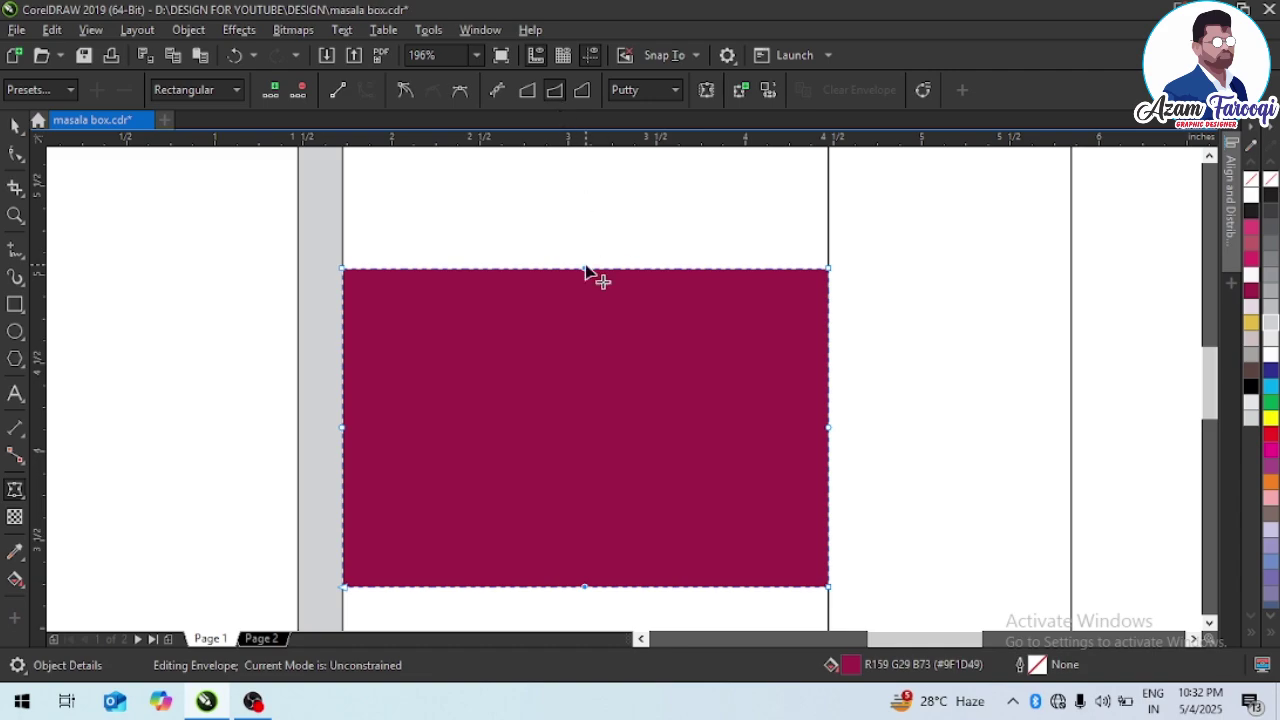
drag(585, 269, 586, 305)
key(space)
key(Escape)
scroll(625, 325, down, 4)
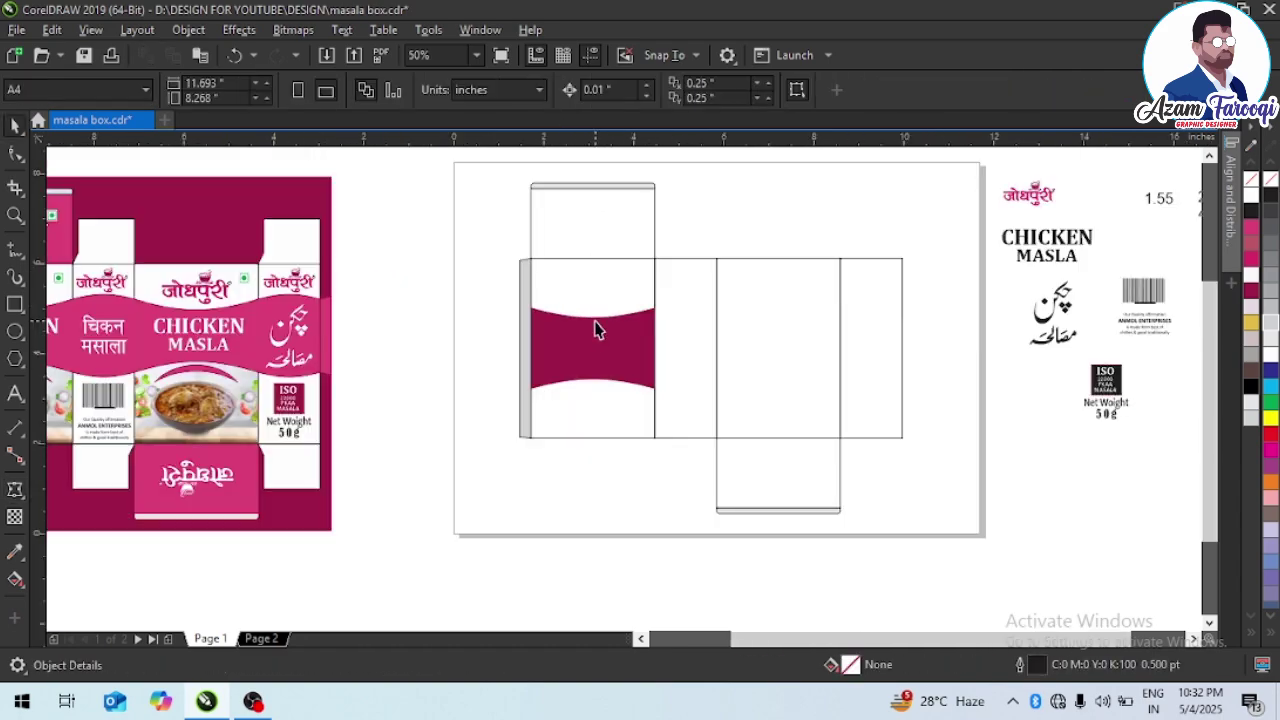
- Duplicate the curved band piece and centre the copy horizontally on the other wide panel
scroll(716, 307, up, 2)
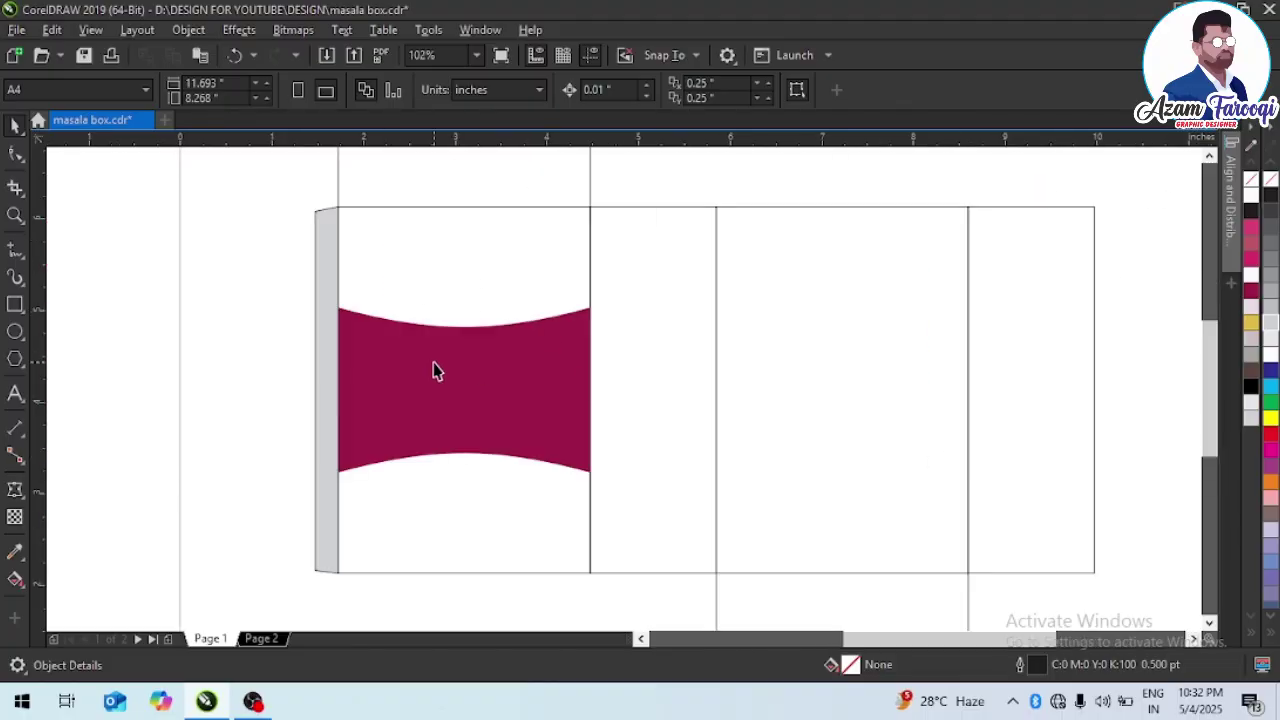
click(434, 366)
shift+click(784, 358)
key(c)
key(Escape)
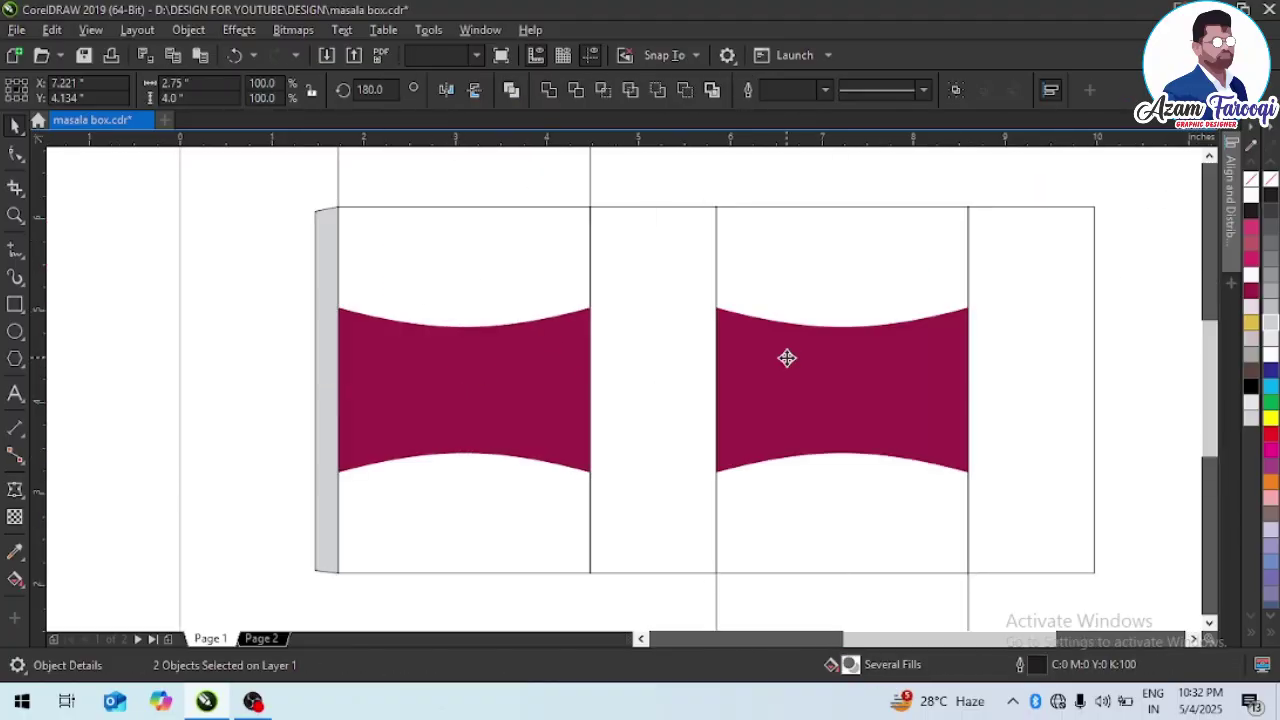
- Duplicate the narrow panel between the two band pieces and shrink the copy vertically about its centre to about 1.75 inches high
click(776, 367)
click(671, 326)
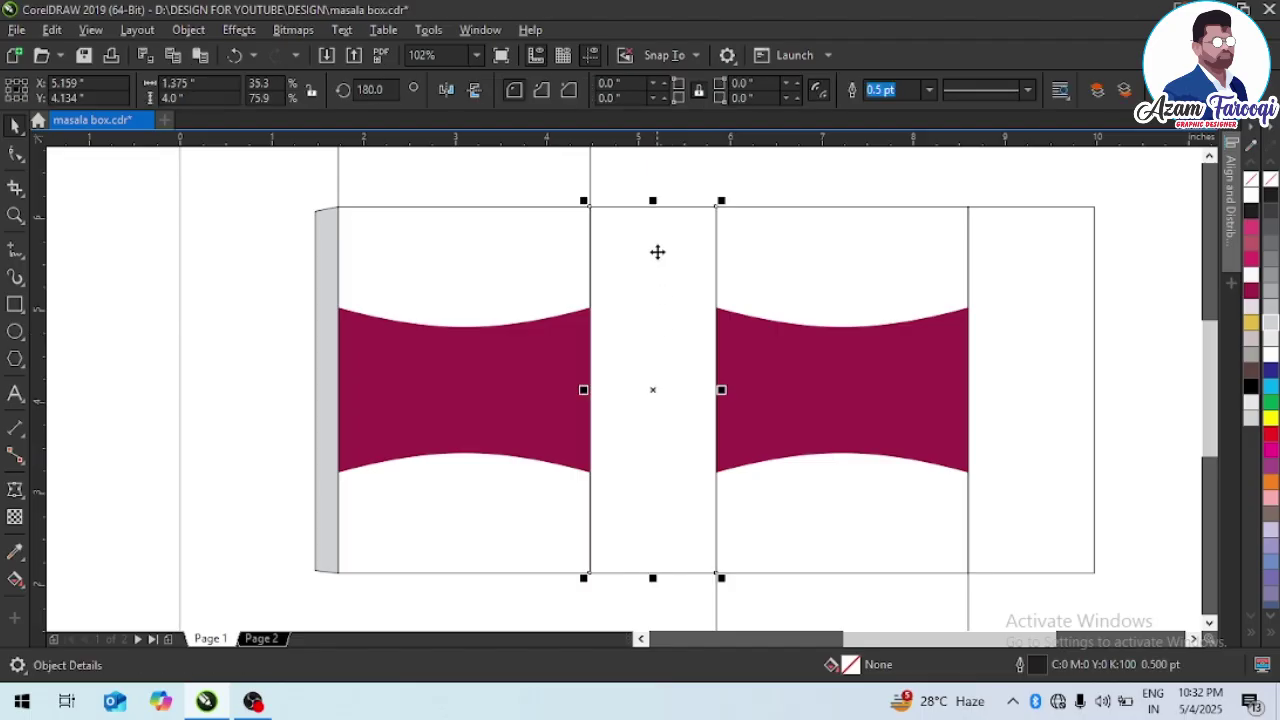
drag(655, 200, 655, 301)
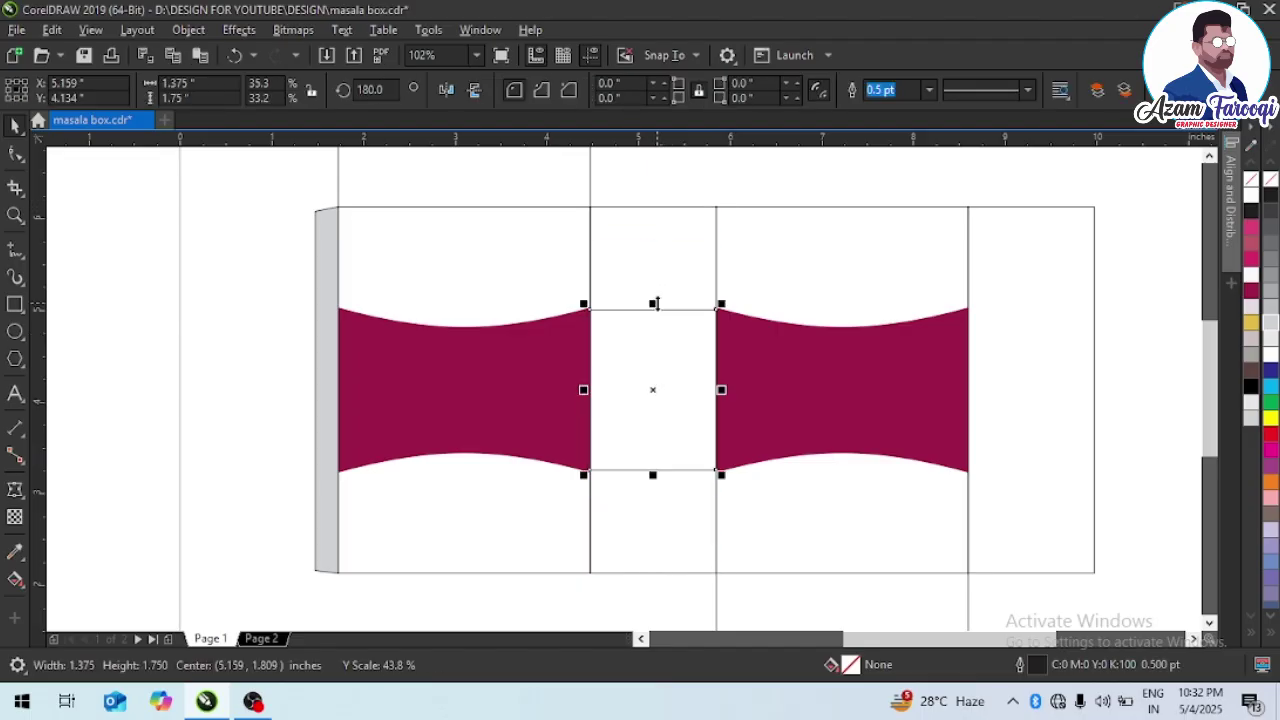
click(480, 358)
click(649, 373)
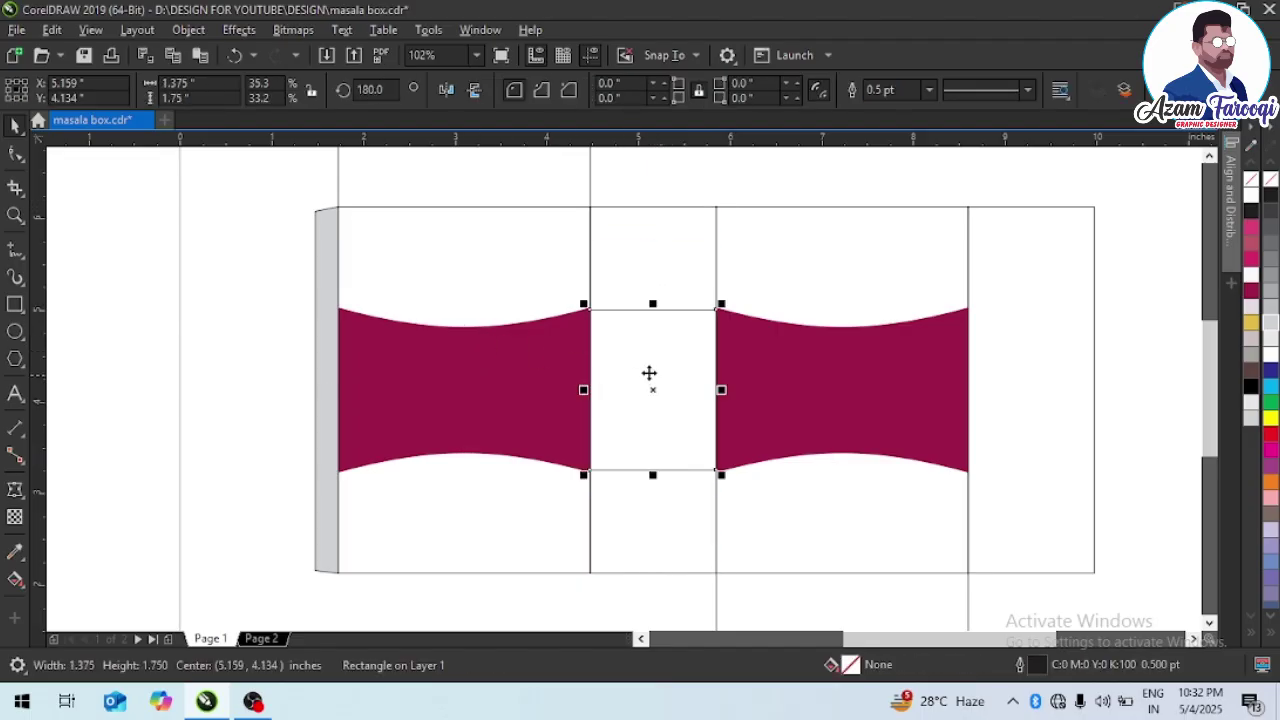
- Set the narrow copy's height to 1.8 inches, fill it with dark maroon R159 G29 B73 and remove its outline
click(197, 100)
text(1.8)
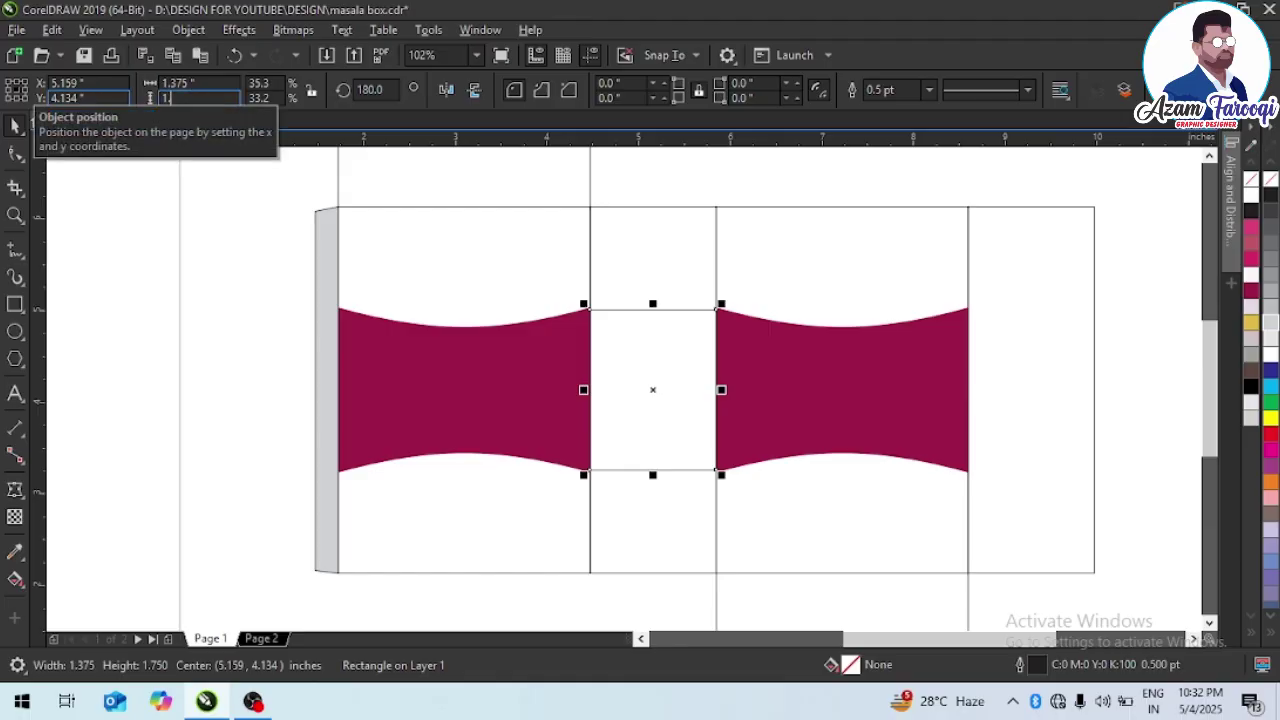
key(Return)
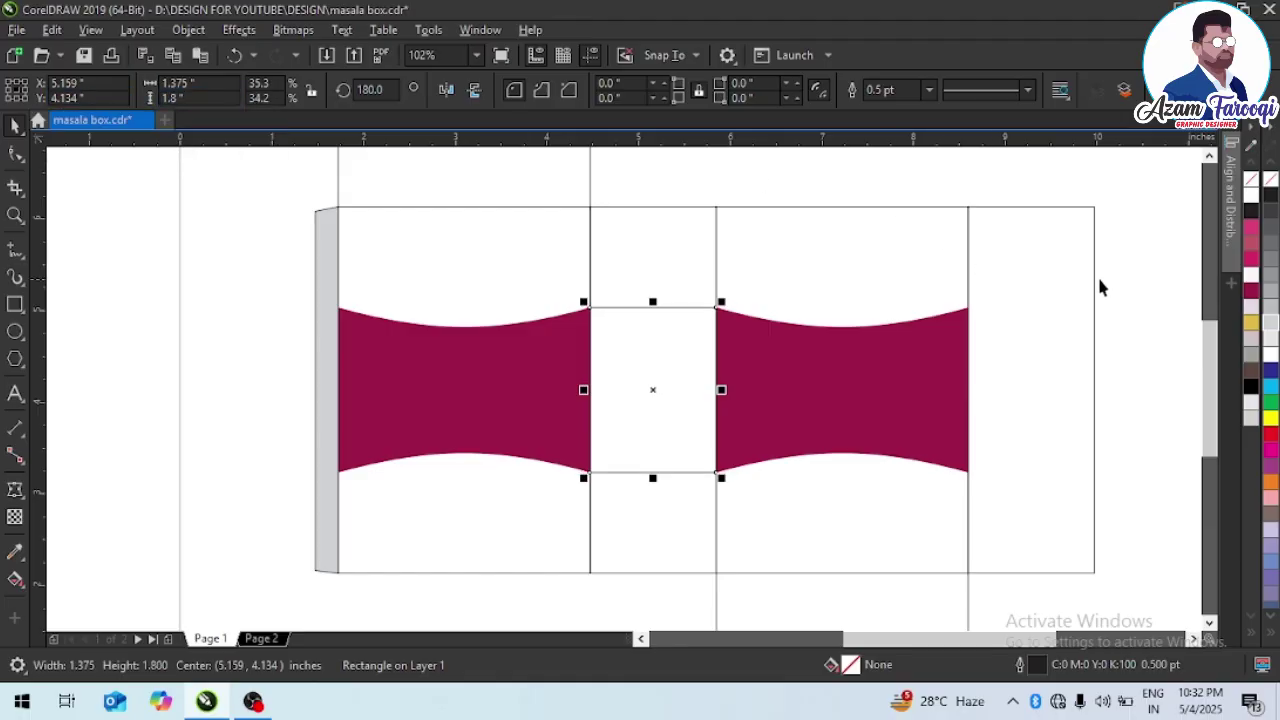
click(1250, 292)
right_click(1251, 180)
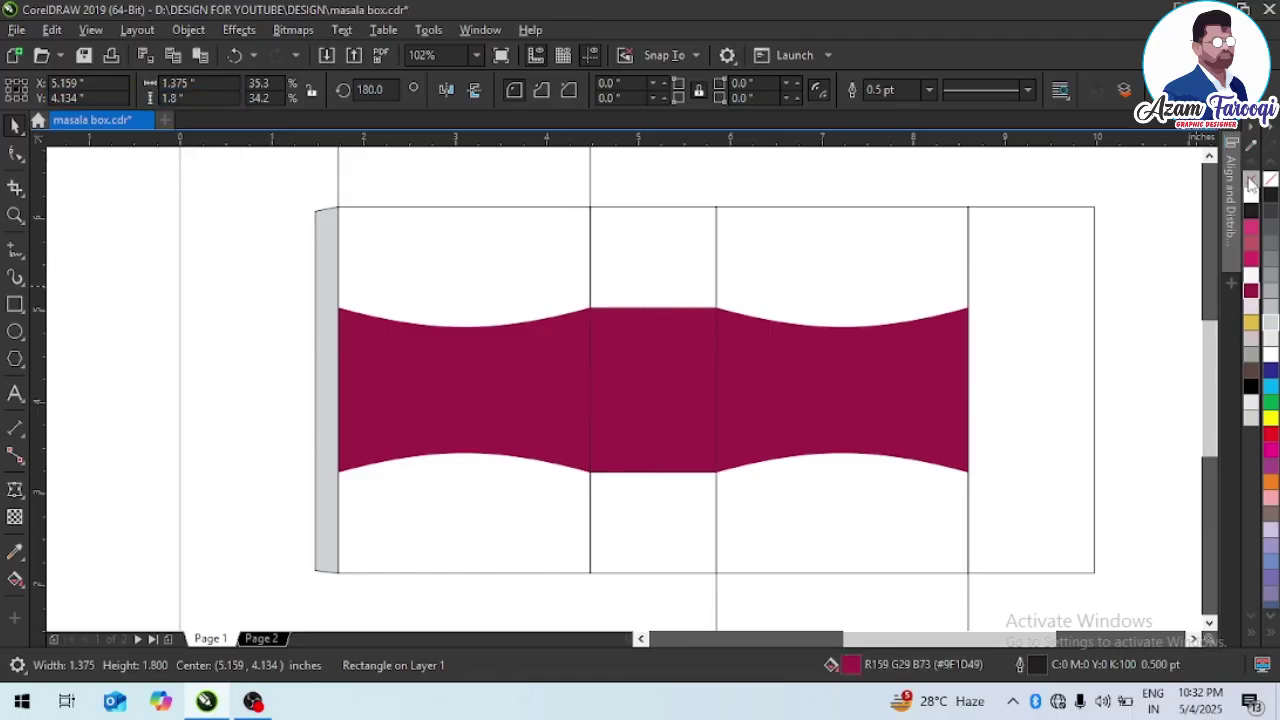
- Recolour all three band pieces with pink R215 G43 B102
click(926, 368)
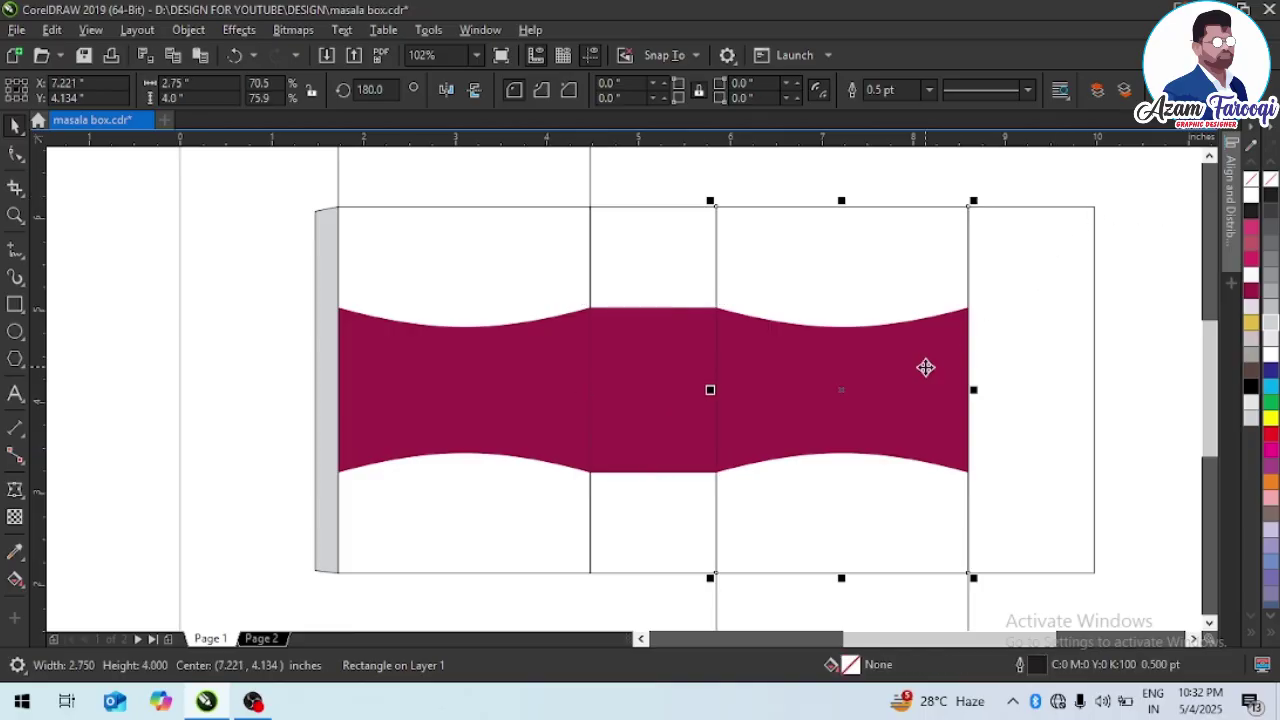
click(743, 323)
click(1250, 258)
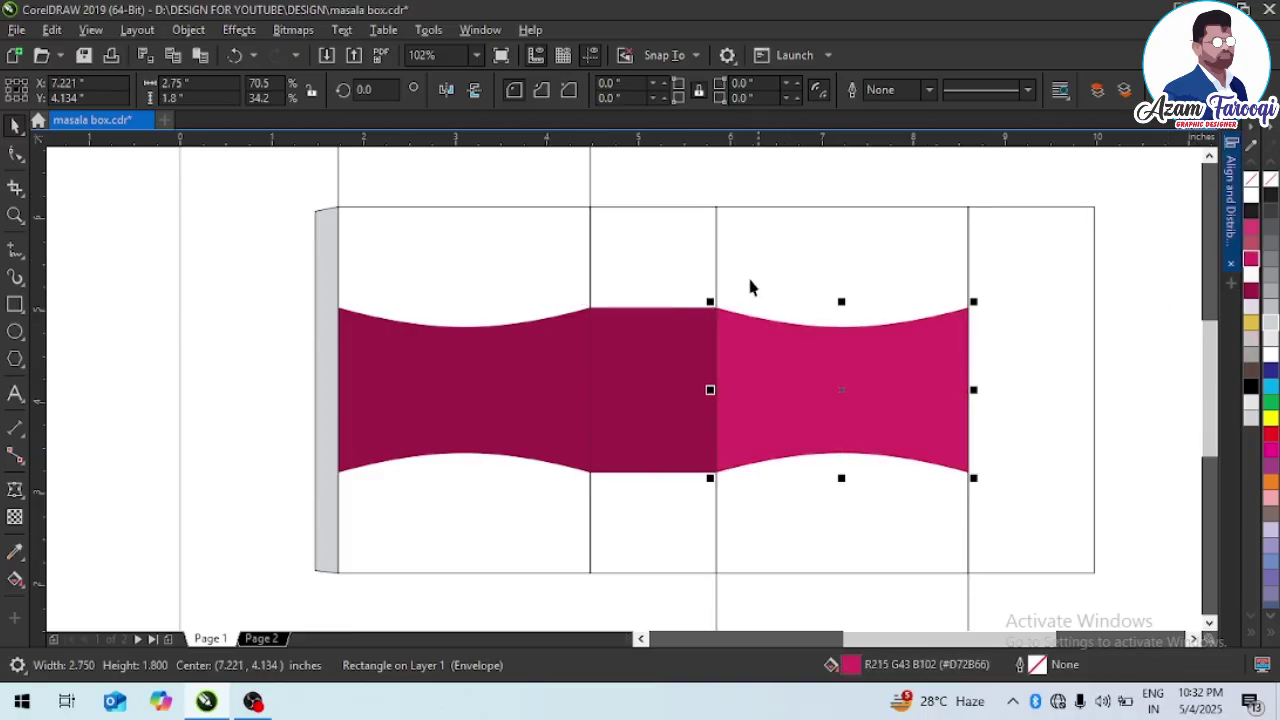
click(681, 307)
key(ctrl+r)
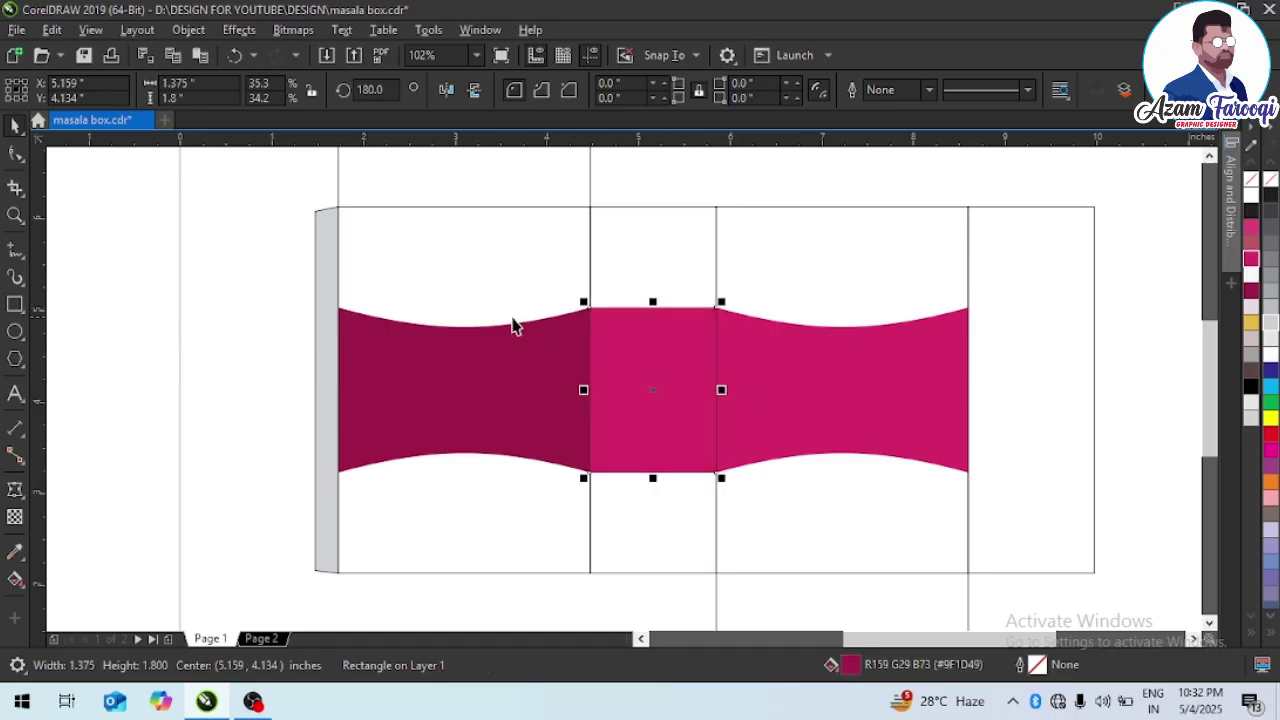
click(499, 329)
key(ctrl+r)
key(Escape)
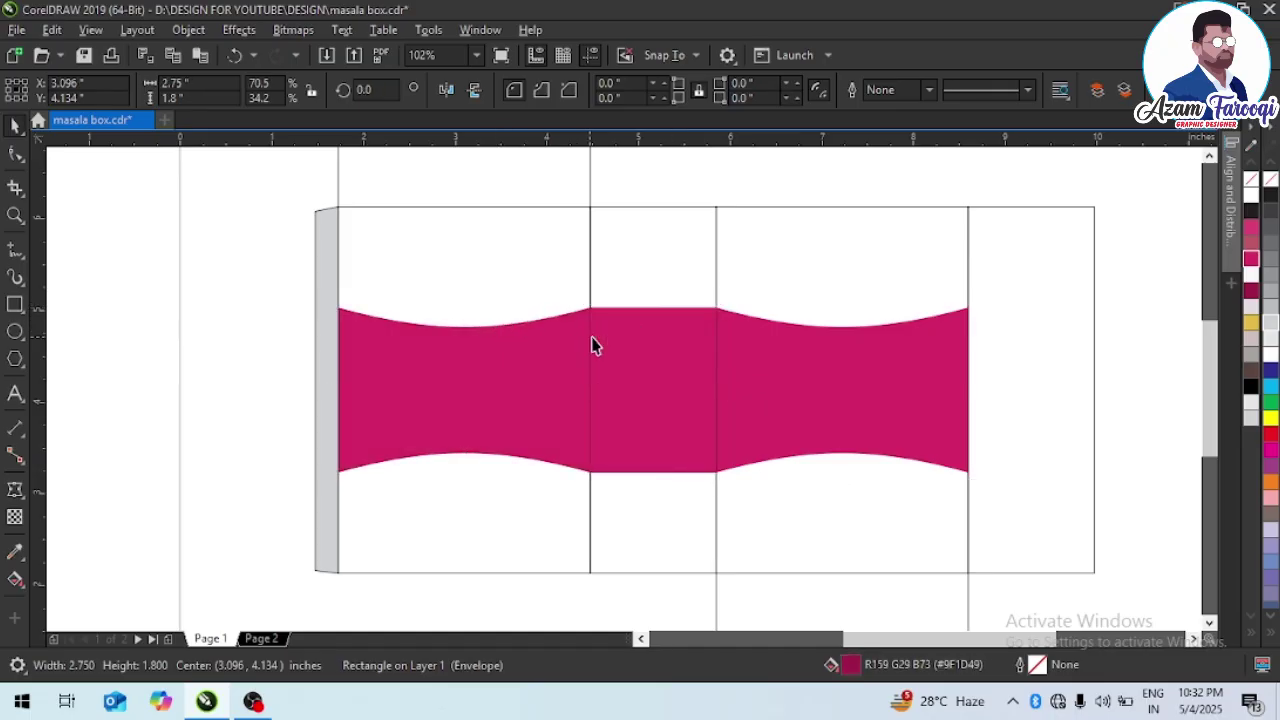
- Apply a single-arc envelope to the narrow band piece, bulging its upper and lower edges outward to about 1.95 inches high
key(F2)
drag(460, 233, 908, 512)
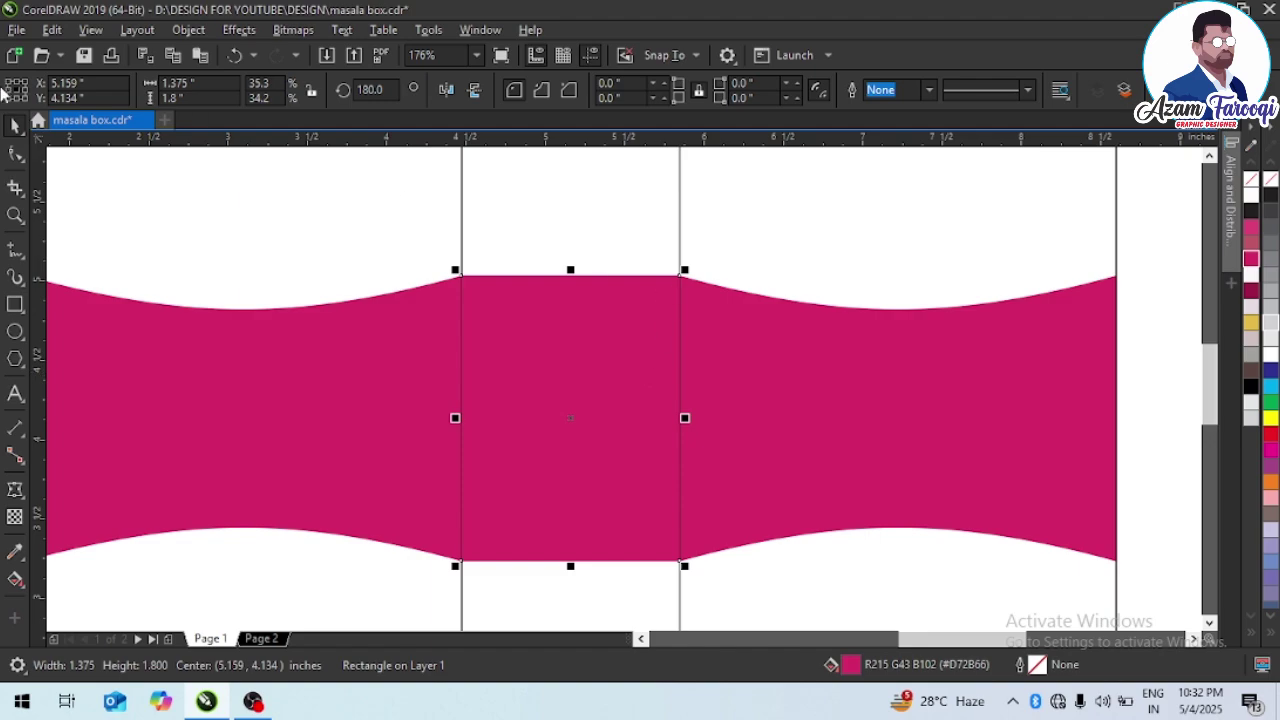
click(14, 490)
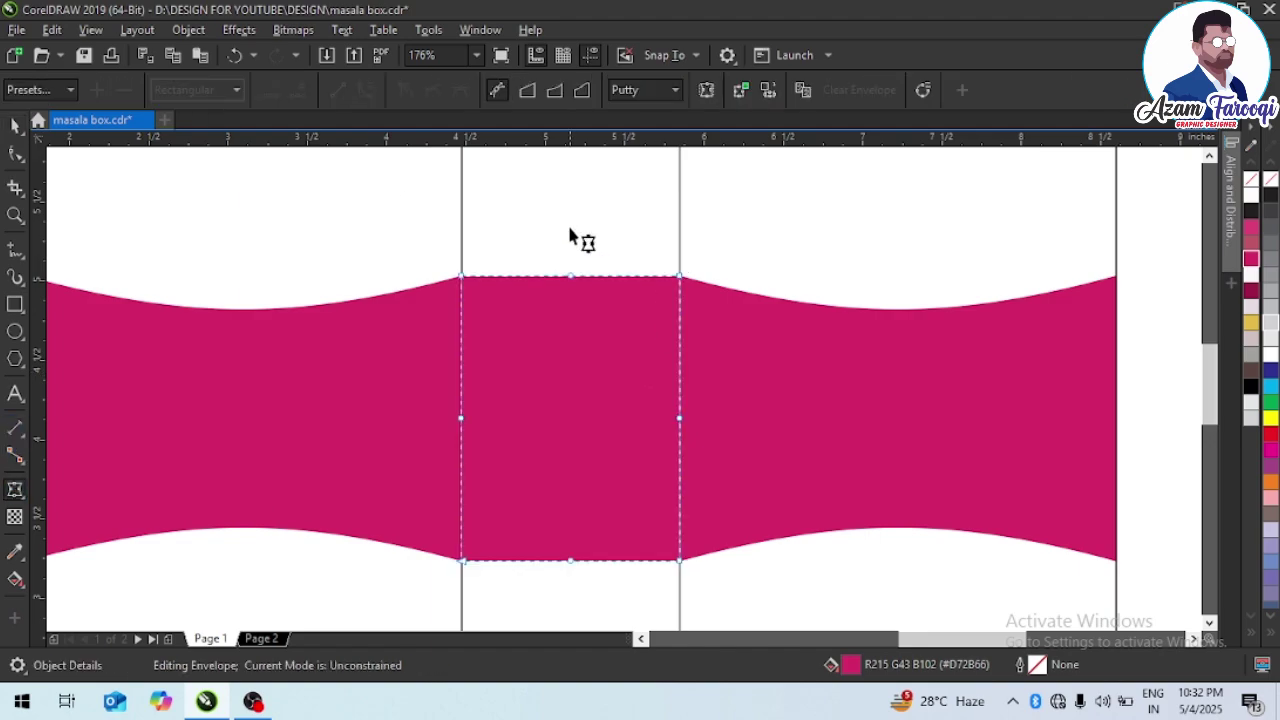
drag(546, 205, 614, 590)
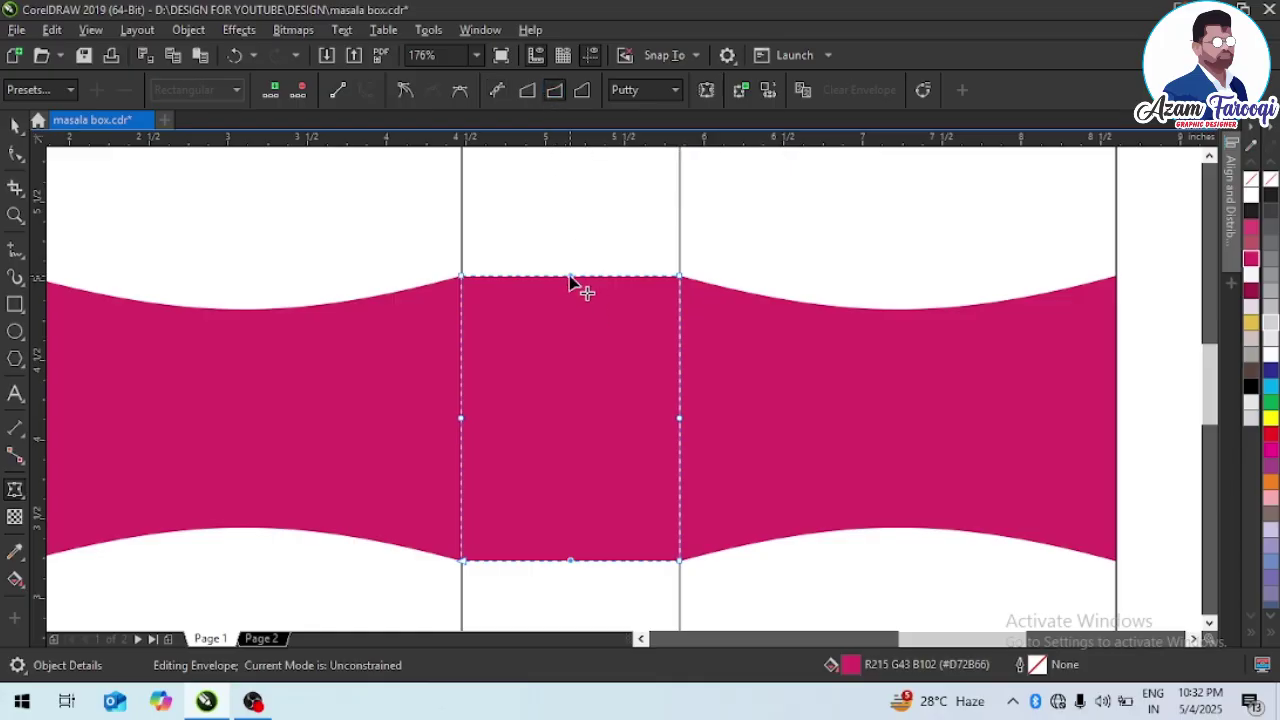
drag(569, 275, 568, 267)
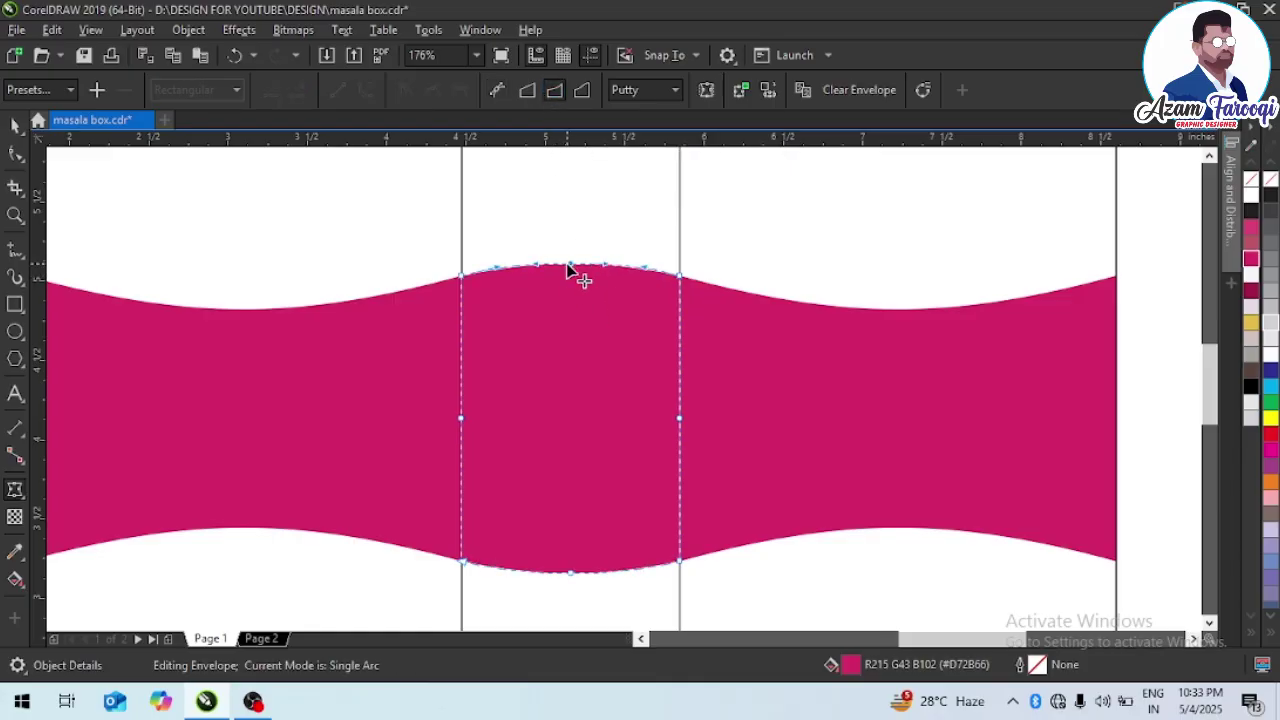
key(space)
key(Escape)
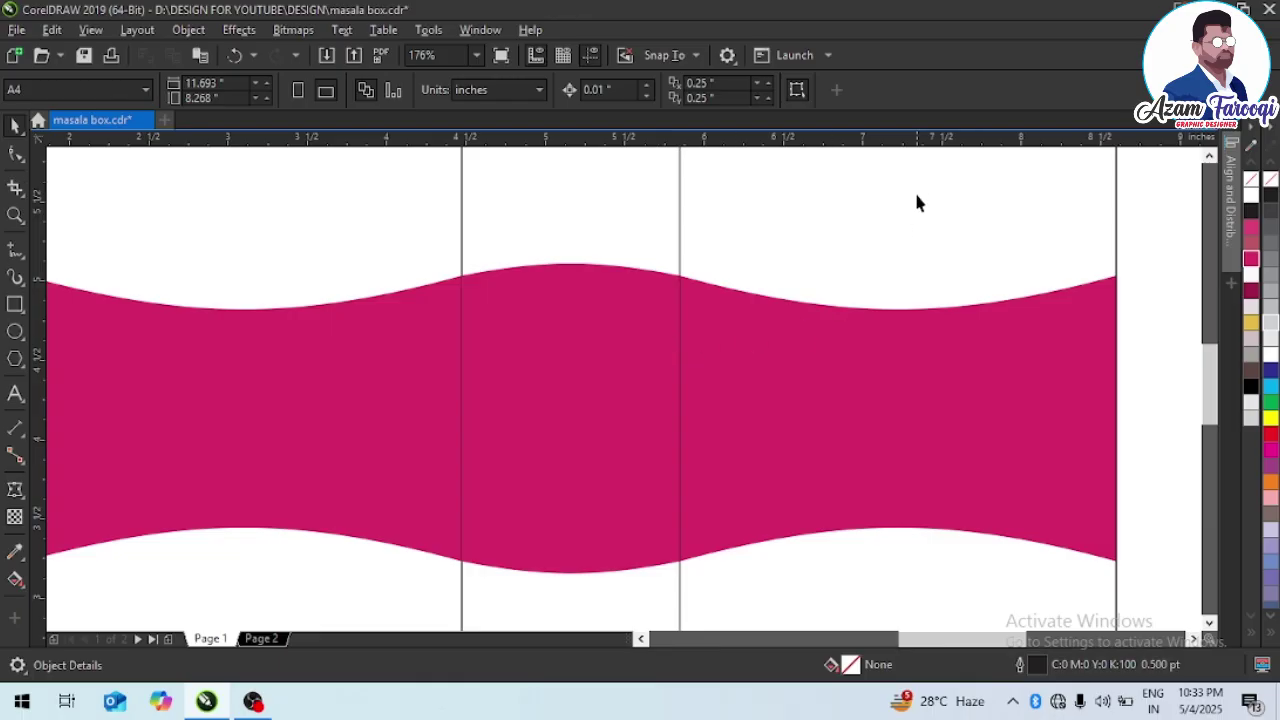
- Duplicate the bulged narrow band piece and centre the copy horizontally on the outer narrow panel
scroll(631, 328, down, 5)
drag(535, 333, 906, 430)
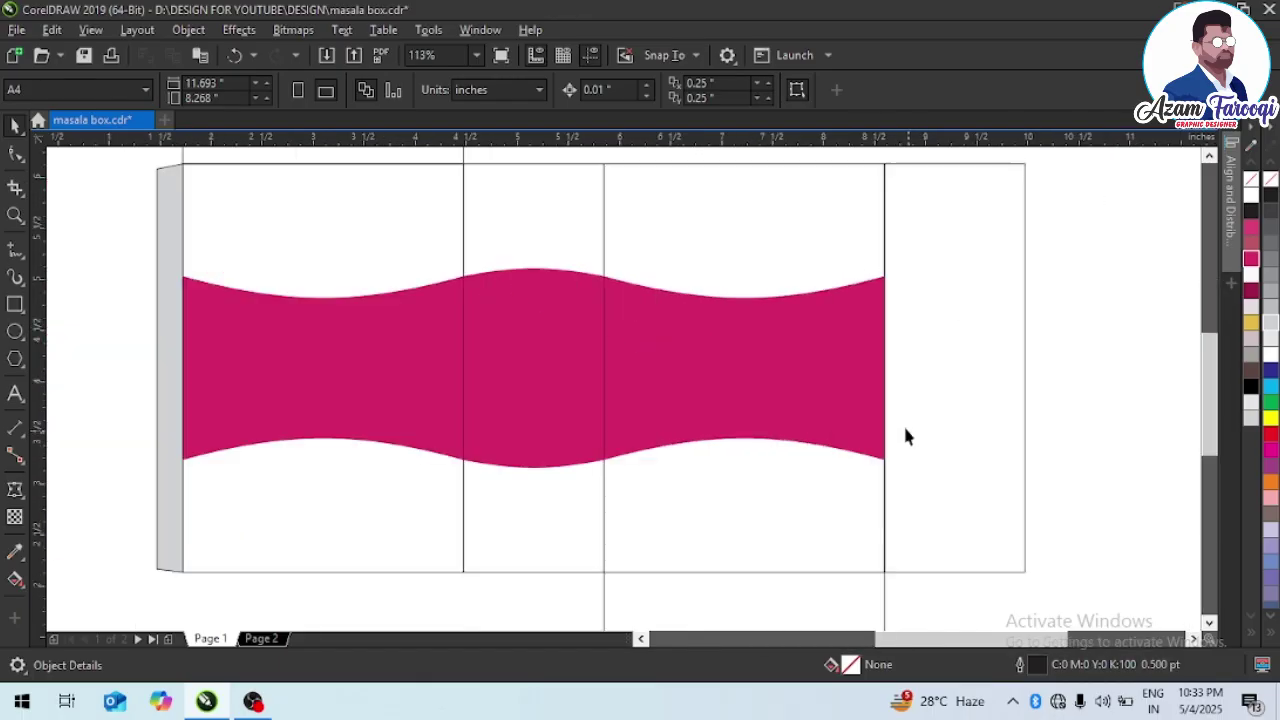
click(530, 358)
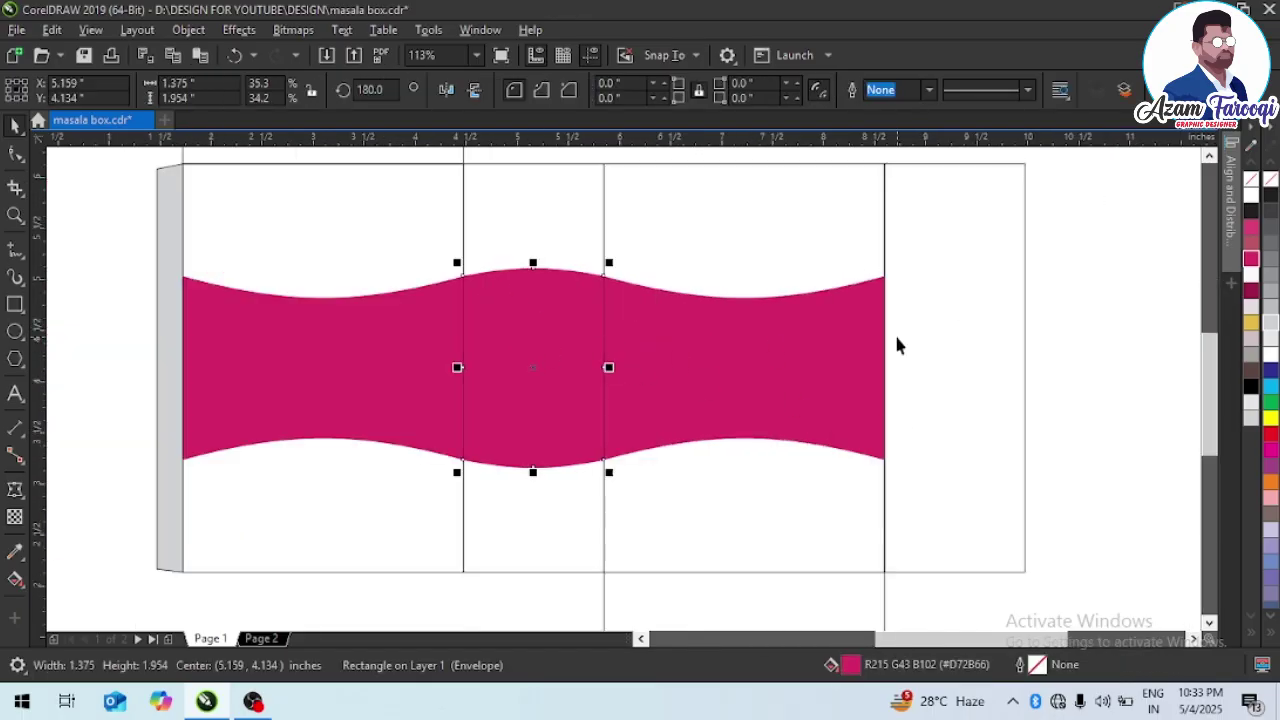
shift+click(929, 337)
key(c)
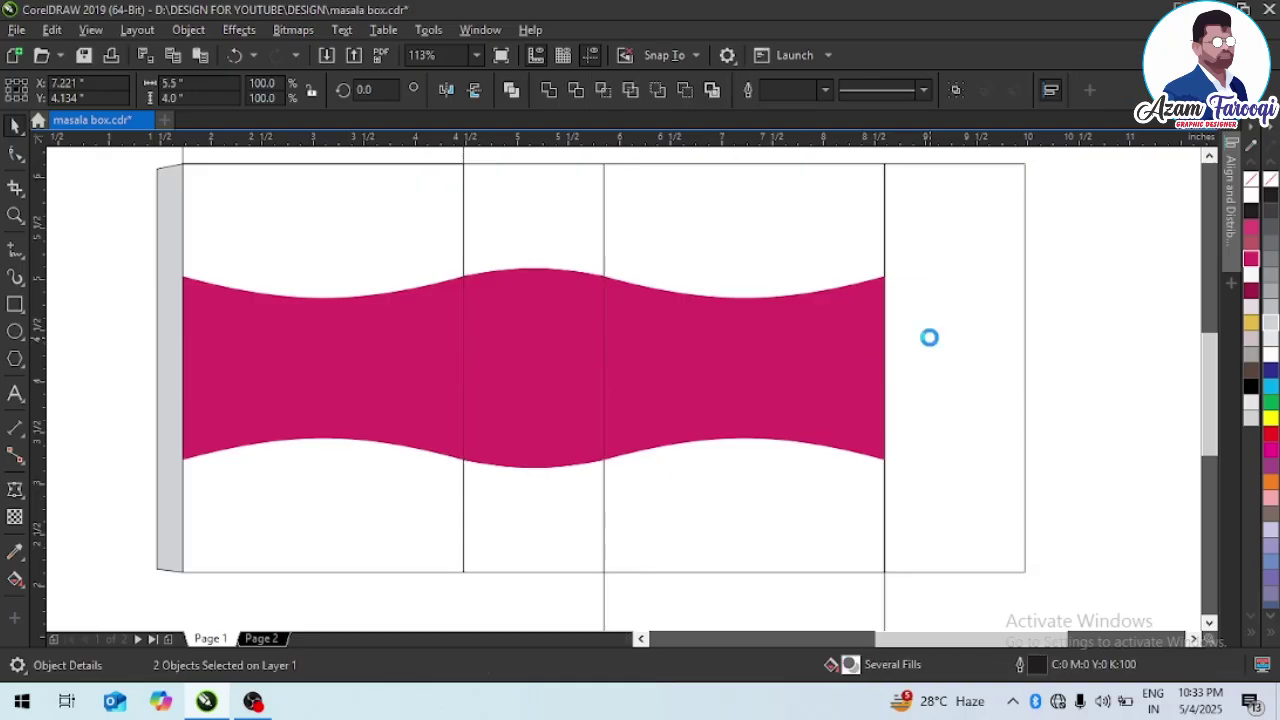
click(1062, 283)
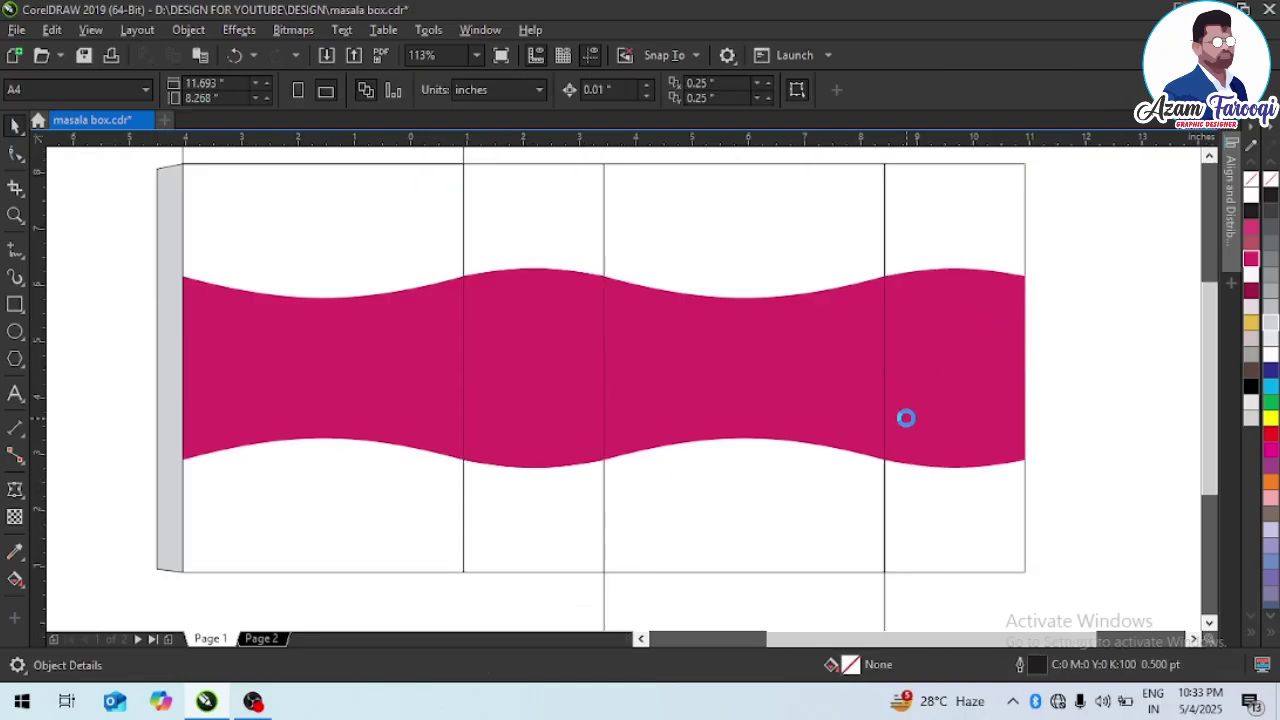
- Weld all the pink band pieces into one continuous wavy shape across the four panels
scroll(907, 424, down, 3)
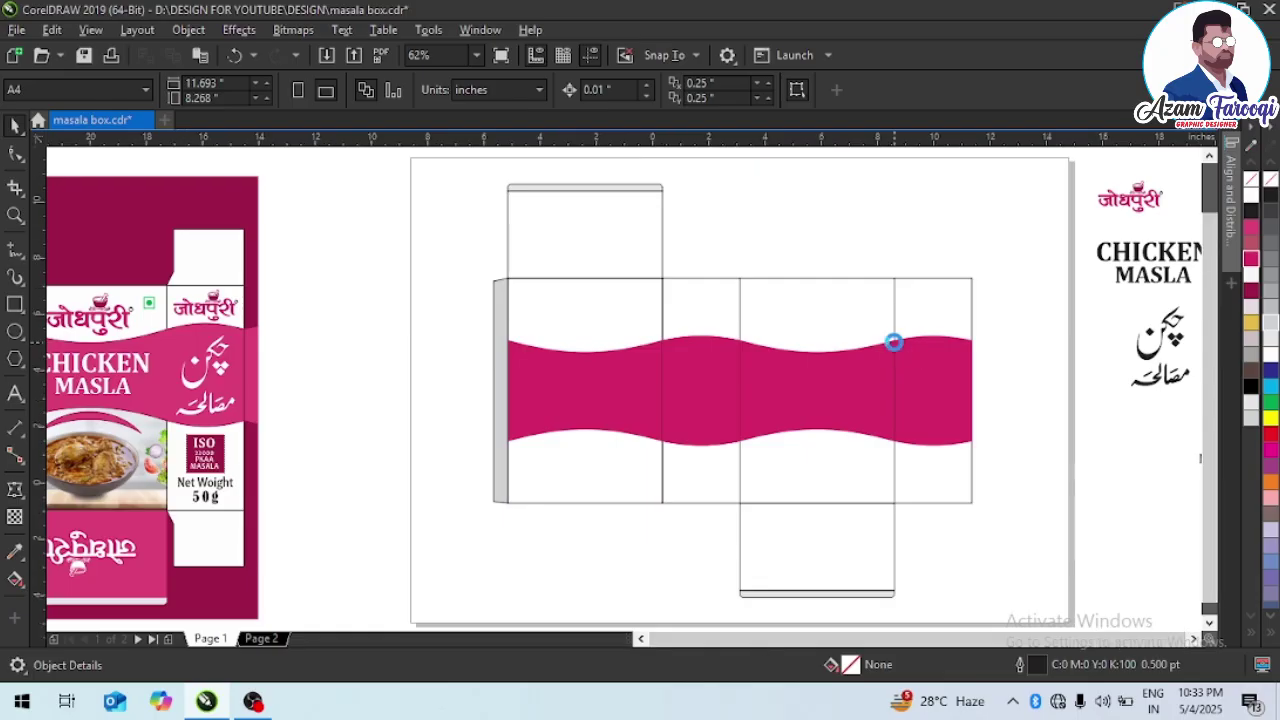
scroll(894, 341, down, 3)
drag(638, 252, 1016, 459)
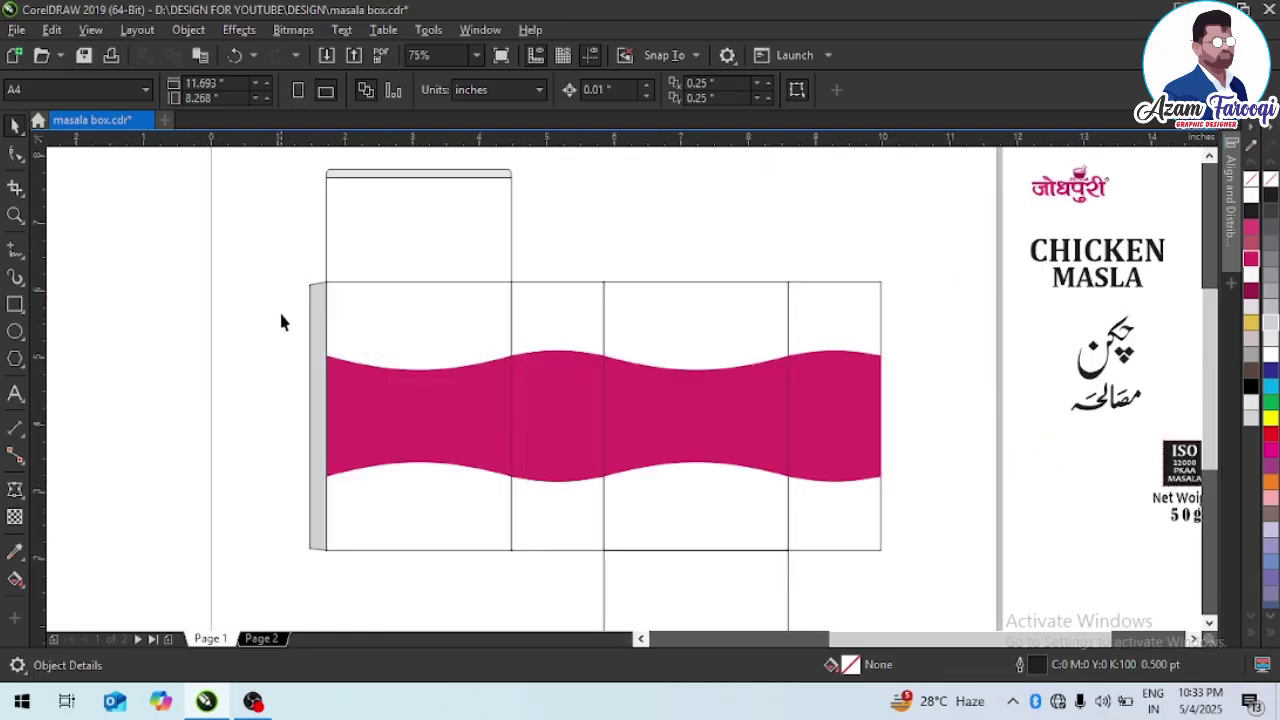
drag(934, 503, 936, 504)
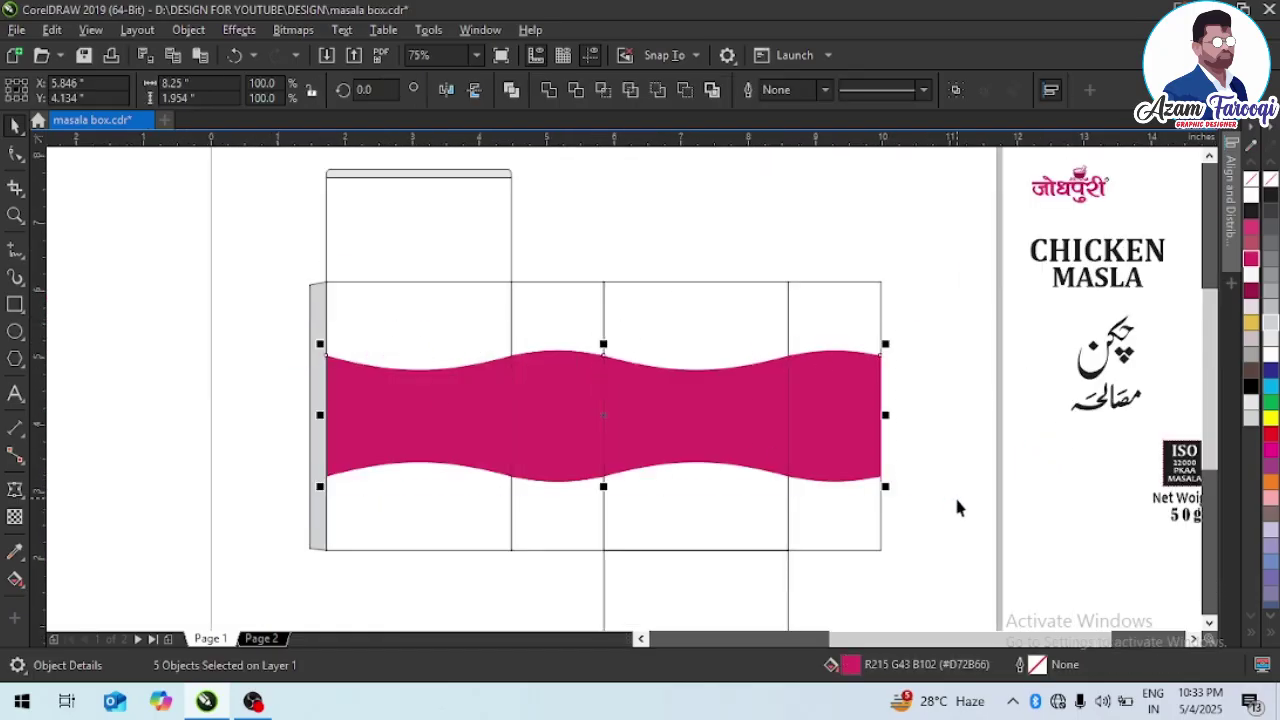
click(550, 92)
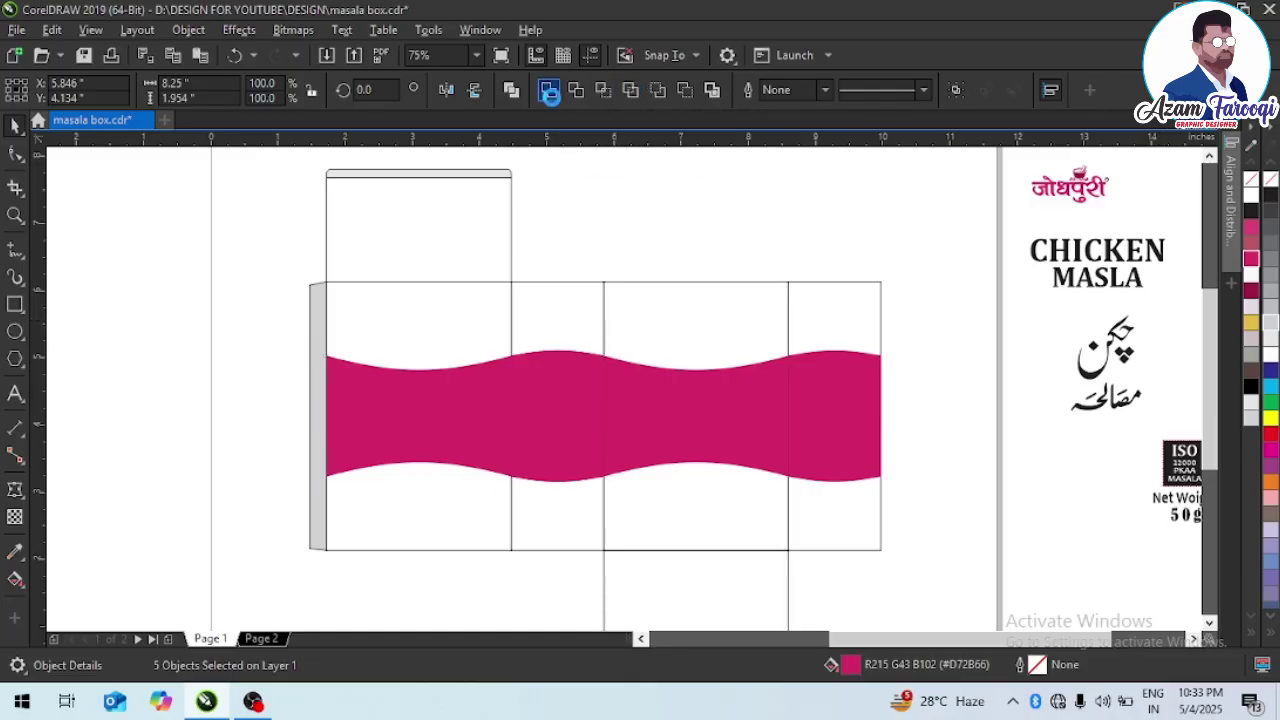
click(218, 258)
- Give the welded wavy band a 1 pt outline in dark maroon R159 G29 B73
click(543, 415)
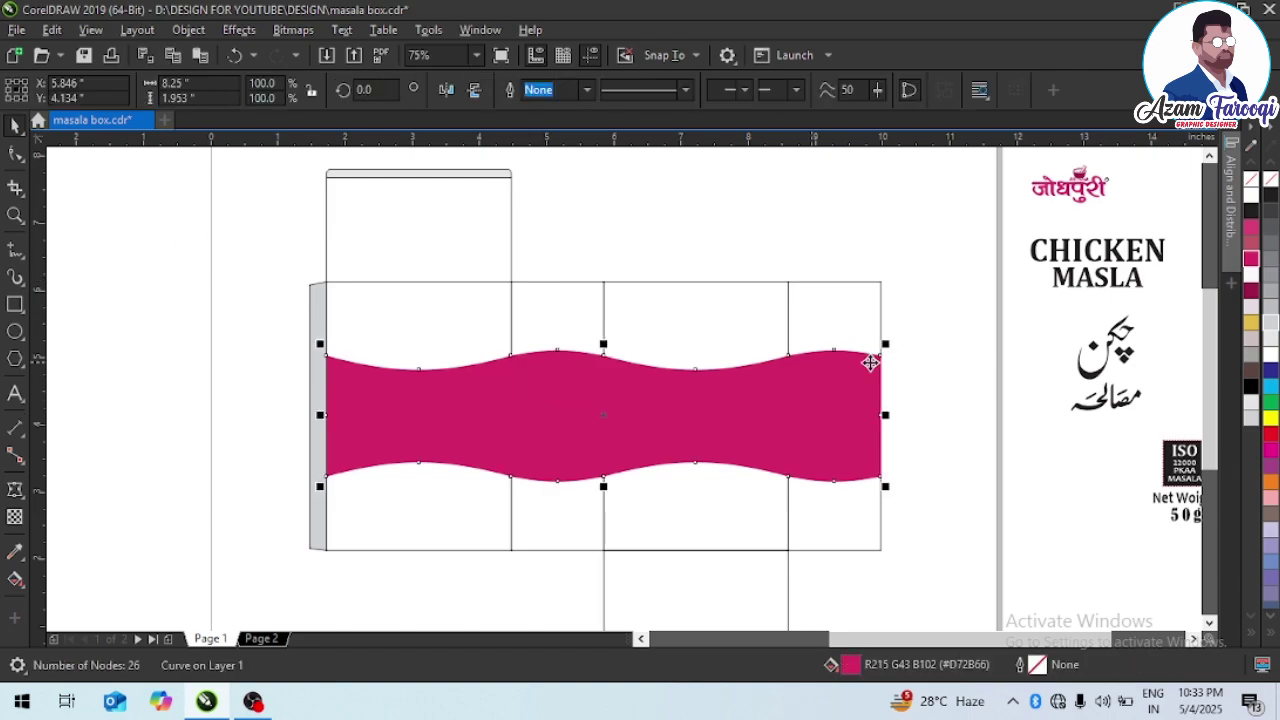
right_click(1251, 291)
drag(893, 366, 893, 366)
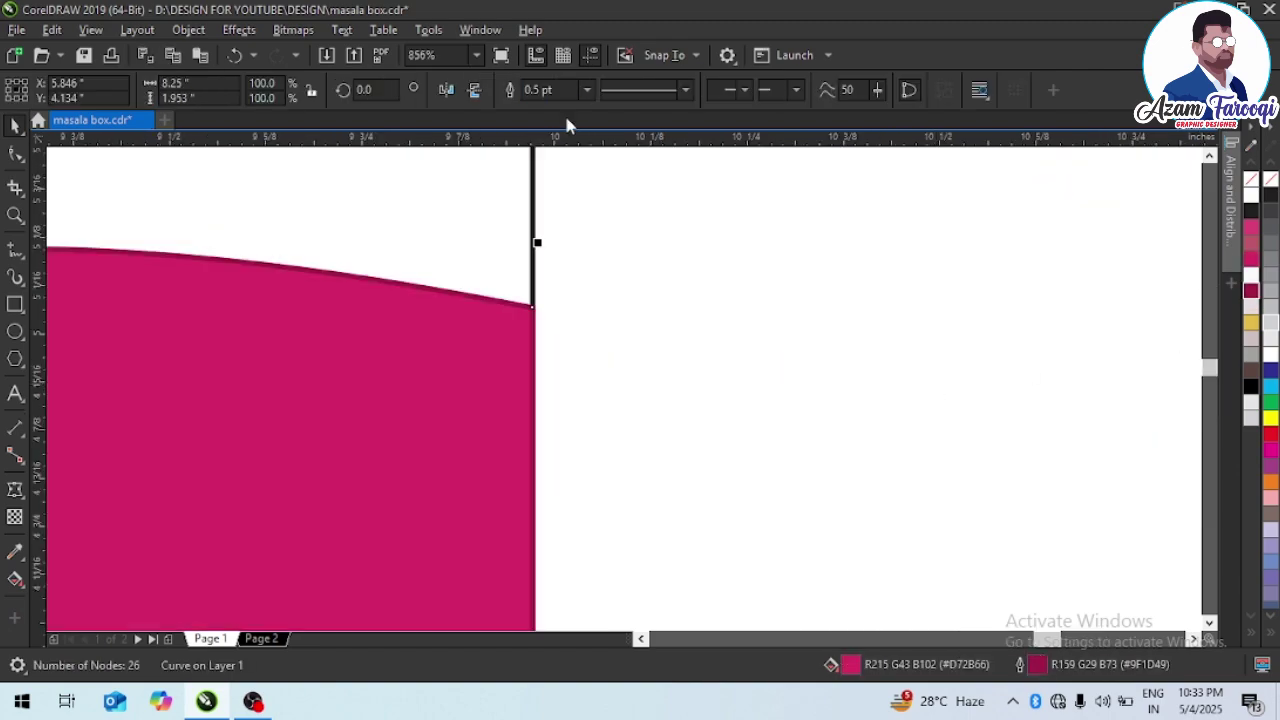
key(F12)
text(1)
key(Return)
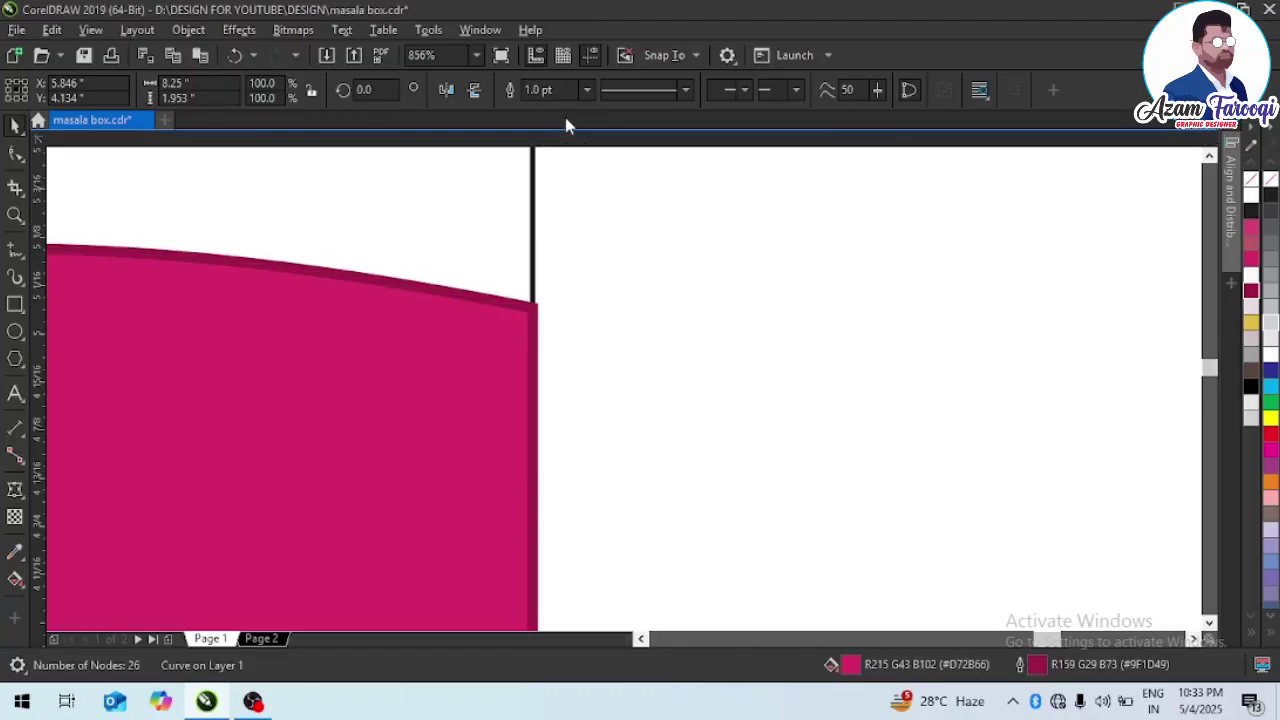
key(F4)
key(F4)
click(502, 258)
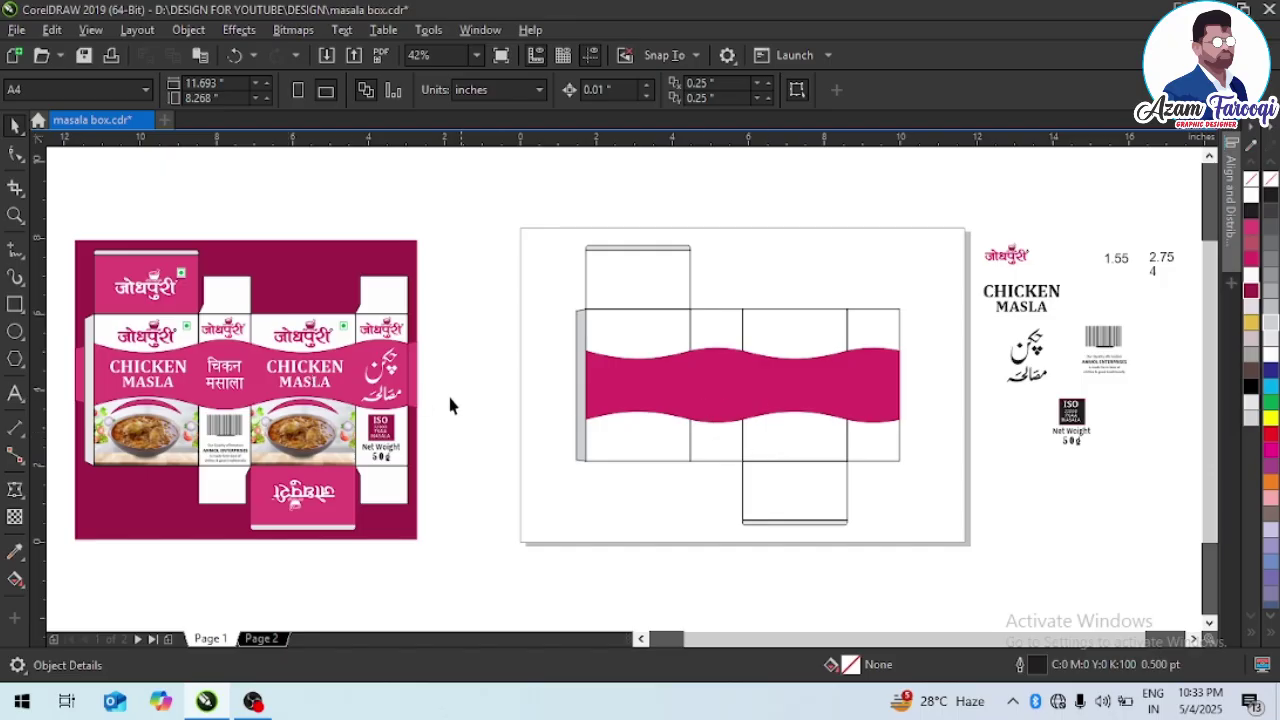
- Ungroup the reference design and copy the four background images out of its second wide panel's PowerClip
click(312, 455)
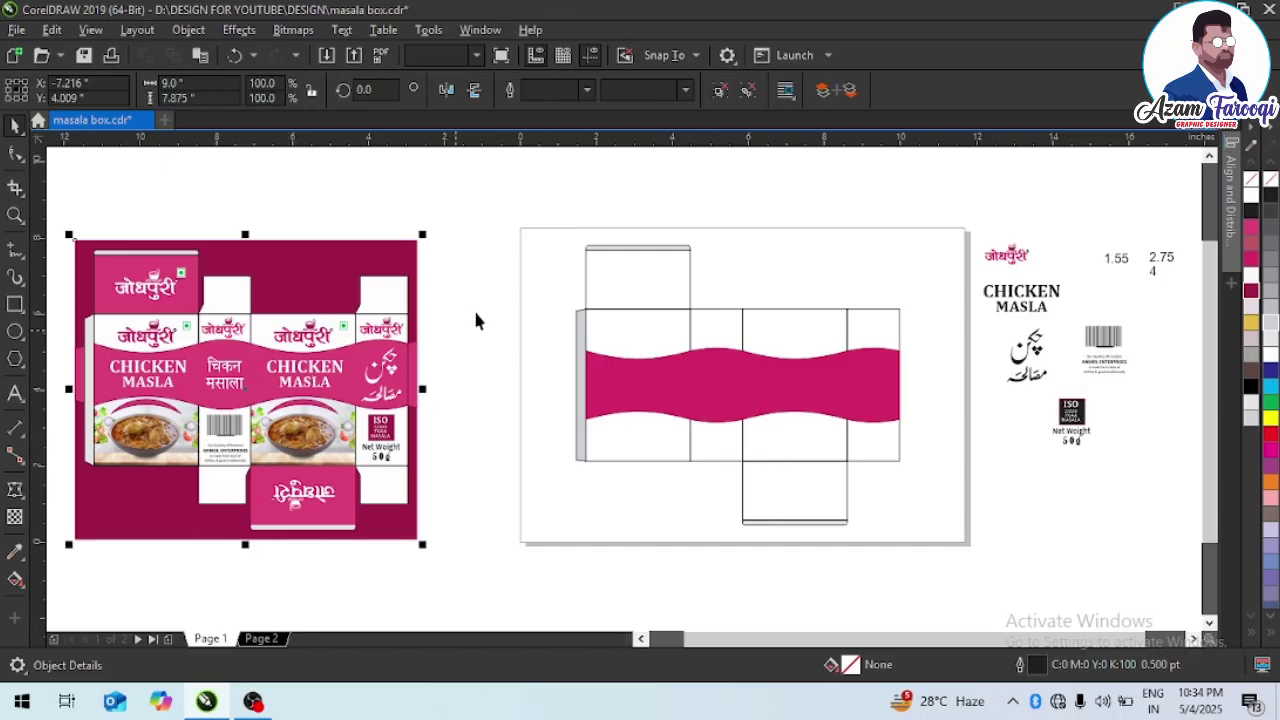
key(ctrl+u)
click(347, 444)
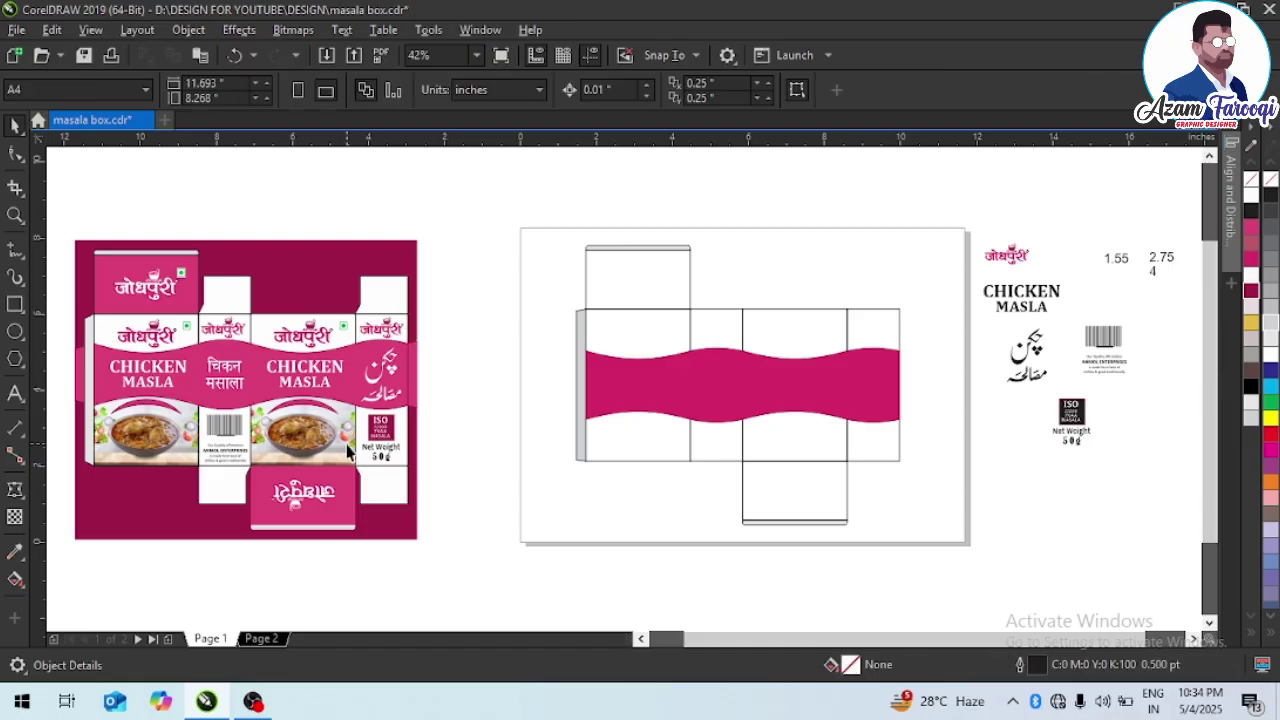
click(88, 168)
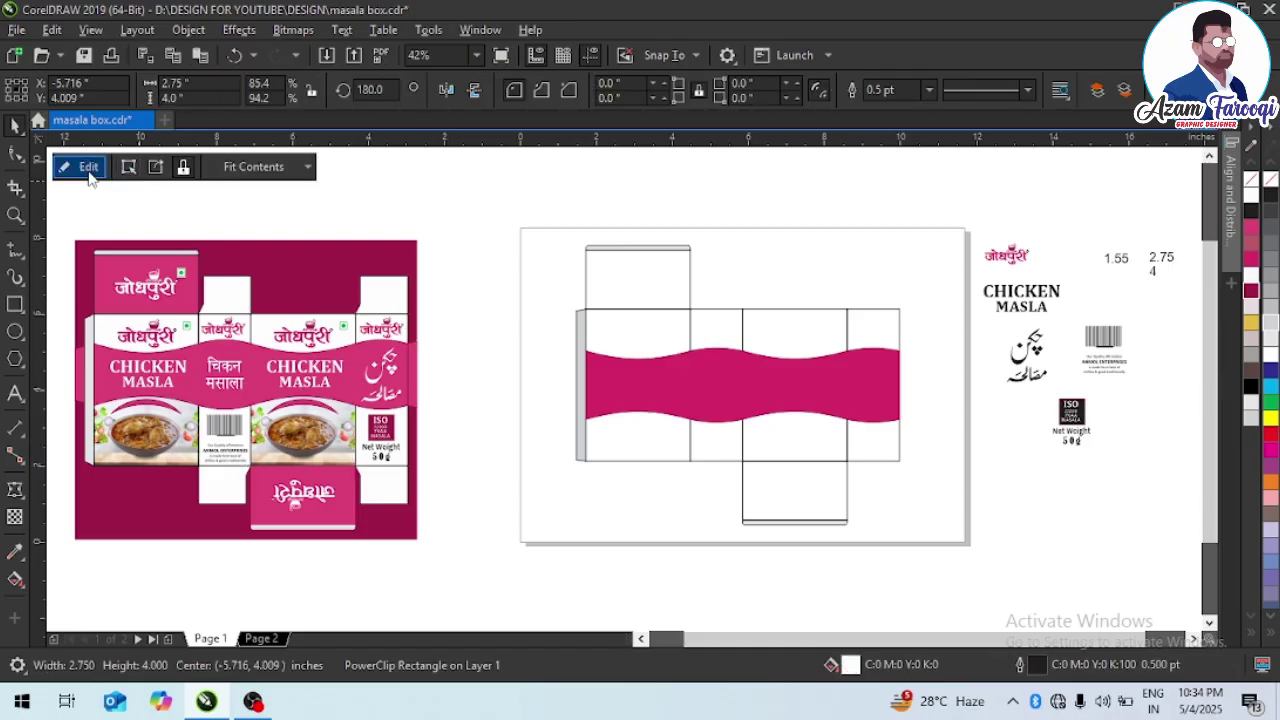
drag(180, 355, 382, 500)
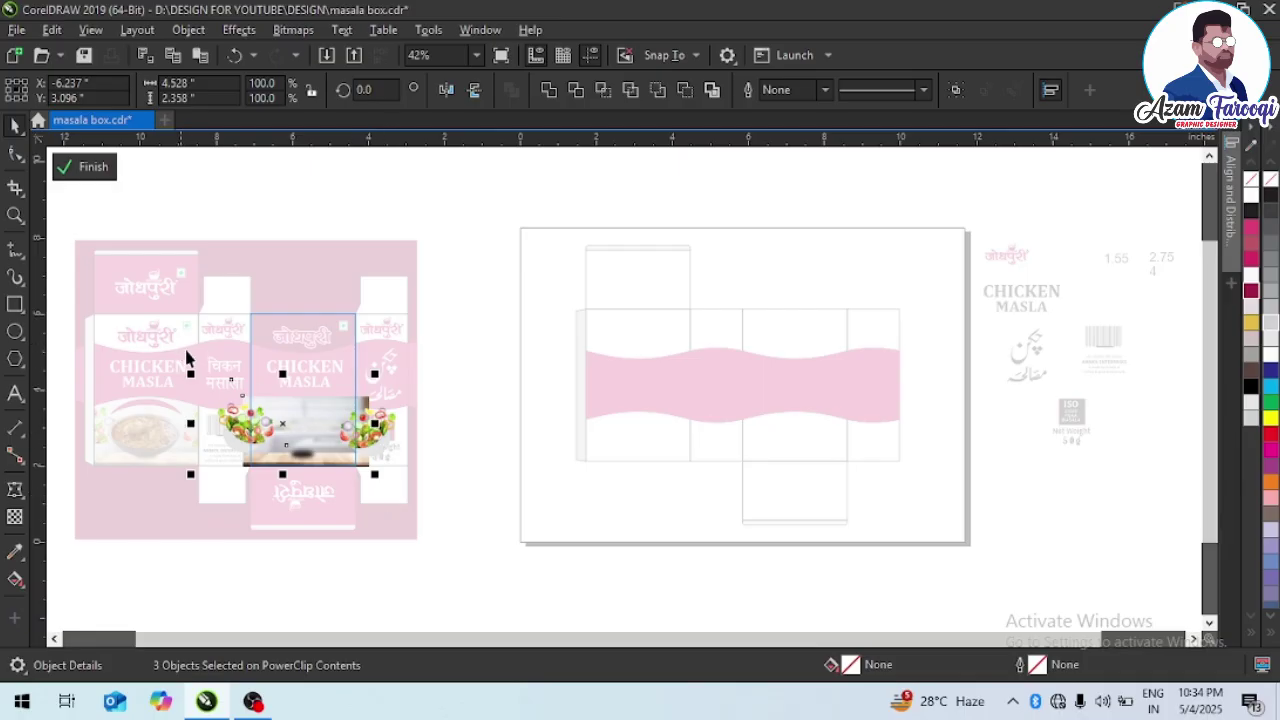
drag(186, 358, 418, 522)
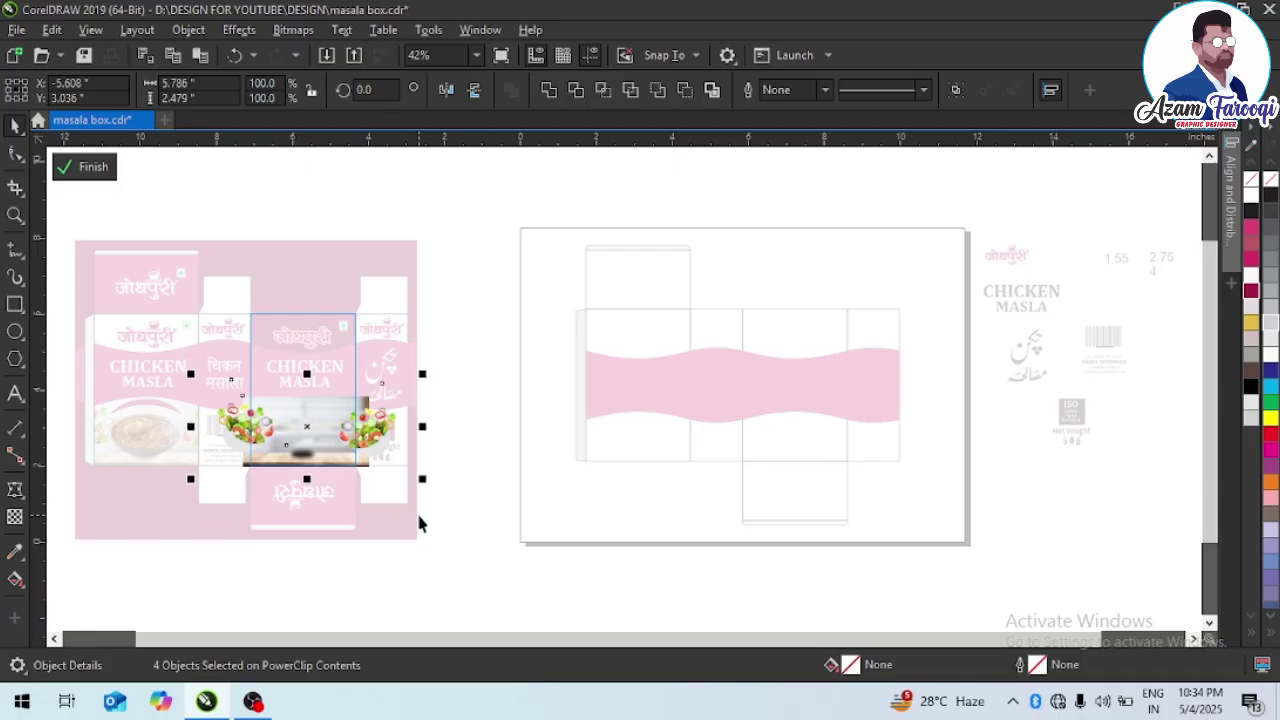
click(99, 172)
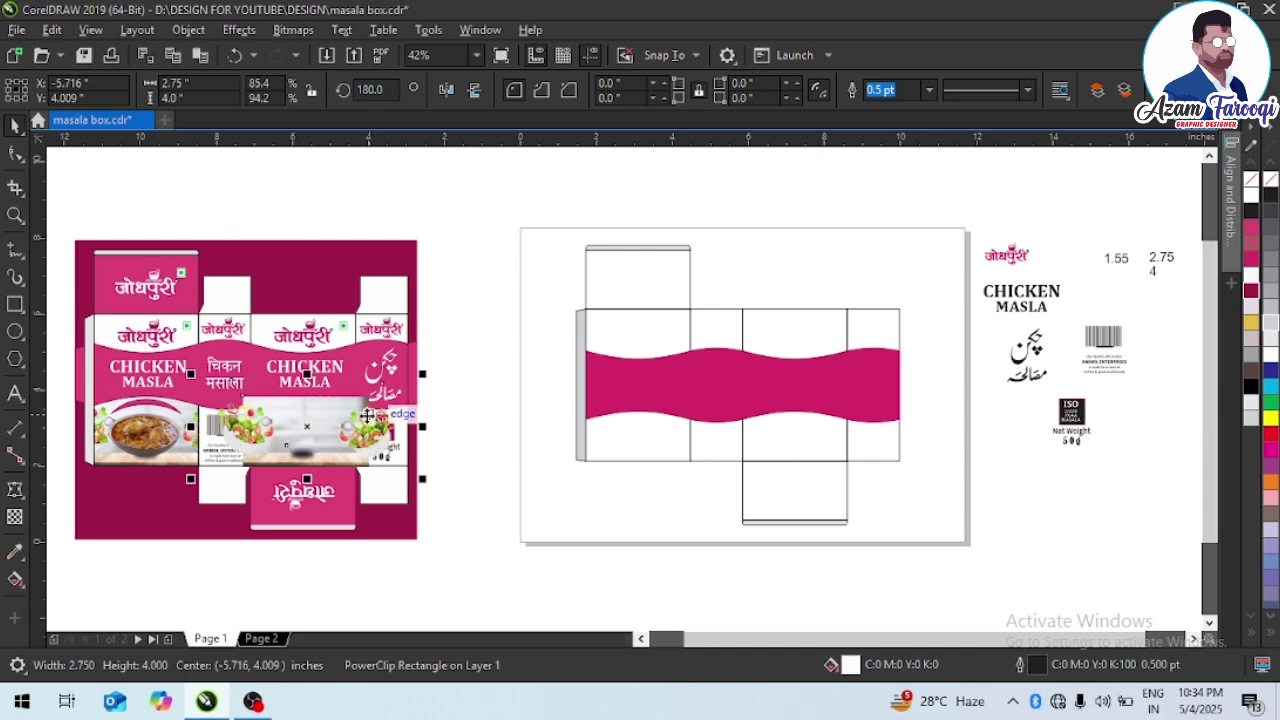
- Place the copied backdrop, salad and shadow images below the new die-line, and put the reference's curry bowl image beside them
drag(368, 415, 653, 484)
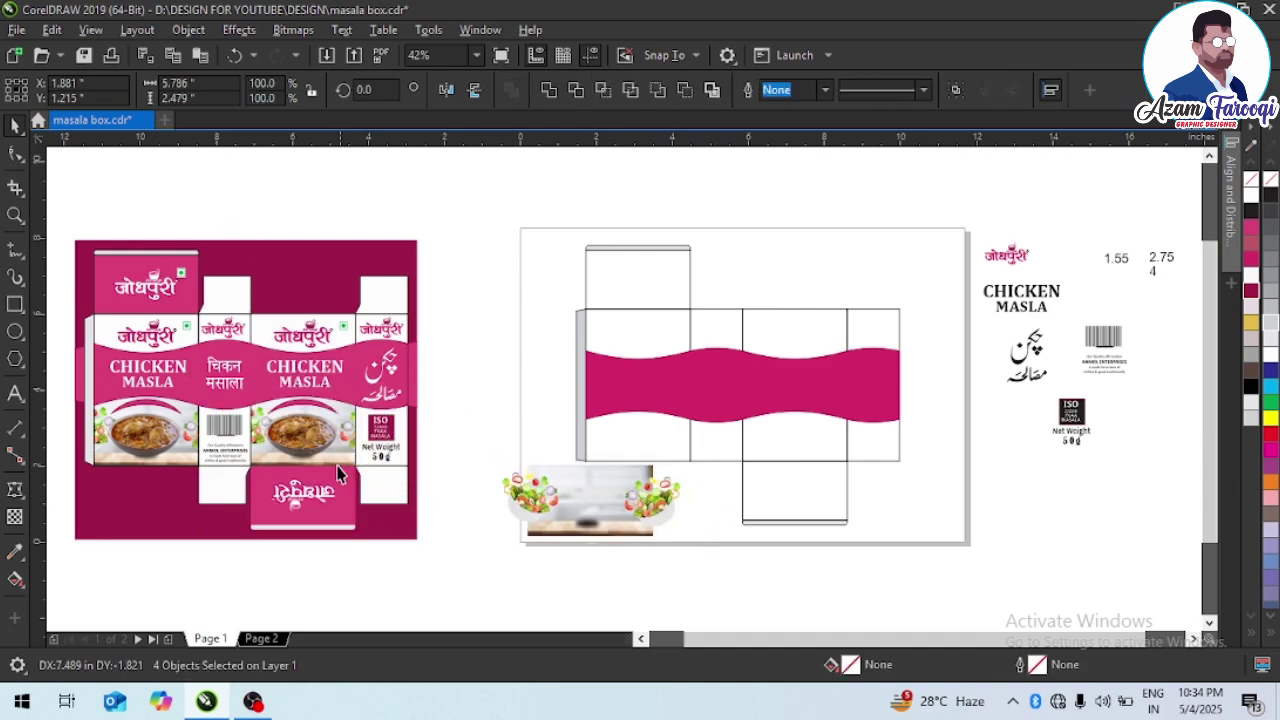
click(300, 436)
drag(300, 436, 712, 546)
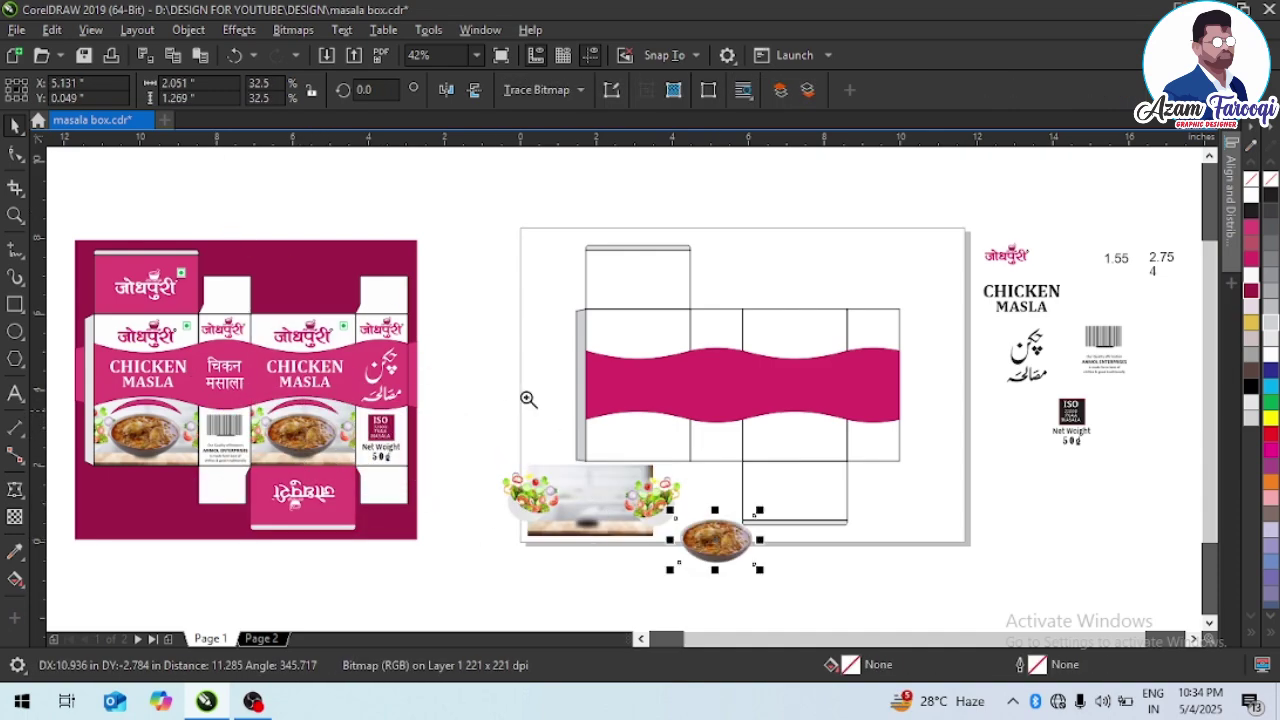
- Separate the kitchen backdrop from the other images and PowerClip it inside the second wide panel of the die-line
drag(478, 361, 1031, 588)
drag(346, 389, 1014, 423)
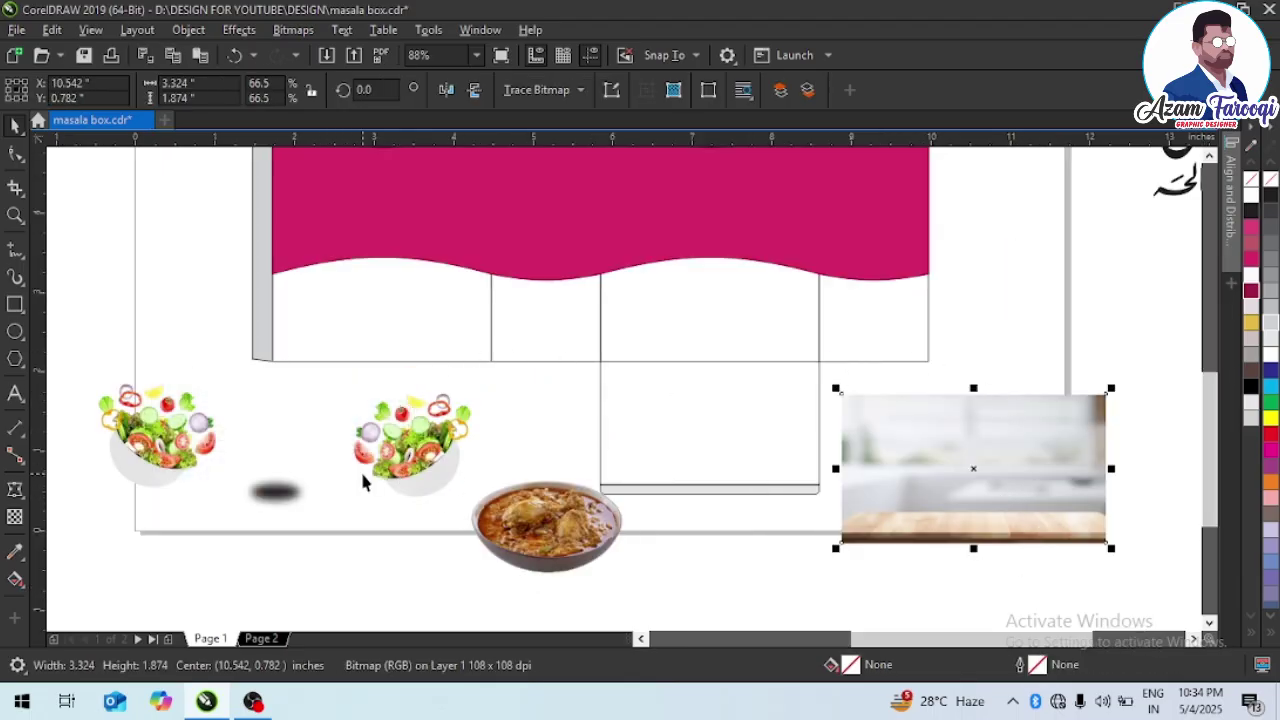
drag(889, 452, 897, 386)
right_click(910, 452)
click(872, 416)
right_click(906, 392)
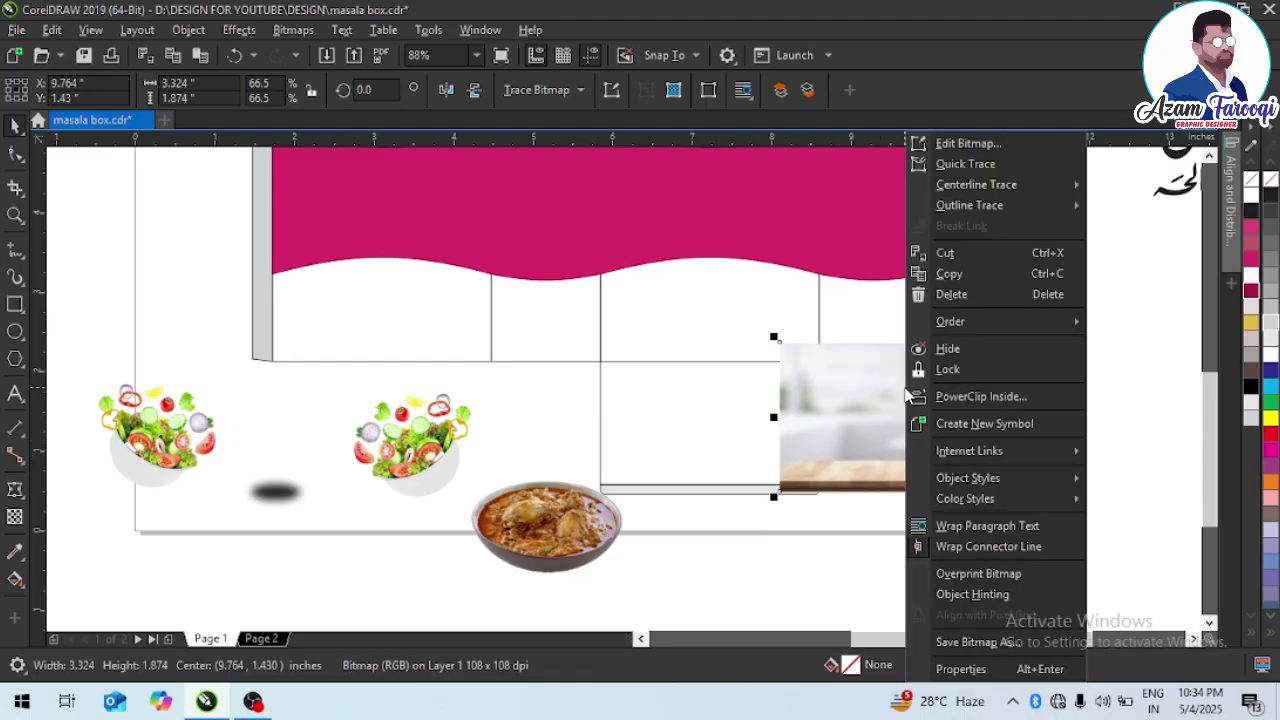
click(1017, 401)
click(846, 320)
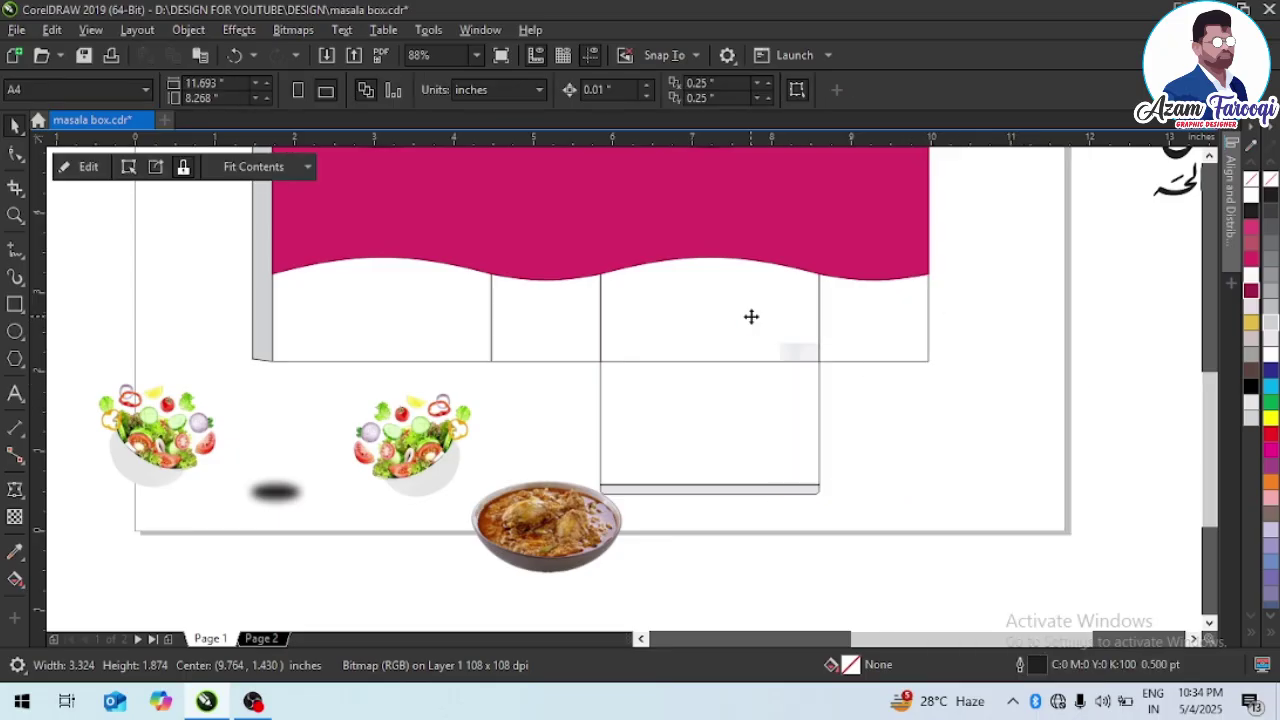
- Reposition the clipped kitchen backdrop so it covers the lower part of the second wide panel, below the wavy band
click(86, 176)
click(883, 428)
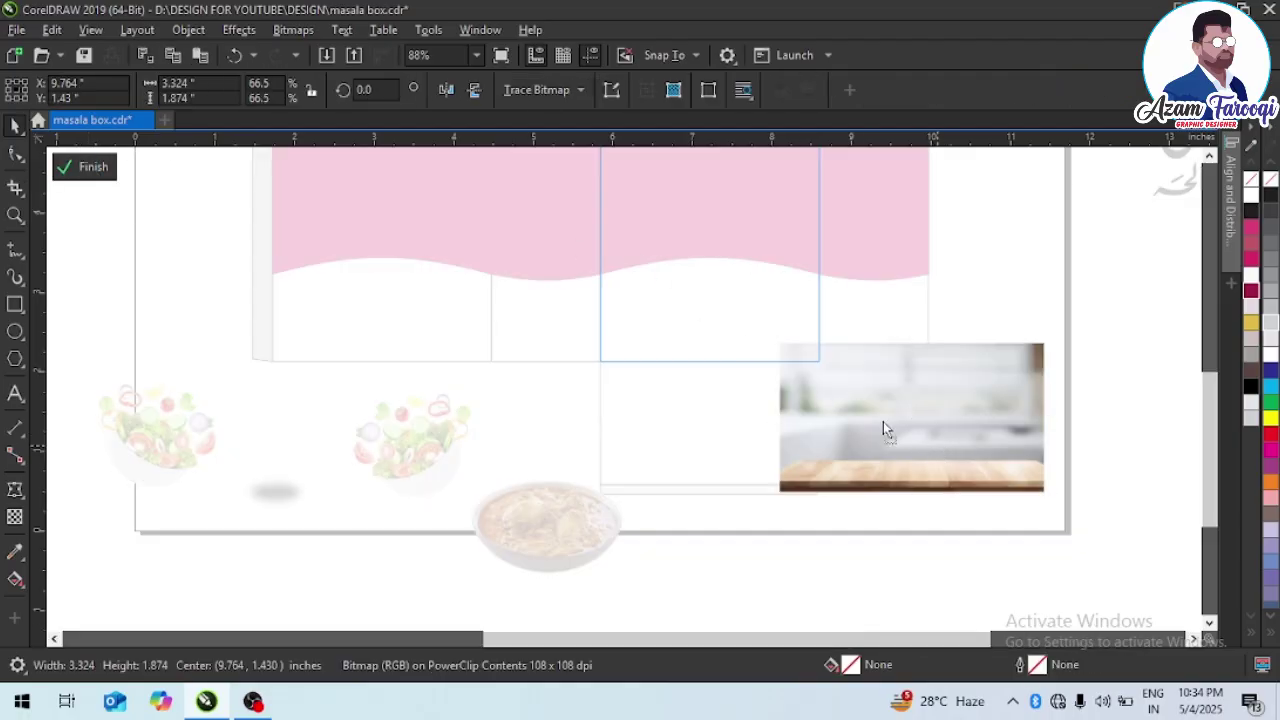
drag(883, 428, 745, 348)
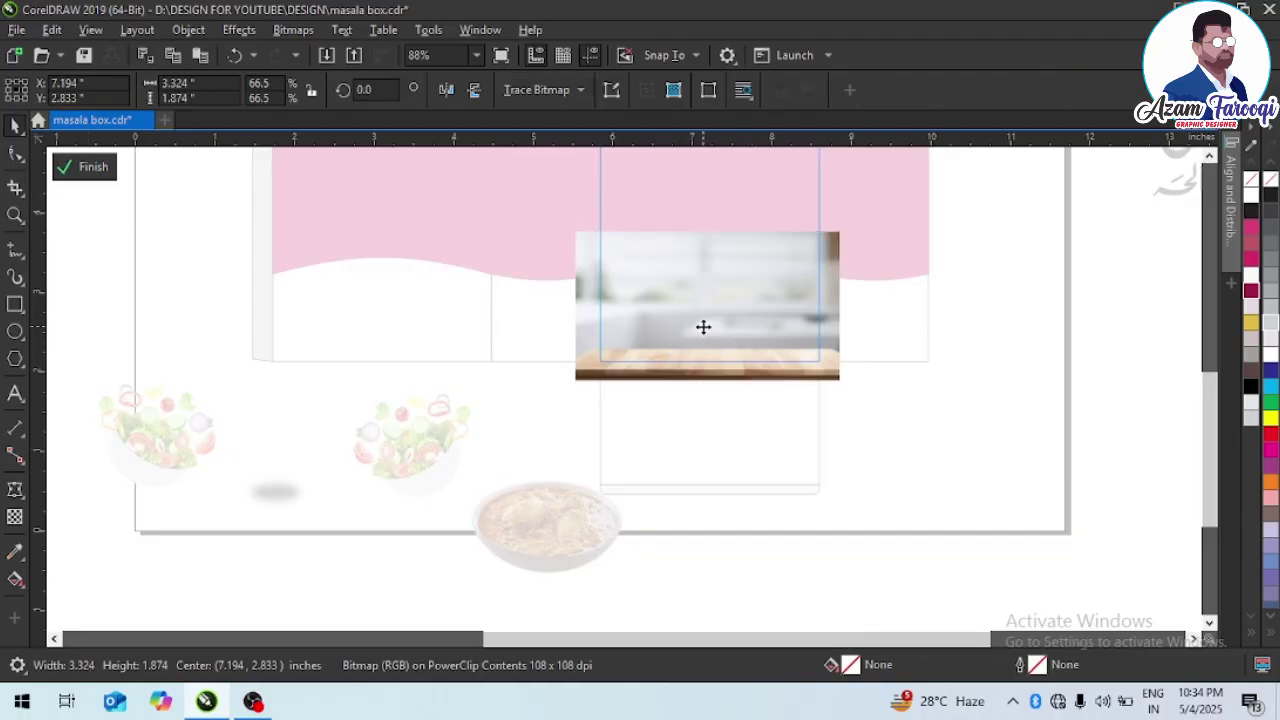
click(705, 332)
click(91, 170)
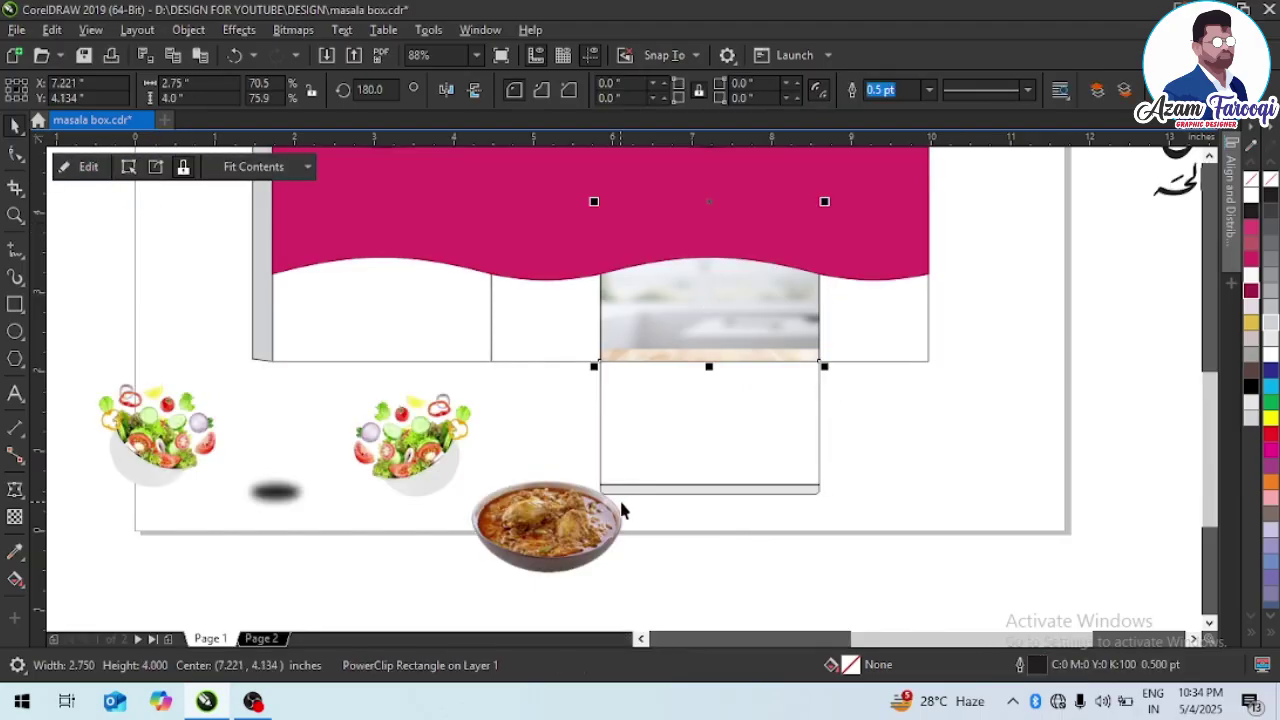
- Nudge the clipped kitchen backdrop up 0.14 inches within its panel to show more of the wooden table
click(128, 167)
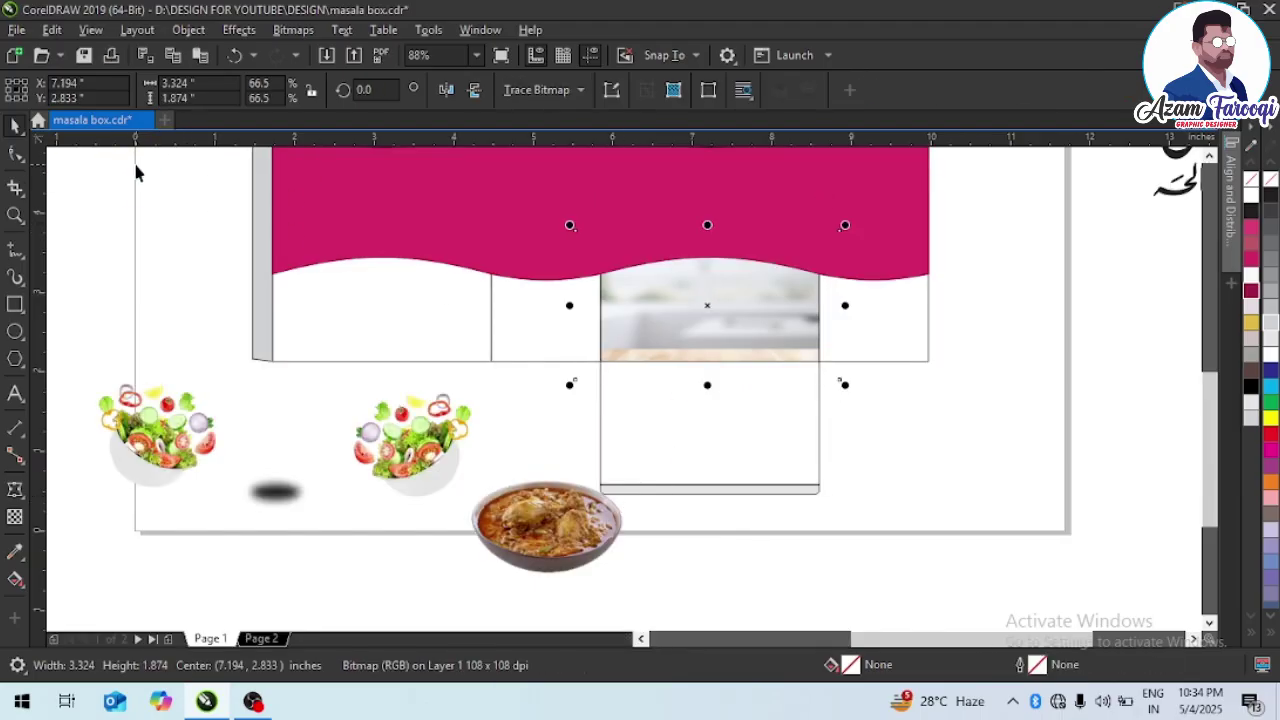
key(Up)
key(Up)
key(Up)
key(Up)
key(Up)
key(Up)
key(Up)
key(Up)
key(Up)
key(Up)
key(Up)
key(Up)
key(Up)
key(Up)
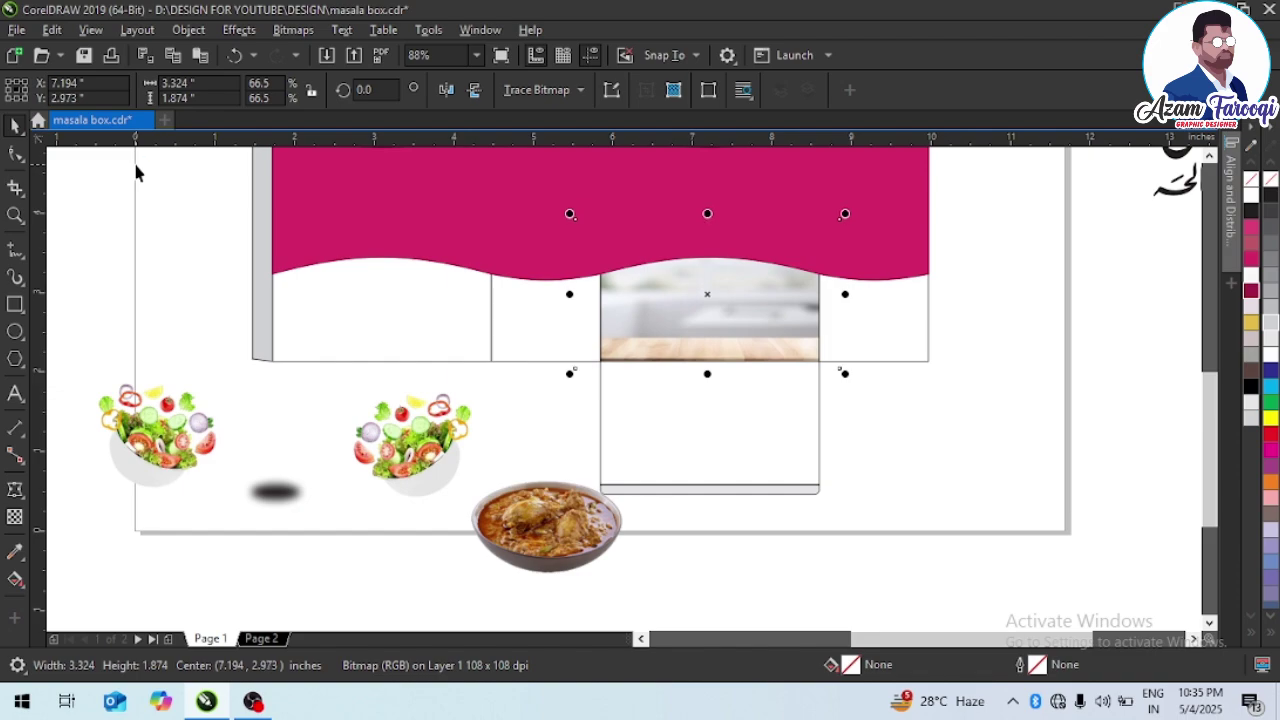
- Place the curry bowl over the kitchen backdrop and centre it horizontally on the second wide panel
drag(545, 530, 708, 344)
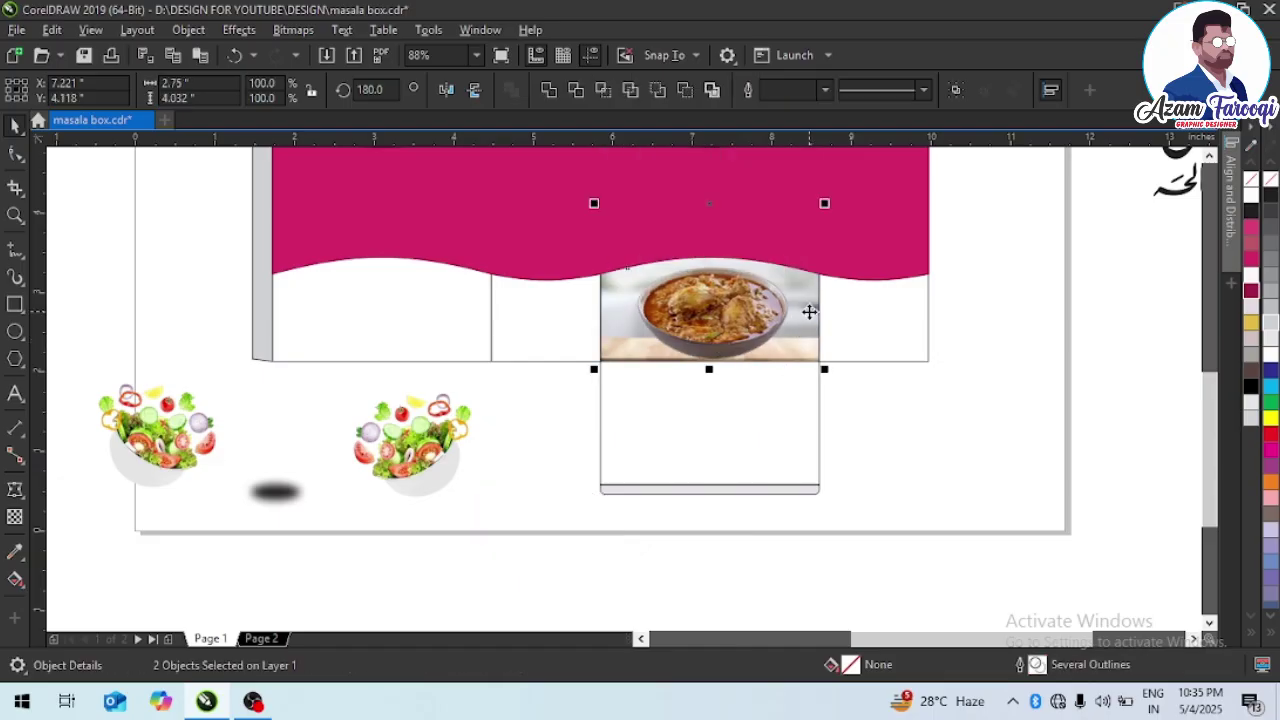
click(744, 323)
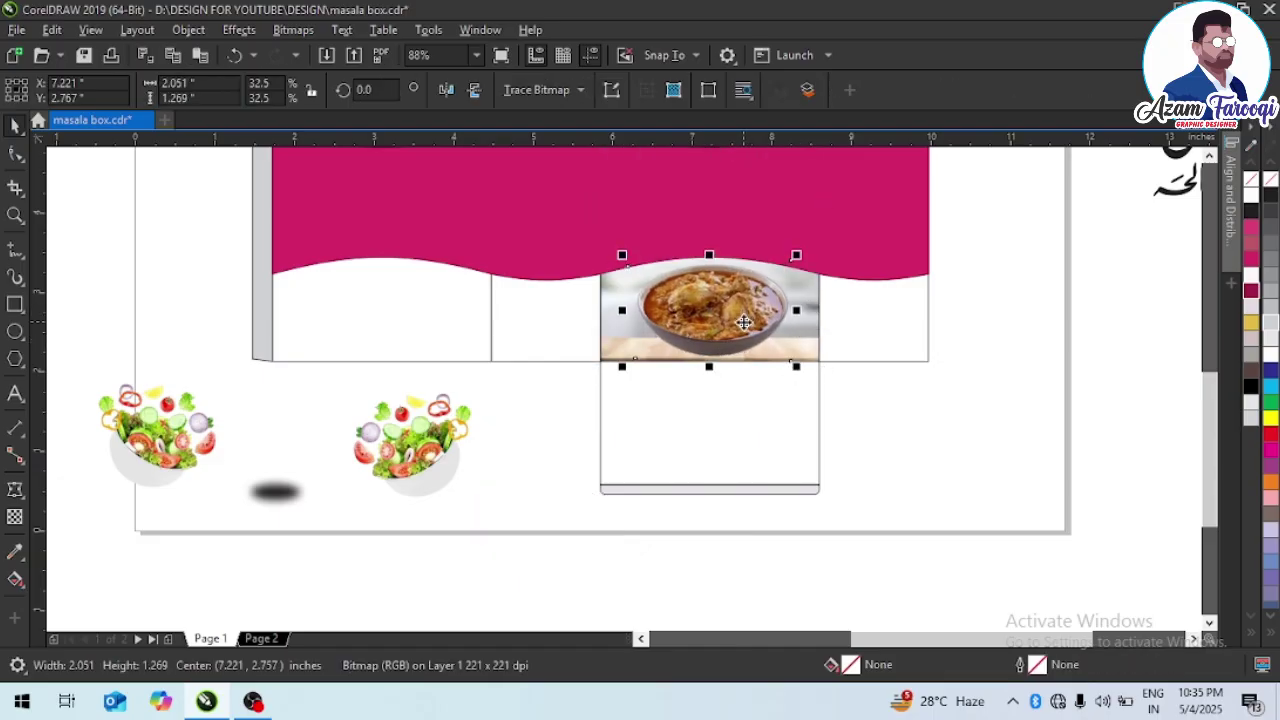
key(Escape)
- Nudge the wavy pink band up 0.39 inches to a vertical centre of 4.524 inches
click(762, 258)
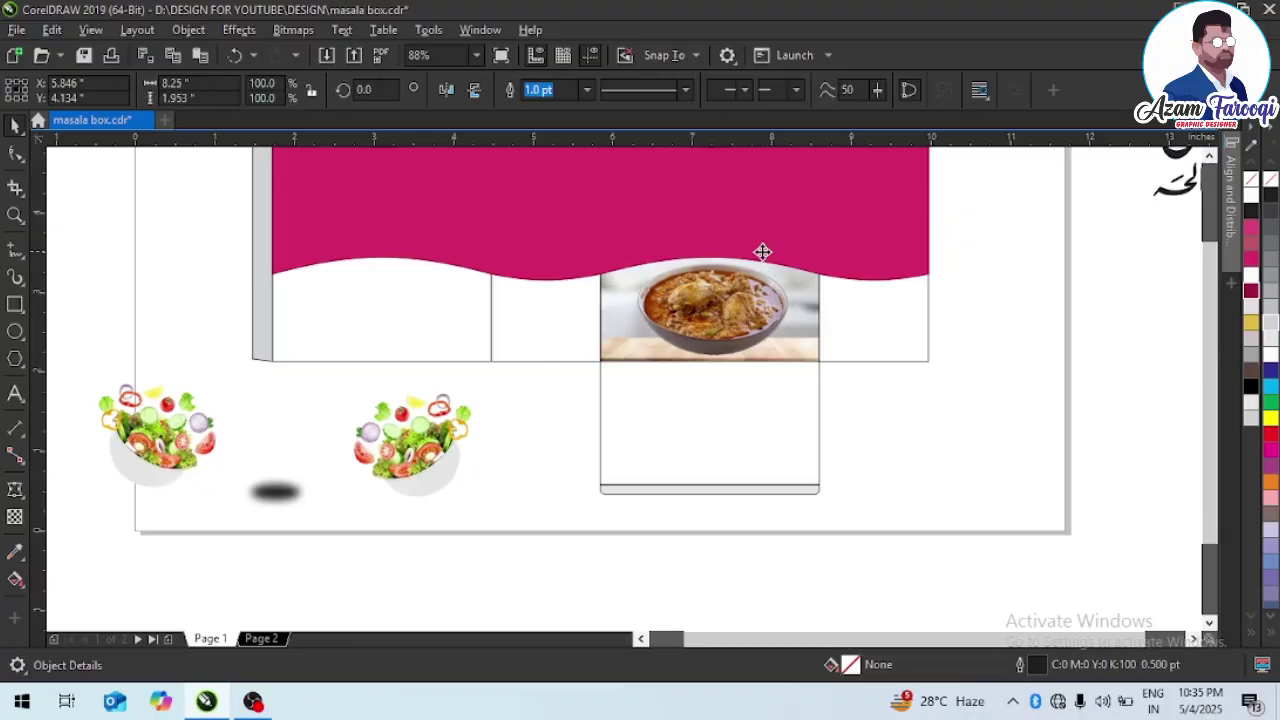
scroll(750, 270, down, 3)
scroll(943, 465, up, 2)
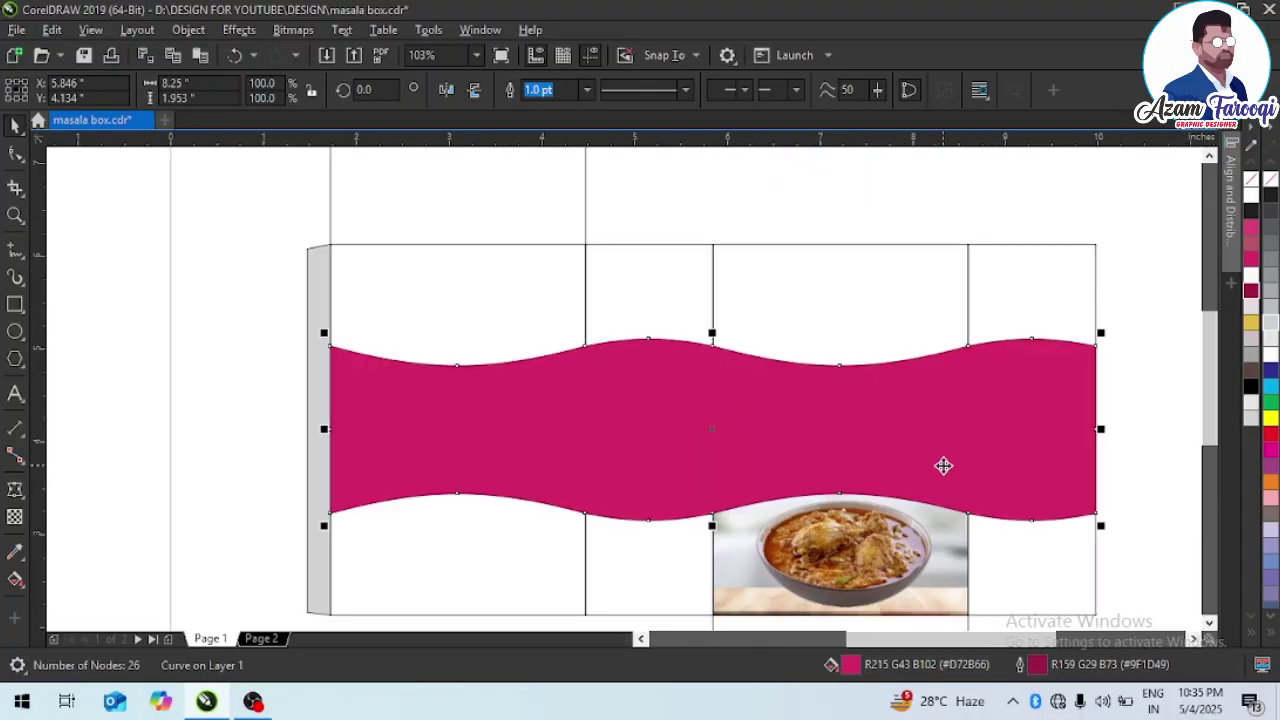
key(Up)
key(Up)
key(Up)
key(Up)
key(Up)
key(Up)
key(Up)
key(Up)
key(Up)
key(Up)
key(Up)
key(Up)
key(Up)
key(Up)
key(Up)
key(Up)
key(Up)
key(Up)
key(Up)
key(Up)
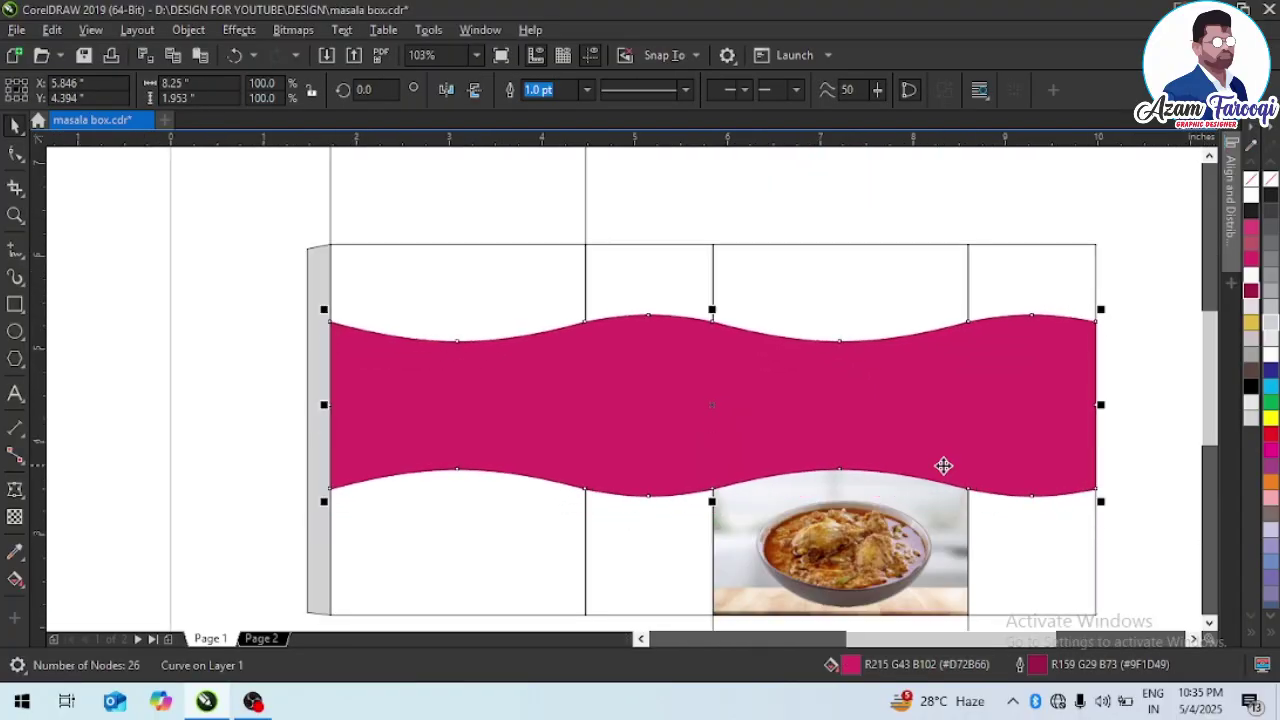
key(Up)
key(Up)
key(Up)
key(Up)
key(Up)
key(Up)
key(Up)
key(Up)
key(Up)
key(Up)
key(Up)
key(Up)
key(Up)
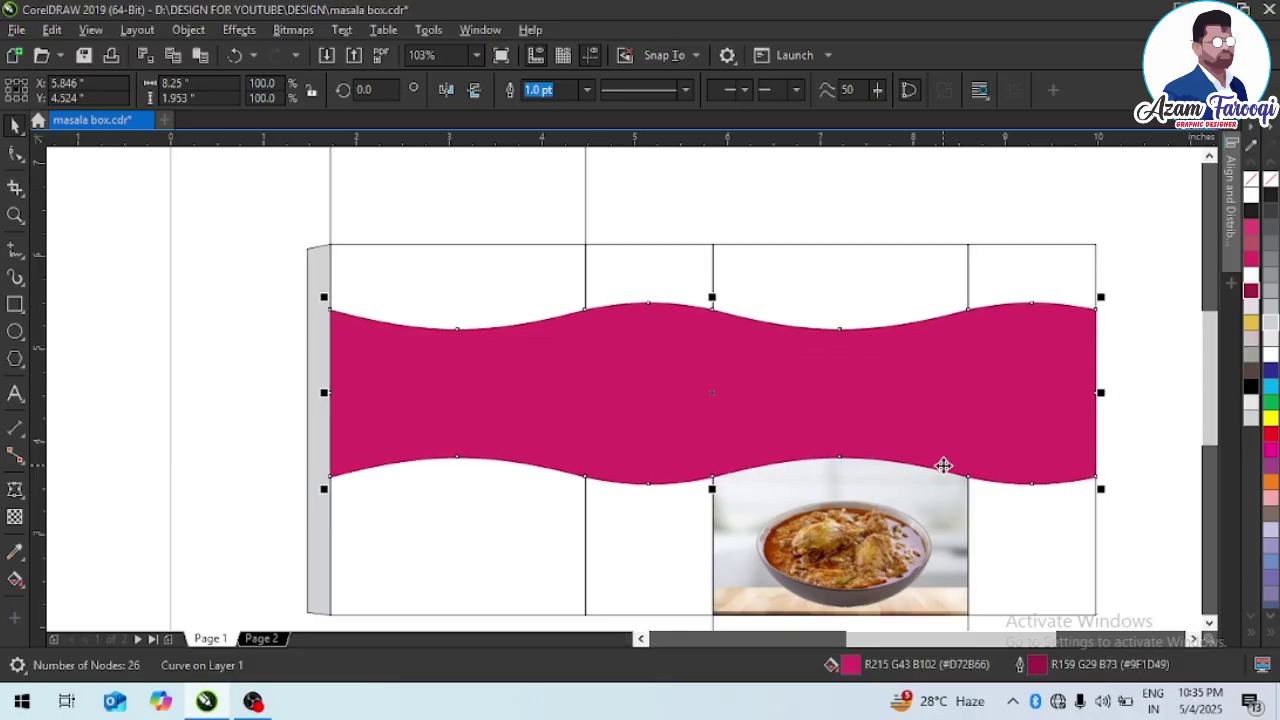
key(Escape)
- Nudge the curry bowl vertically to a centre height of 2.927 inches, between the wavy band and the table
click(876, 530)
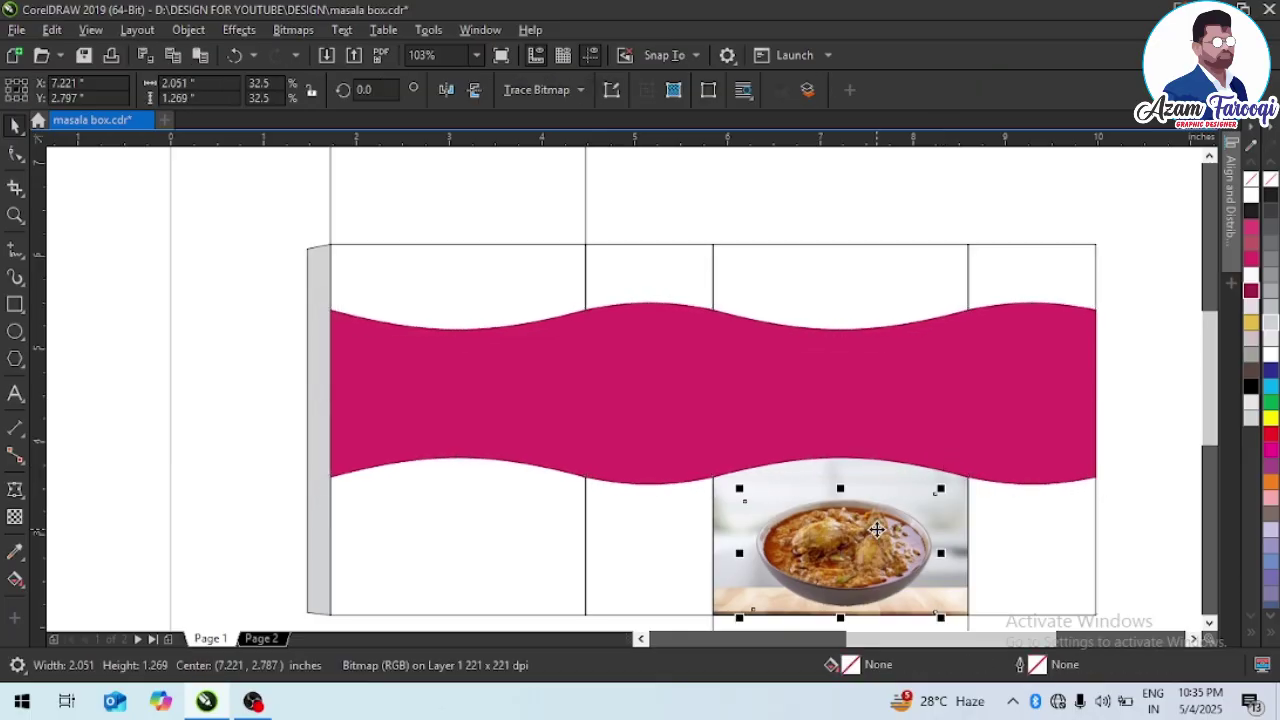
key(Up)
key(Up)
key(Up)
key(Up)
key(Up)
key(Up)
key(Up)
key(Up)
key(Up)
key(Up)
key(Up)
key(Up)
key(Up)
key(Up)
key(Up)
key(Up)
key(Up)
key(Up)
key(Up)
key(Up)
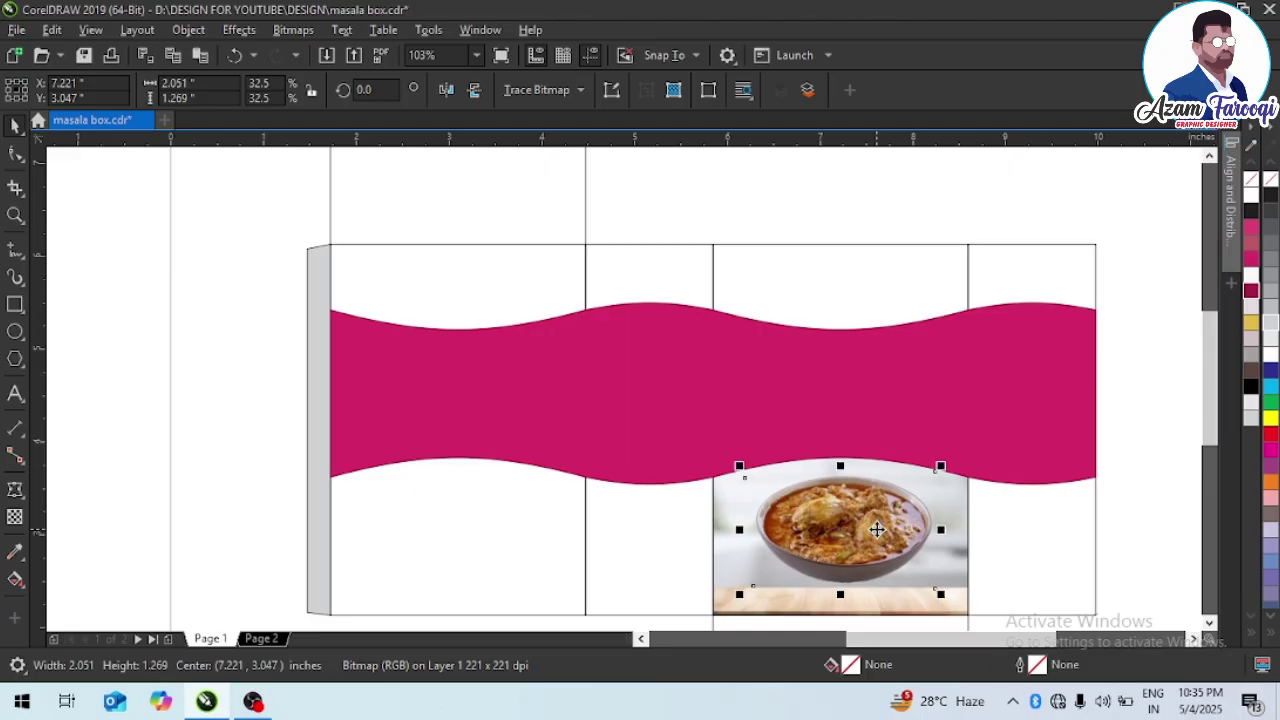
key(Escape)
click(876, 543)
key(Down)
key(Down)
key(Down)
key(Down)
key(Down)
key(Down)
key(Down)
key(Down)
key(Down)
key(Down)
key(Down)
key(Down)
key(Down)
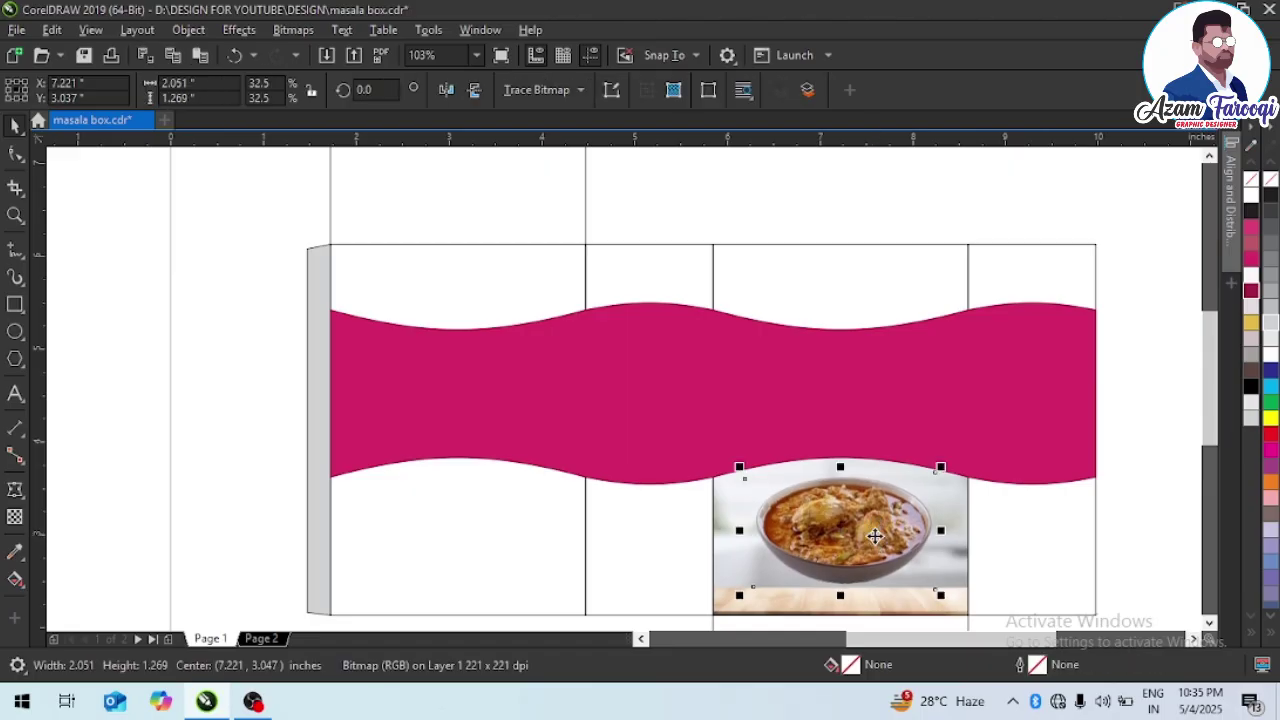
key(Escape)
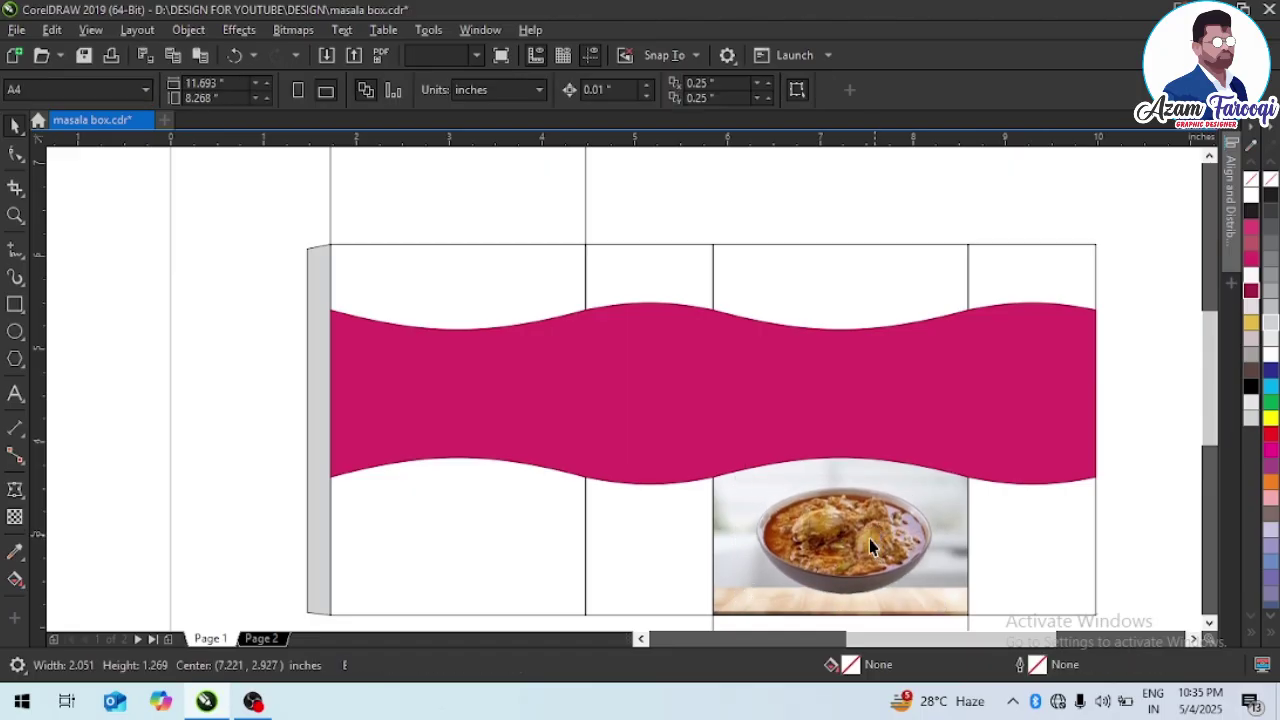
- Place the two salad images on either side of the curry bowl, bringing one close against the bowl's left edge
key(F4)
mouse_move(543, 492)
mouse_down()
mouse_move(727, 463)
mouse_move(735, 436)
mouse_up()
drag(657, 512, 891, 448)
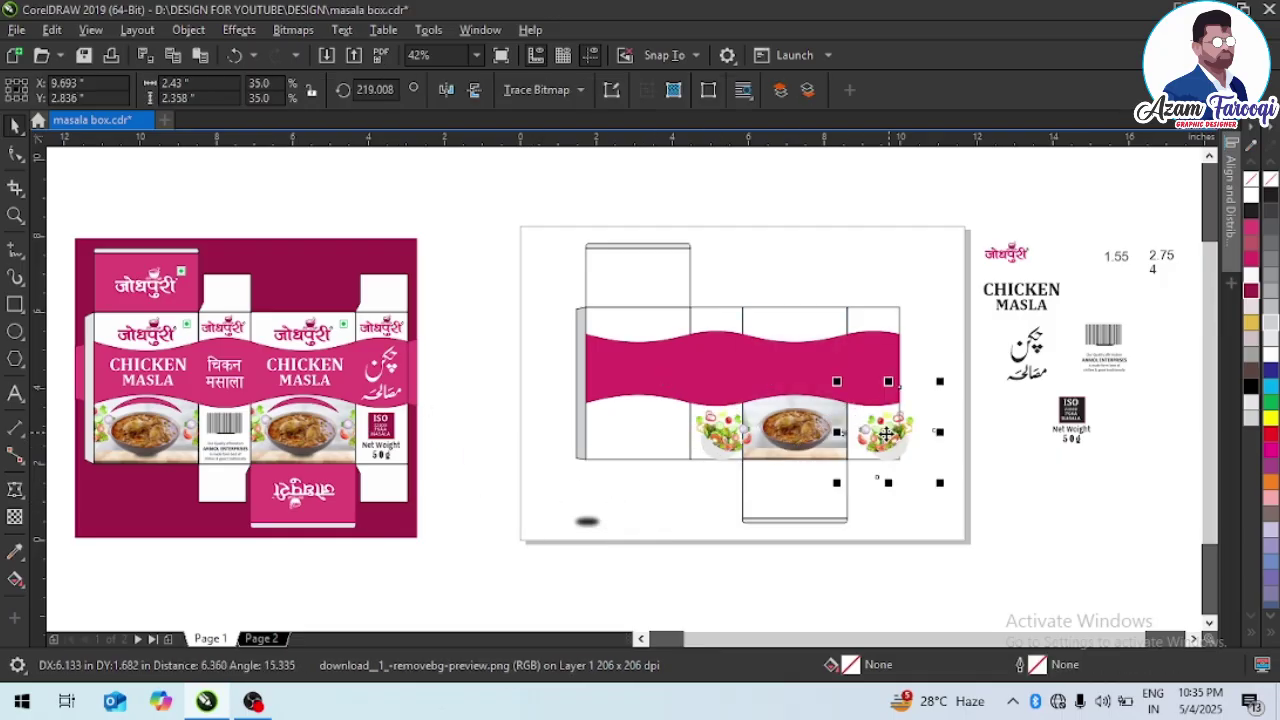
key(F2)
drag(625, 386, 837, 466)
drag(545, 483, 605, 453)
right_click(603, 455)
click(694, 396)
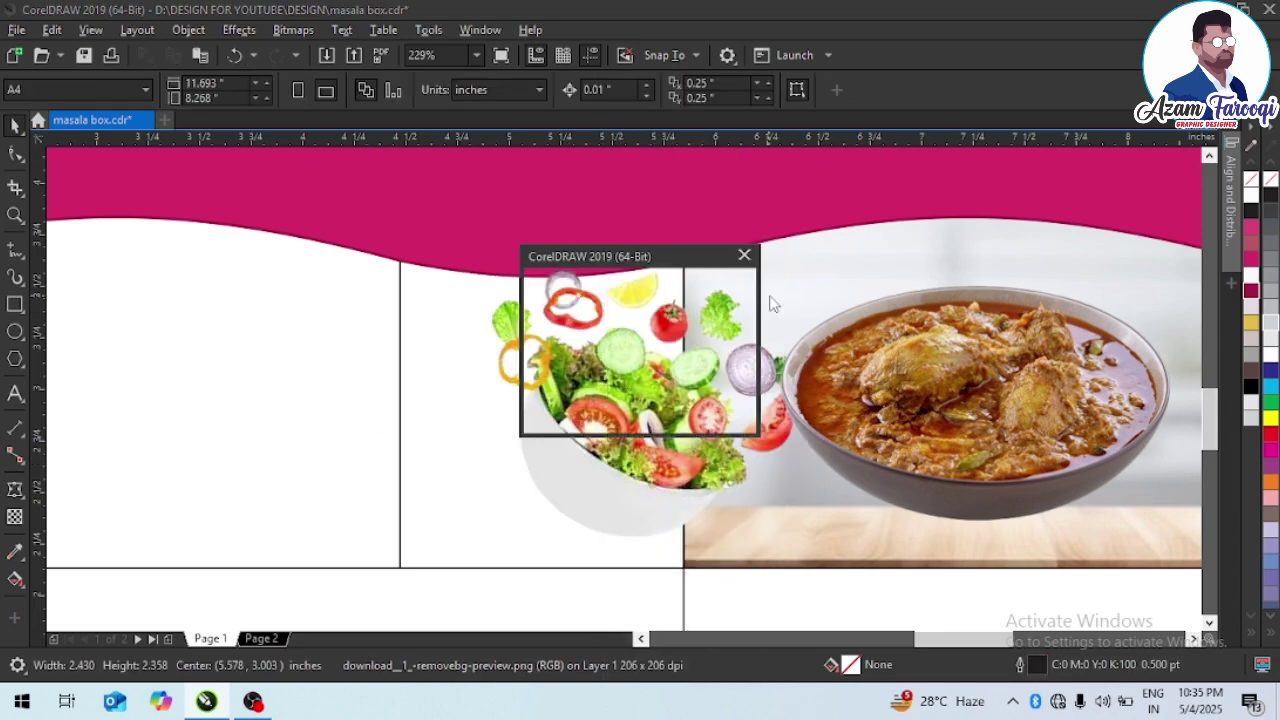
click(655, 408)
click(1015, 220)
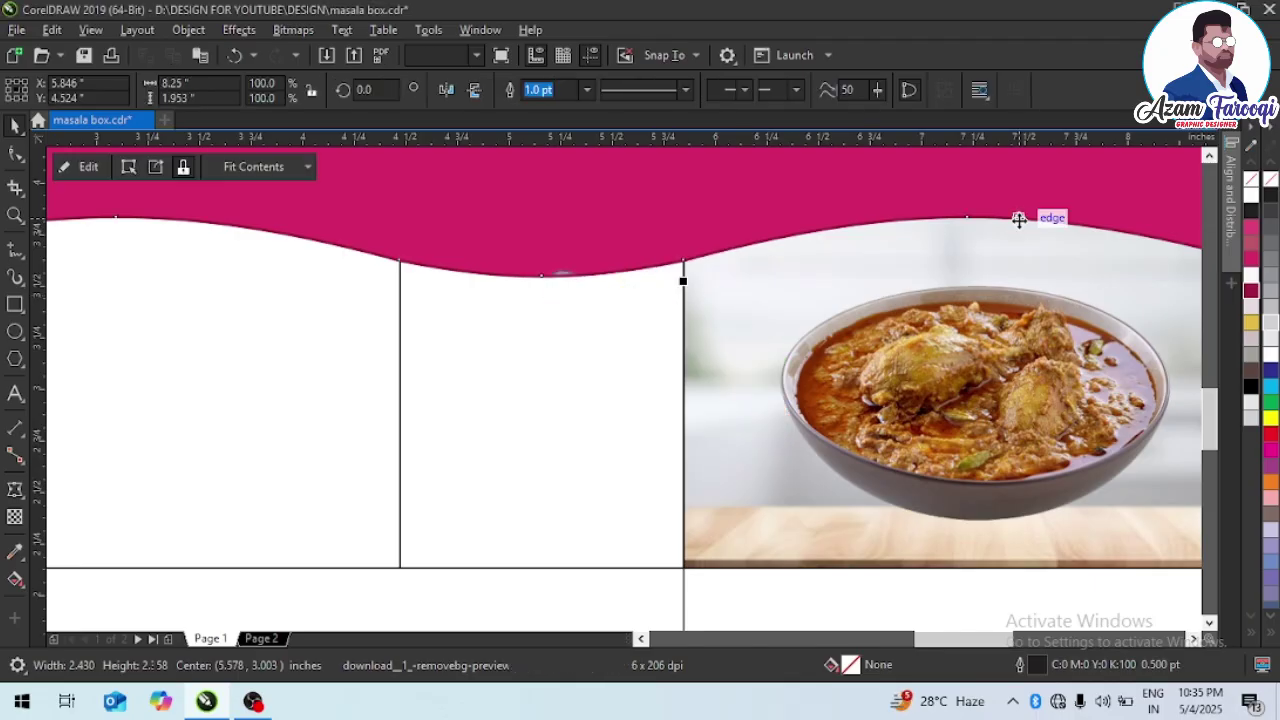
key(ctrl+z)
- PowerClip the salad image left of the curry bowl inside the second wide panel
scroll(493, 330, down, 2)
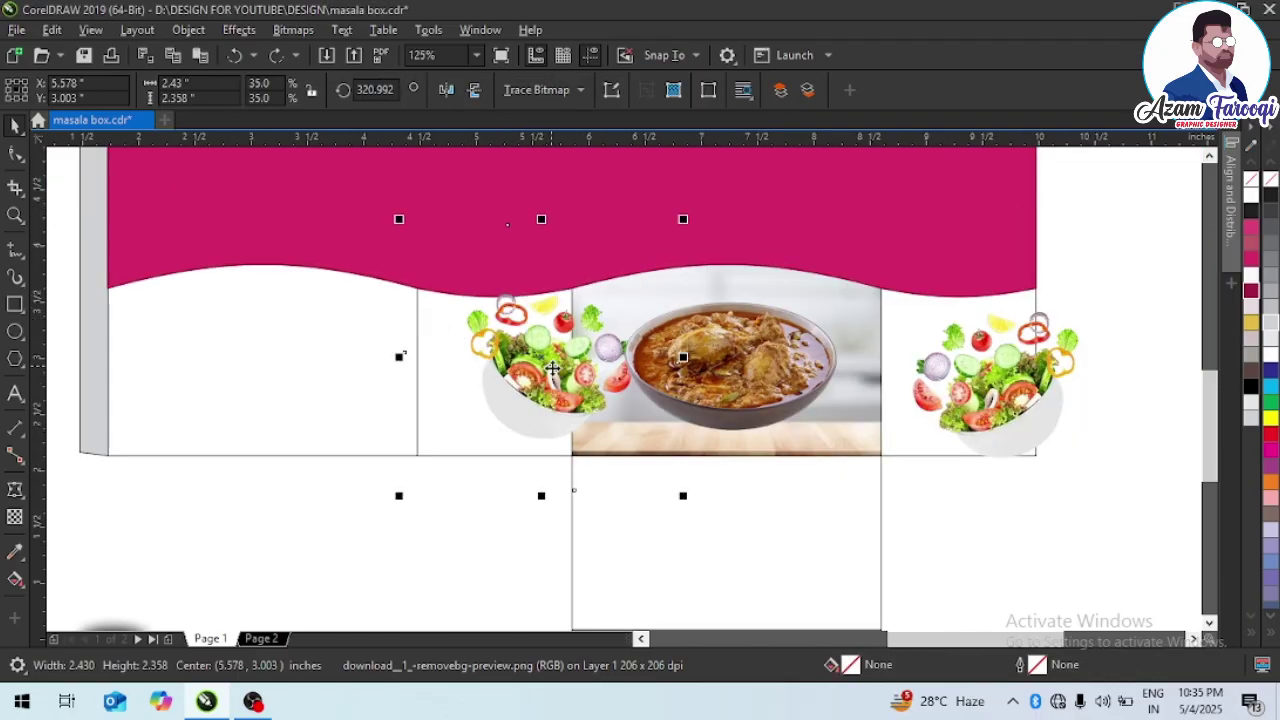
right_click(552, 368)
click(618, 395)
click(858, 443)
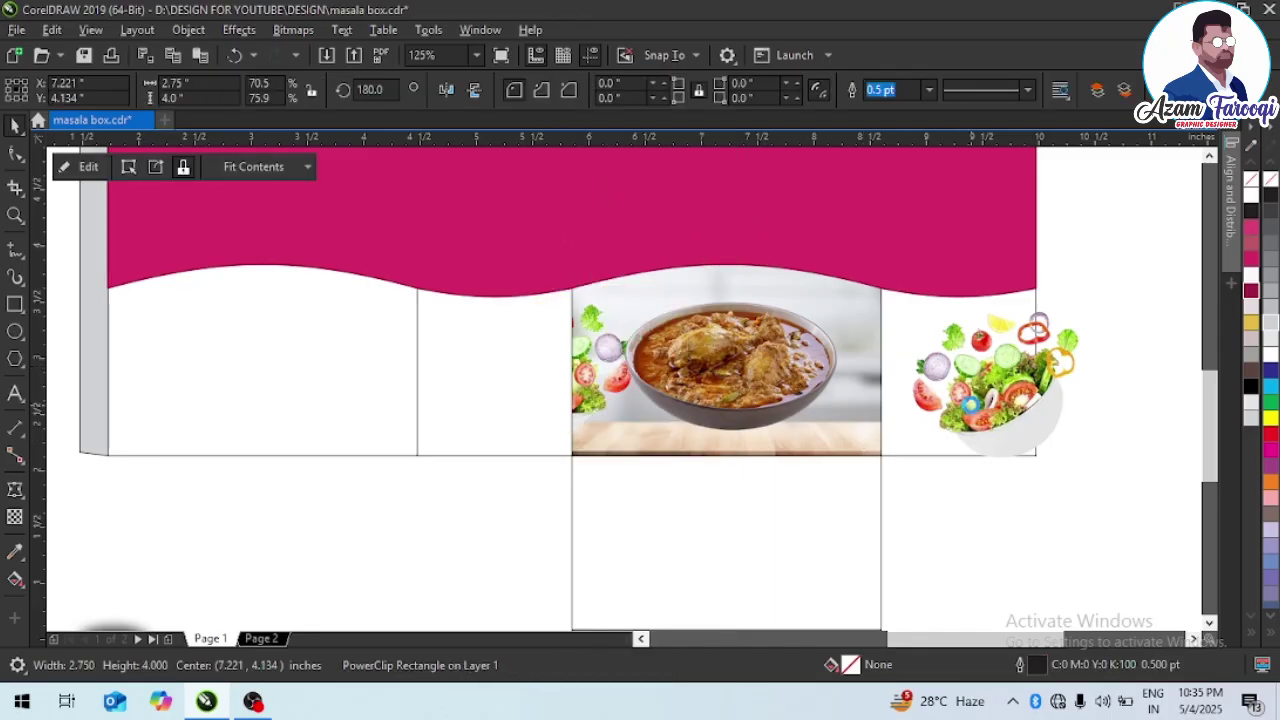
- Move the other salad image against the curry bowl's right side and PowerClip it inside the same panel
click(999, 426)
drag(999, 426, 900, 401)
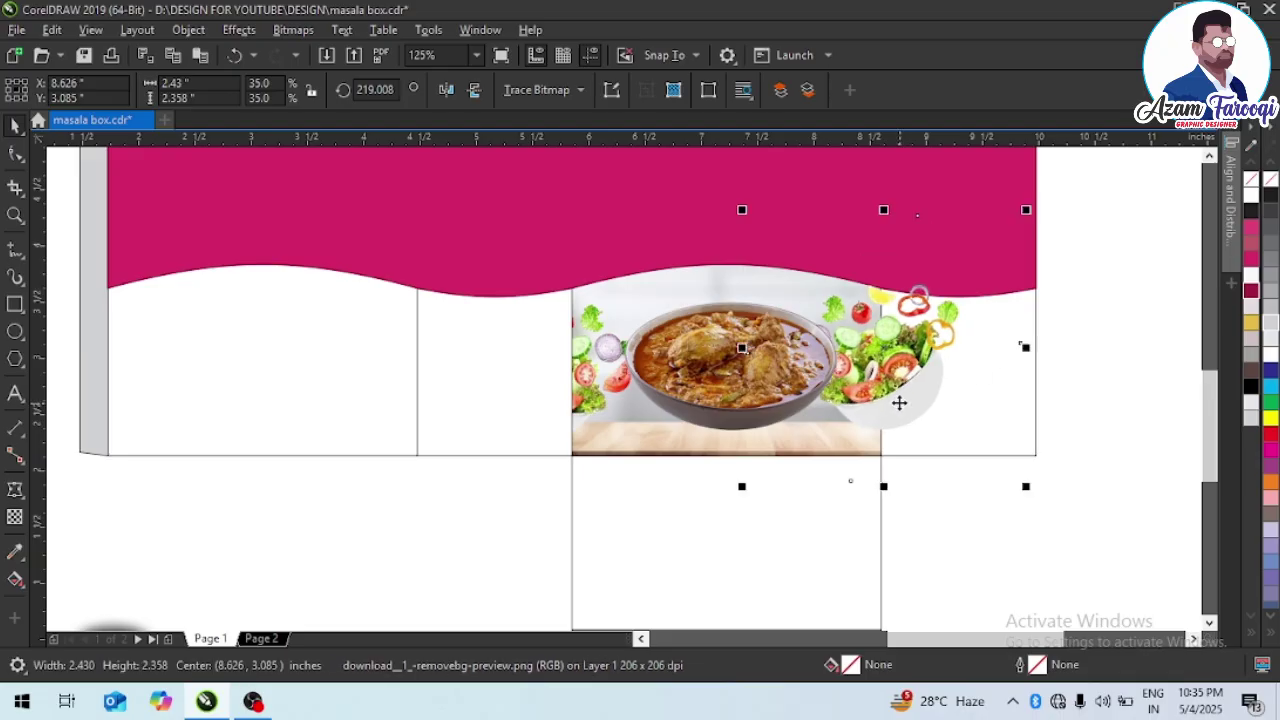
right_click(900, 401)
click(960, 397)
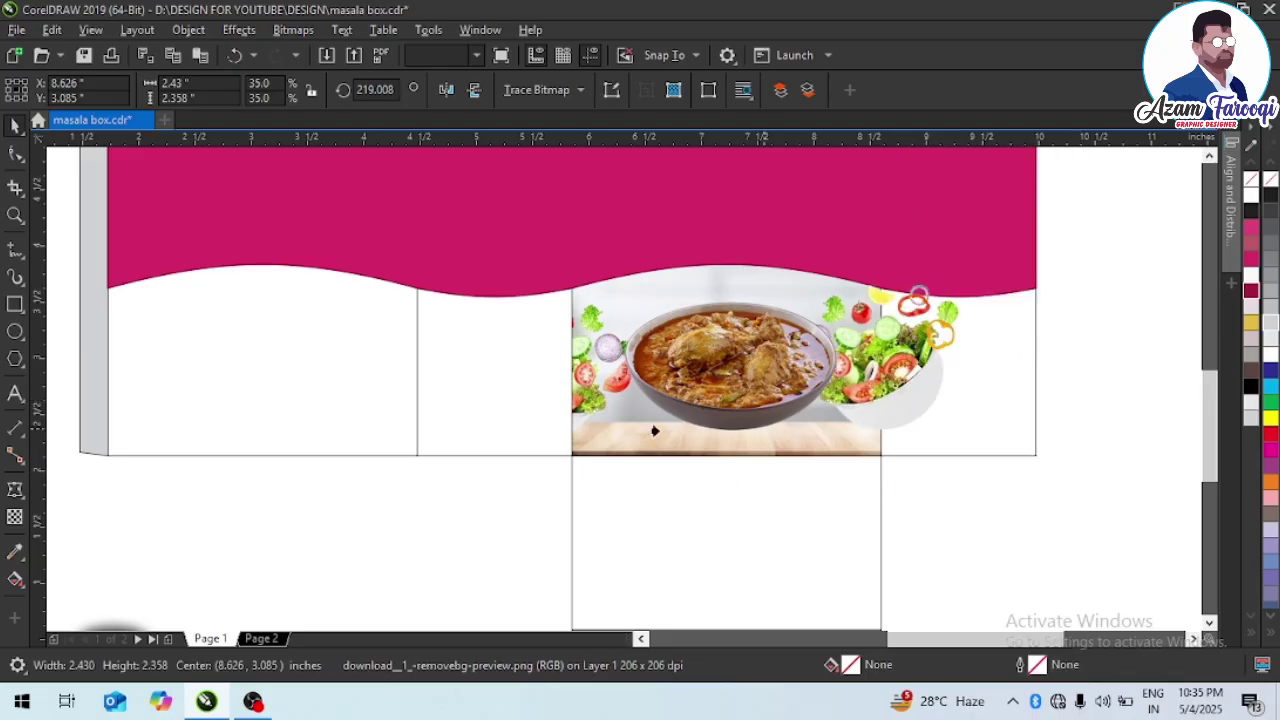
click(573, 440)
click(763, 486)
key(F4)
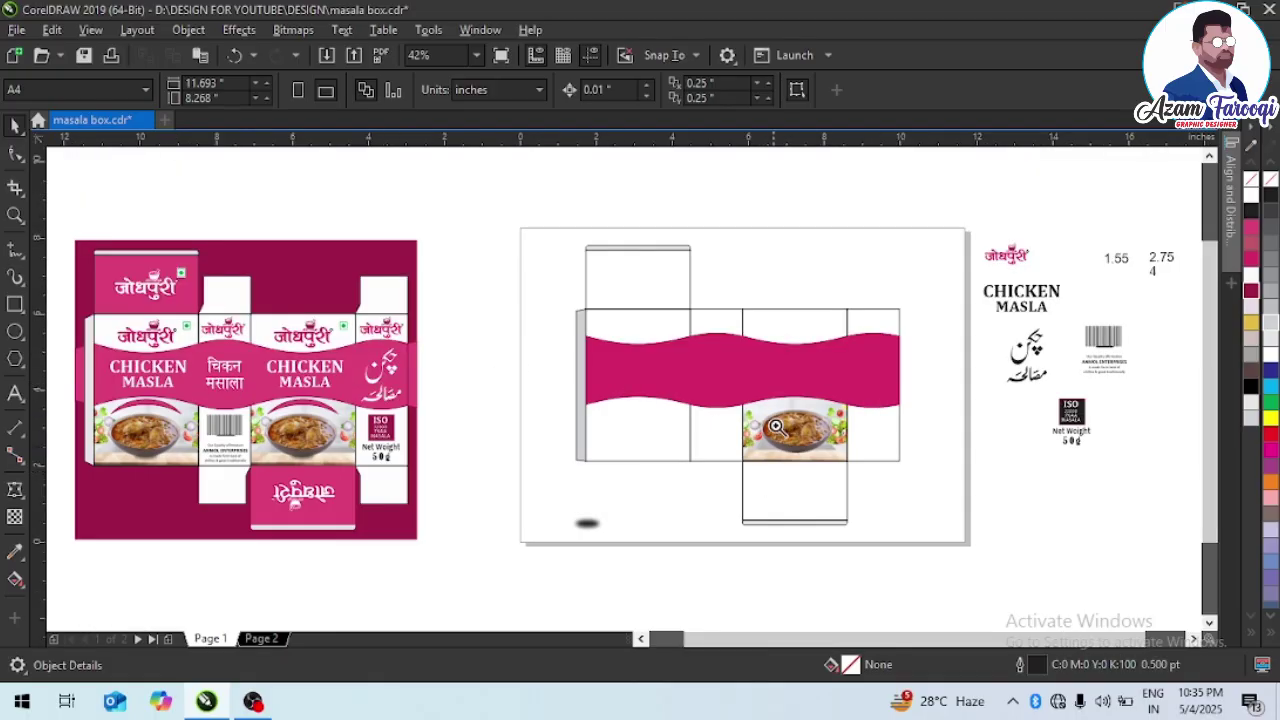
drag(573, 390, 1020, 541)
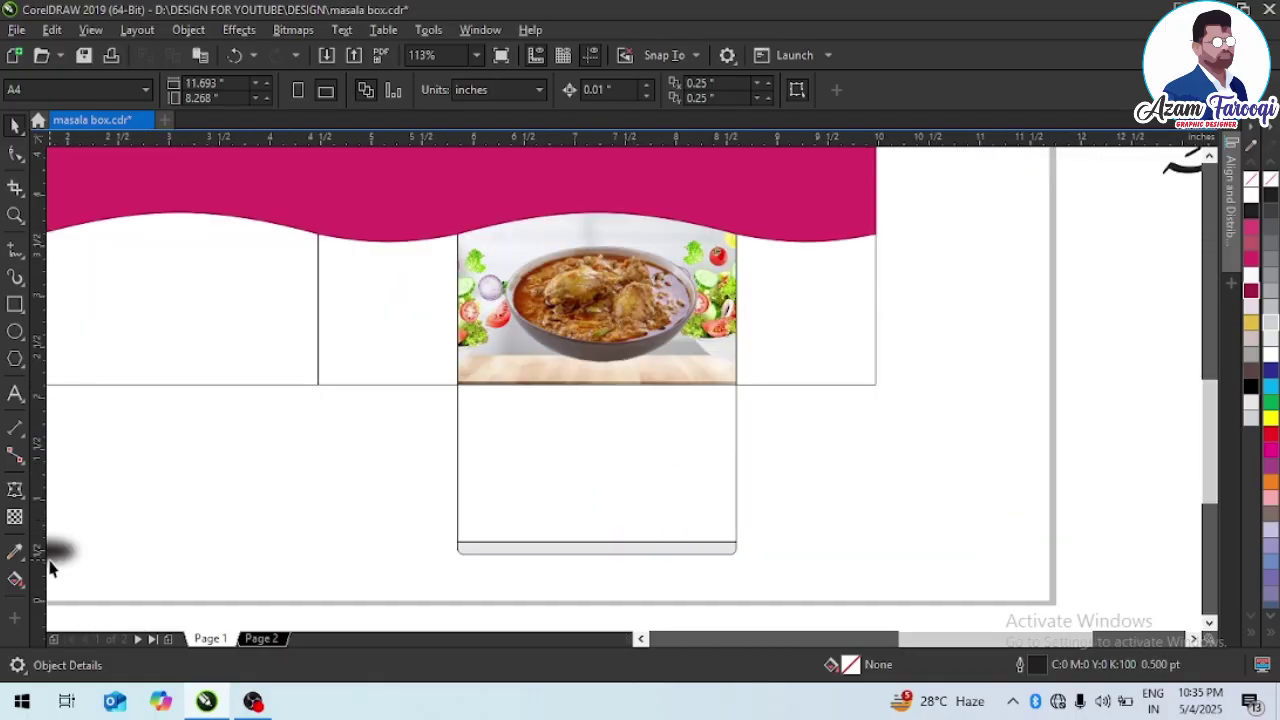
- Delete the spare blurred shadow bitmap and draw a black, outline-free ellipse about 0.834 by 0.161 inches under the curry bowl
drag(54, 556, 590, 507)
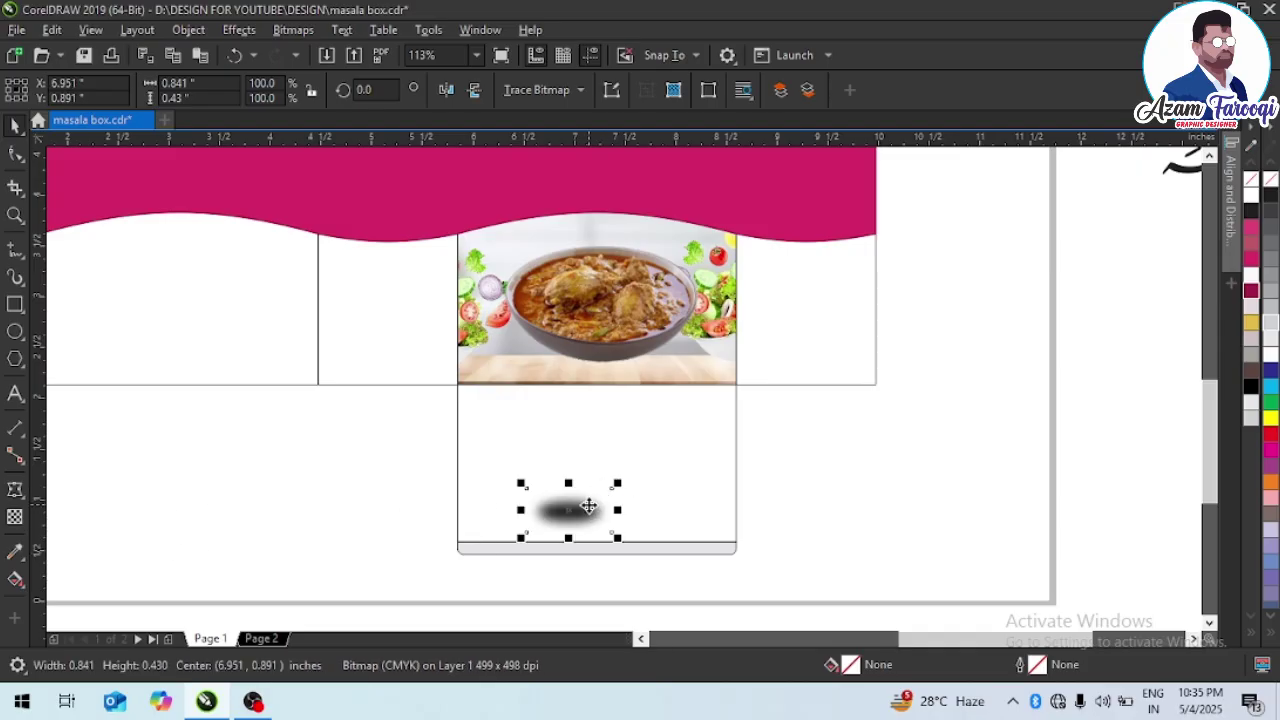
key(Delete)
drag(438, 305, 749, 366)
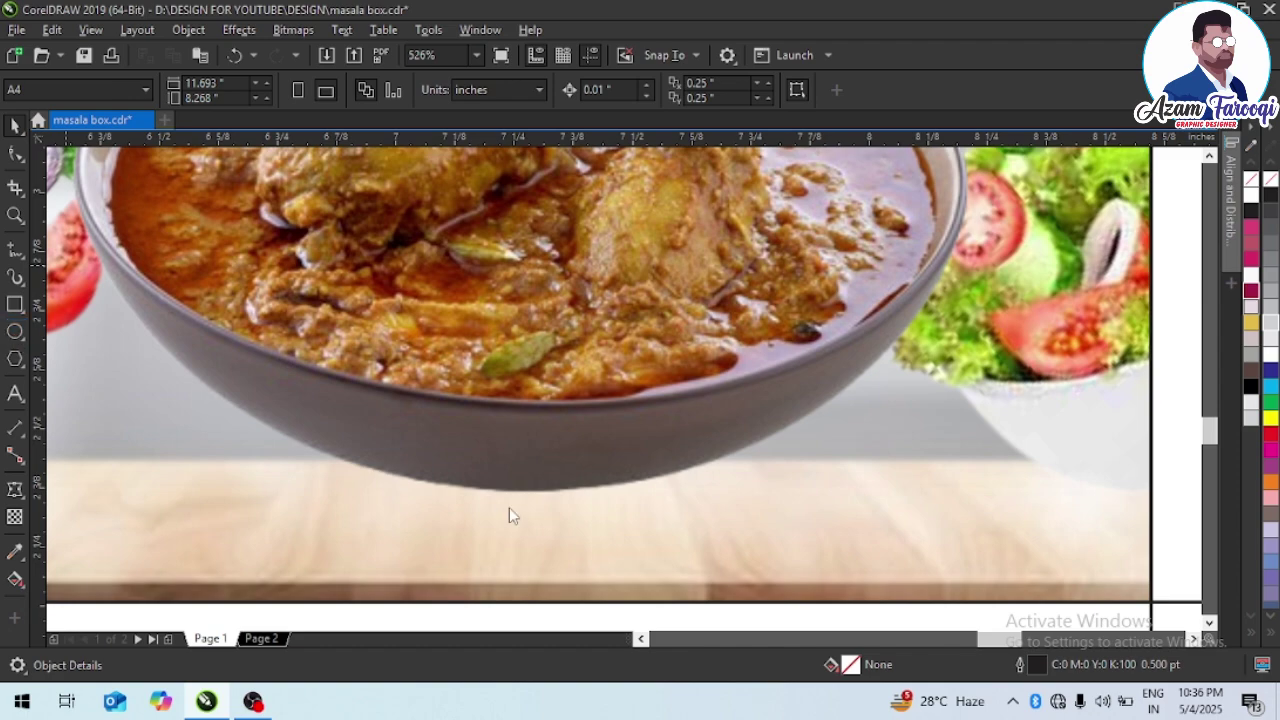
key(F7)
drag(336, 446, 741, 533)
key(space)
click(1272, 196)
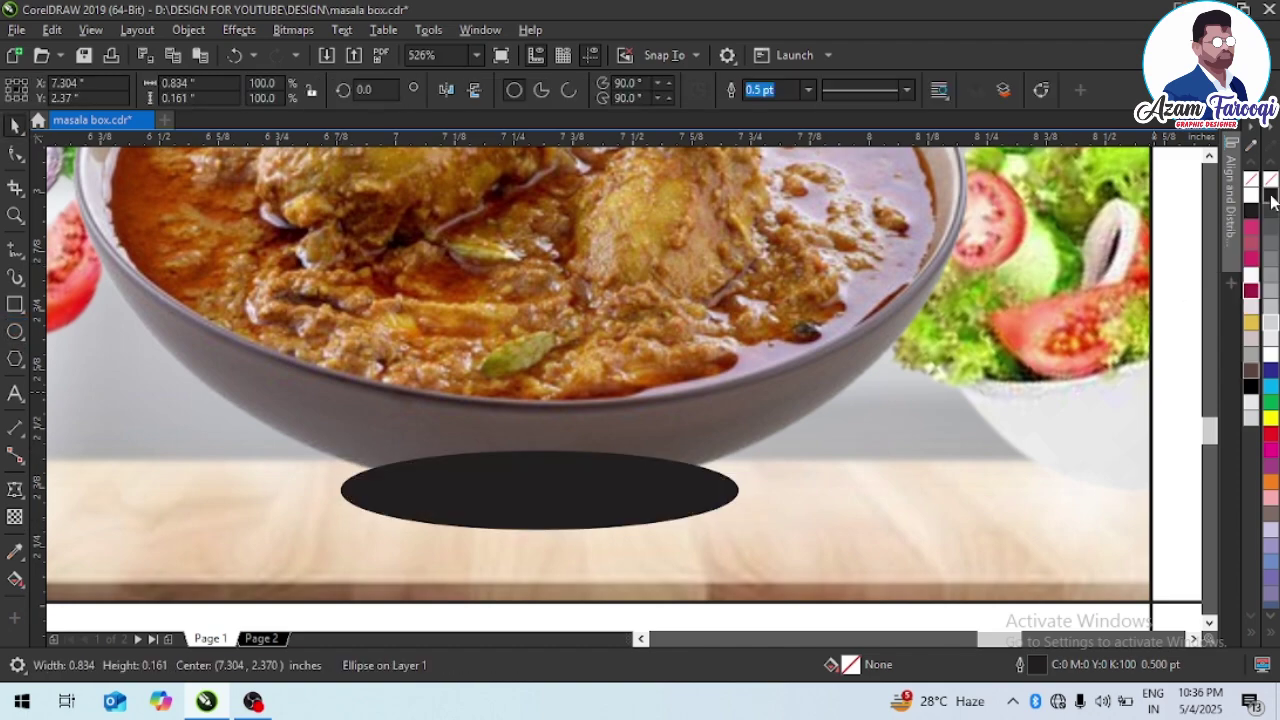
right_click(1251, 181)
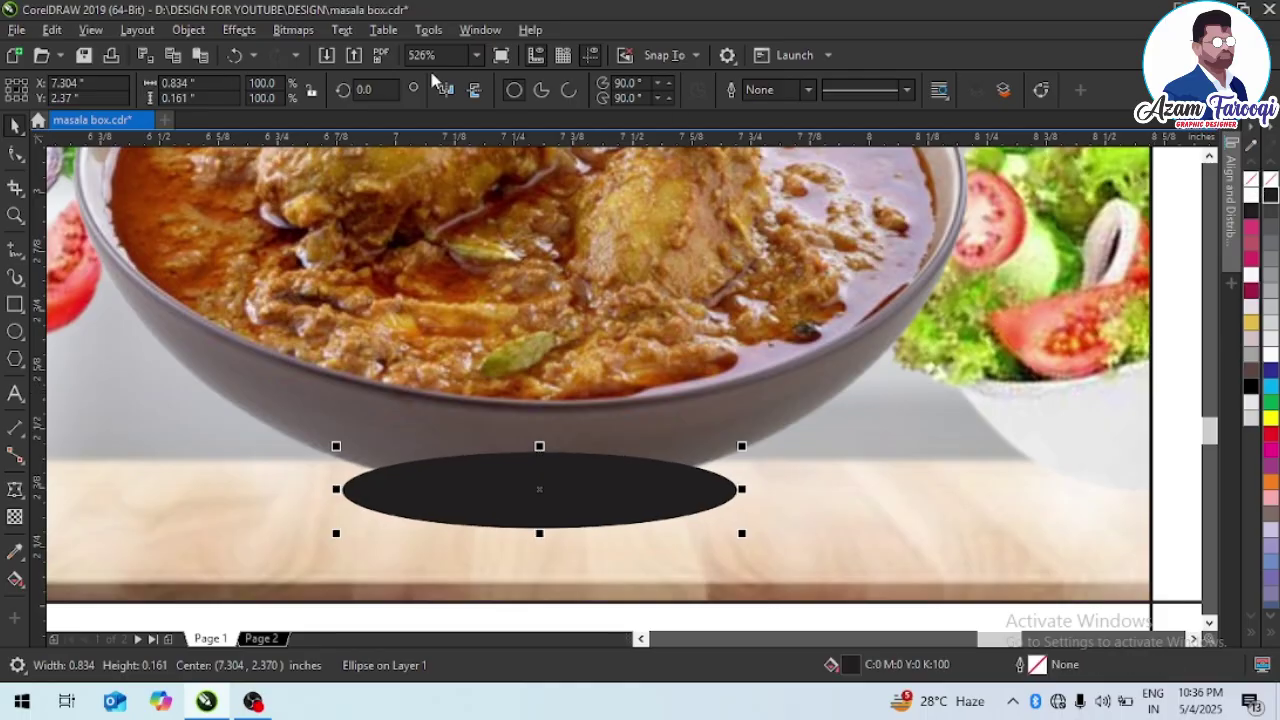
- Apply a Gaussian Blur to the black ellipse to make a soft shadow and arrange it behind the curry bowl
click(240, 30)
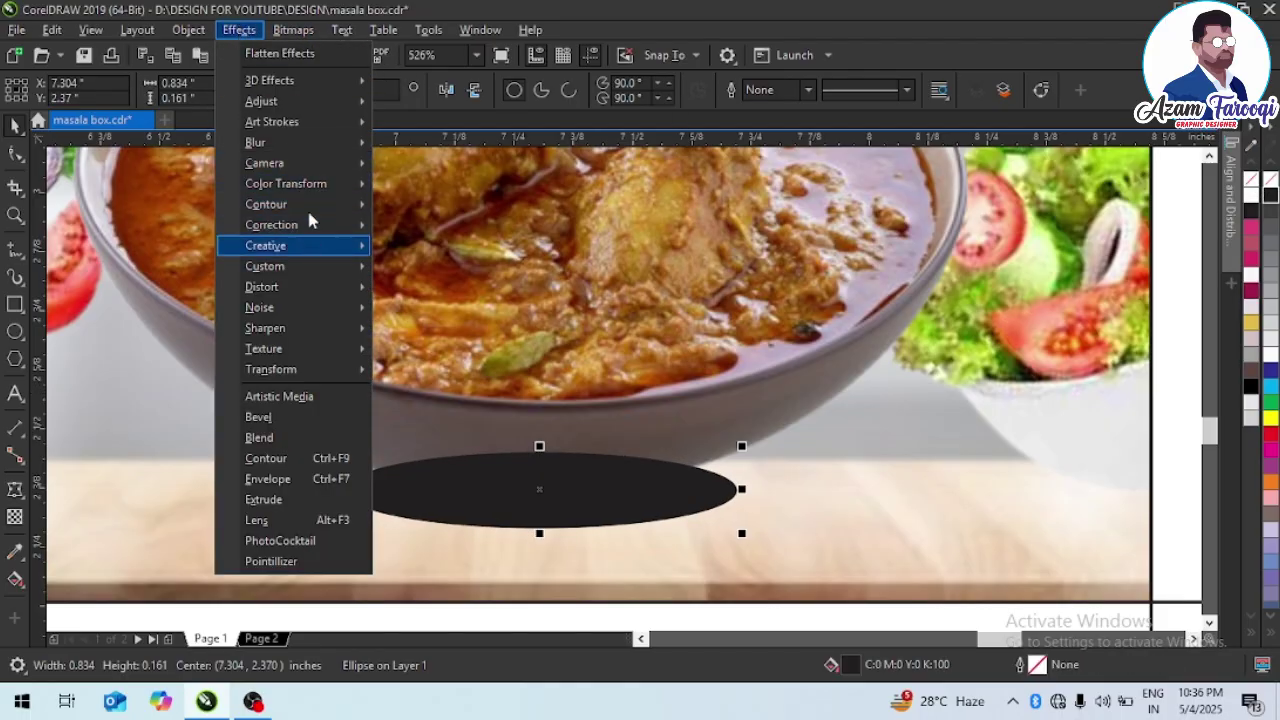
mouse_move(306, 142)
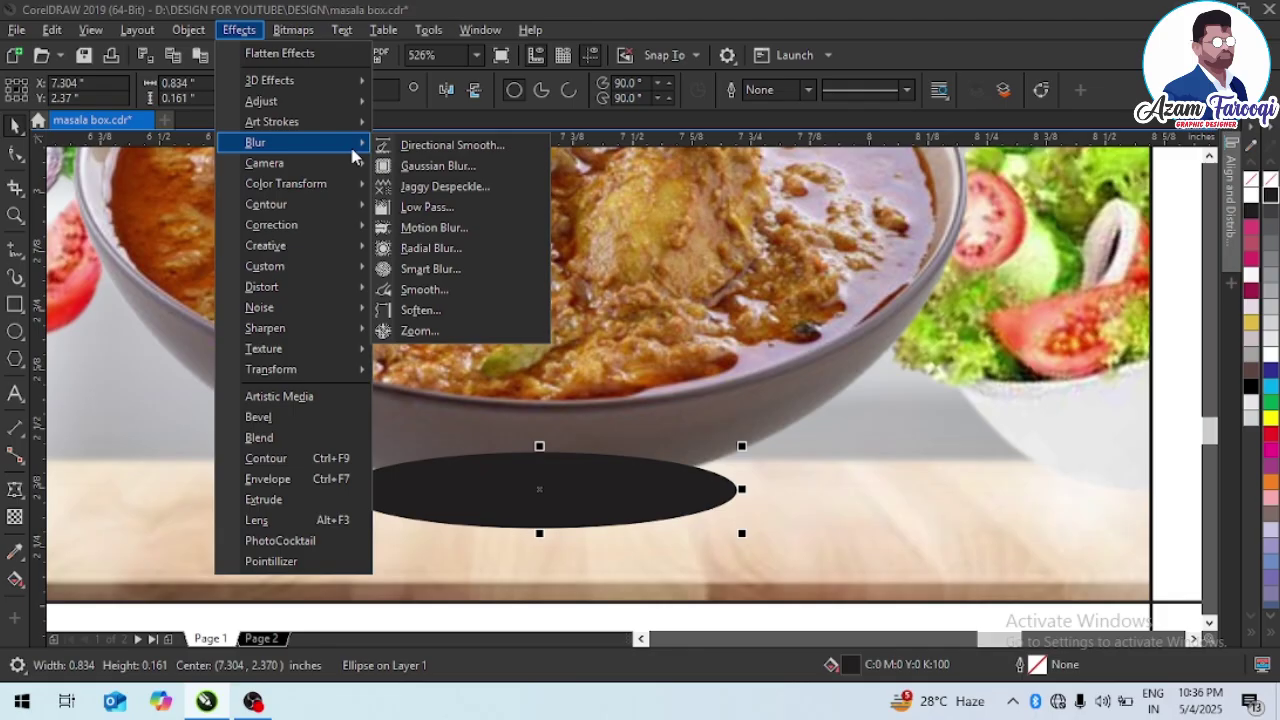
click(490, 172)
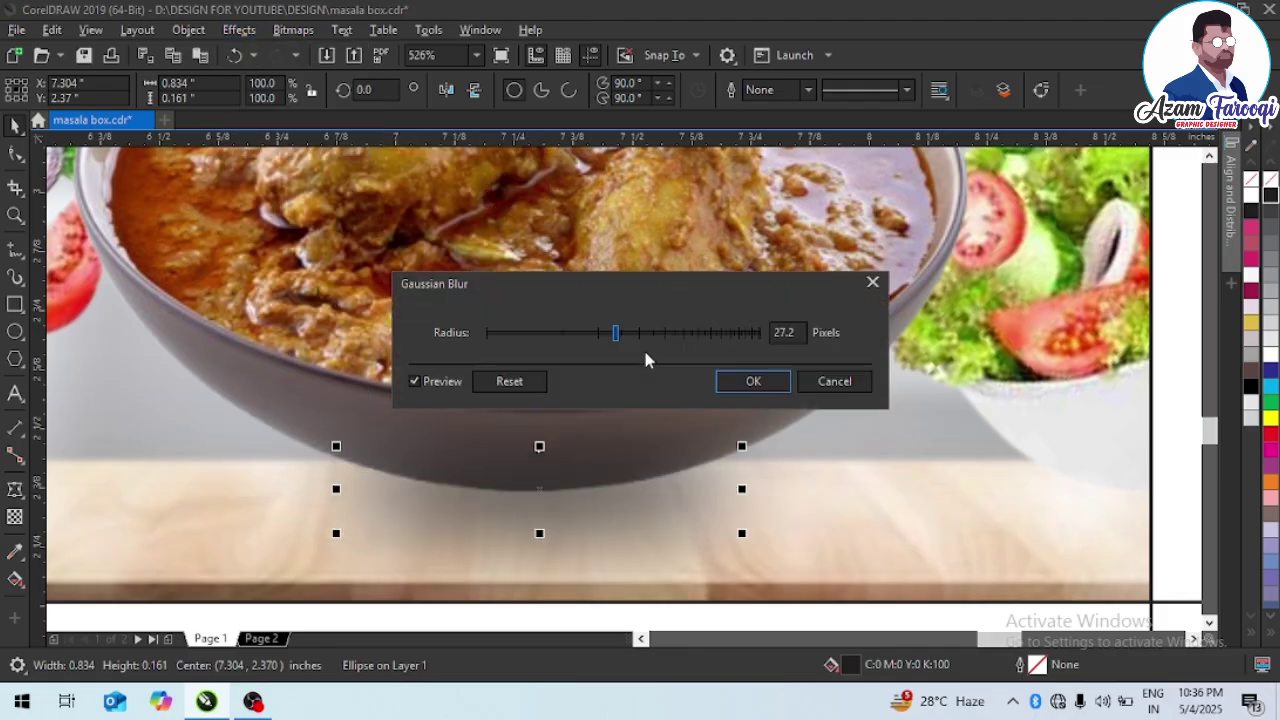
drag(609, 332, 567, 333)
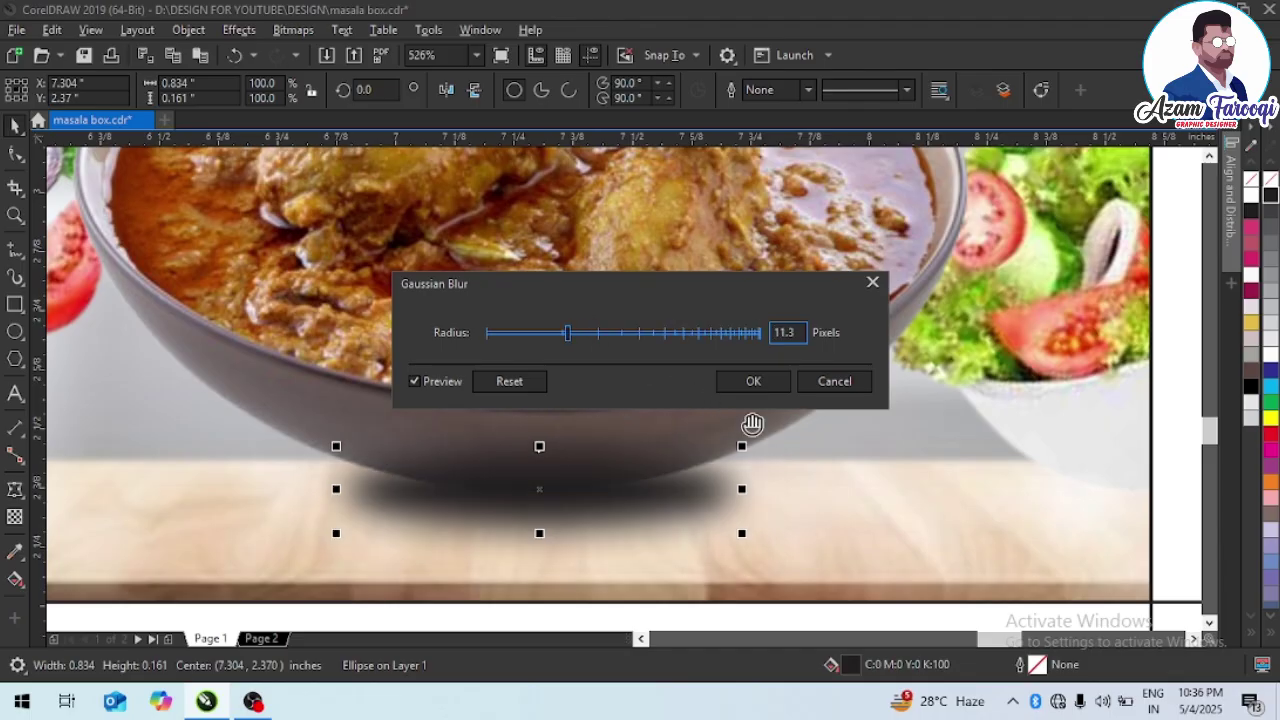
click(578, 333)
click(749, 381)
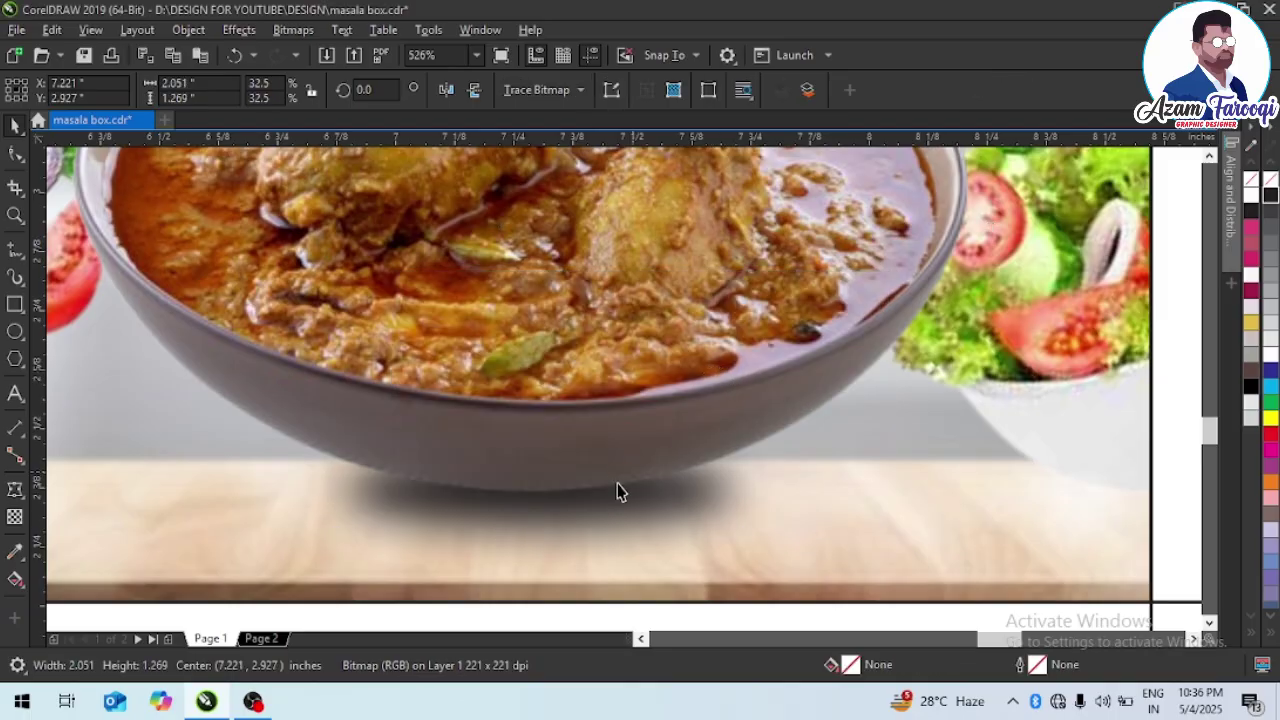
scroll(737, 466, down, 5)
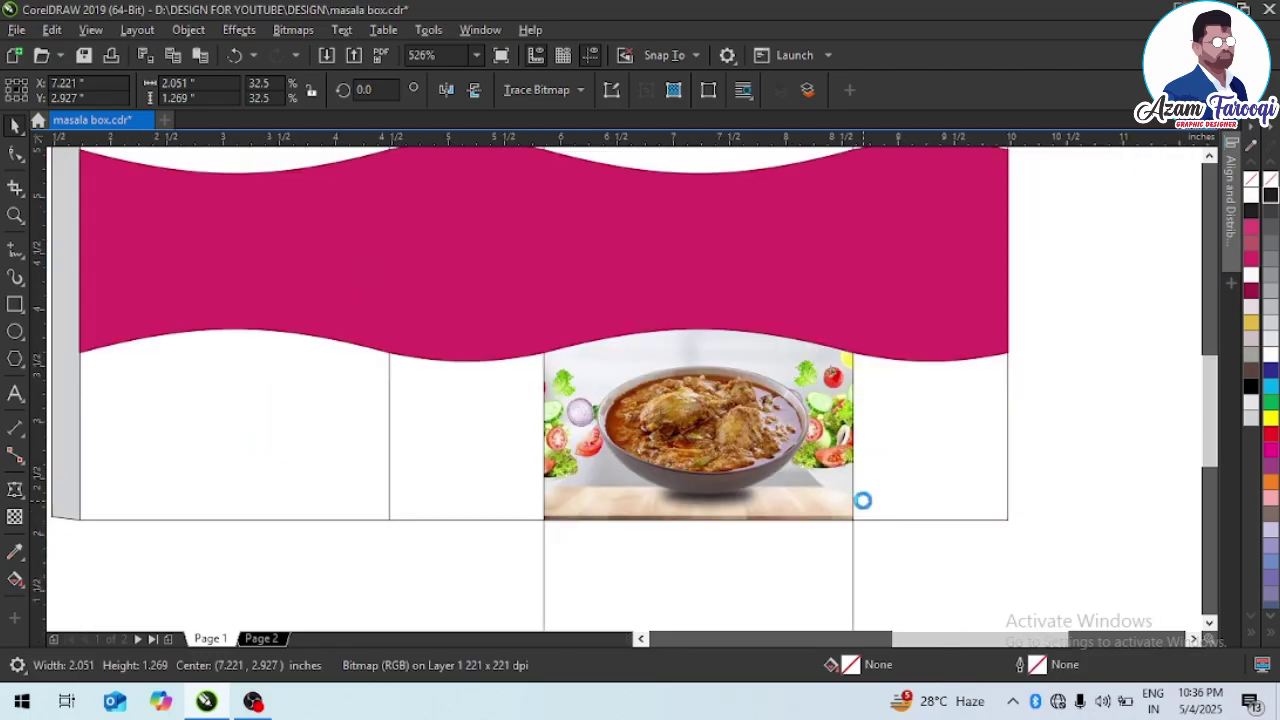
click(758, 544)
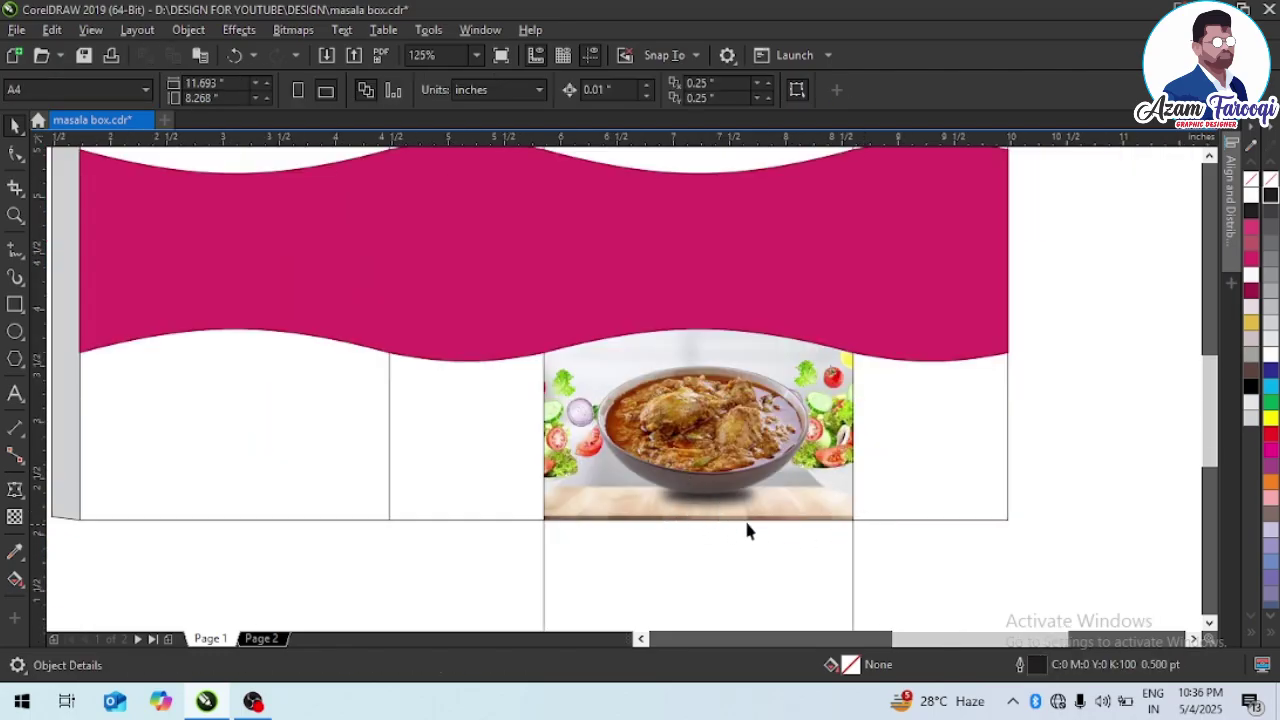
- Move the CHICKEN MASLA title onto the pink band above the curry bowl and fill it white
scroll(757, 512, down, 3)
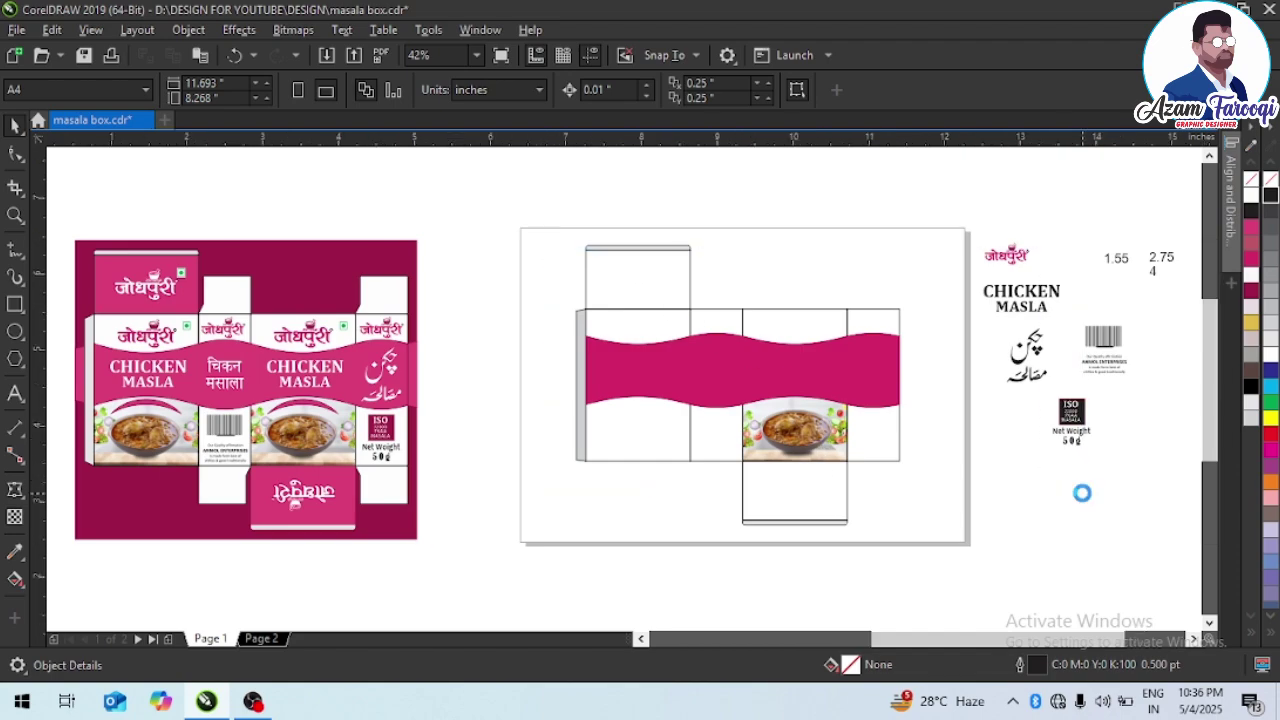
scroll(1010, 360, up, 2)
click(1044, 272)
drag(1044, 272, 588, 385)
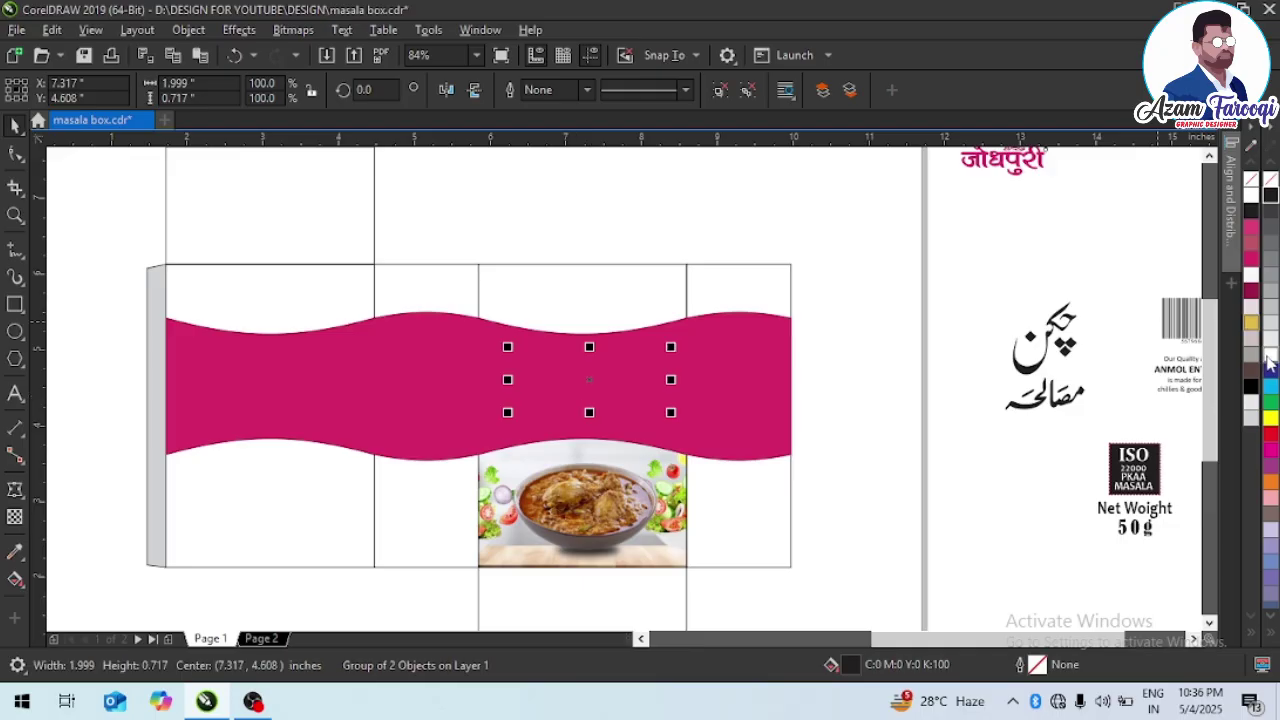
click(1268, 360)
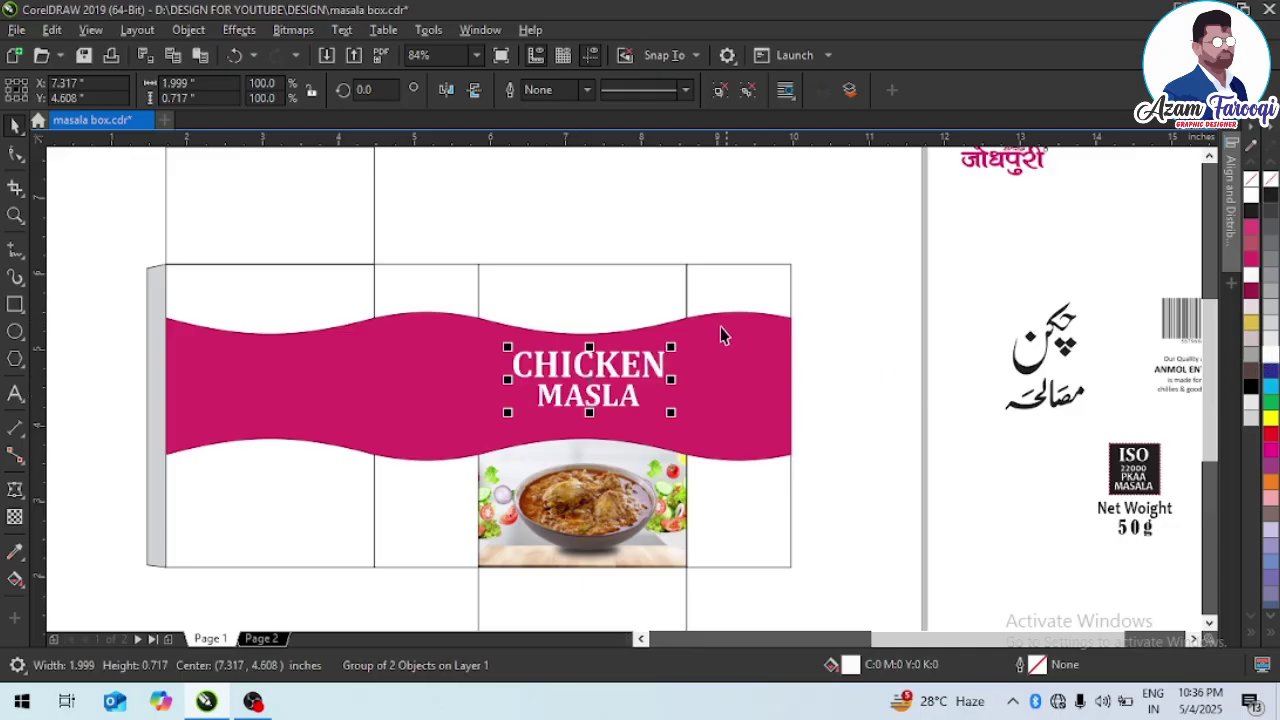
- Centre the CHICKEN MASLA title horizontally on the second wide panel and vertically on the pink band
shift+click(652, 314)
key(c)
key(Escape)
click(634, 366)
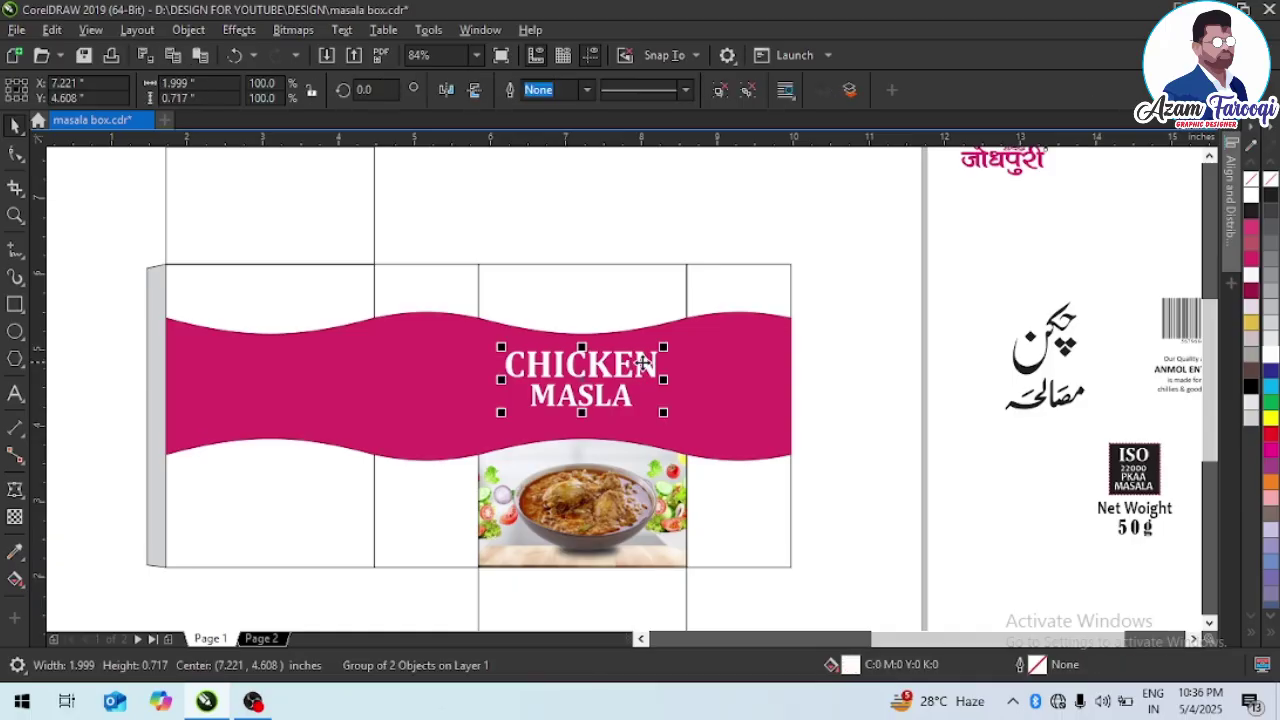
shift+click(686, 362)
key(e)
key(Escape)
- Move the Hindi brand logo into the white area above the title and enlarge it to about 1.351 by 0.661 inches
scroll(689, 375, down, 2)
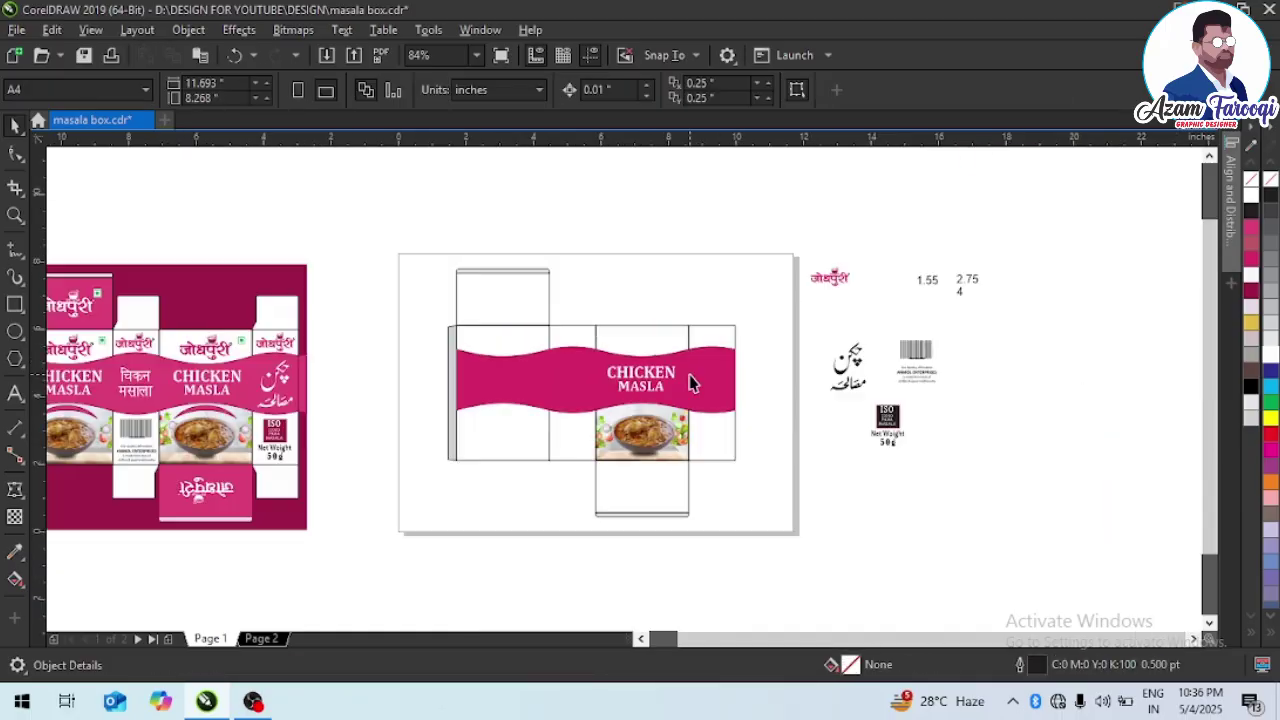
drag(833, 289, 647, 348)
drag(575, 316, 710, 384)
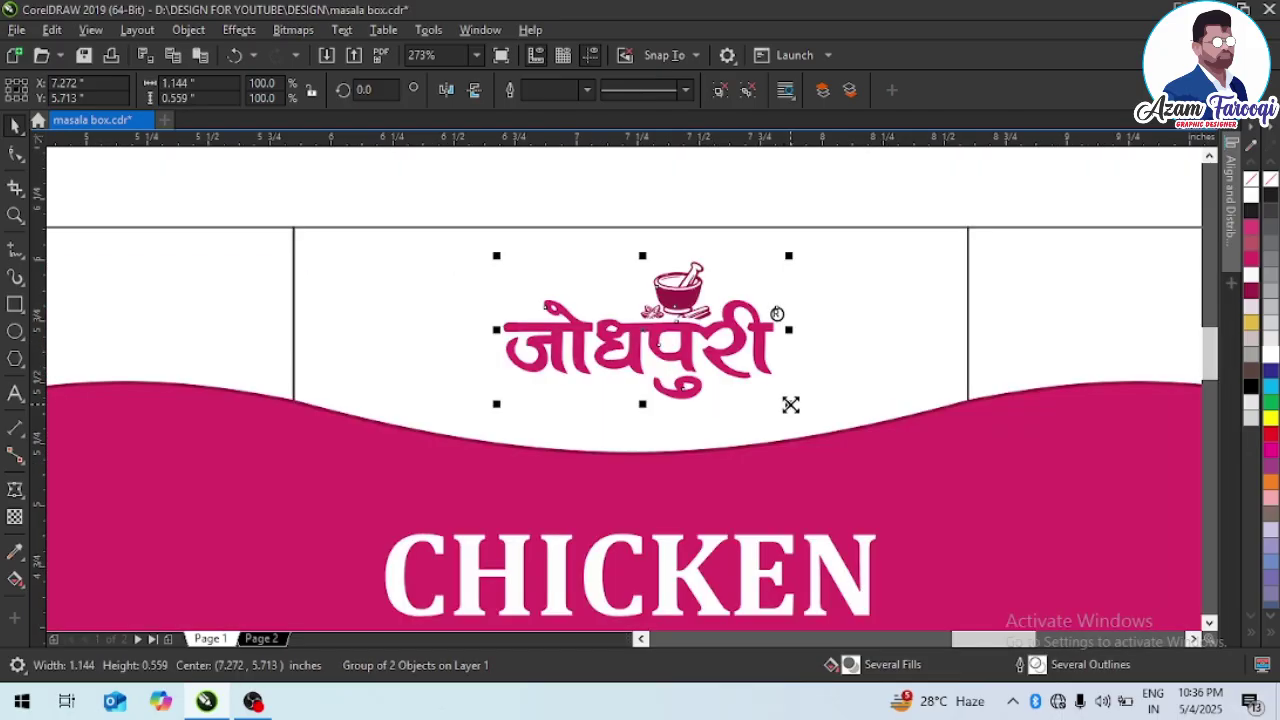
drag(790, 404, 840, 466)
shift+click(841, 459)
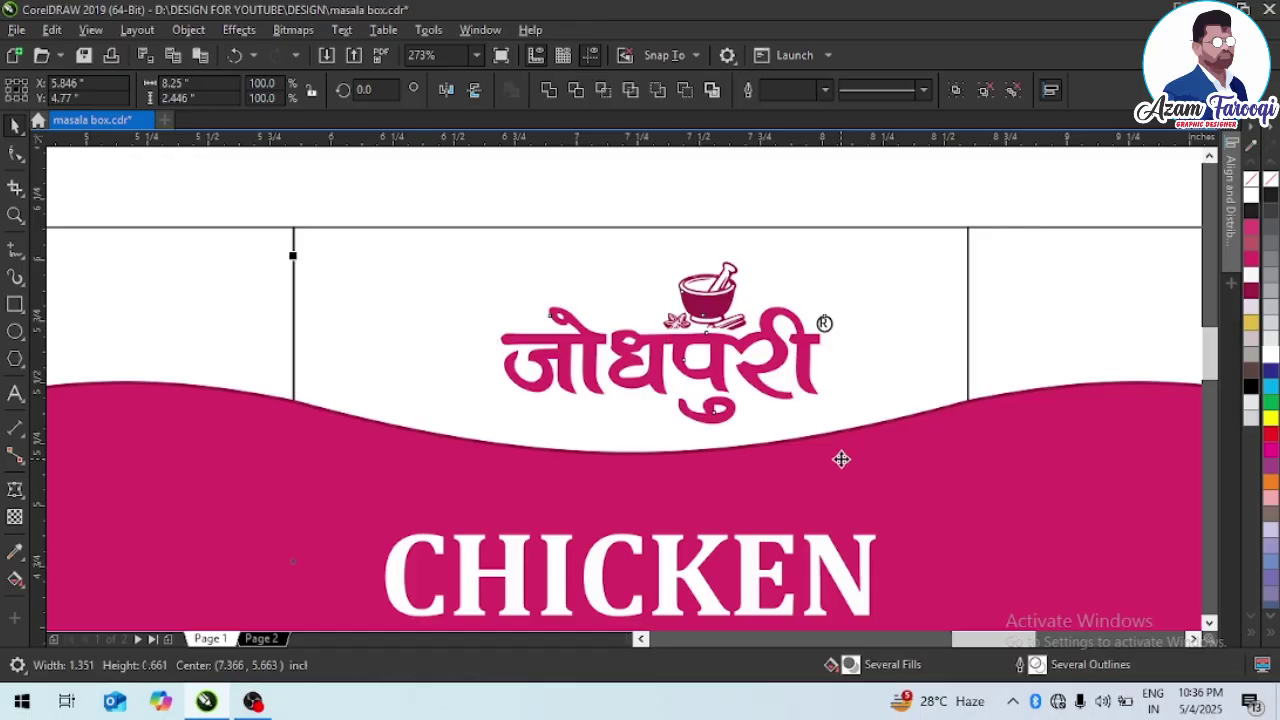
key(c)
key(ctrl+z)
- Centre the brand logo horizontally on the second wide panel and nudge it up to a centre height of 5.693 inches
click(734, 350)
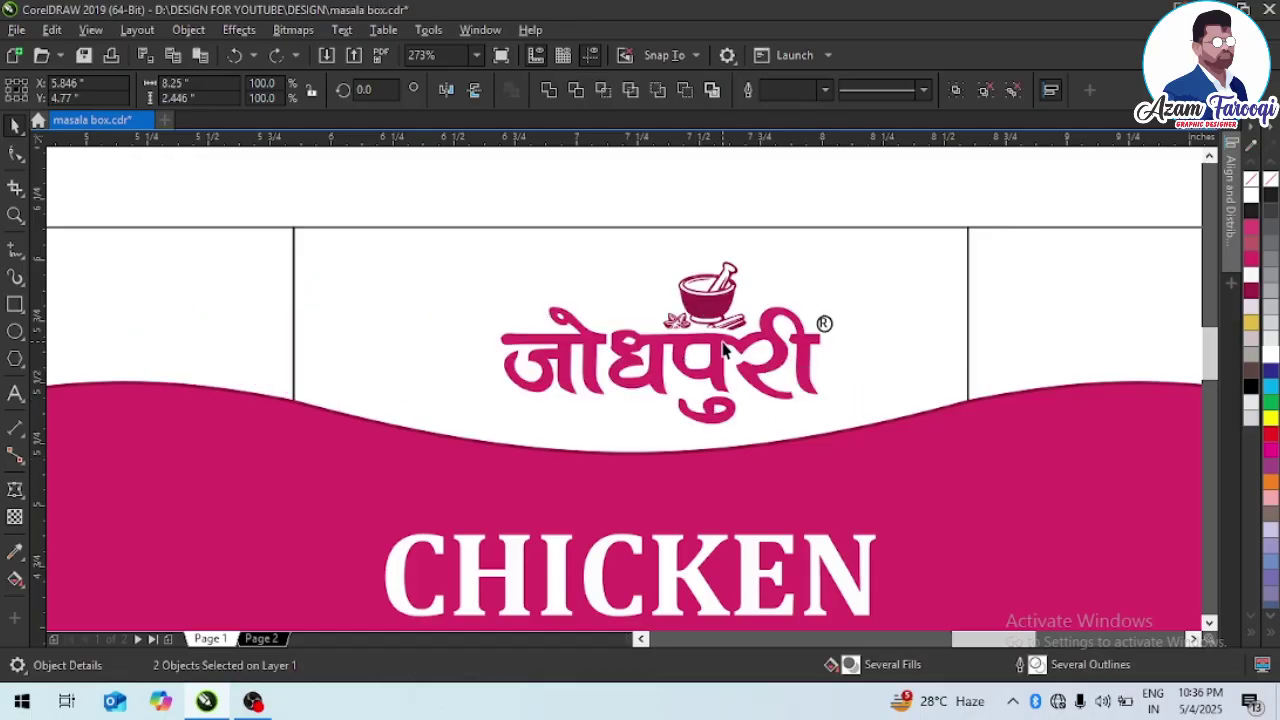
shift+click(920, 300)
key(c)
click(668, 348)
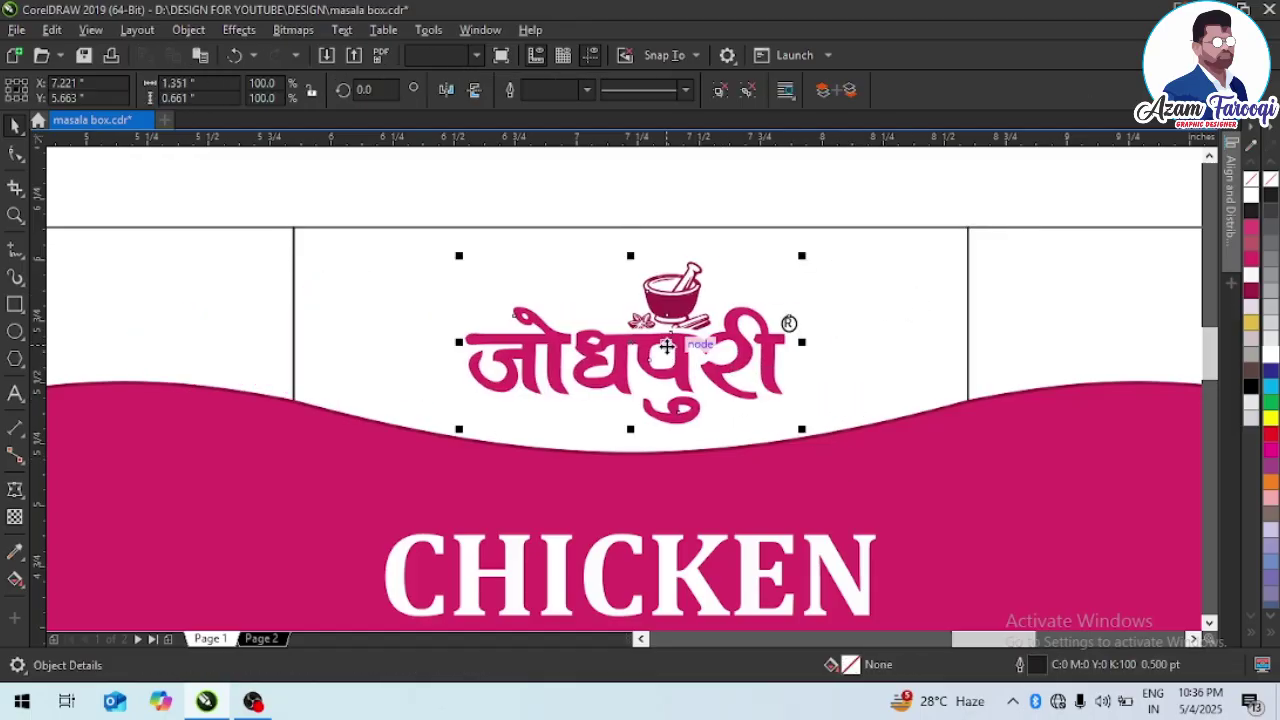
key(Up)
key(Up)
click(760, 295)
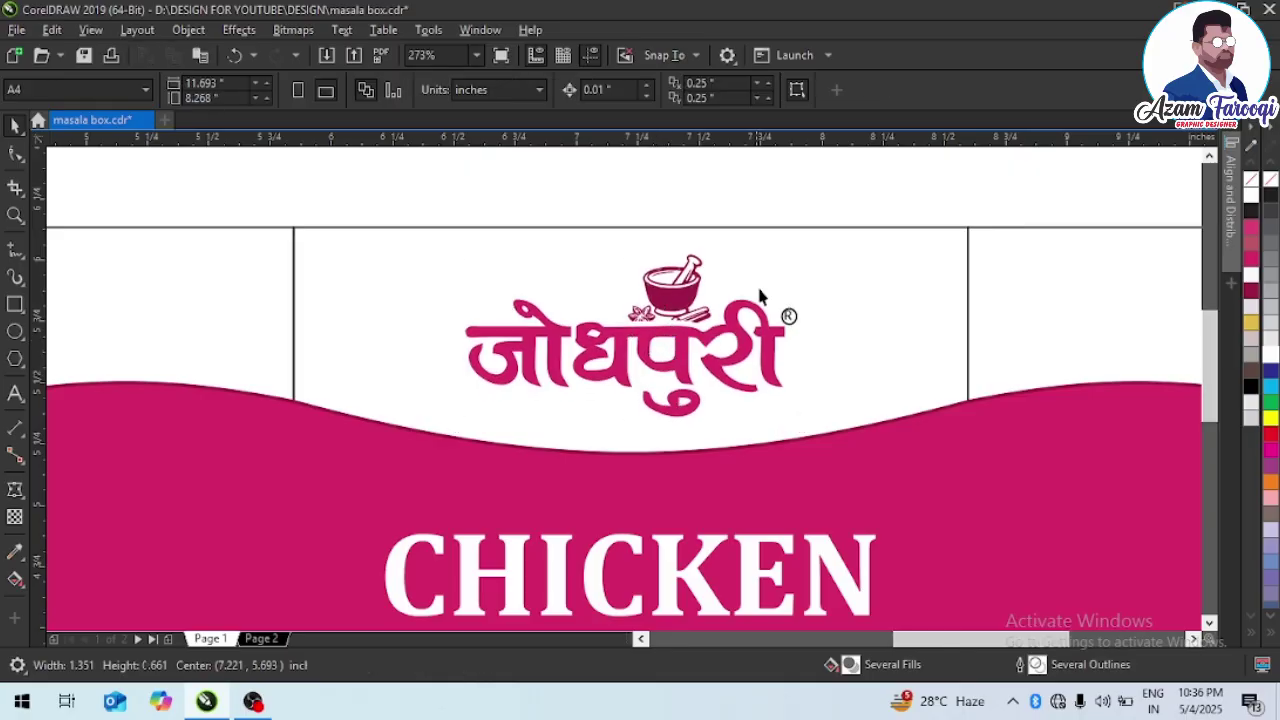
- Try to copy the green square of the veg mark from the reference design to the space beside the panel's logo
scroll(760, 297, down, 3)
scroll(760, 296, down, 2)
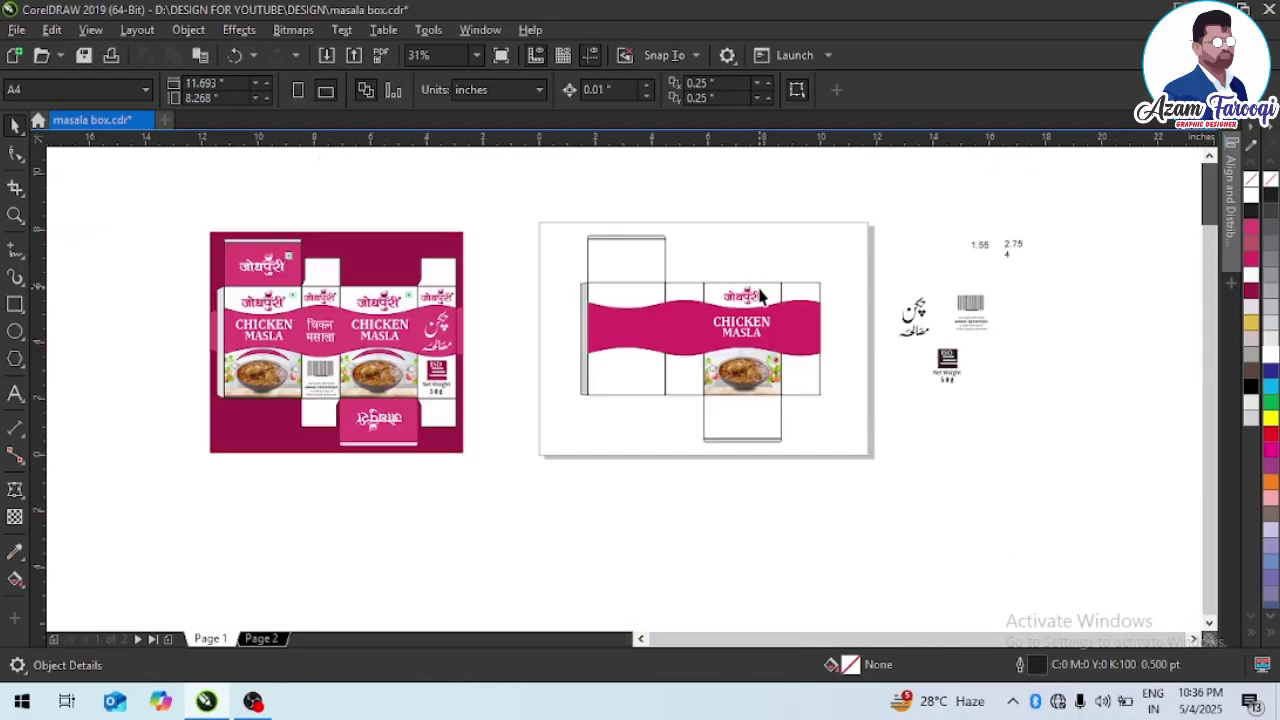
drag(884, 463, 883, 465)
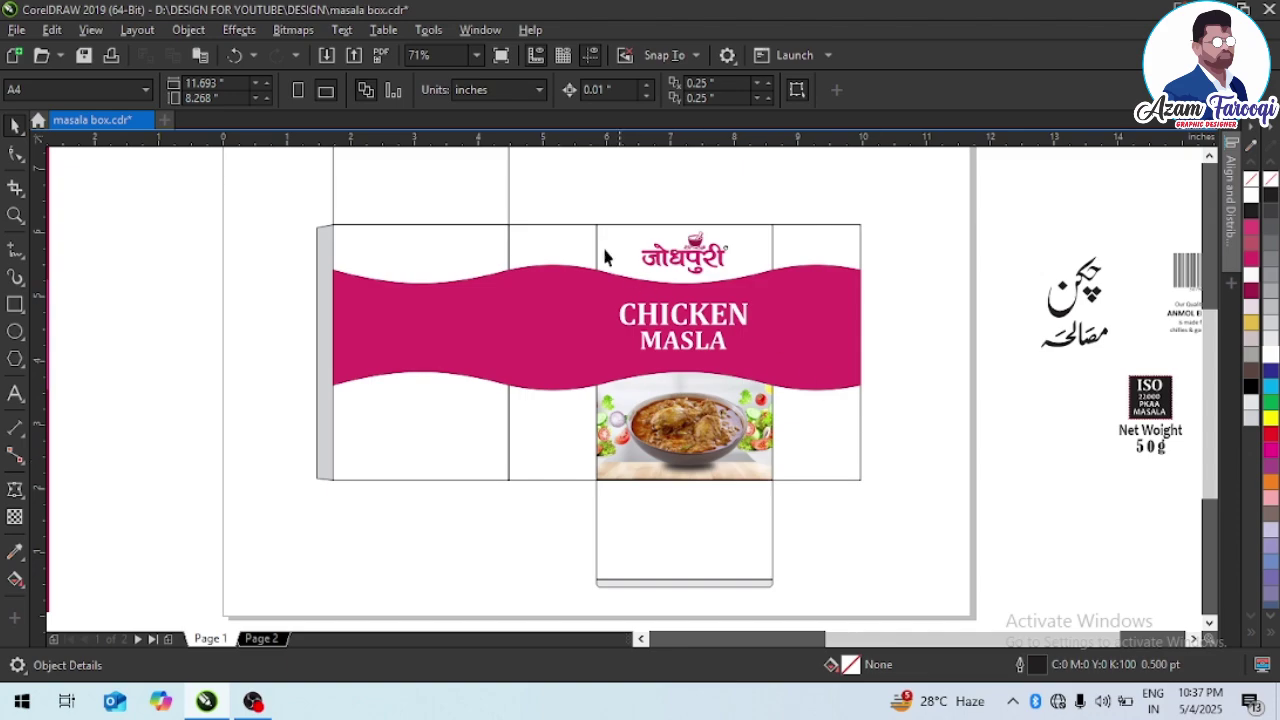
scroll(697, 313, down, 2)
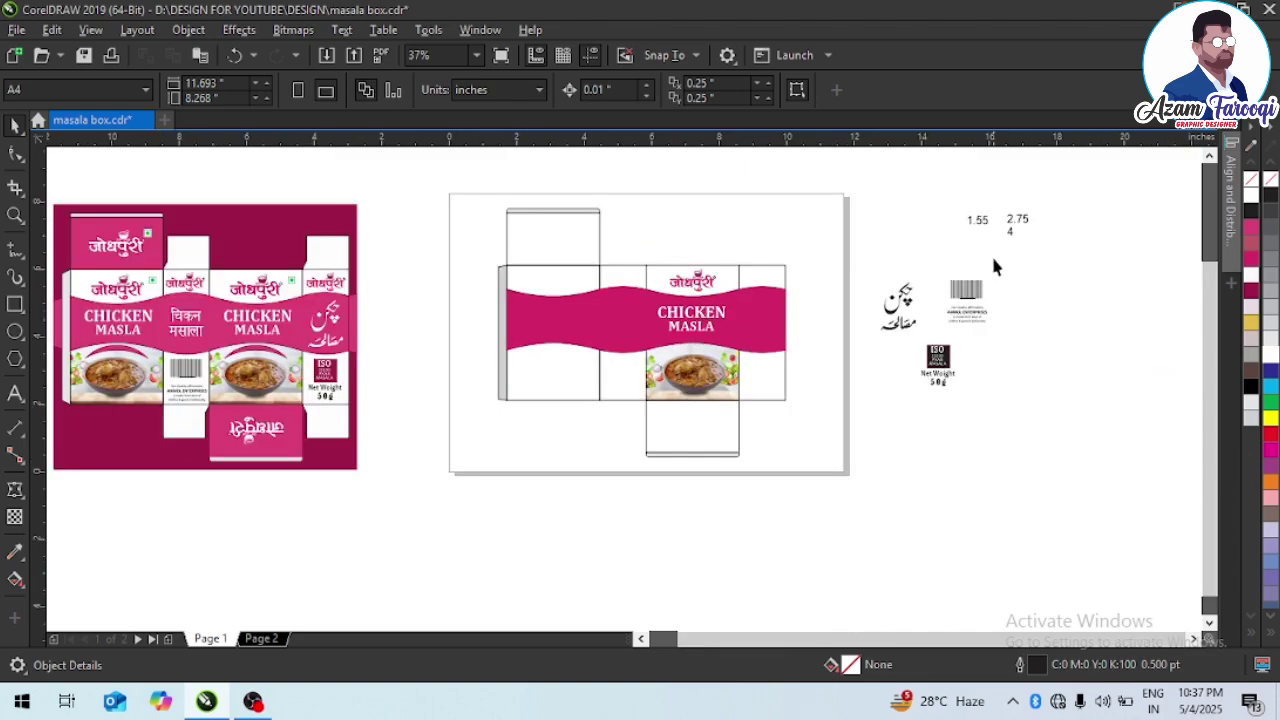
drag(217, 259, 359, 332)
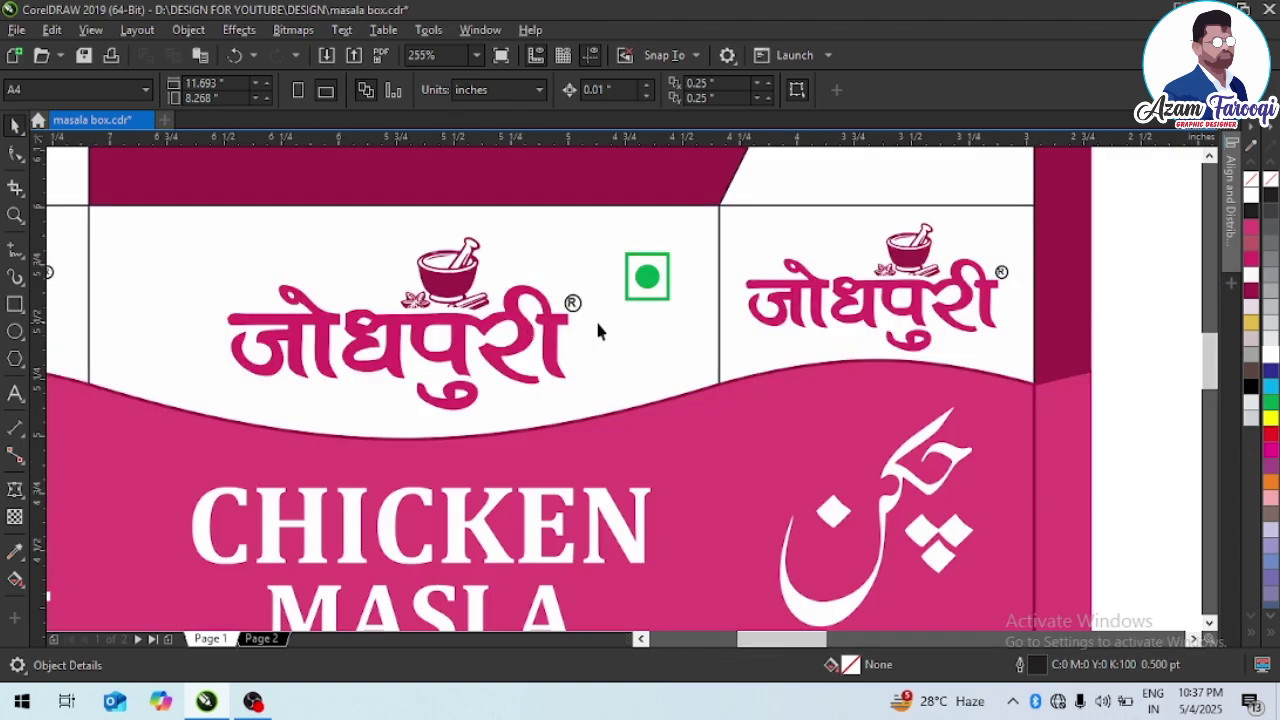
ctrl+click(631, 299)
key(ctrl+v)
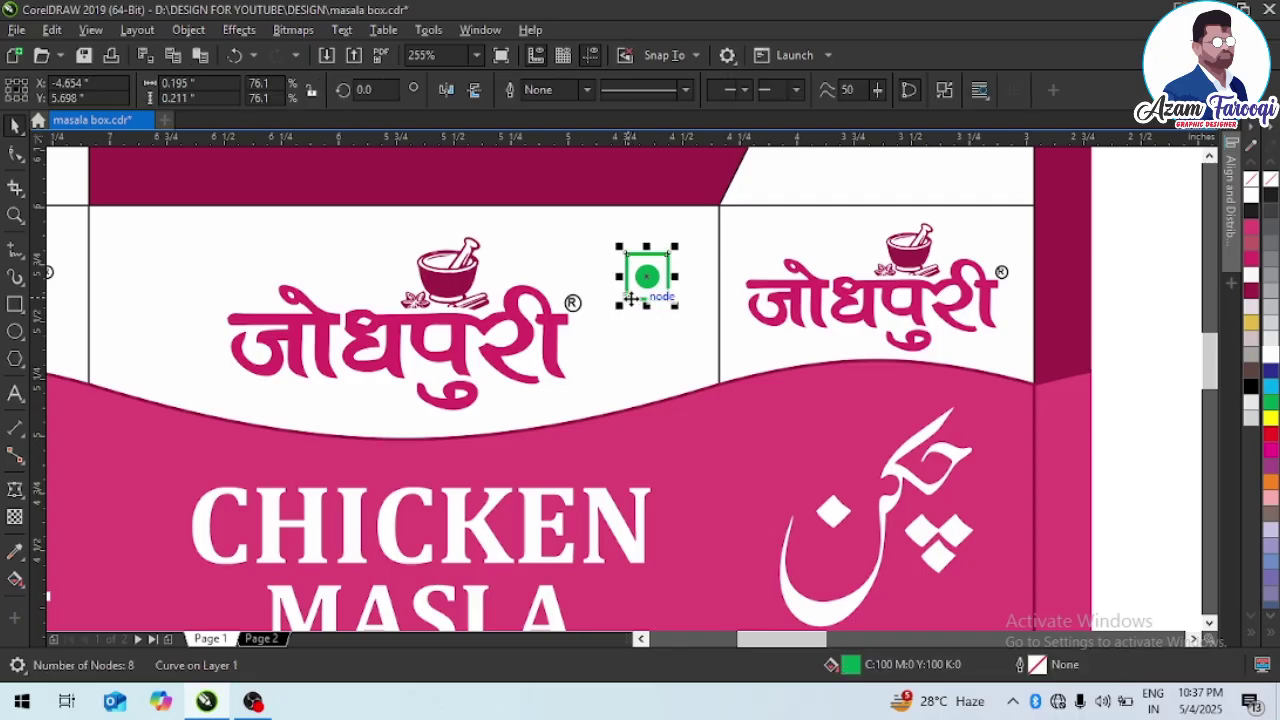
key(F4)
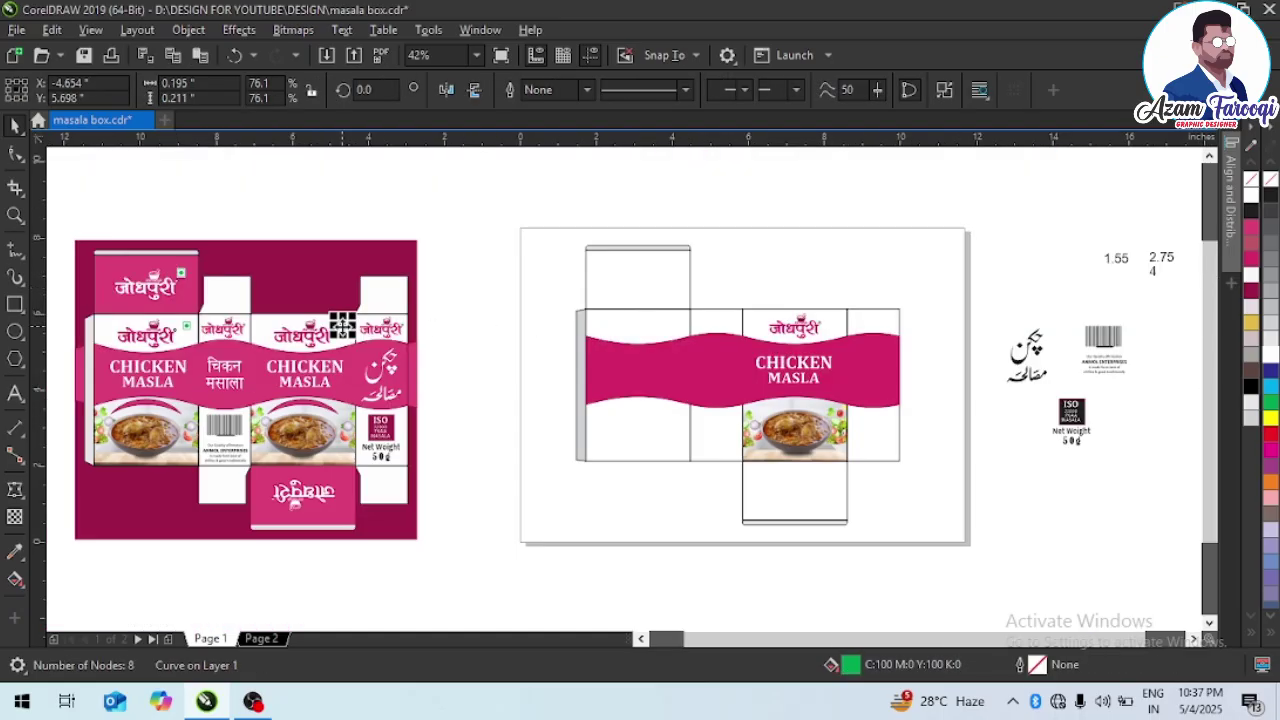
drag(342, 325, 838, 330)
key(F2)
drag(742, 302, 875, 357)
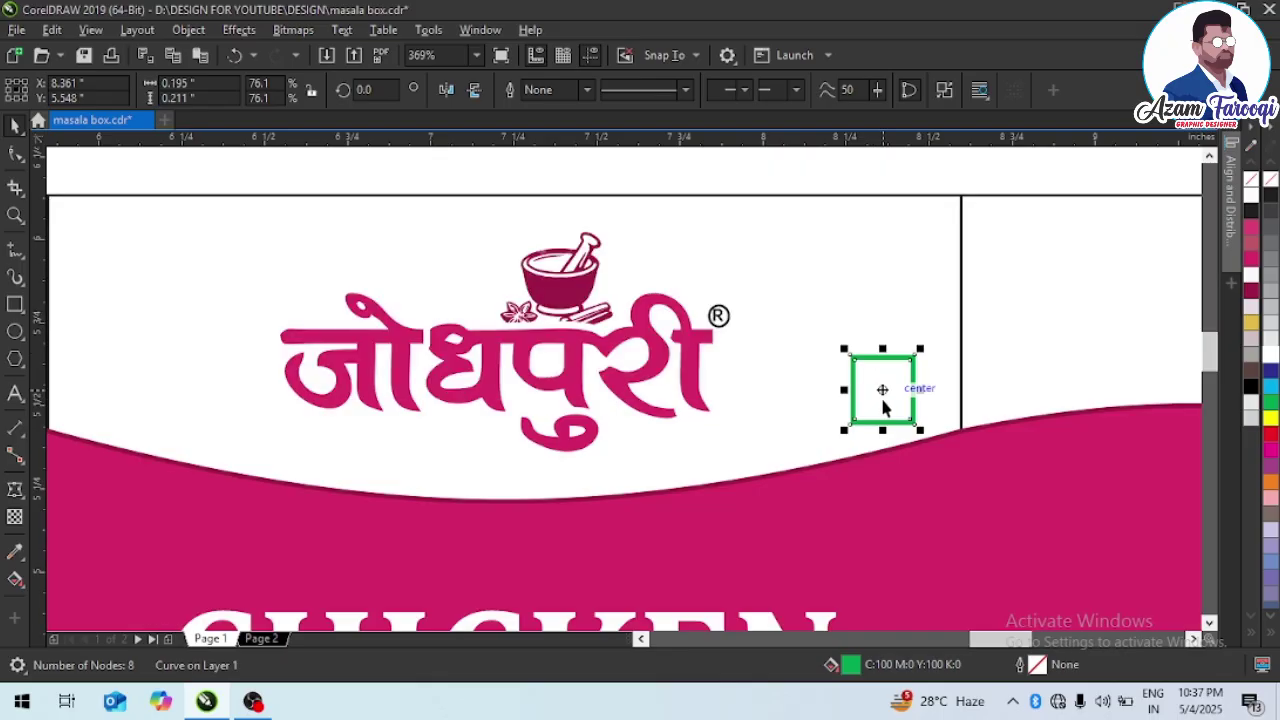
key(F4)
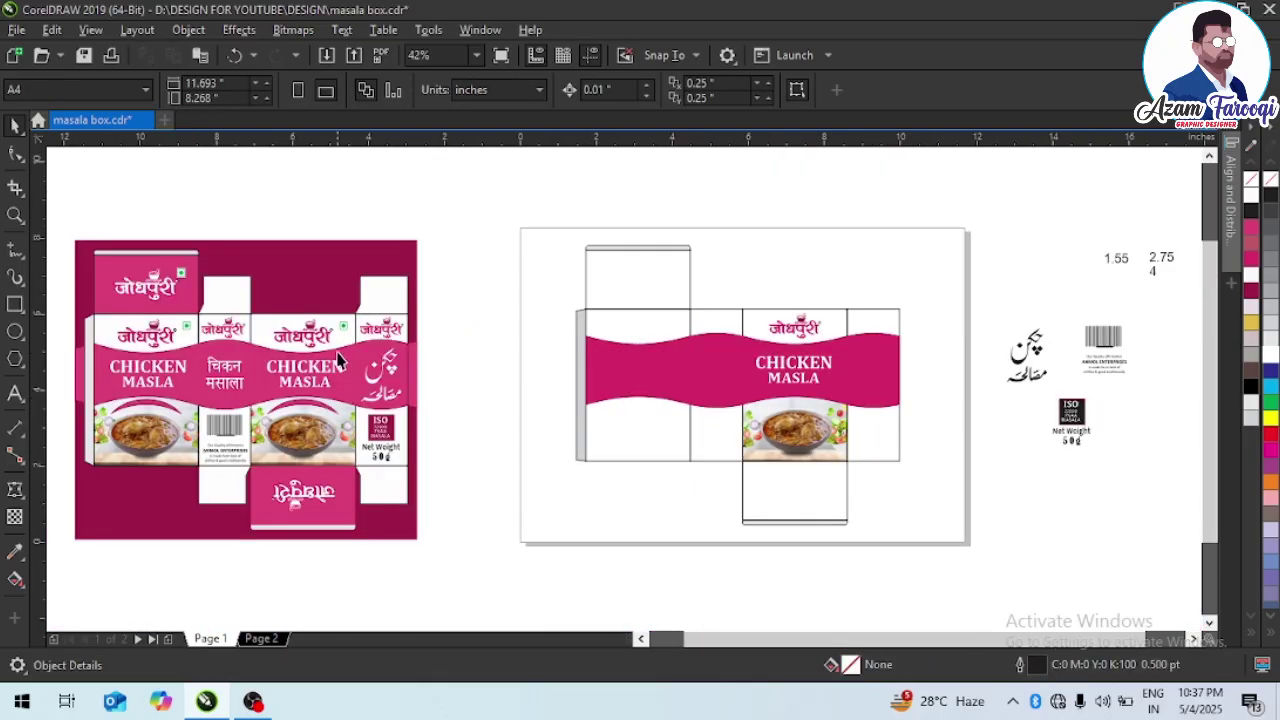
- Copy the complete green veg mark from the reference design and place it in the second wide panel's upper-right corner, beside the logo
scroll(409, 354, up, 5)
drag(470, 323, 580, 479)
key(ctrl+z)
key(space)
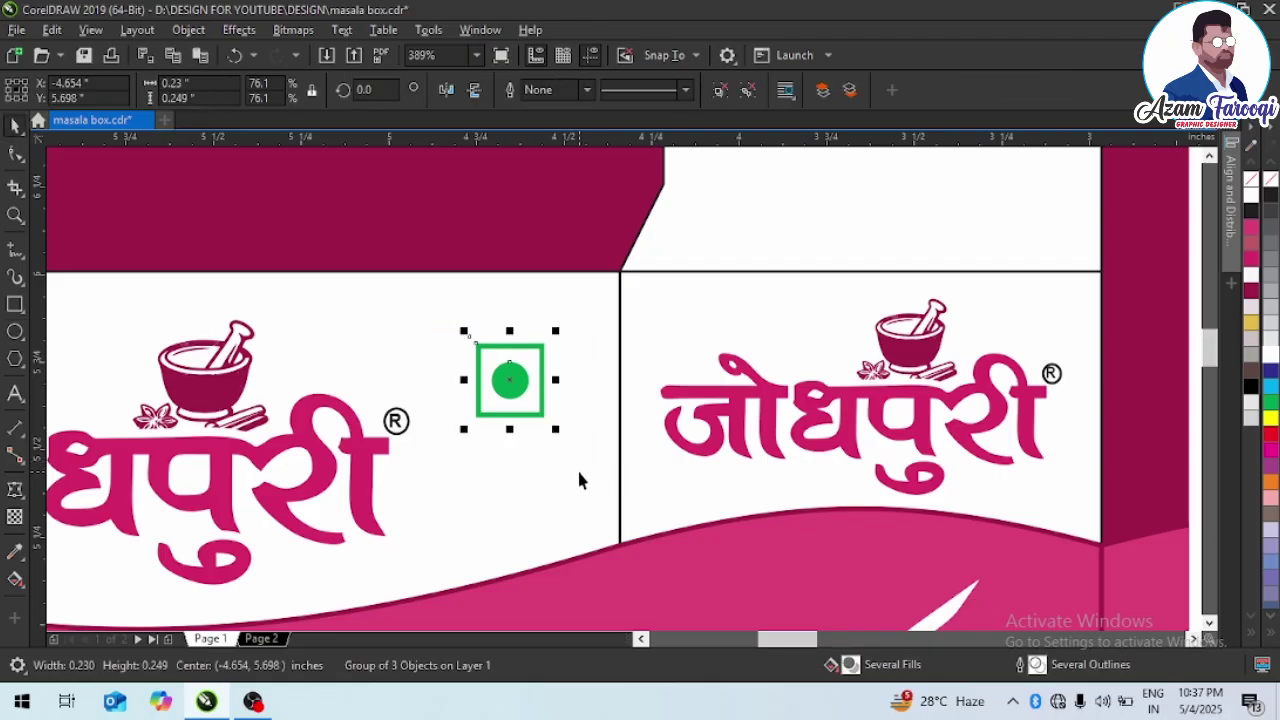
key(F4)
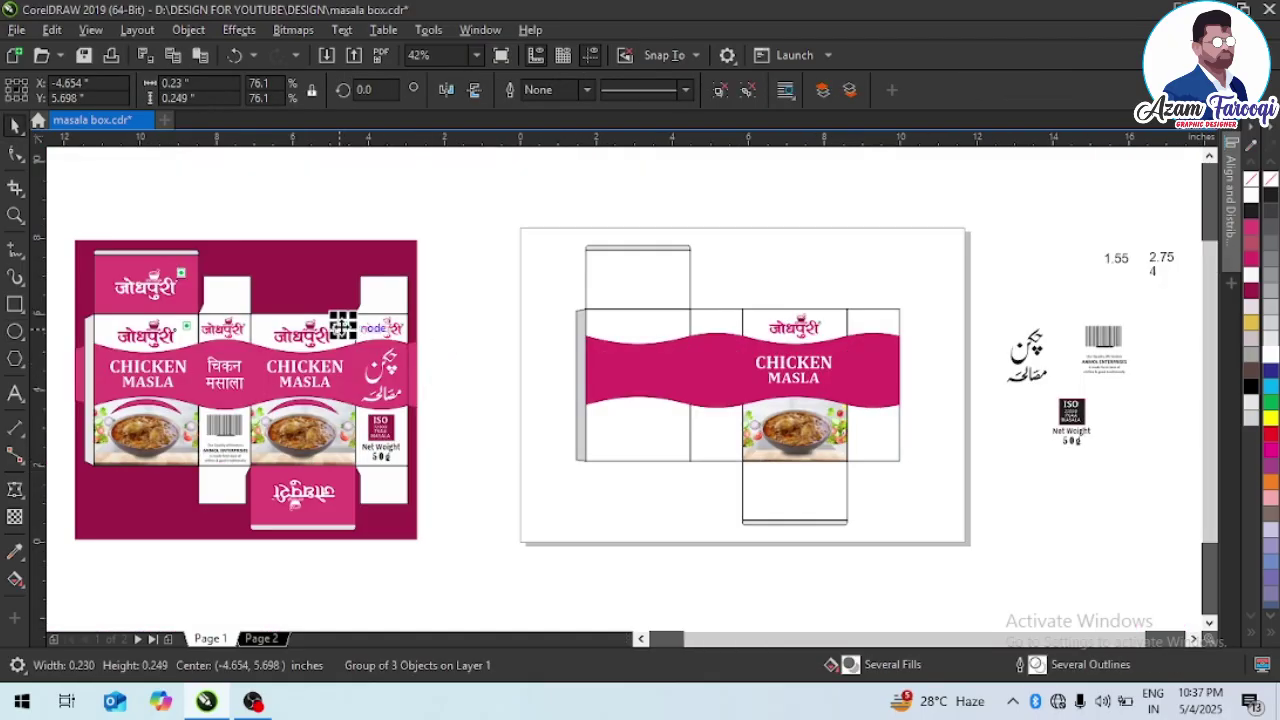
drag(341, 325, 726, 343)
scroll(726, 343, up, 5)
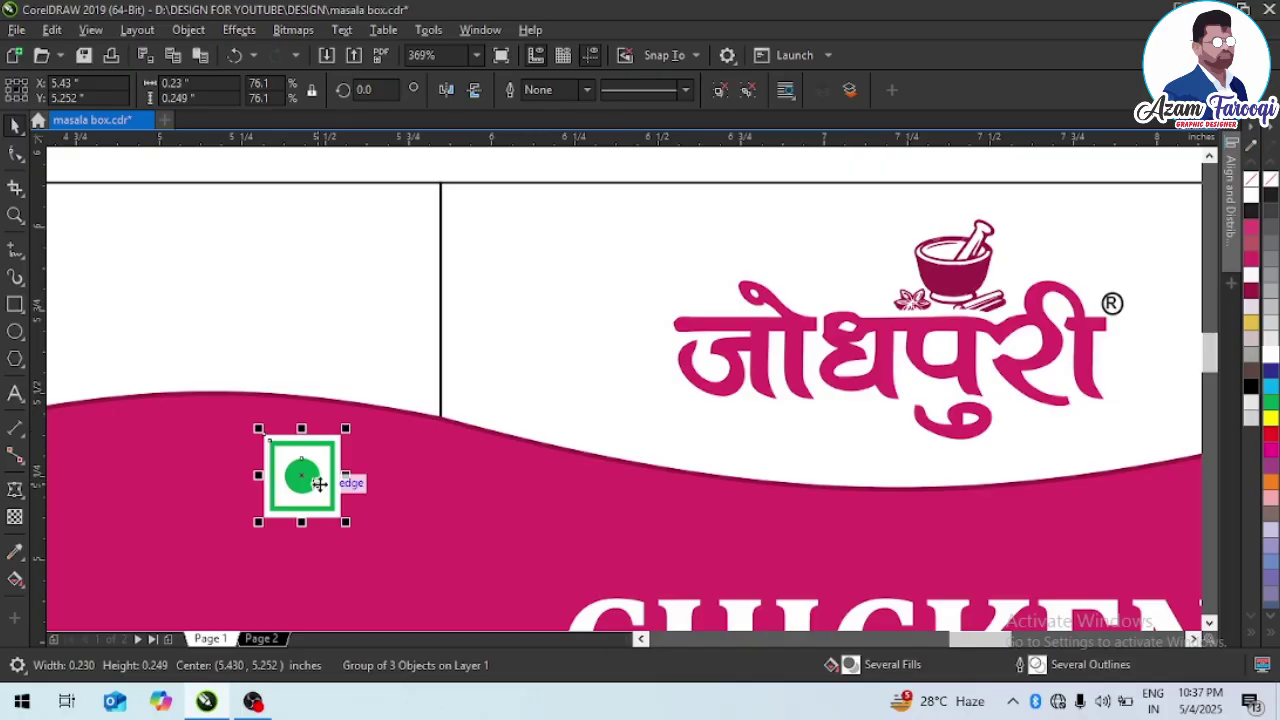
scroll(319, 484, down, 3)
drag(314, 479, 818, 371)
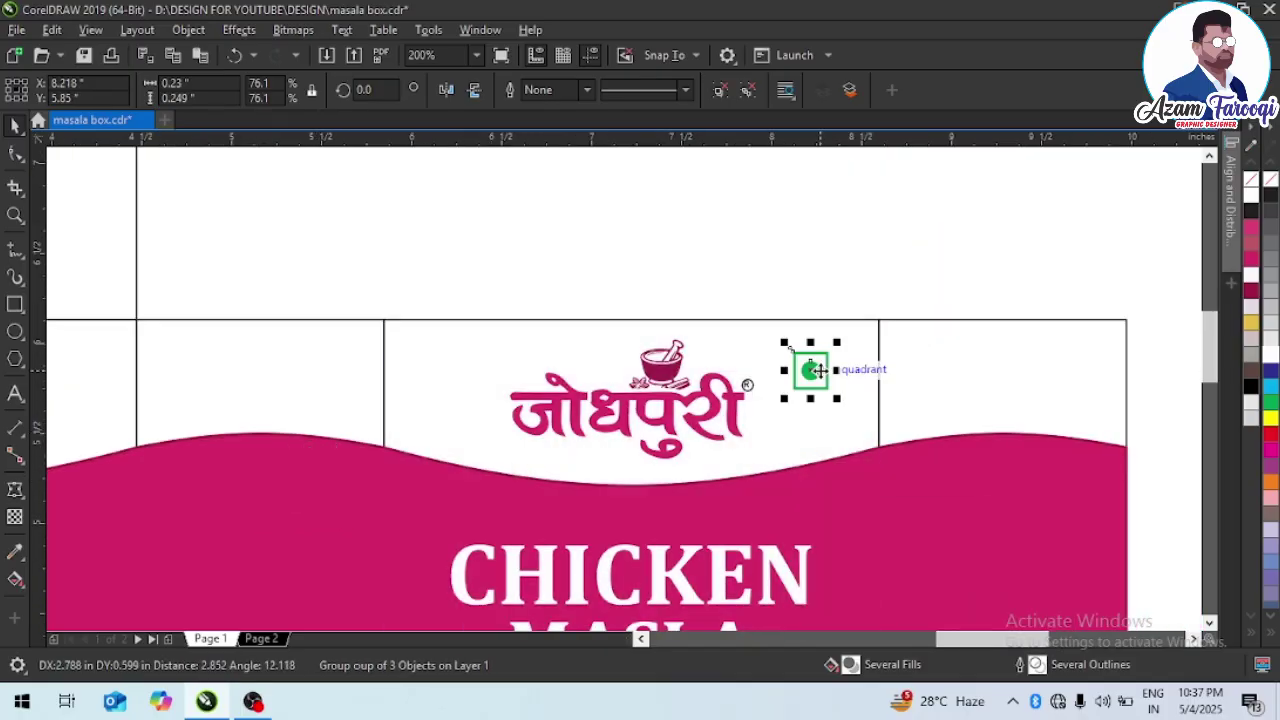
click(720, 279)
key(F4)
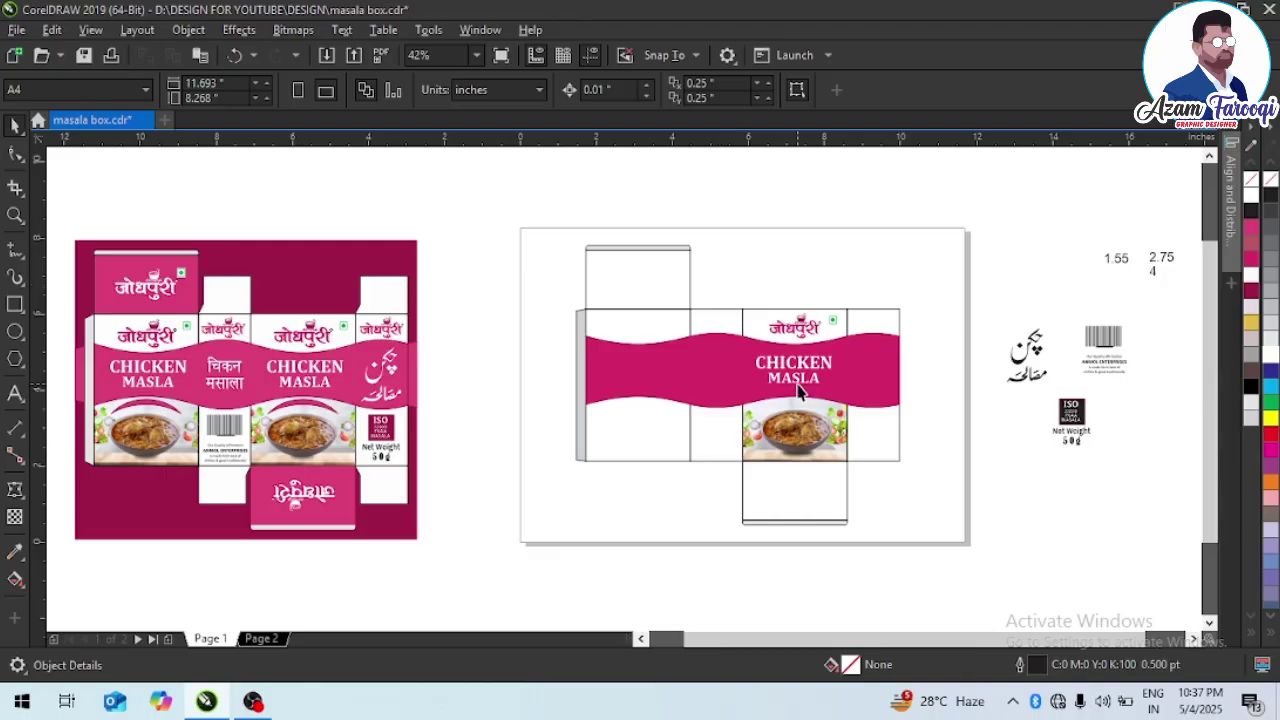
drag(845, 476, 845, 476)
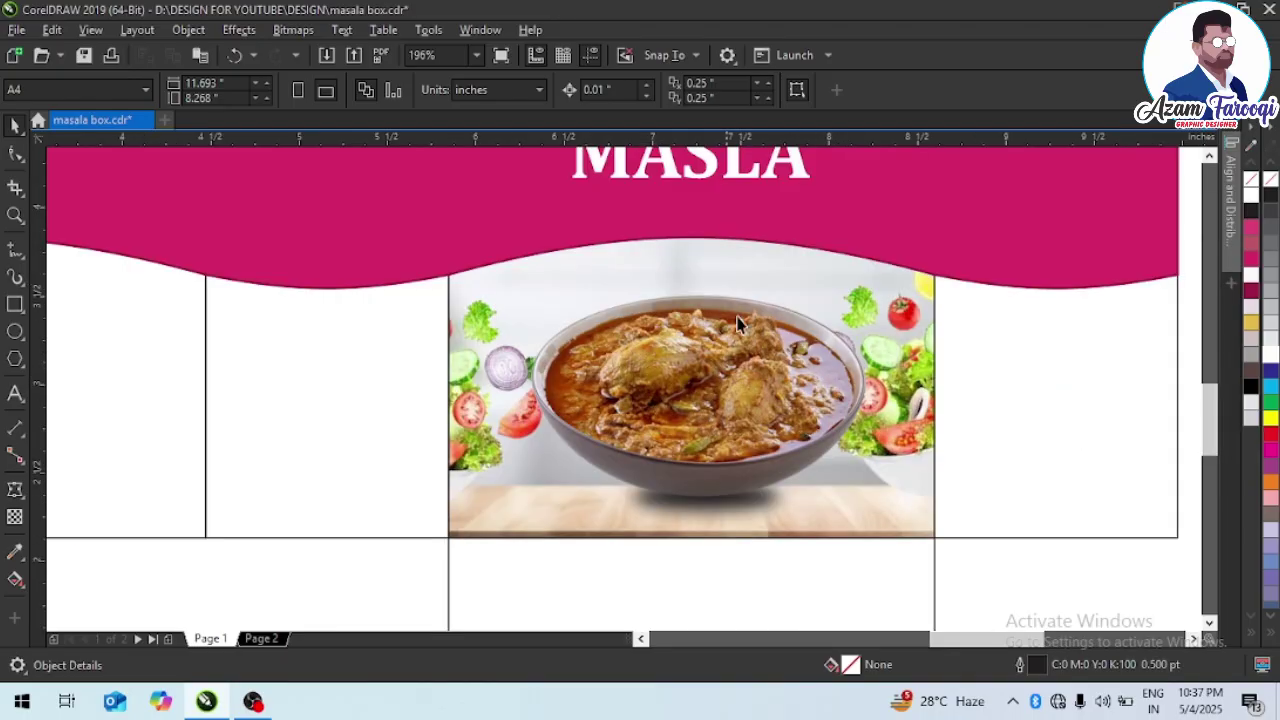
- Draw an ellipse about 2.336 by 0.938 inches over the bowl in the second wide panel, like the reference's arc, and adjust its position
key(F4)
drag(214, 369, 406, 441)
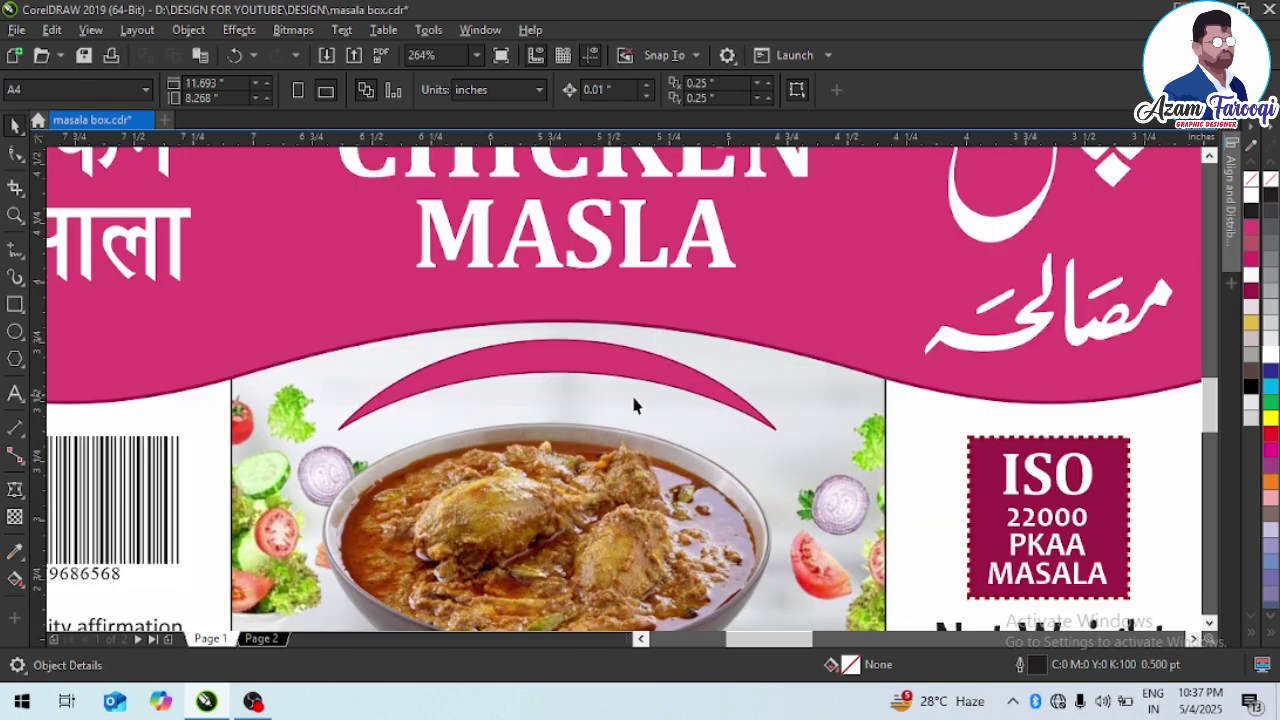
key(F4)
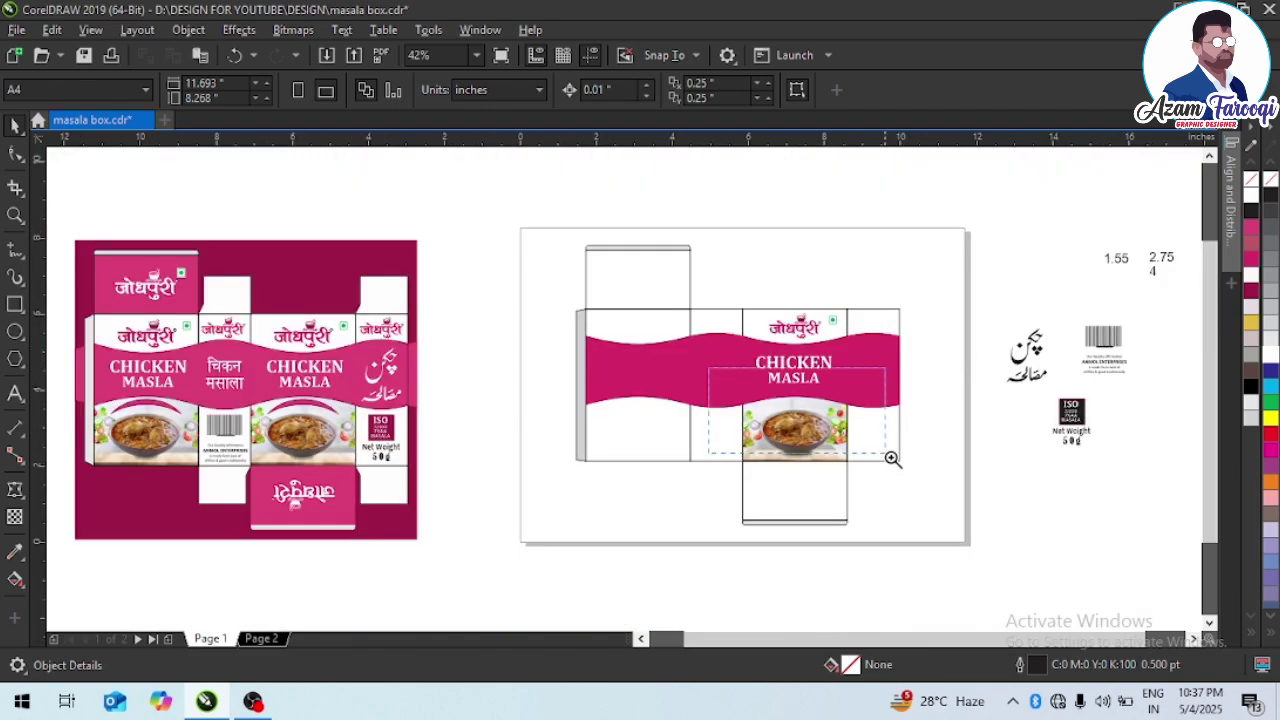
scroll(900, 475, up, 4)
click(15, 330)
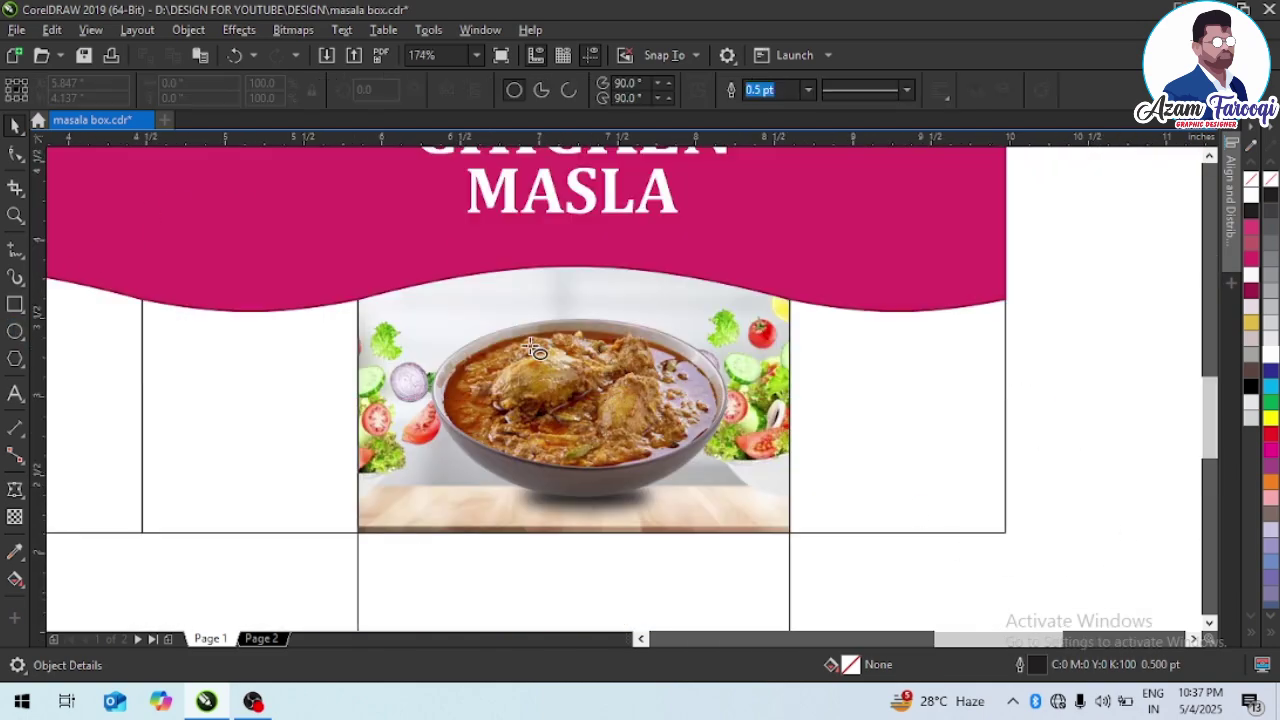
drag(410, 296, 783, 437)
key(space)
drag(666, 309, 652, 302)
shift+click(731, 246)
key(c)
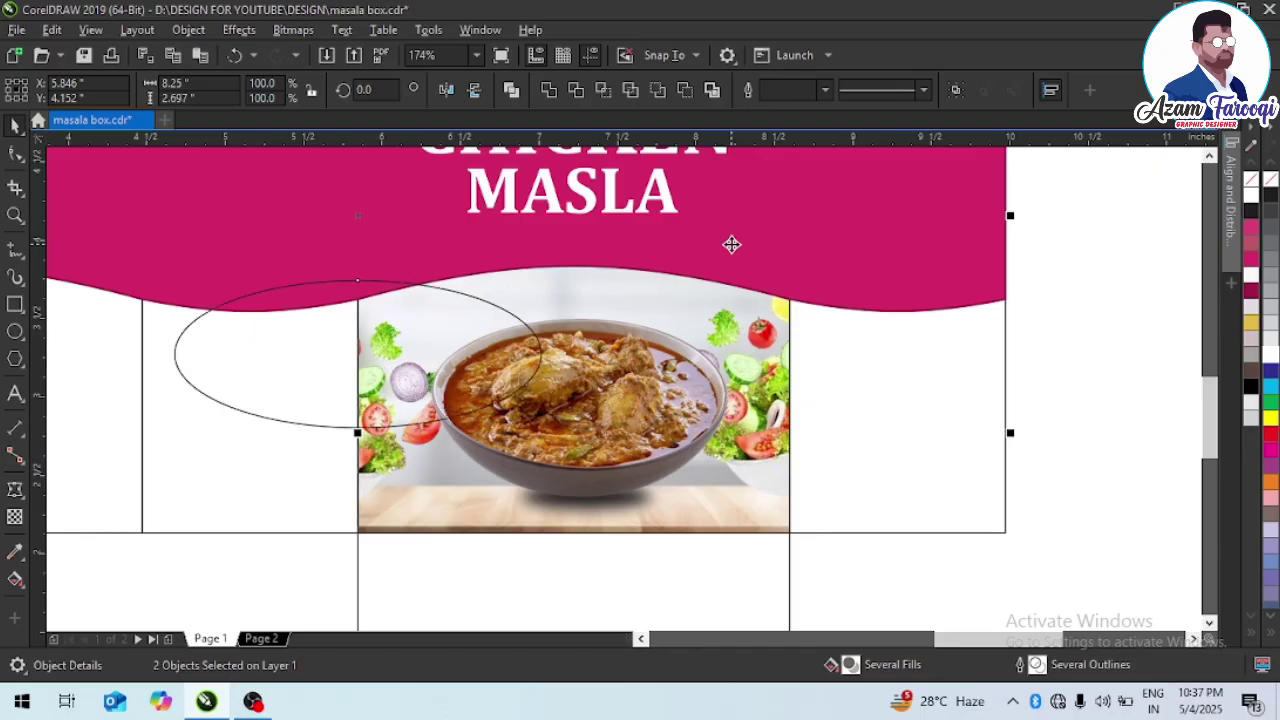
key(ctrl+z)
- Centre the ellipse horizontally on the second wide panel's rectangle
click(659, 311)
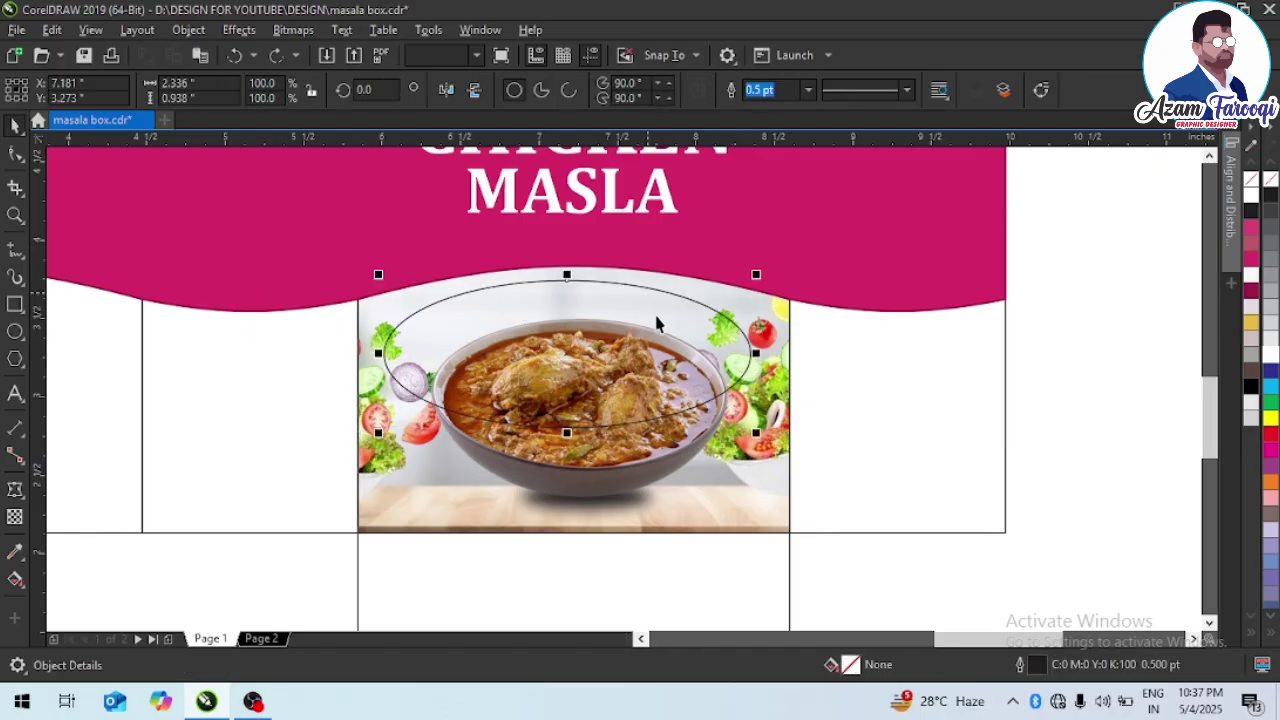
shift+click(775, 508)
key(c)
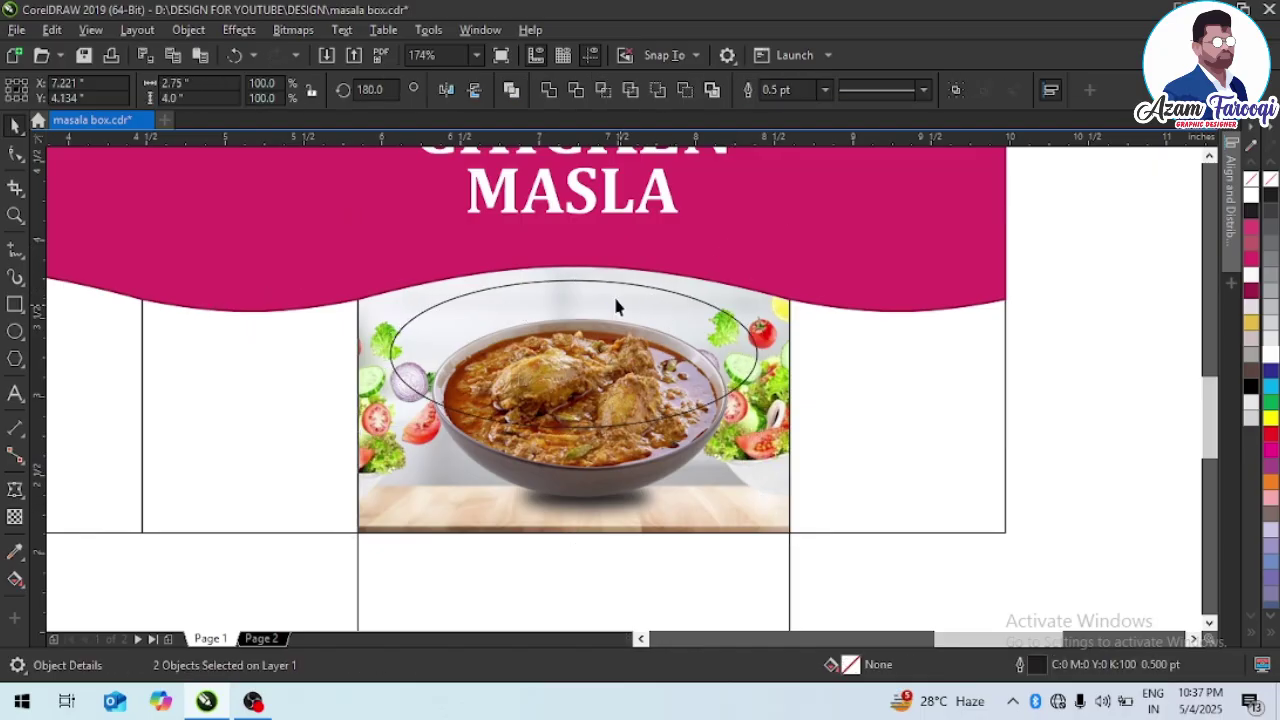
- Duplicate the ellipse slightly lower at a centre height of about 3.147 inches and widen the copy symmetrically to about 3.047 inches
click(609, 294)
drag(609, 294, 606, 314)
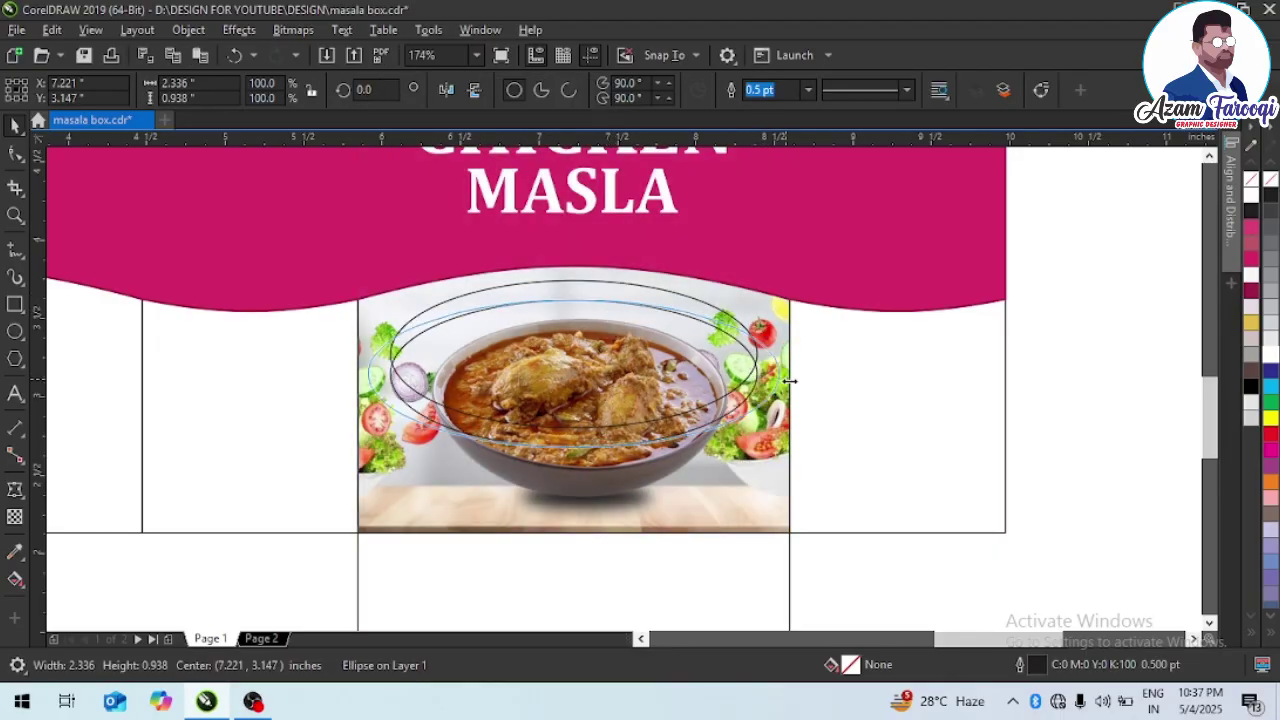
drag(790, 380, 818, 381)
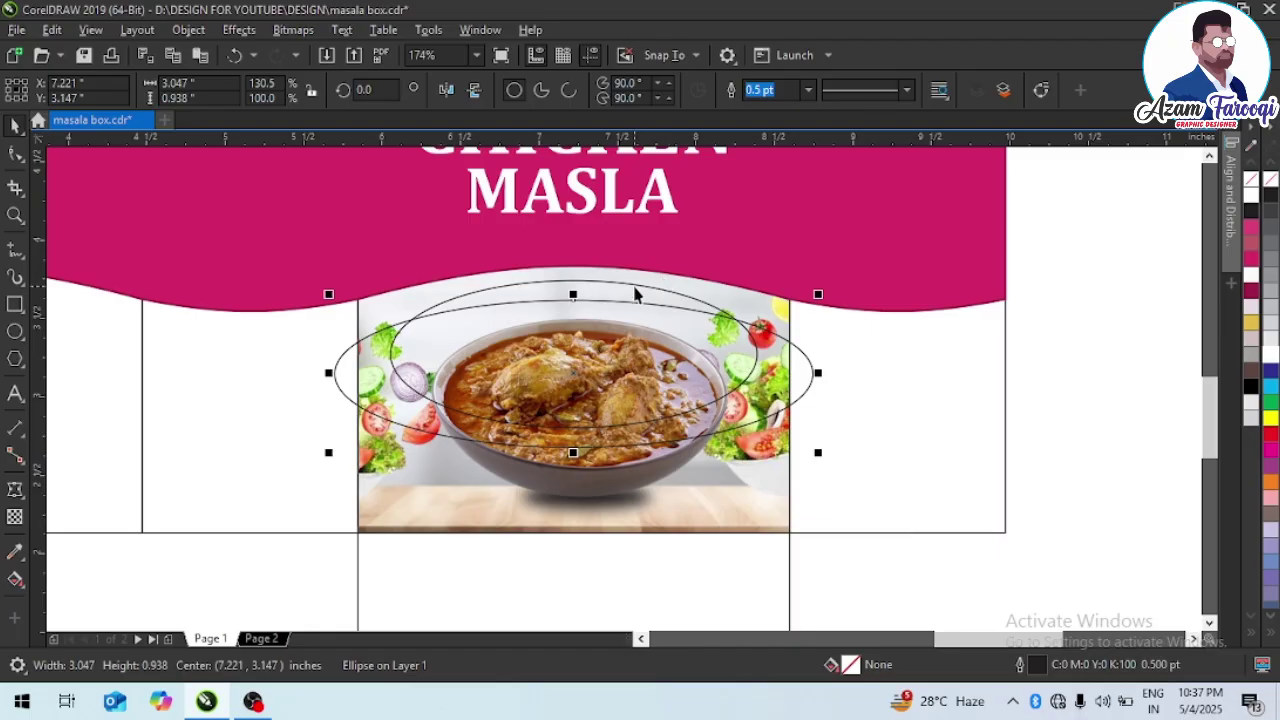
- Trim the smaller ellipse with the wider one and delete the wider ellipse to leave a crescent above the bowl
click(814, 383)
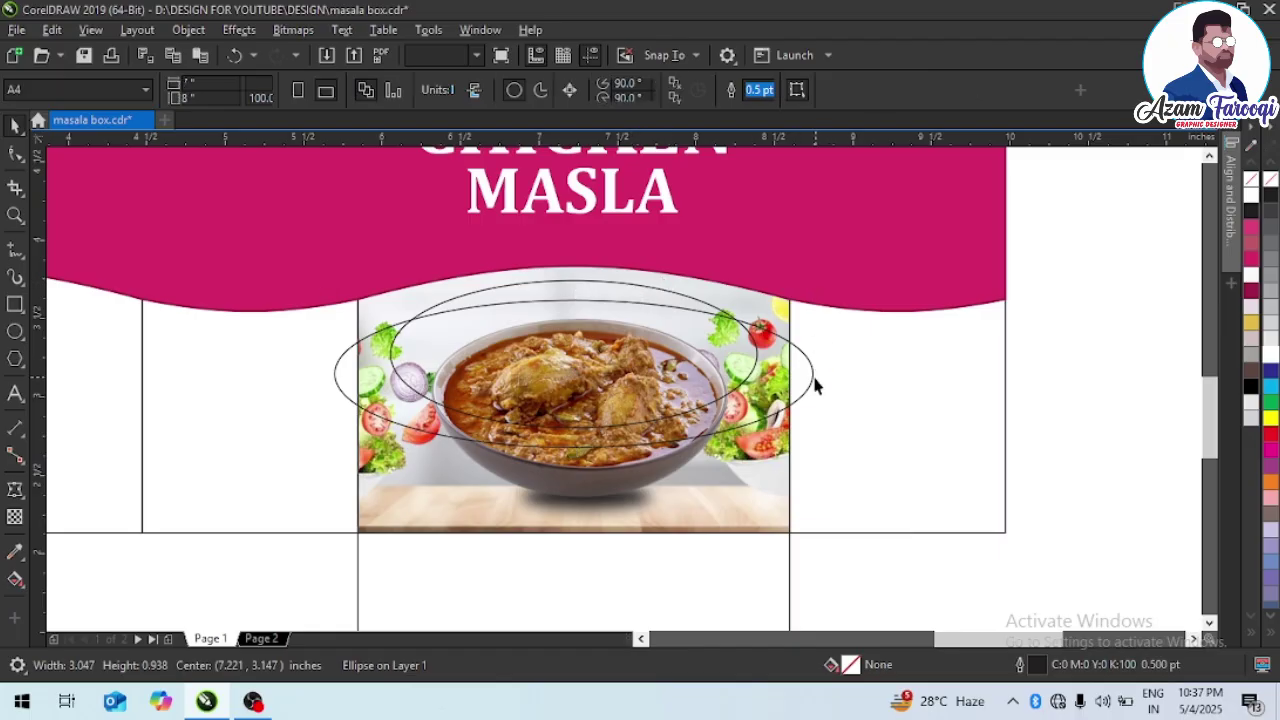
click(809, 380)
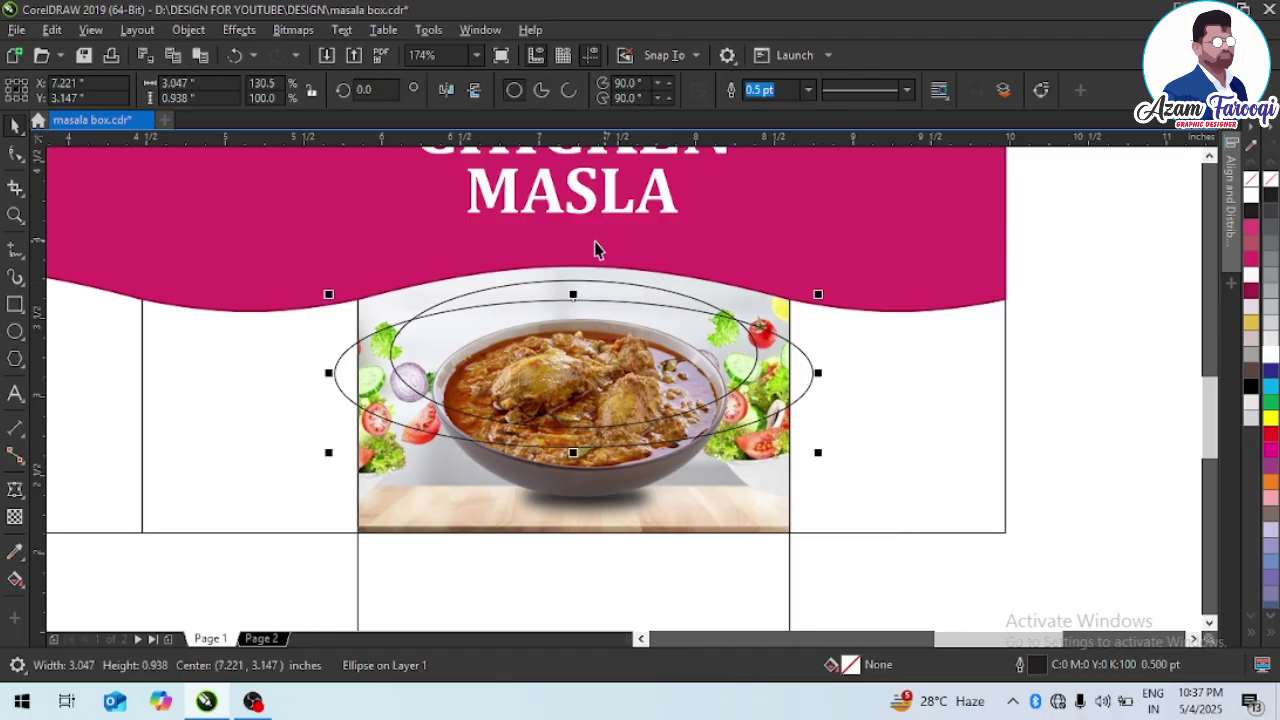
shift+click(604, 285)
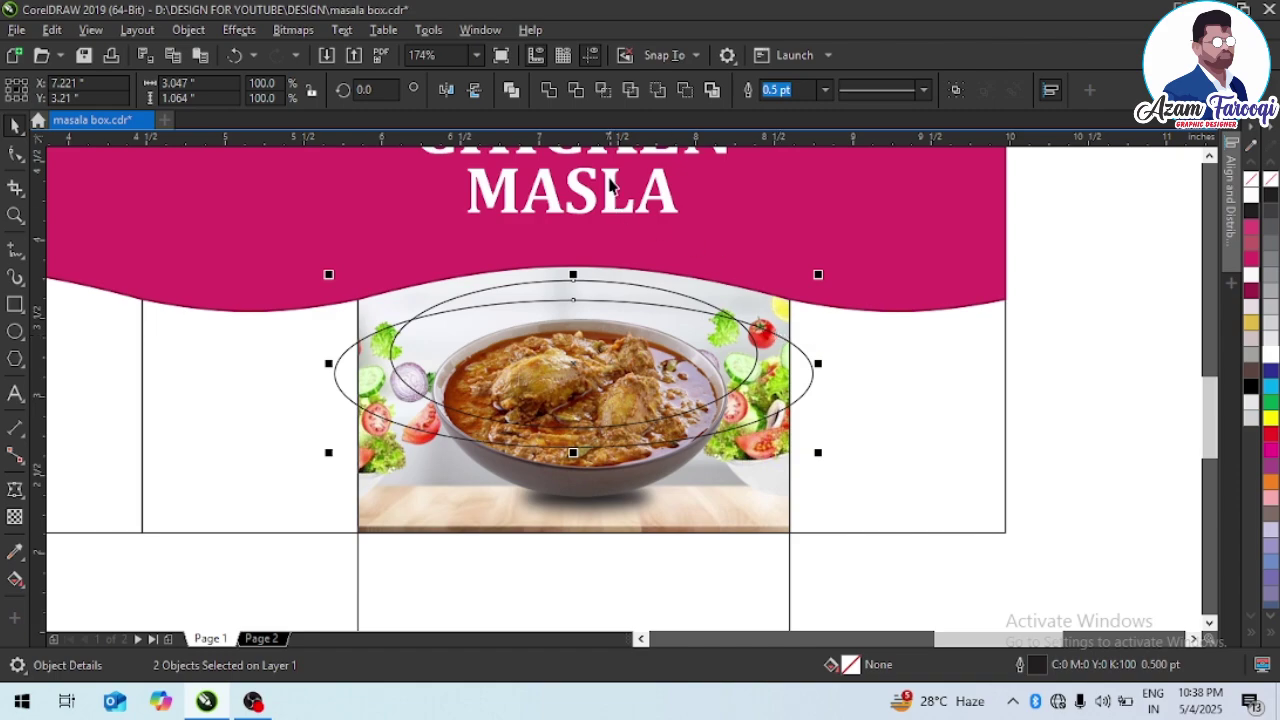
click(577, 96)
click(806, 398)
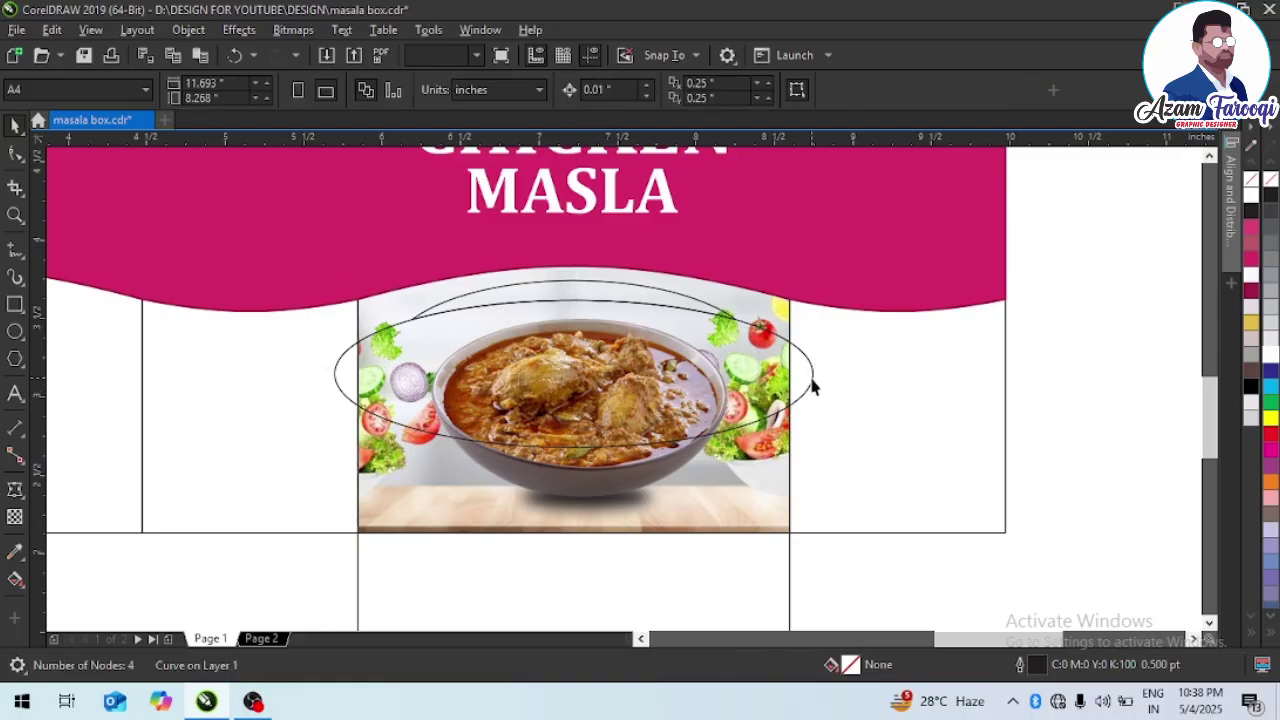
click(813, 376)
key(Delete)
- Fill the crescent with pink R215 G43 B102 and remove its outline
click(614, 308)
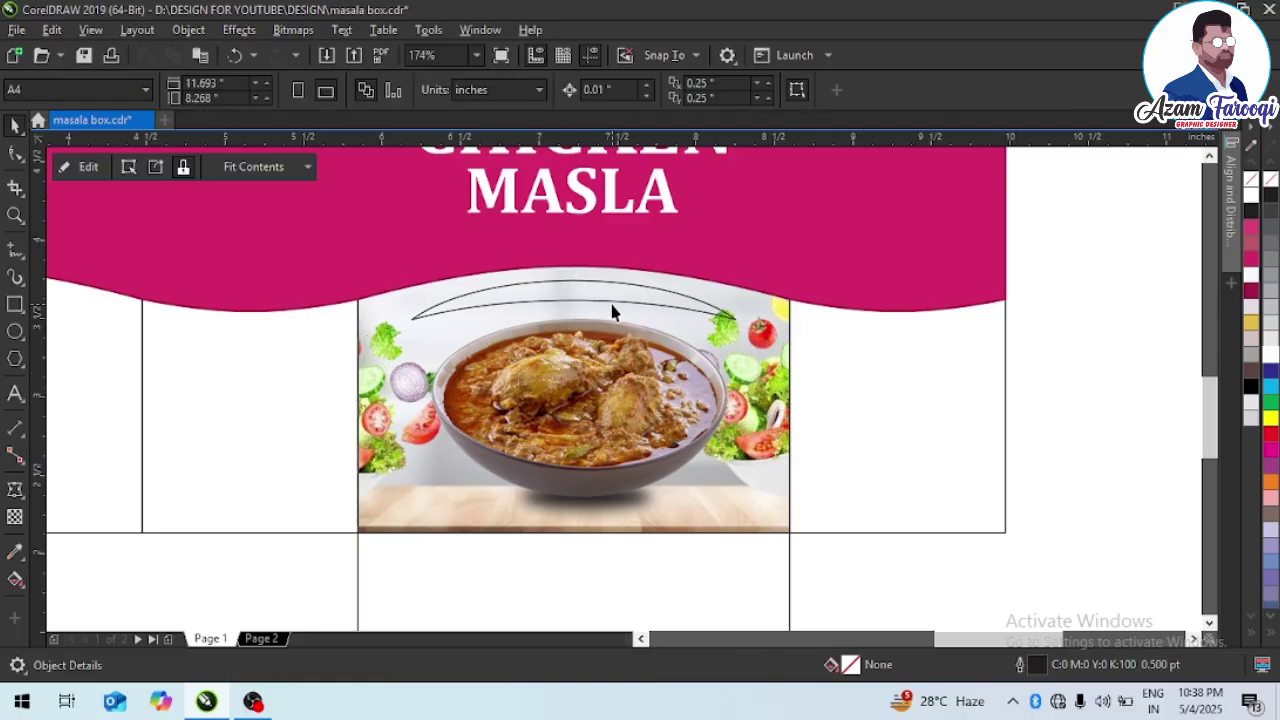
click(646, 295)
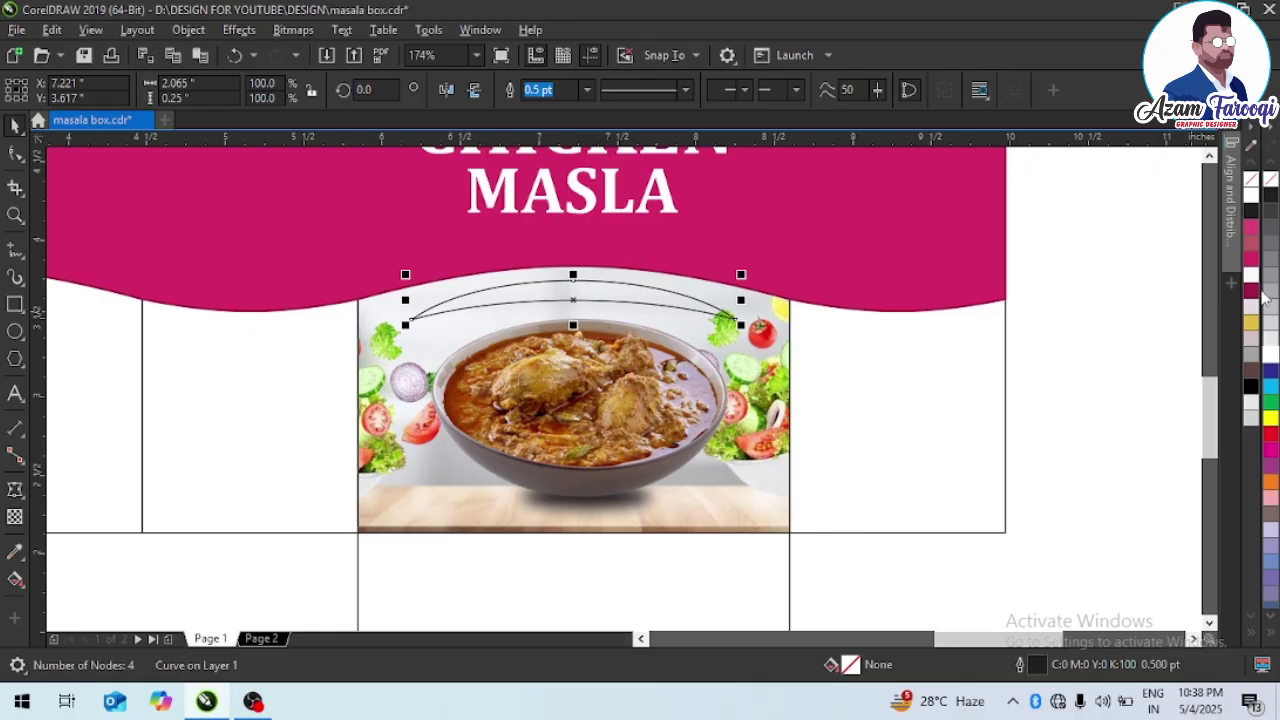
click(1253, 260)
right_click(1251, 182)
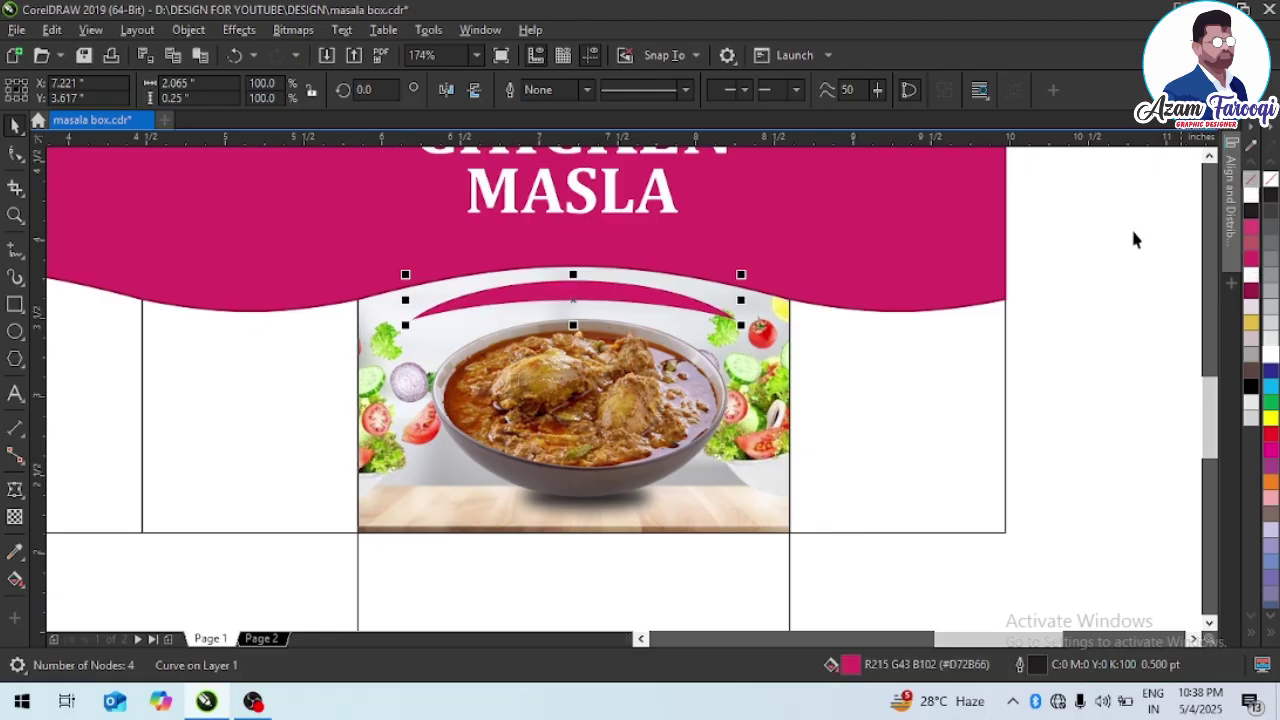
- Shift the vegetable images outward inside the second wide panel's PowerClip, moving the right-hand one farther, and finish editing
click(775, 415)
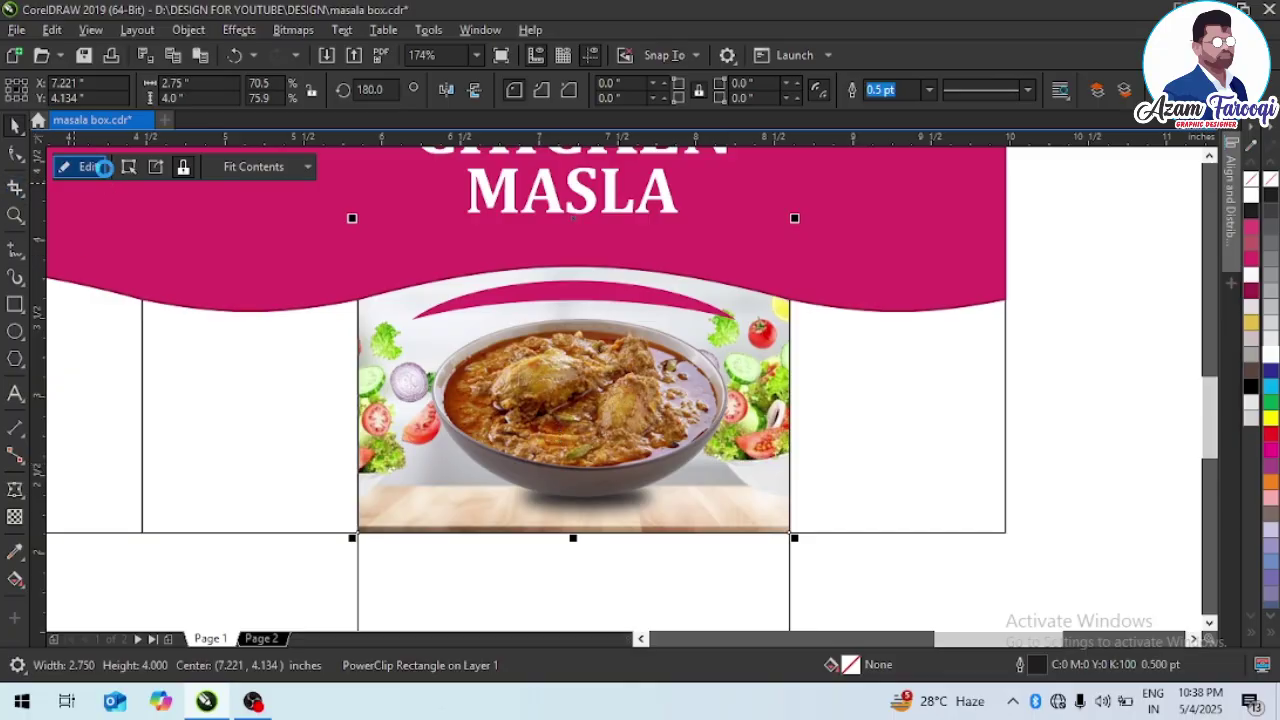
mouse_move(779, 446)
mouse_down()
mouse_move(788, 490)
mouse_move(838, 457)
mouse_up()
drag(321, 446, 310, 449)
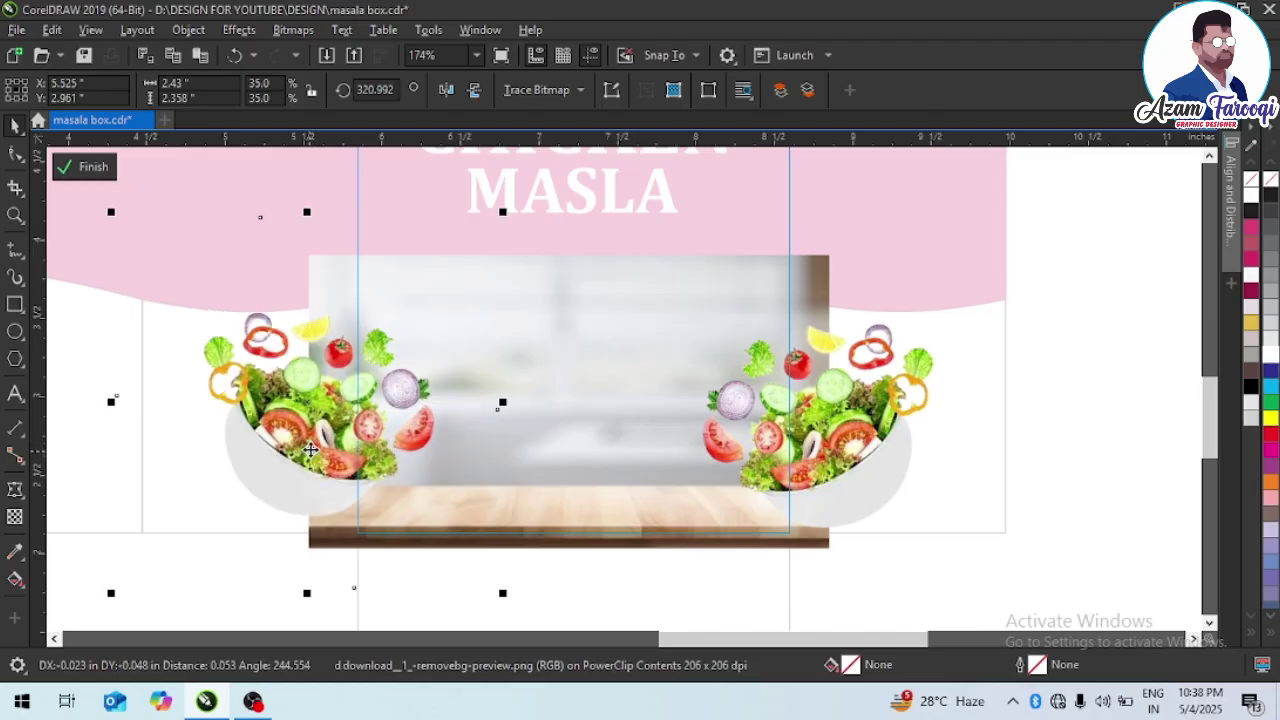
click(86, 166)
click(834, 397)
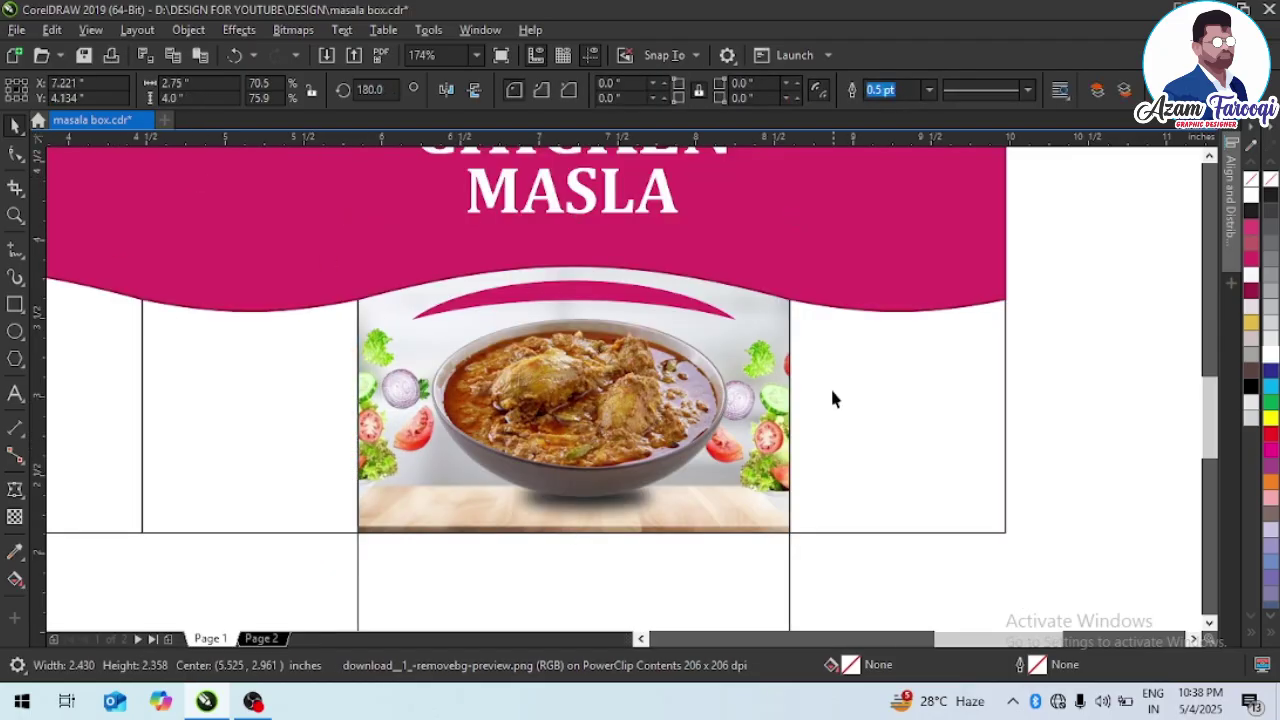
- Give the crescent a 1 pt dark pink outline in R159 G29 B73
click(586, 303)
right_click(1250, 291)
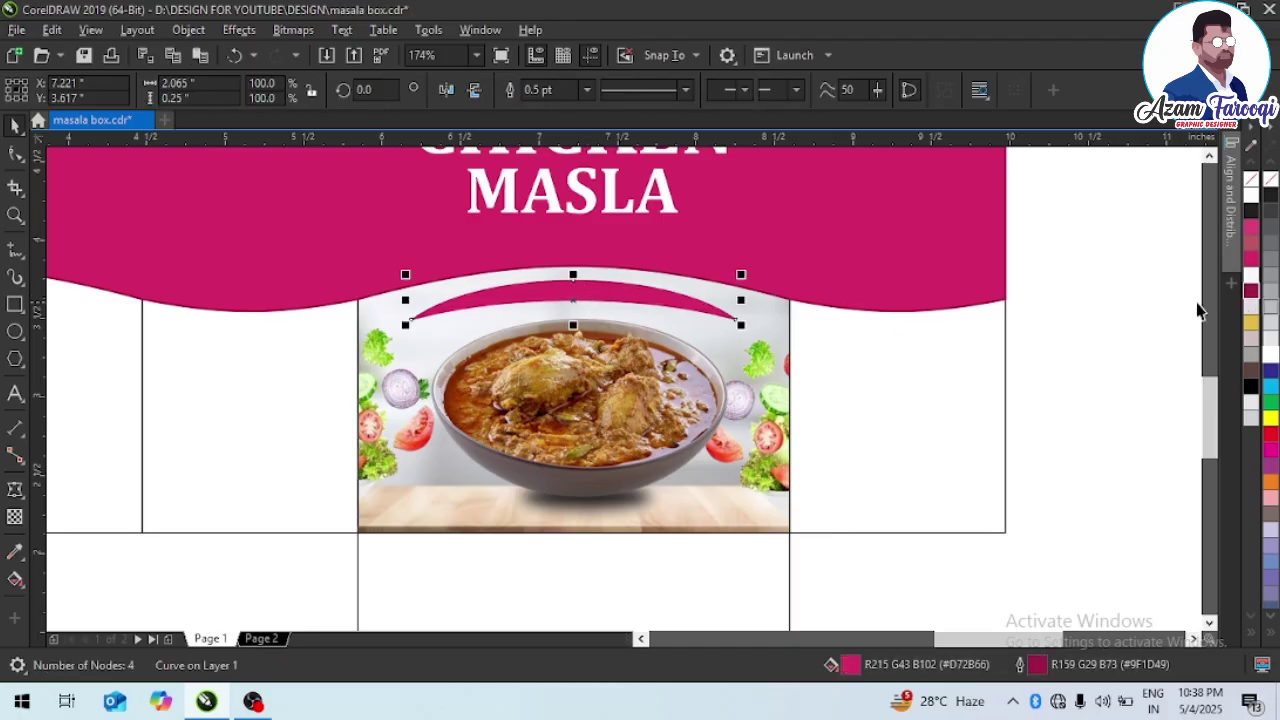
key(F12)
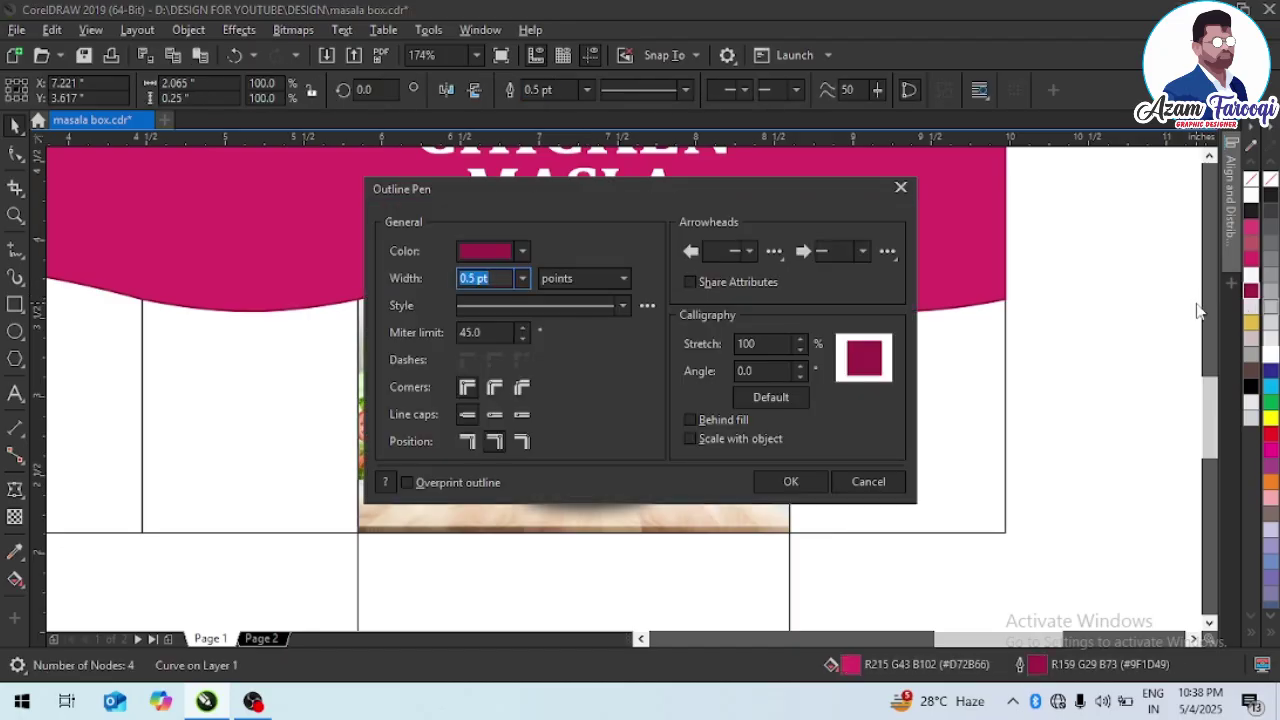
text(1)
key(Return)
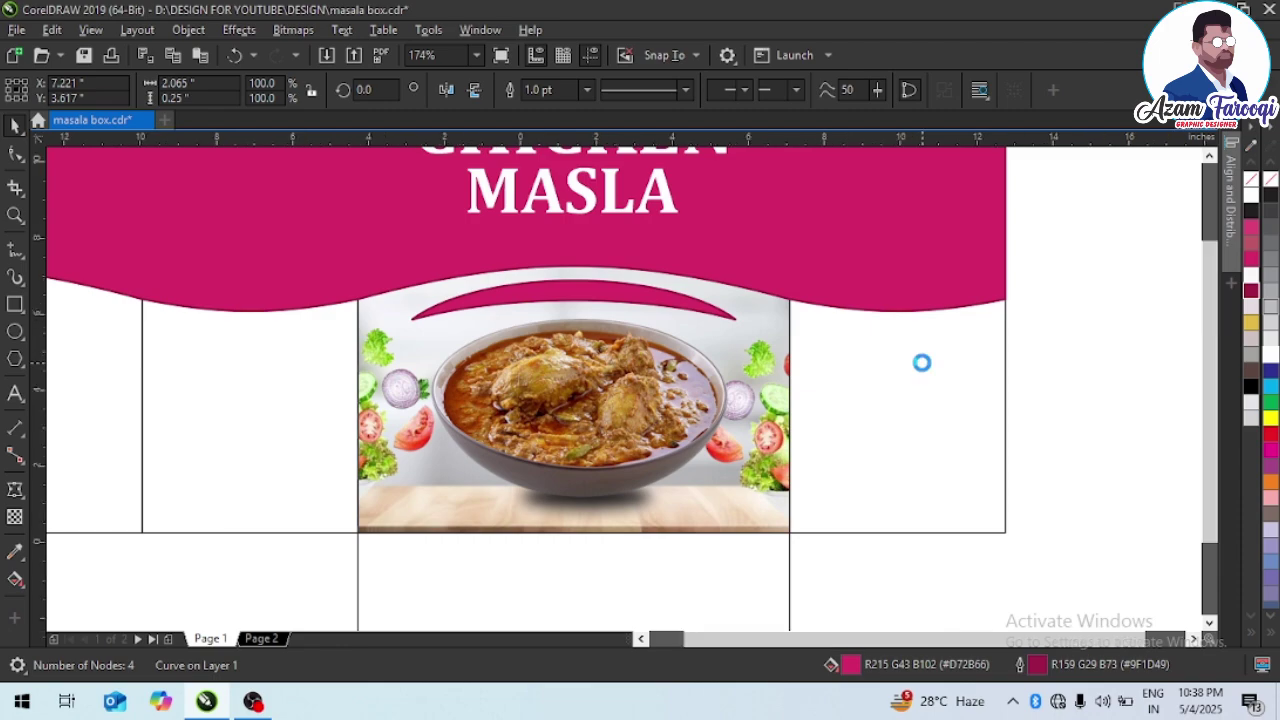
- Group the second wide panel's complete artwork and place a copy centred on the first wide panel
key(F4)
drag(726, 283, 870, 491)
key(ctrl+g)
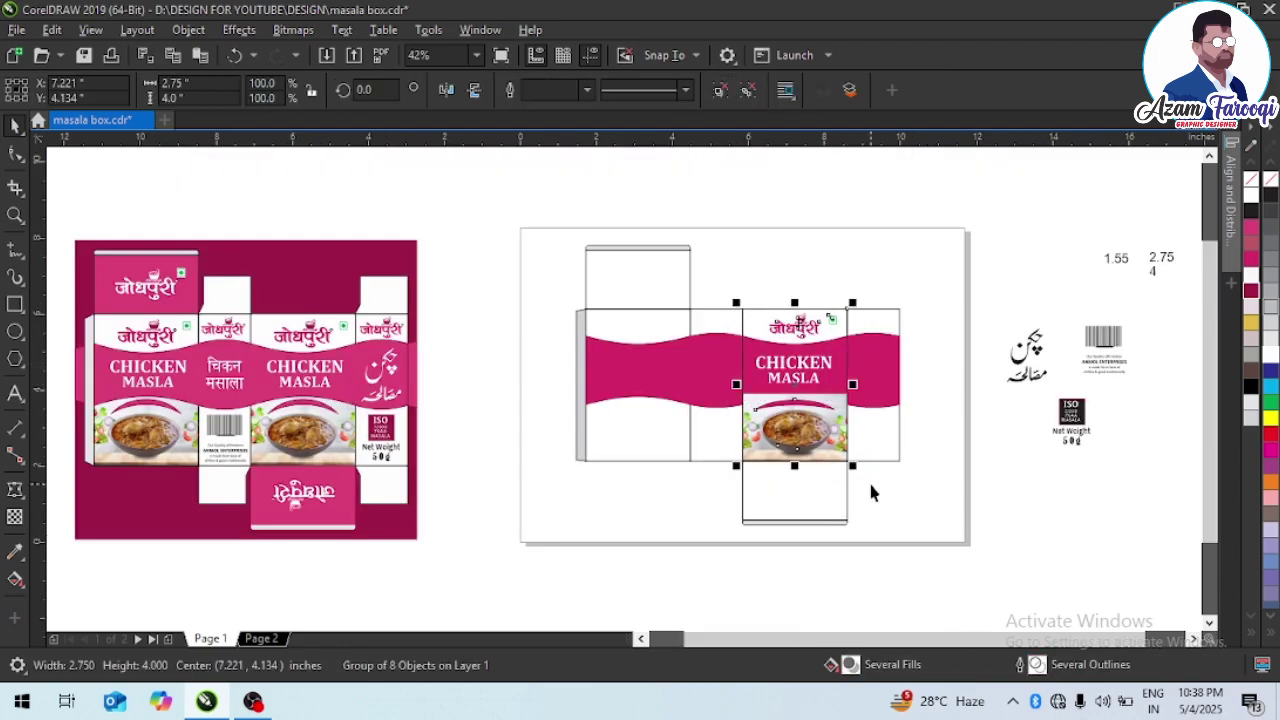
key(ctrl+c)
key(ctrl+v)
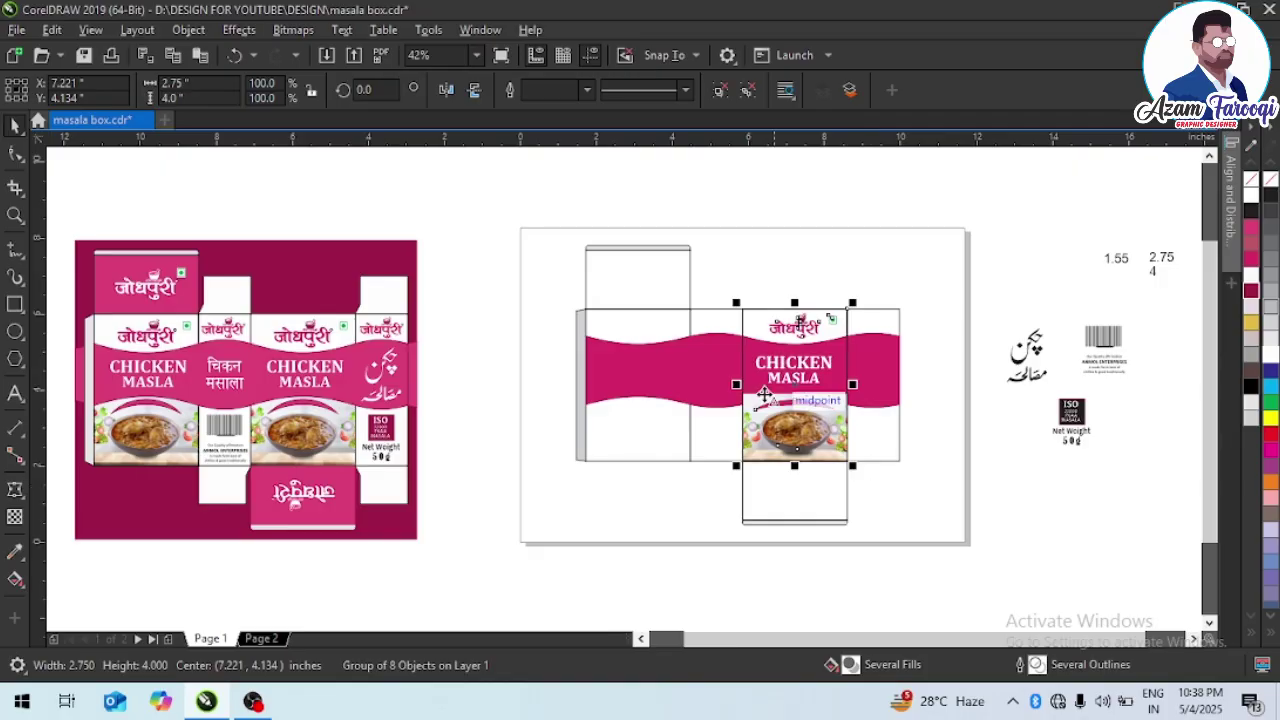
shift+click(668, 335)
key(c)
- Send the second wide panel's artwork group to the back, ungroup it and bring its CHICKEN MASLA title to the front
click(815, 442)
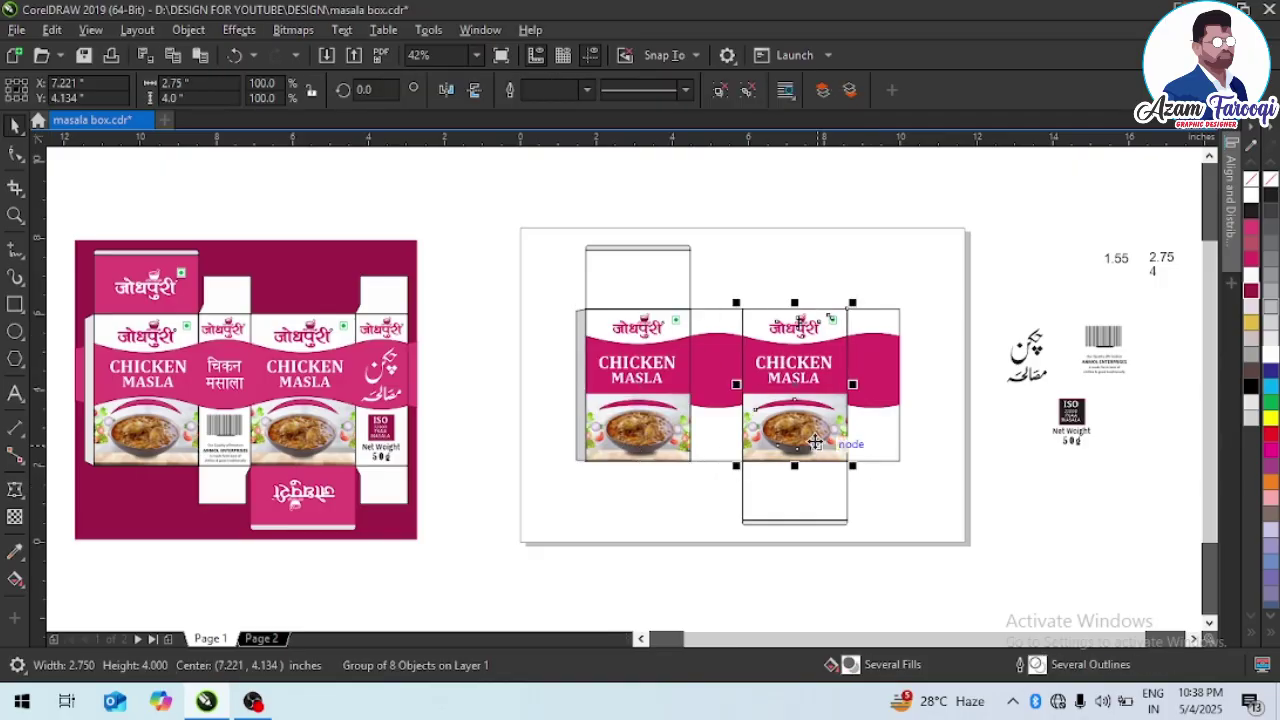
key(shift+Page_Down)
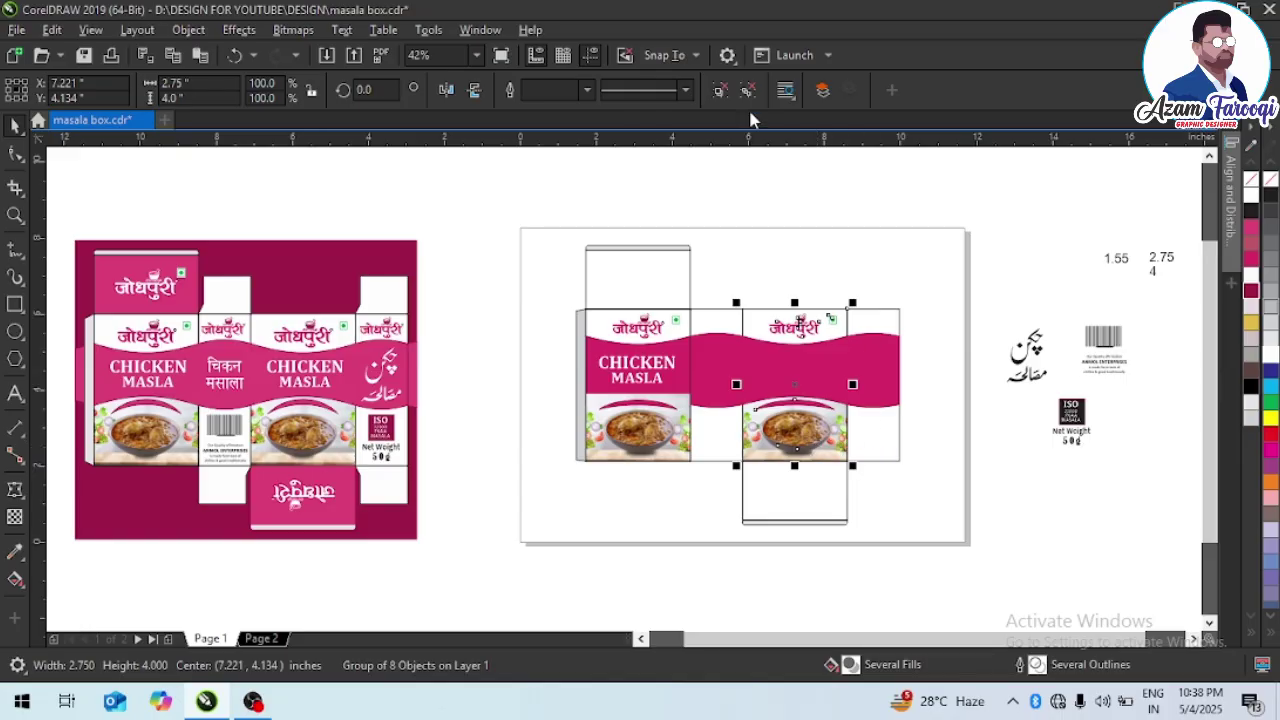
drag(723, 343, 877, 410)
key(shift+Page_Up)
key(Escape)
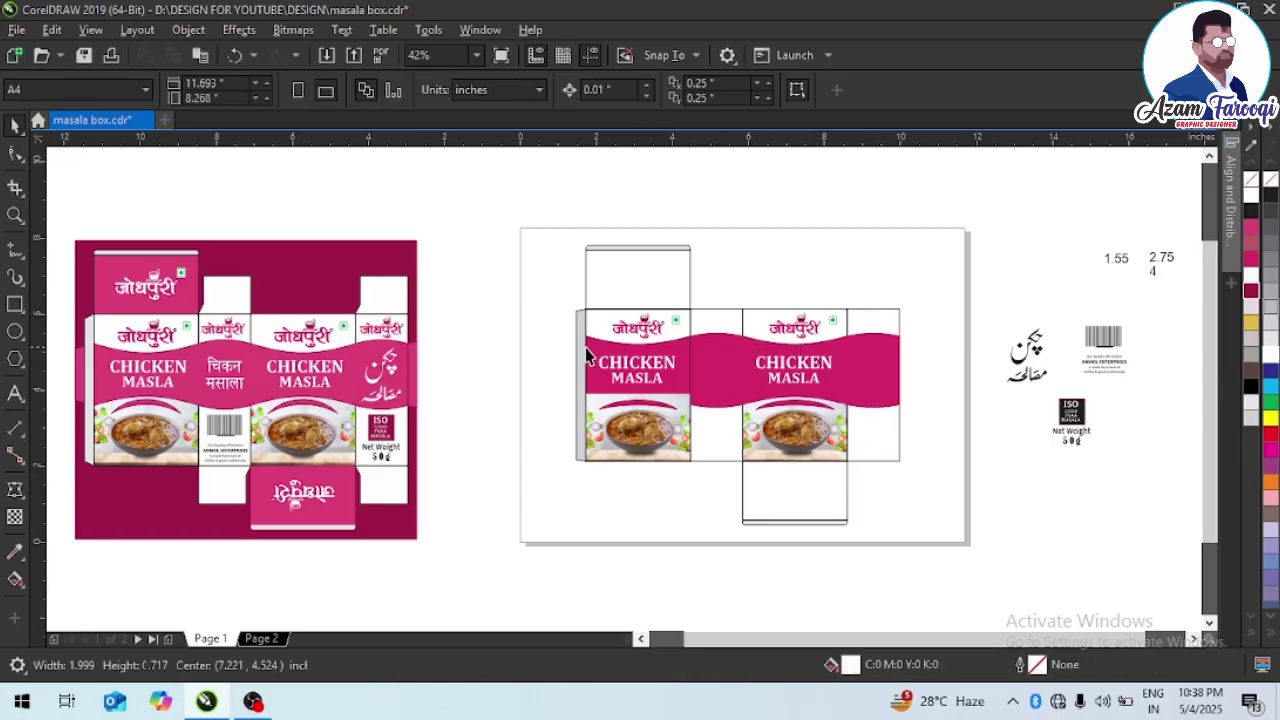
- Bring the wavy pink band in front of the artwork on both wide panels
scroll(833, 366, up, 2)
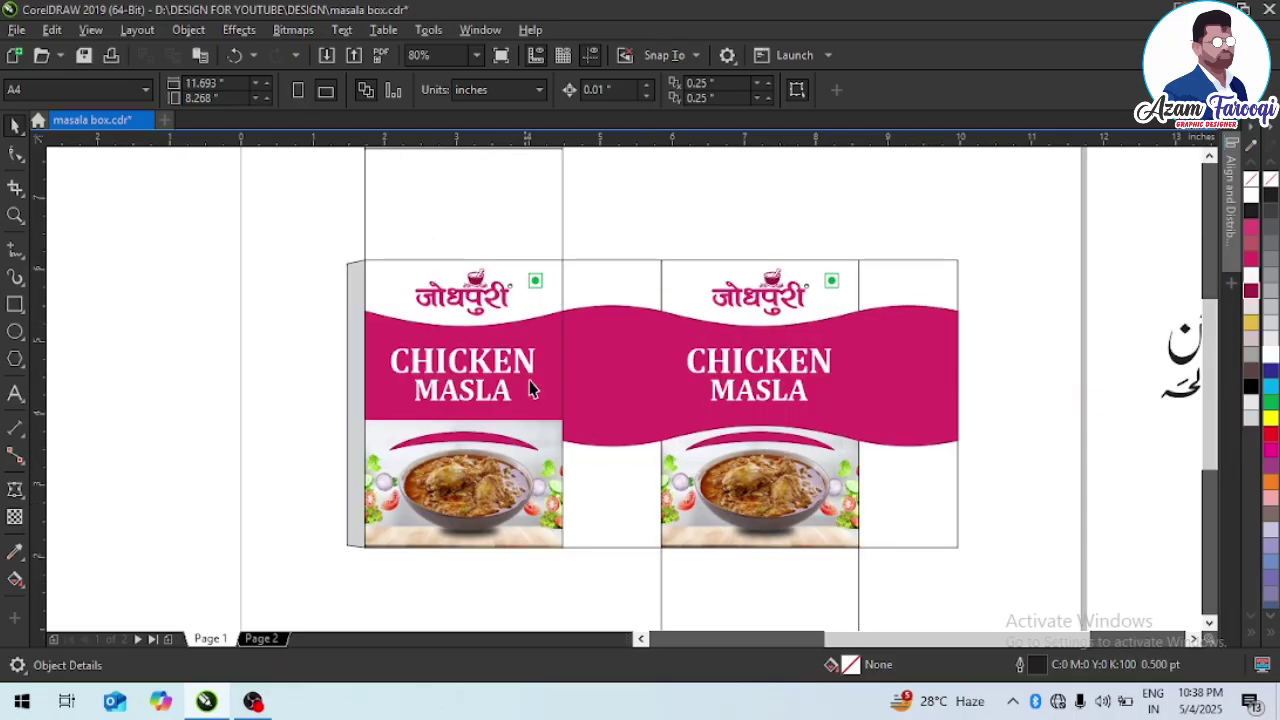
scroll(600, 376, down, 2)
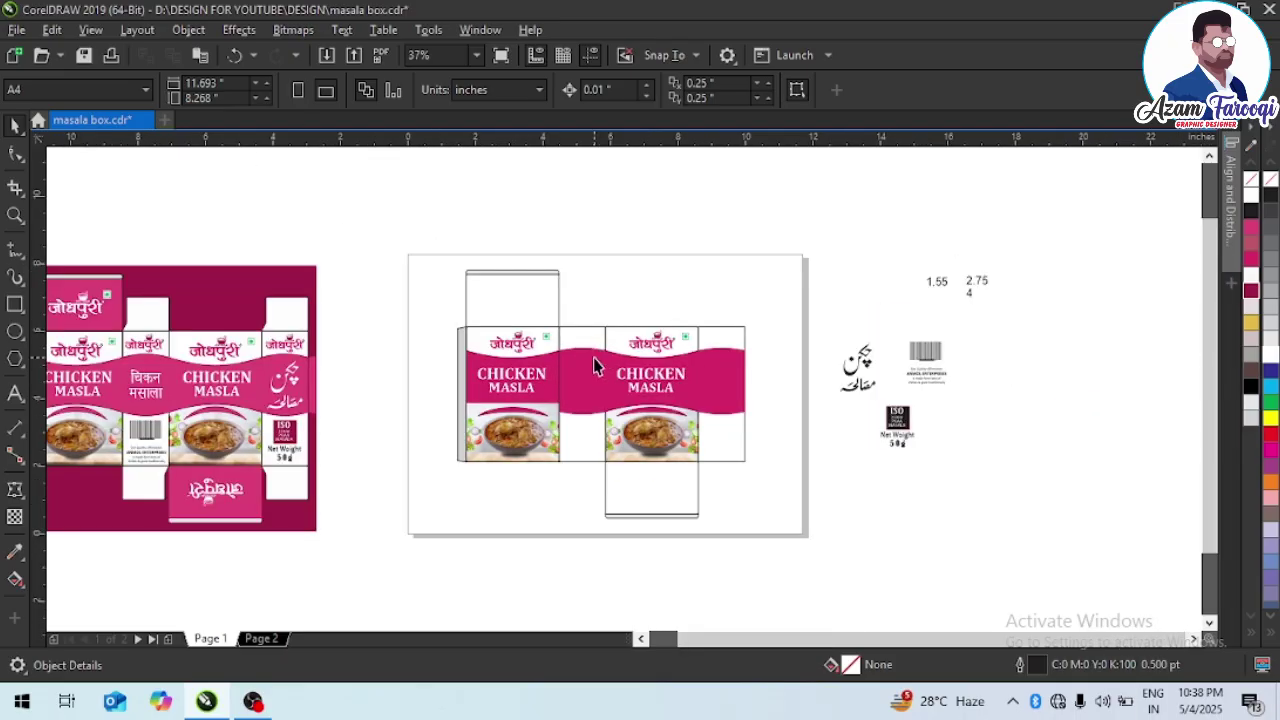
click(595, 360)
key(shift+Page_Up)
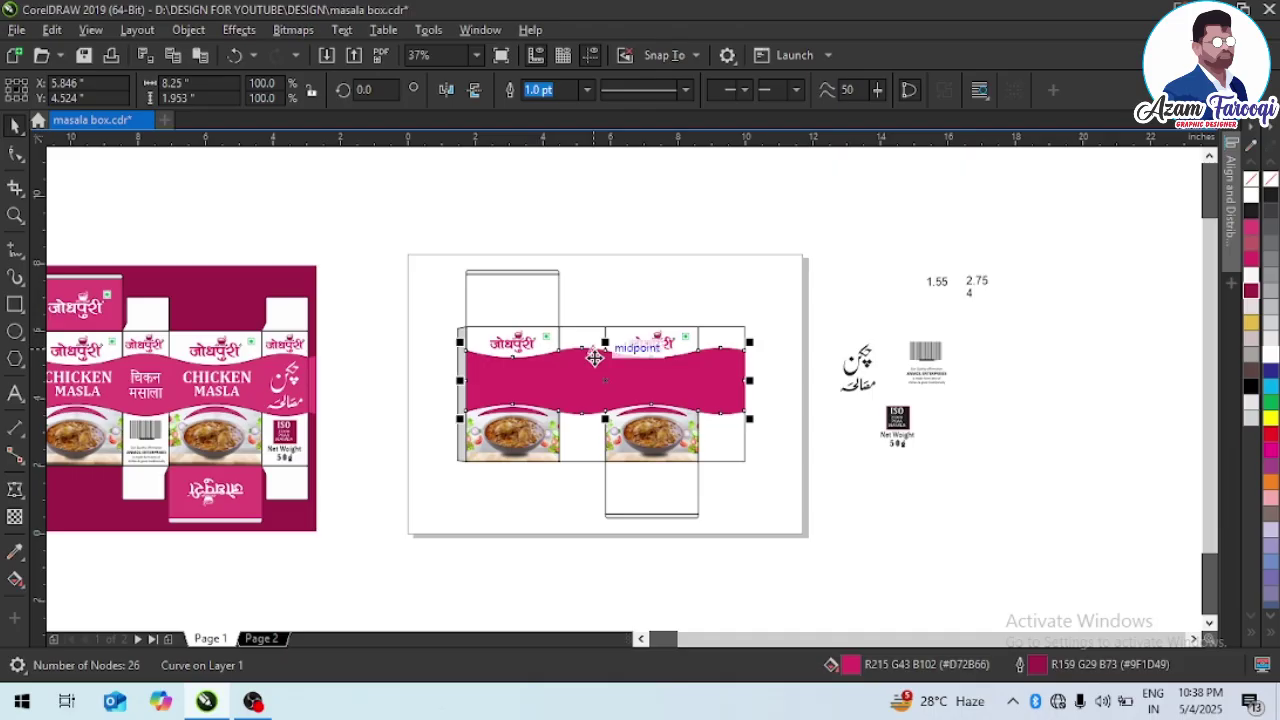
- Ungroup the first wide panel's artwork and bring its CHICKEN MASLA title in front of the pink band
click(505, 436)
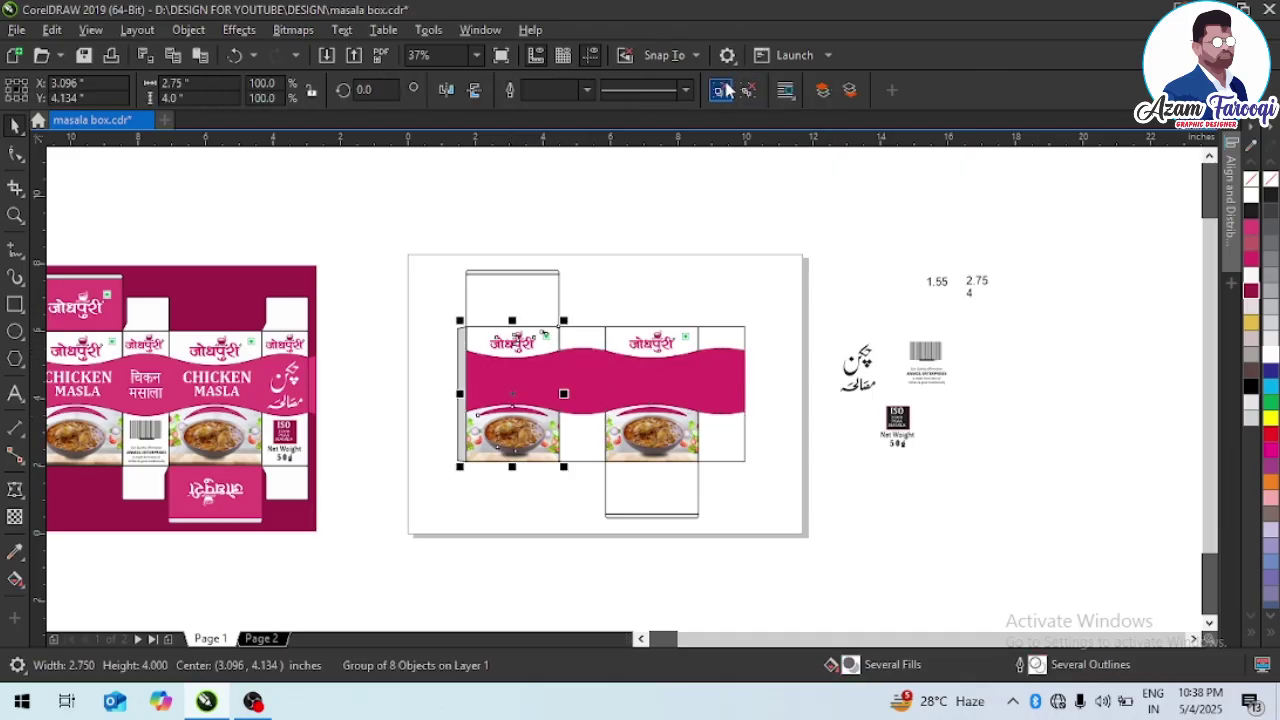
click(724, 90)
click(514, 380)
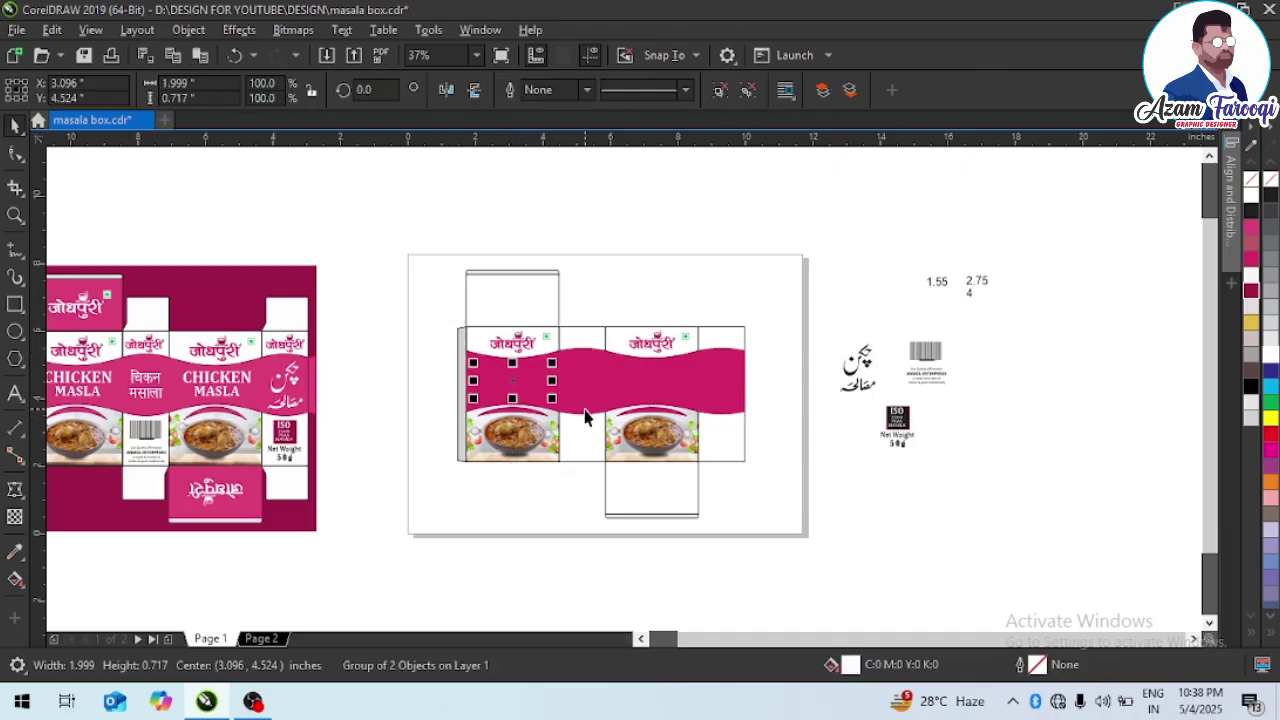
key(shift+Page_Up)
click(374, 280)
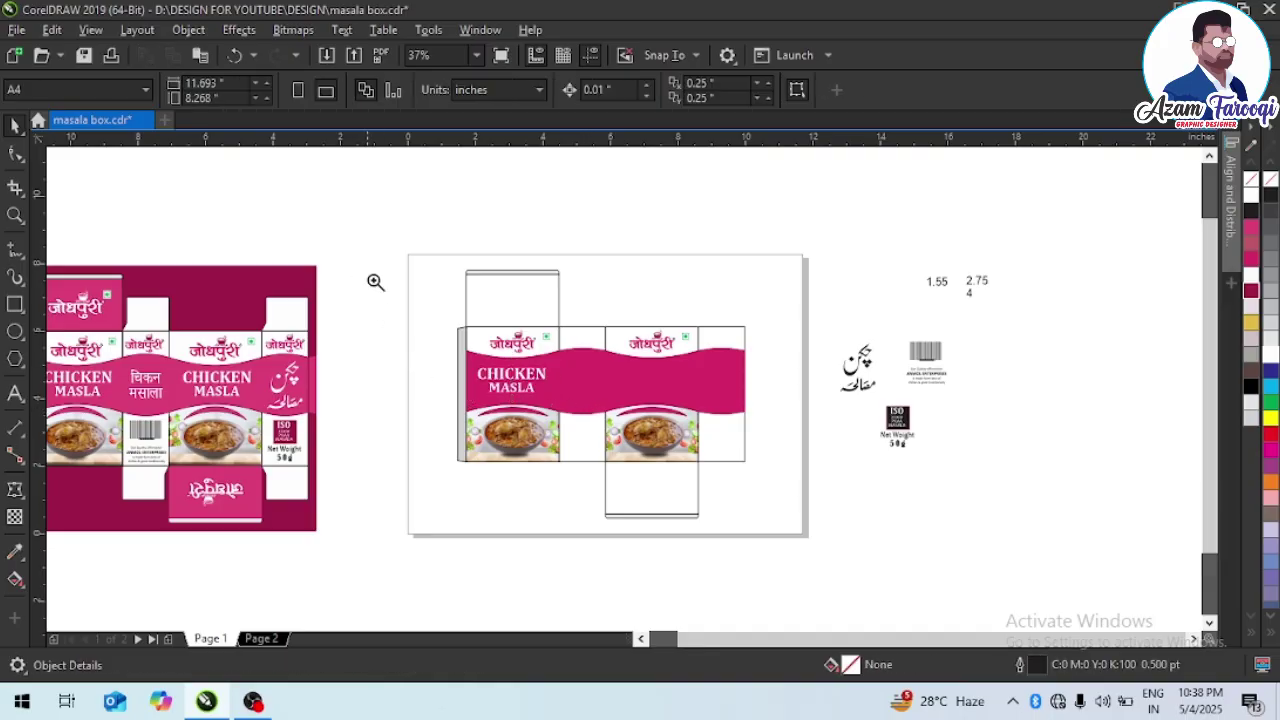
- Select the hidden CHICKEN MASLA title on the second wide panel and bring it in front of the pink band
drag(580, 332, 886, 466)
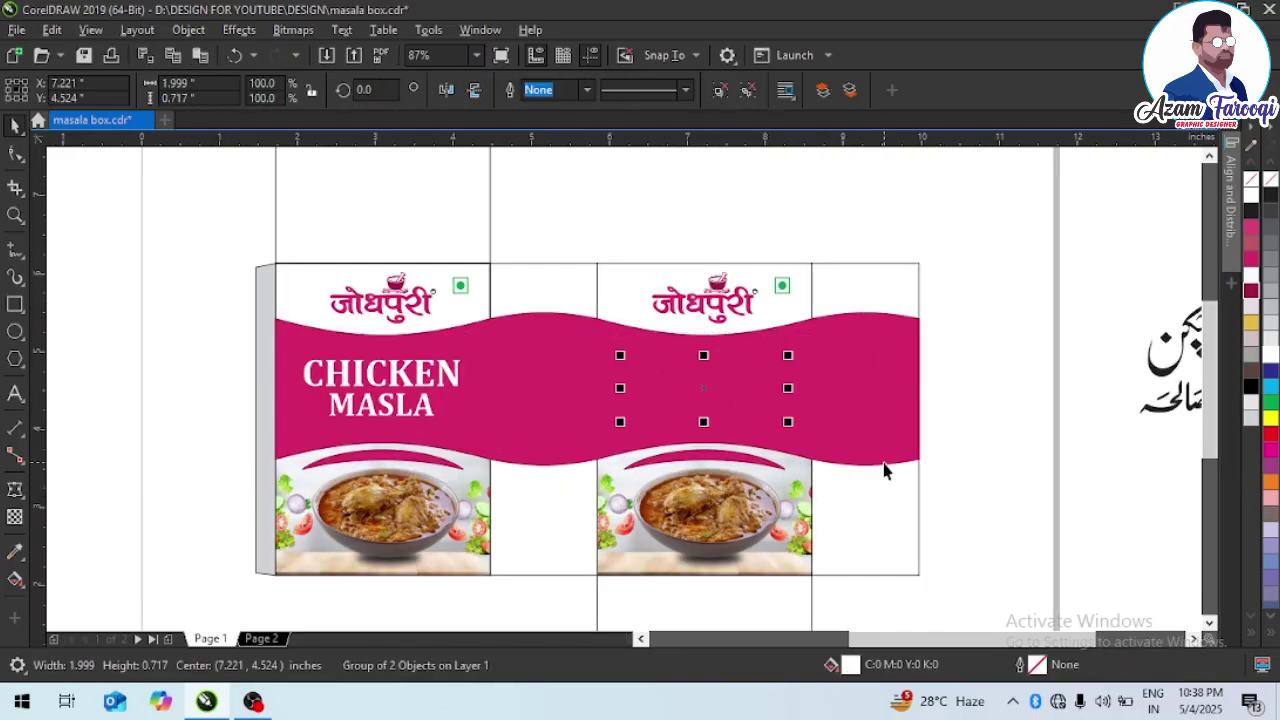
key(Escape)
scroll(676, 400, down, 2)
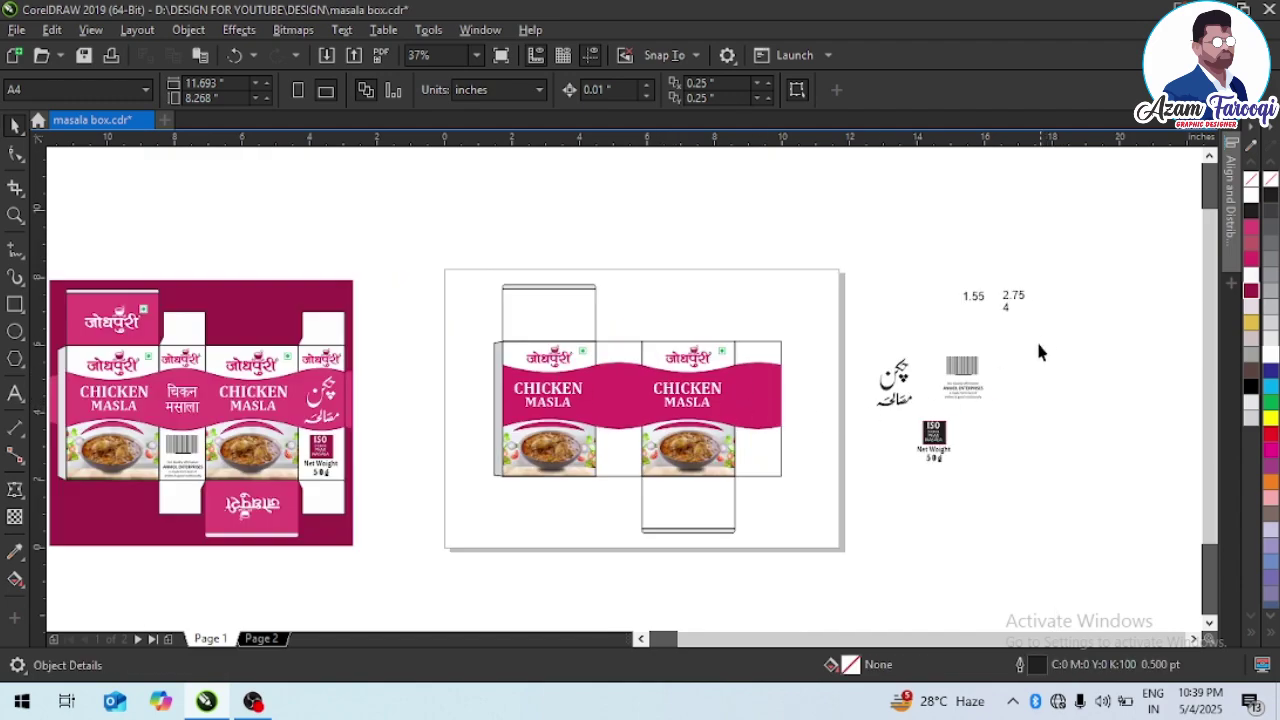
- Move the Urdu product name onto the pink band of the last narrow panel and fill it white
drag(898, 380, 733, 390)
scroll(733, 390, up, 5)
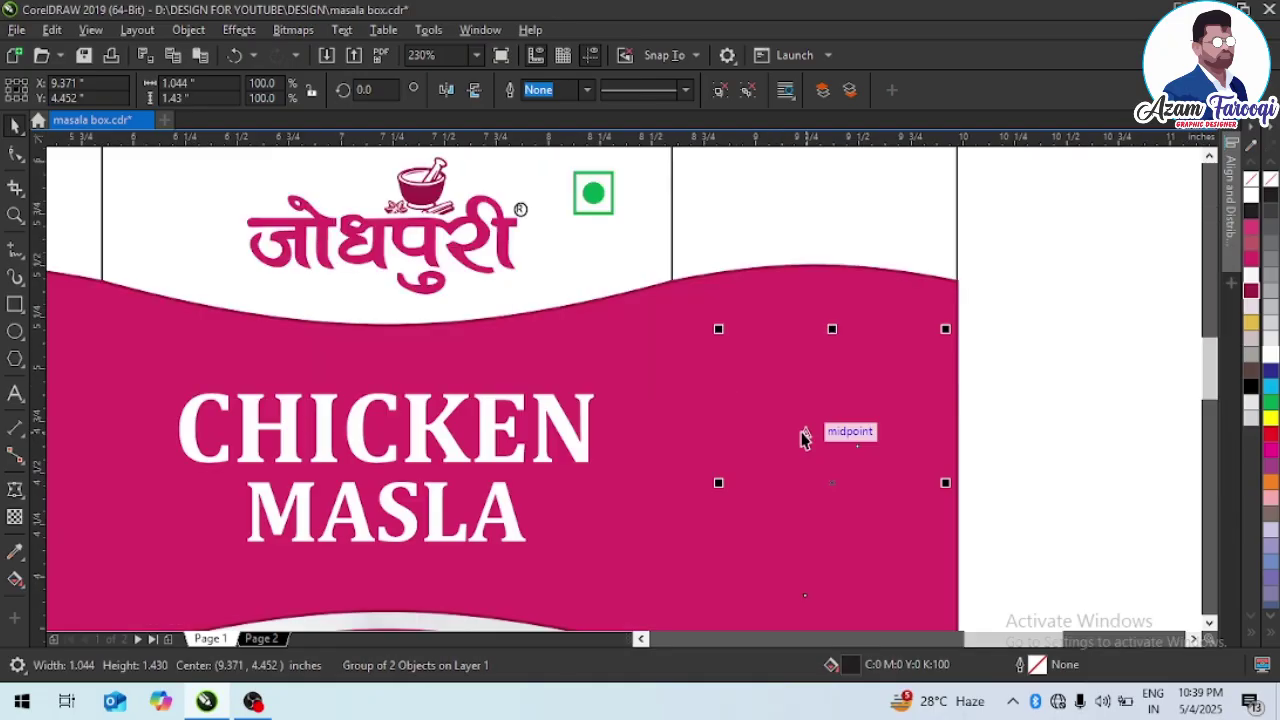
click(1270, 355)
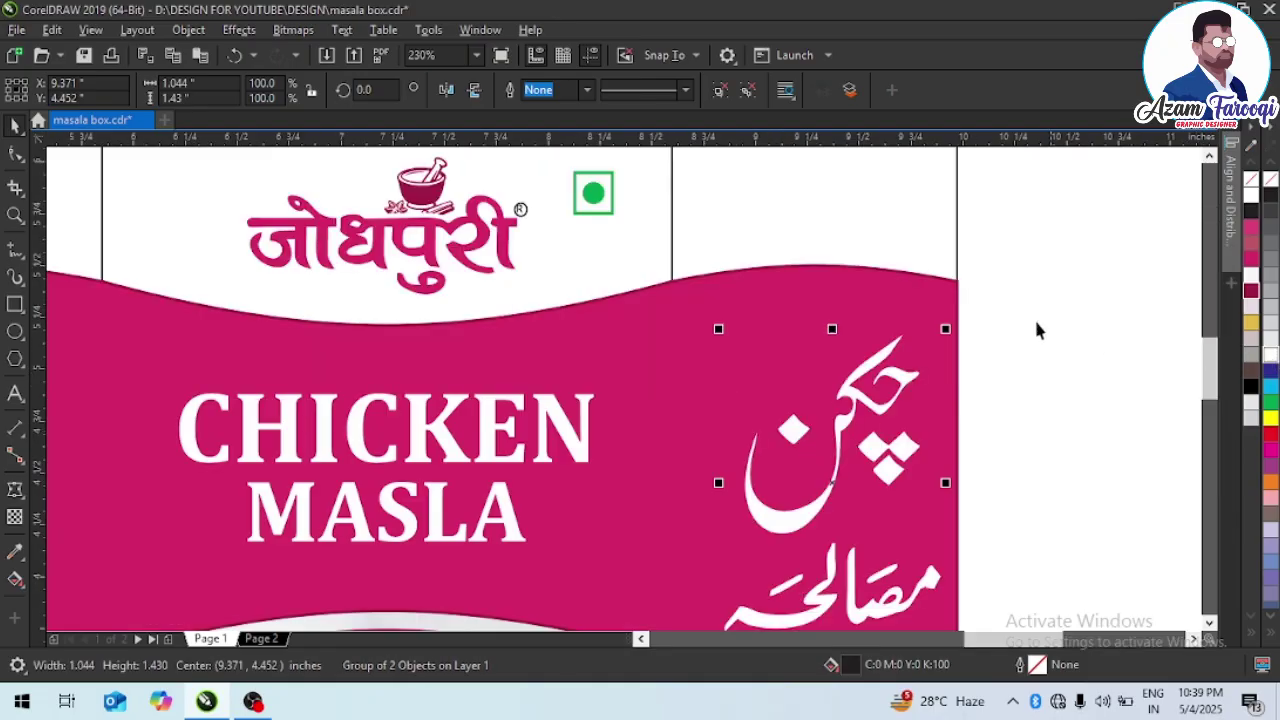
- Center the Urdu title horizontally on the last narrow panel, undoing the mistaken alignment to the pink band
shift+click(851, 294)
key(l)
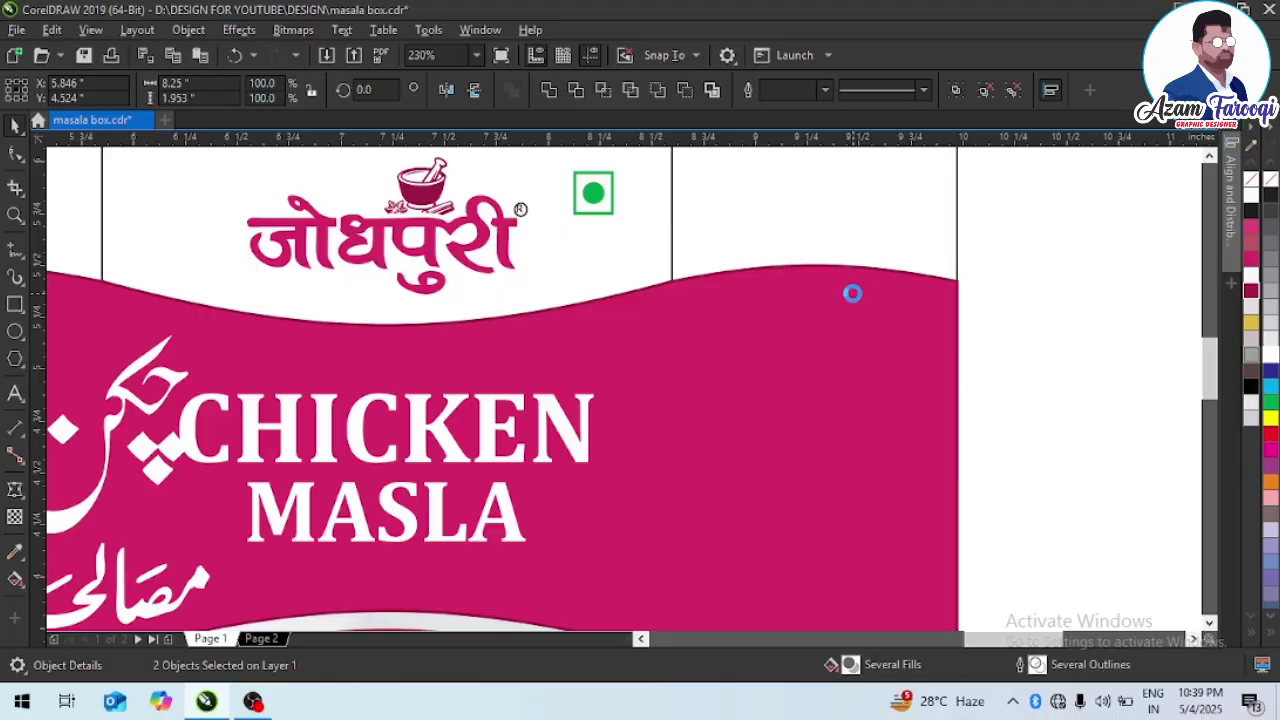
key(r)
click(848, 400)
shift+click(813, 218)
key(c)
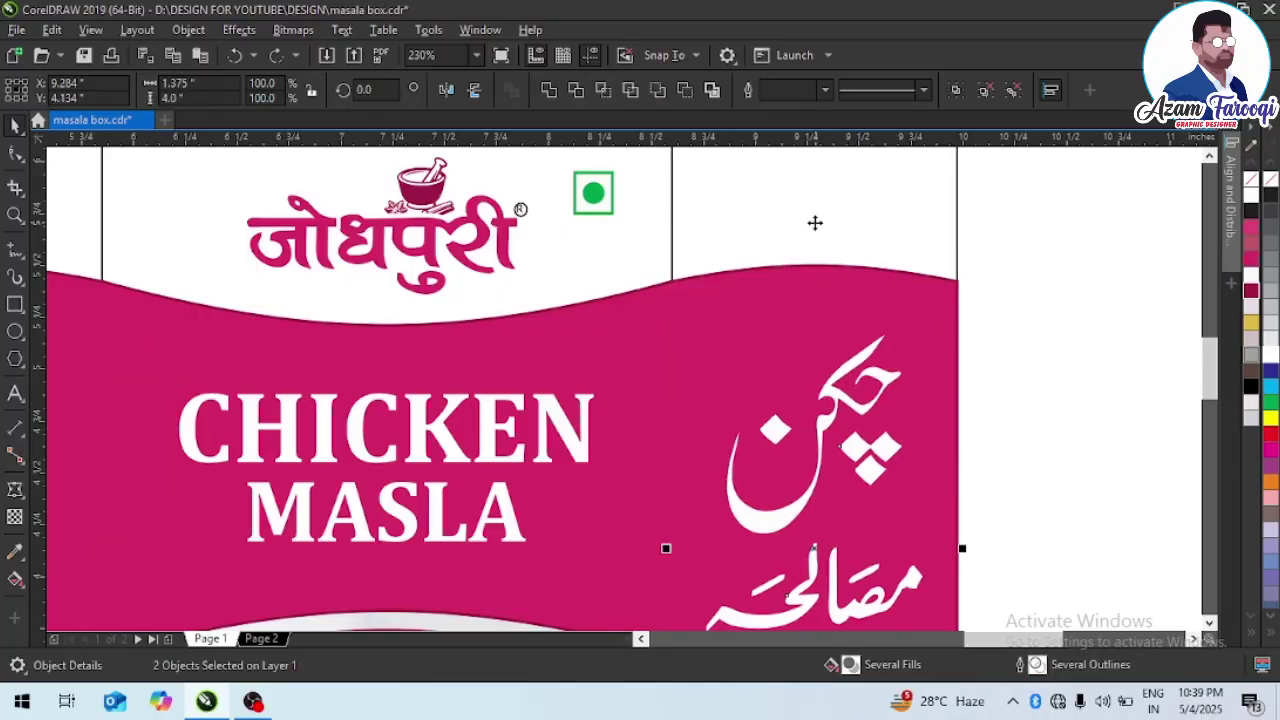
key(Escape)
scroll(814, 306, down, 3)
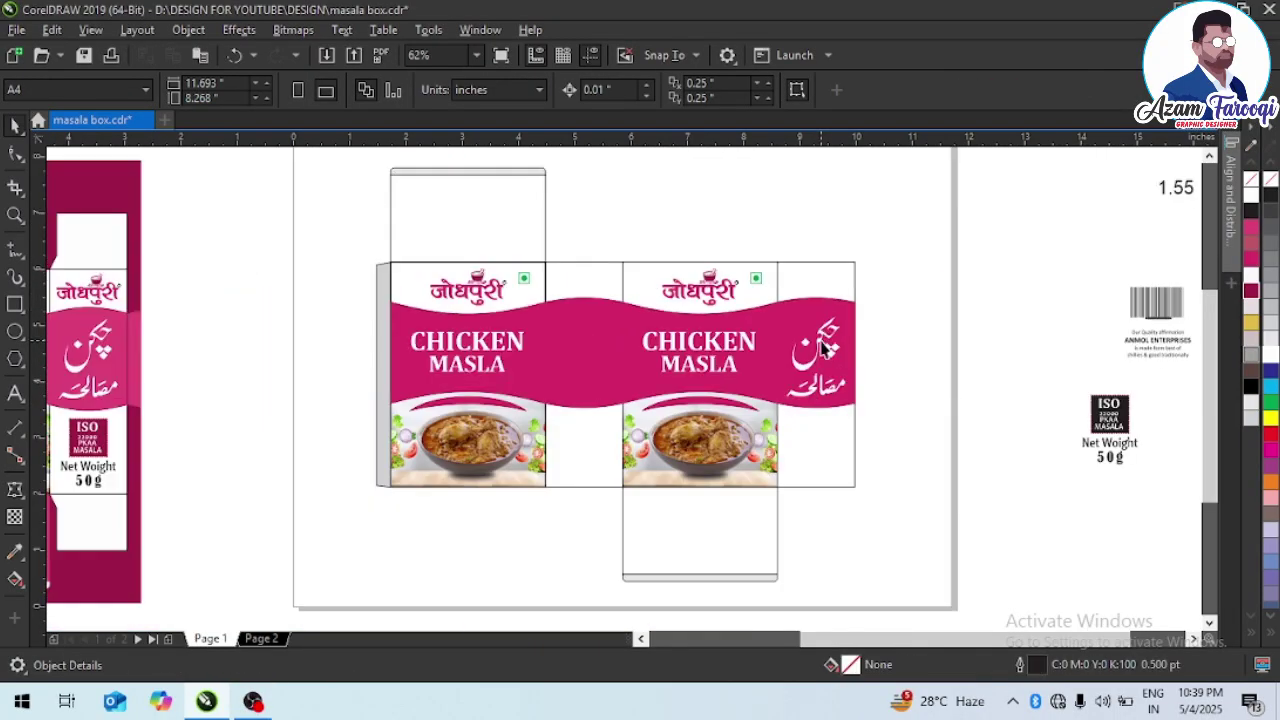
- Scale the Urdu title down proportionally to about 0.943 by 1.292 inches
click(822, 348)
key(F2)
drag(814, 274, 943, 452)
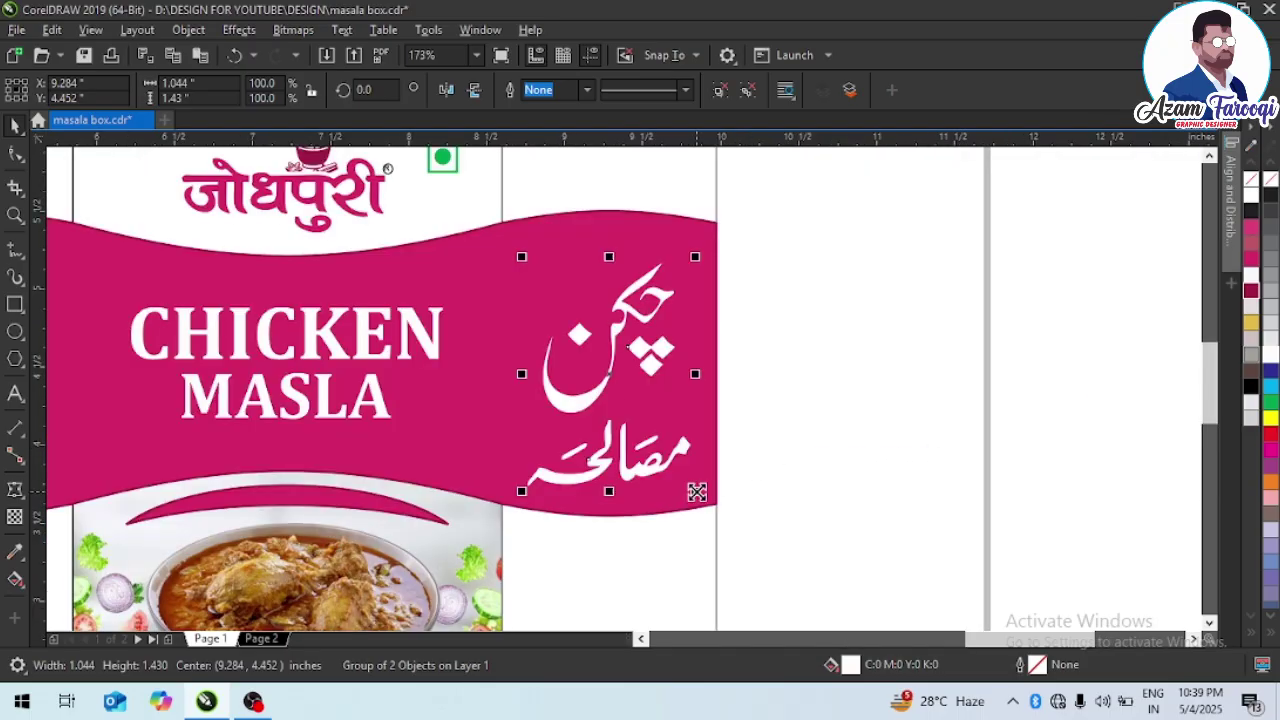
click(873, 371)
scroll(909, 380, down, 3)
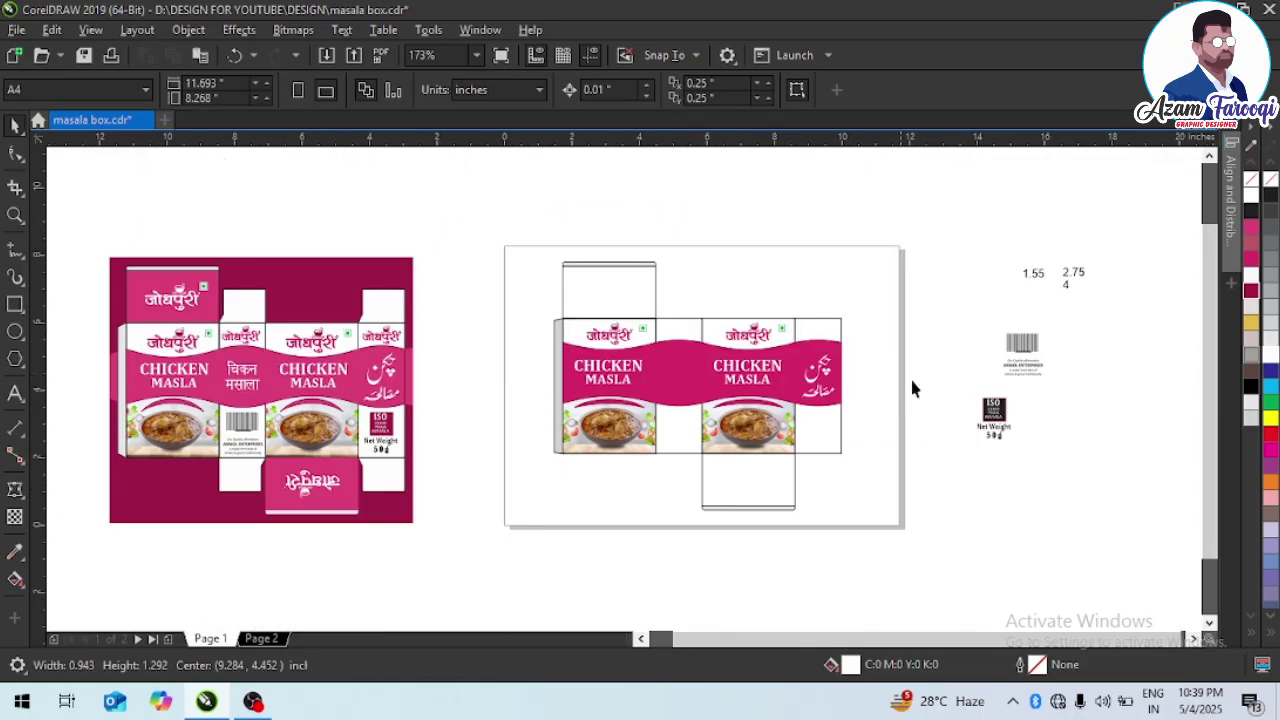
ctrl+click(380, 325)
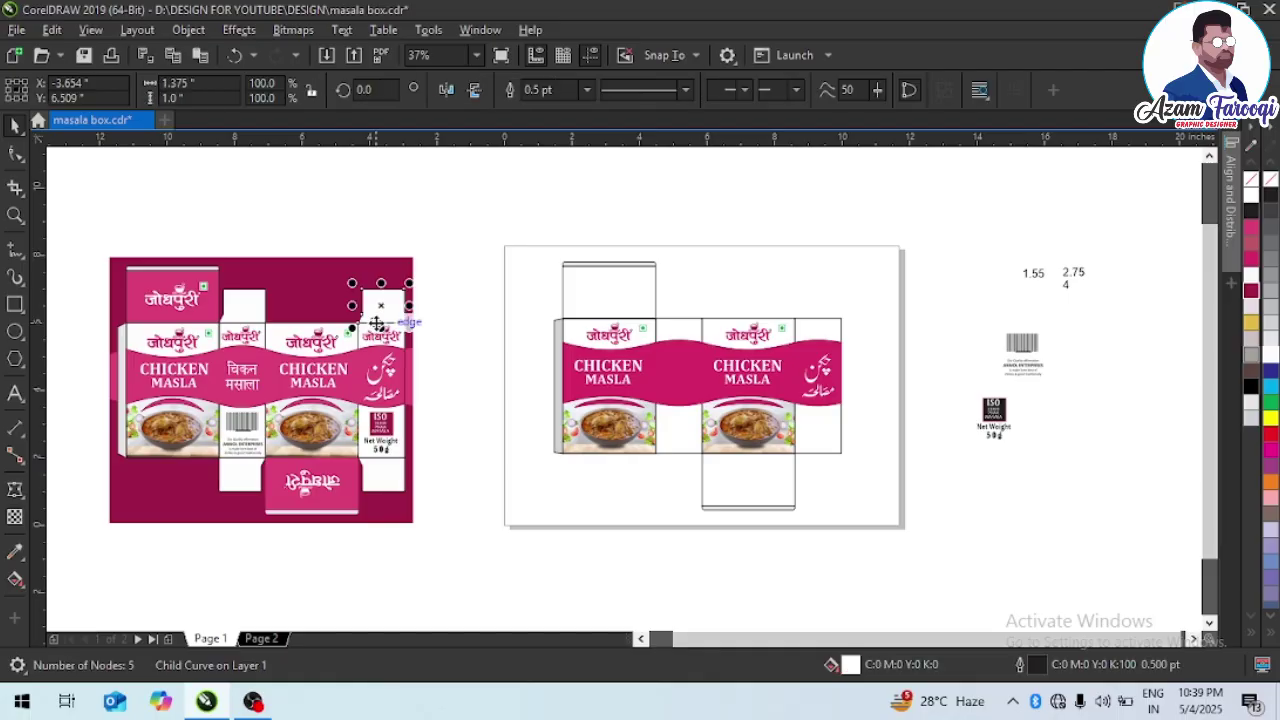
key(Escape)
ctrl+click(360, 340)
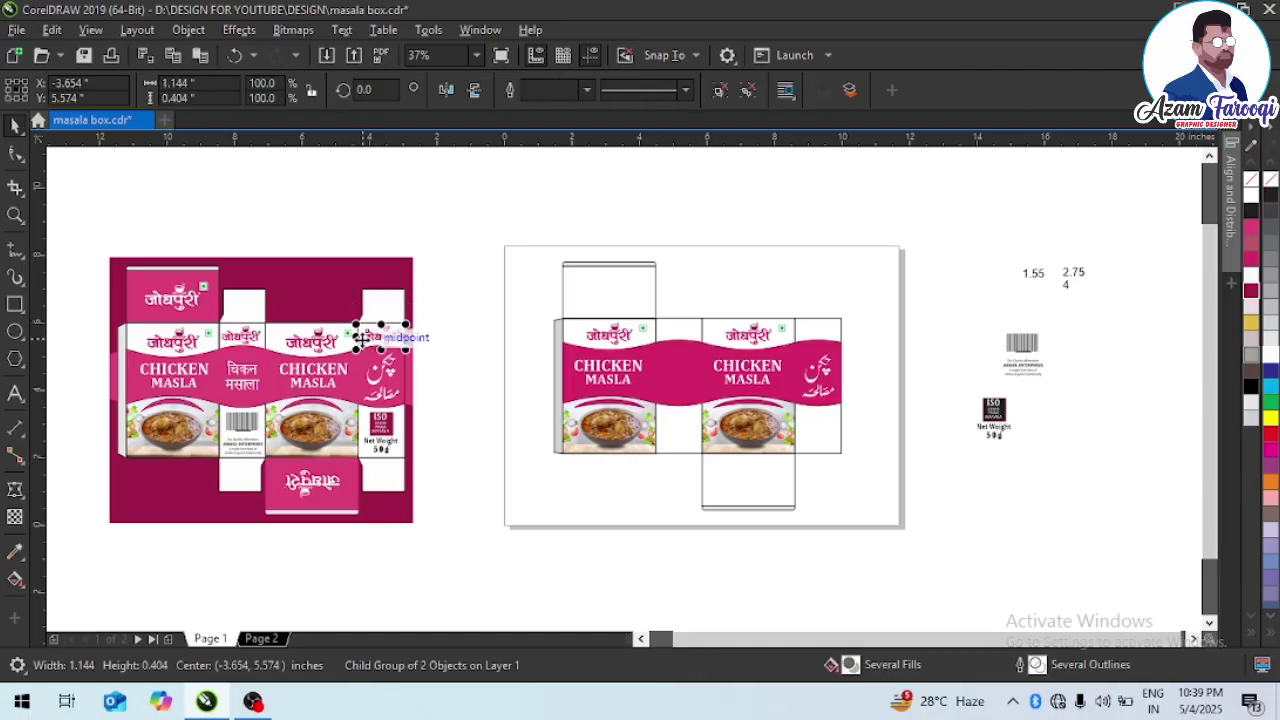
click(400, 452)
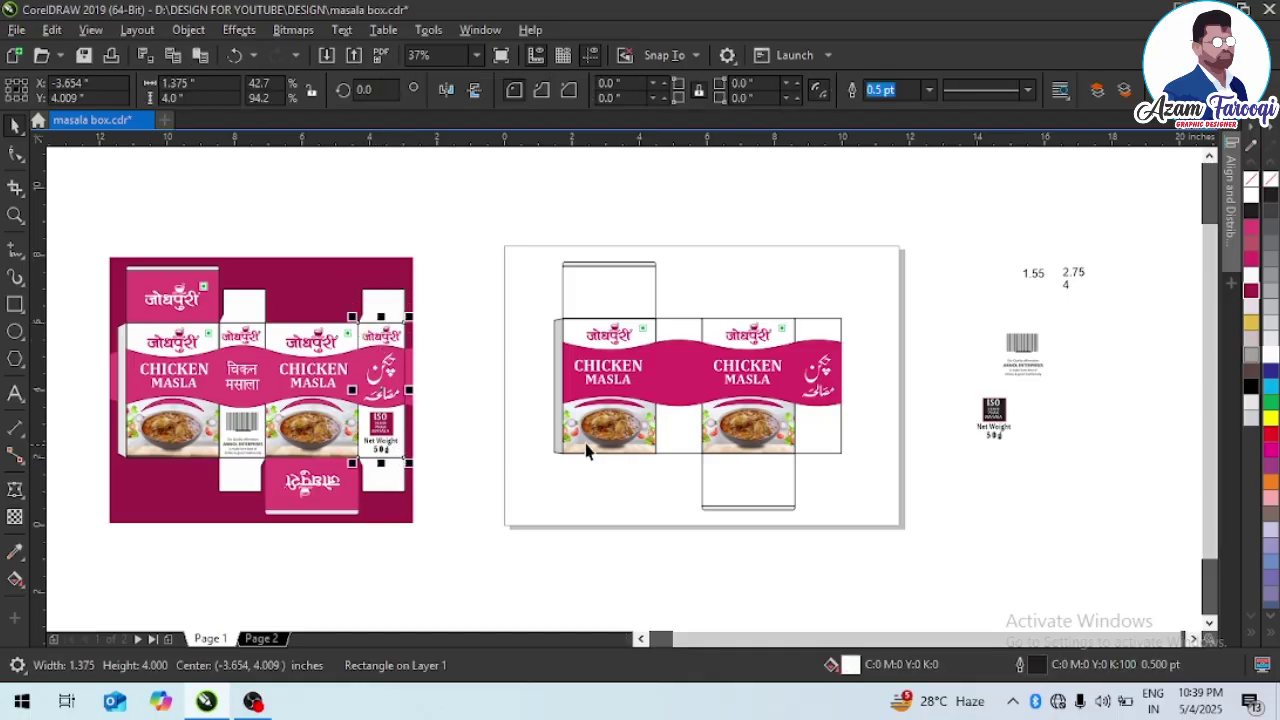
key(Escape)
click(829, 332)
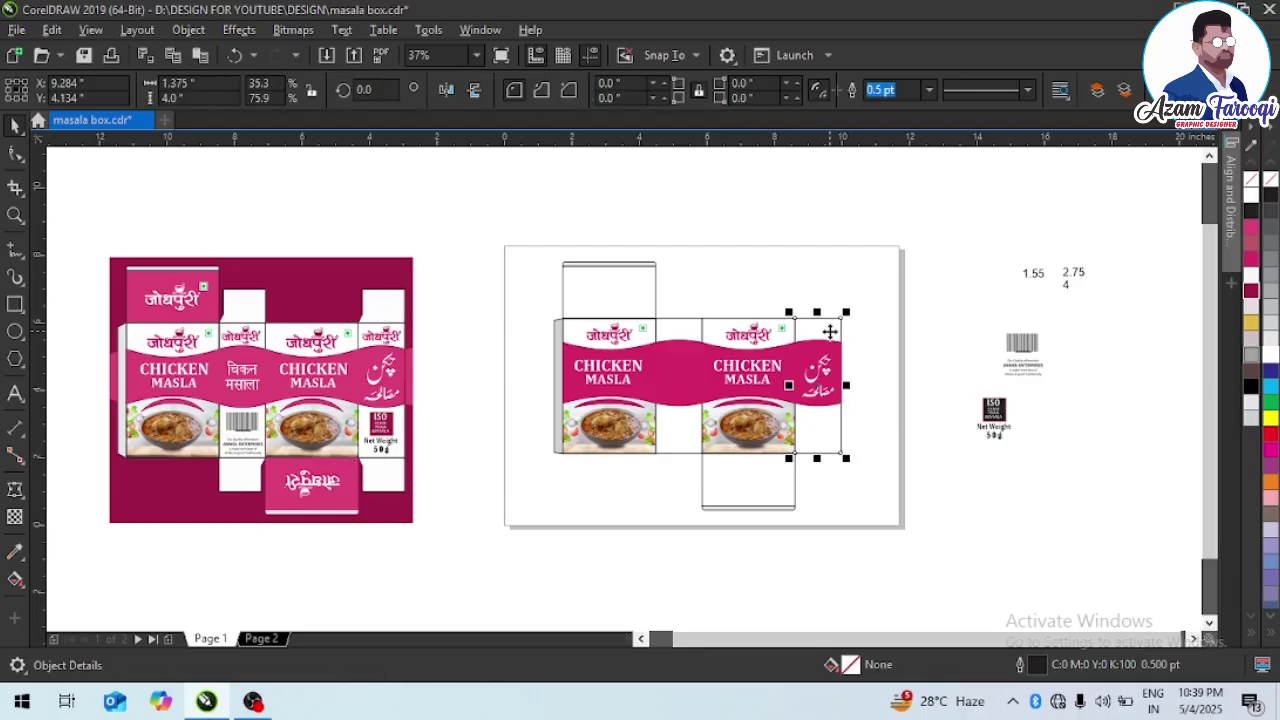
key(Escape)
key(Escape)
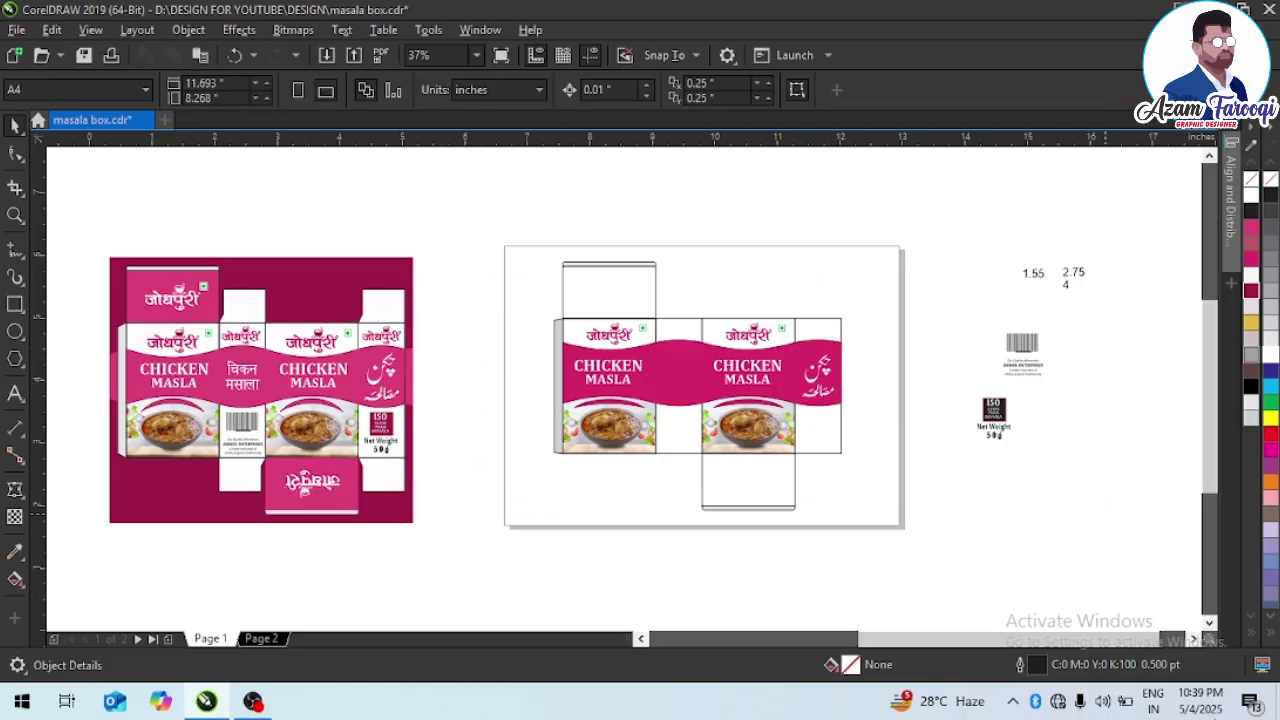
scroll(878, 398, up, 2)
click(1052, 312)
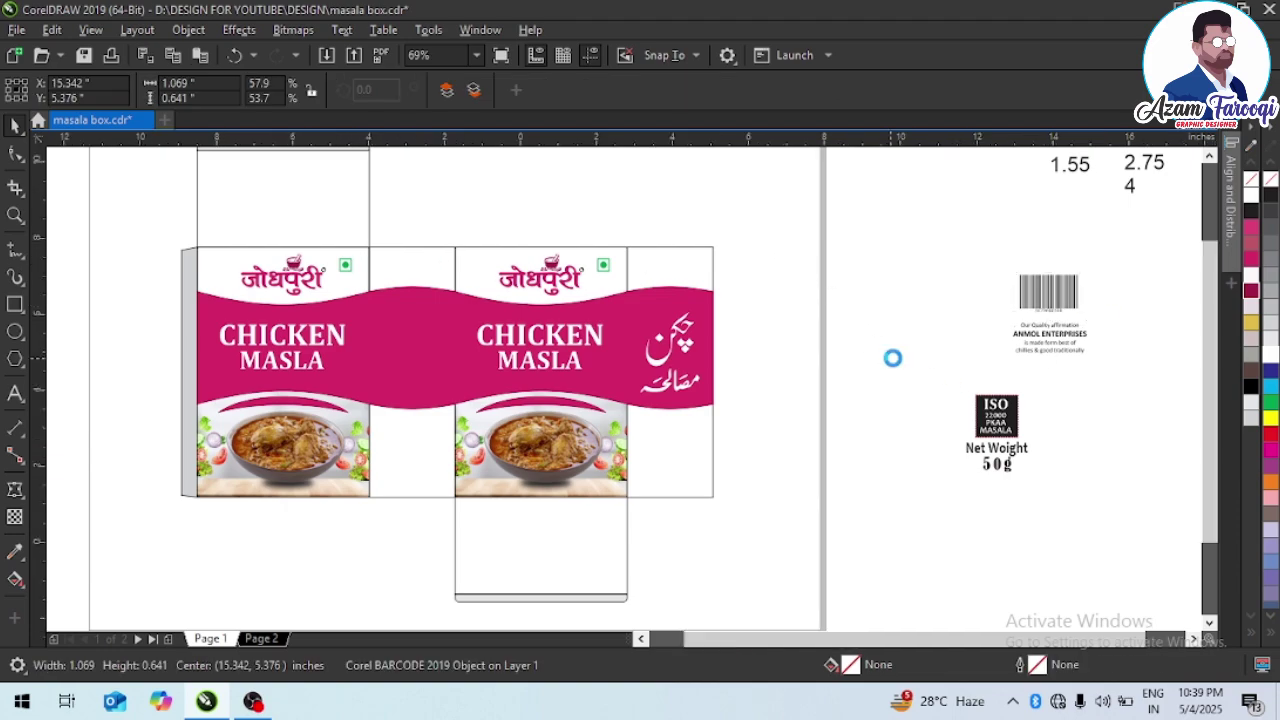
scroll(891, 362, down, 2)
- Copy the Hindi चिकन मसाला title from the reference onto the first narrow panel and center it horizontally there
click(224, 375)
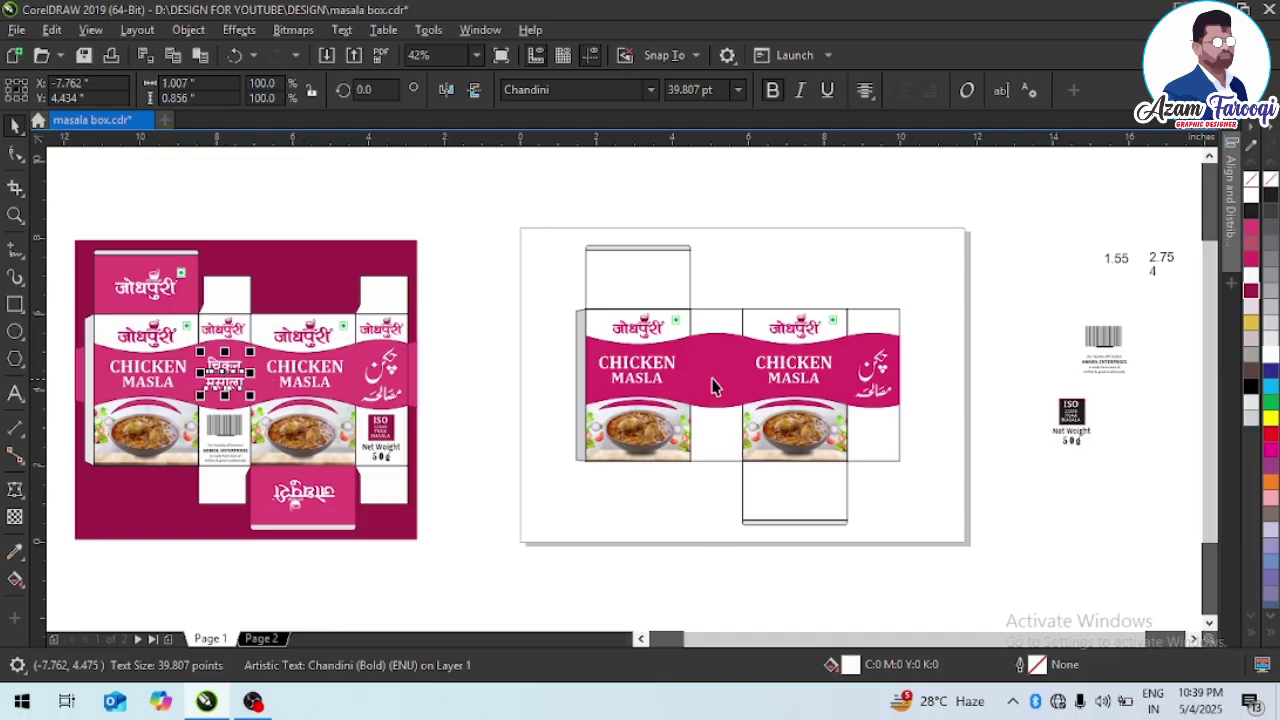
drag(214, 370, 710, 361)
shift+click(732, 312)
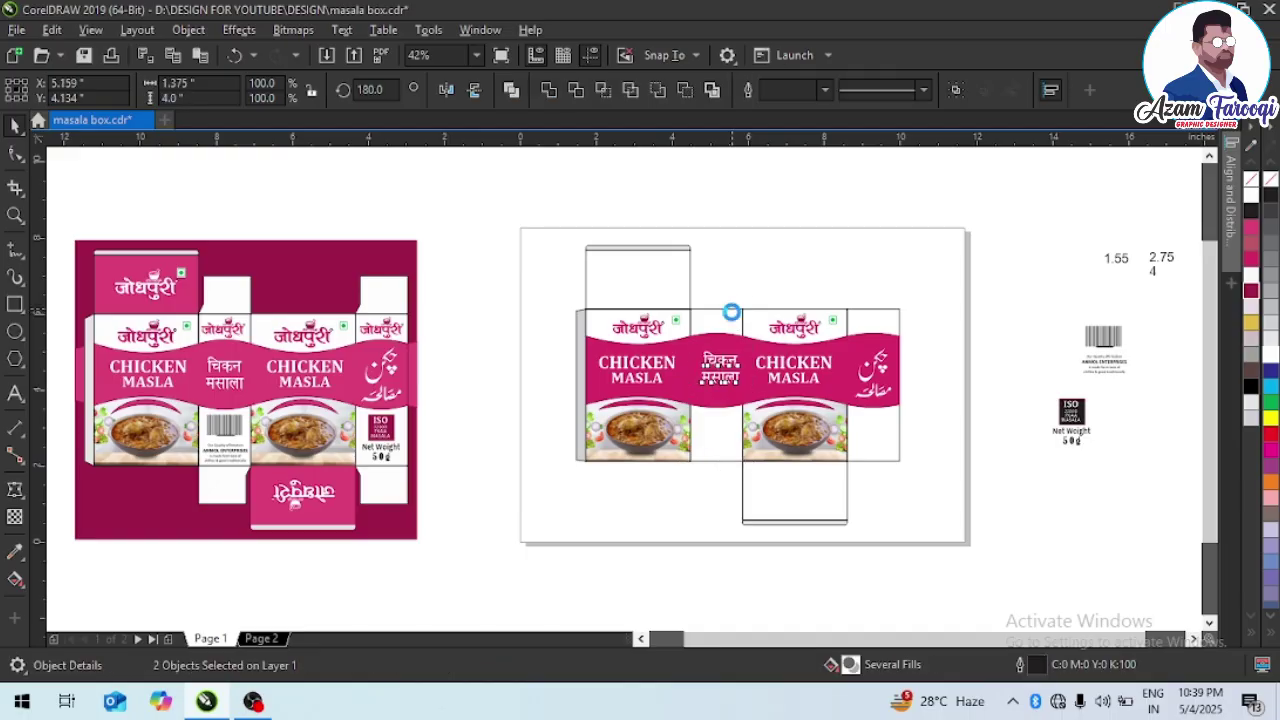
key(c)
key(Escape)
key(F2)
drag(632, 302, 863, 446)
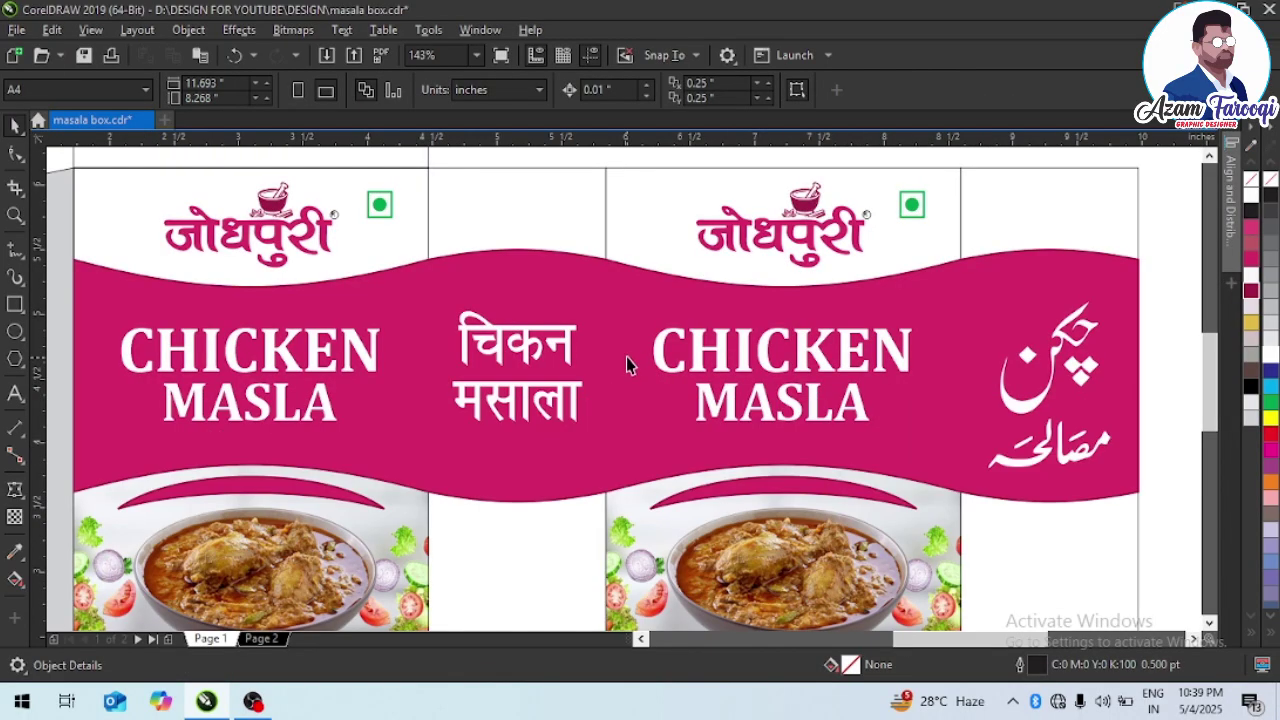
- Center the Hindi title and the Urdu title vertically within the pink band
click(567, 345)
shift+click(563, 277)
key(c)
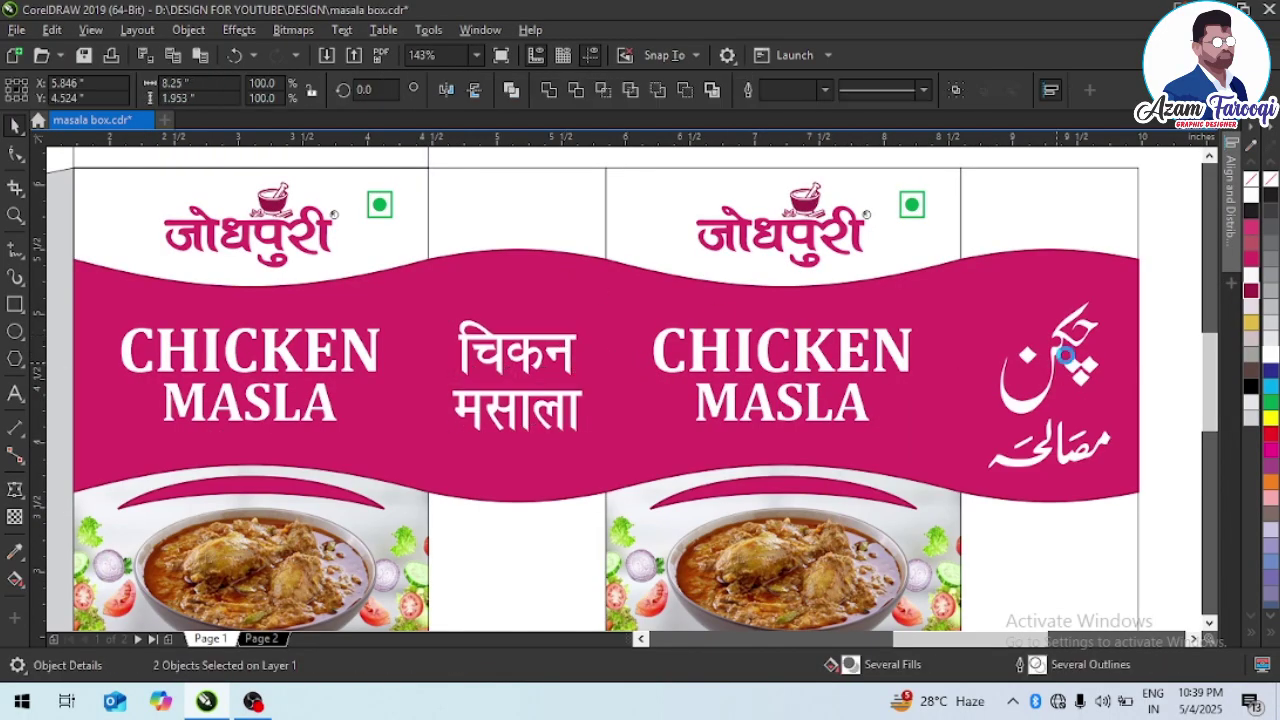
click(1066, 352)
shift+click(948, 289)
key(c)
key(Escape)
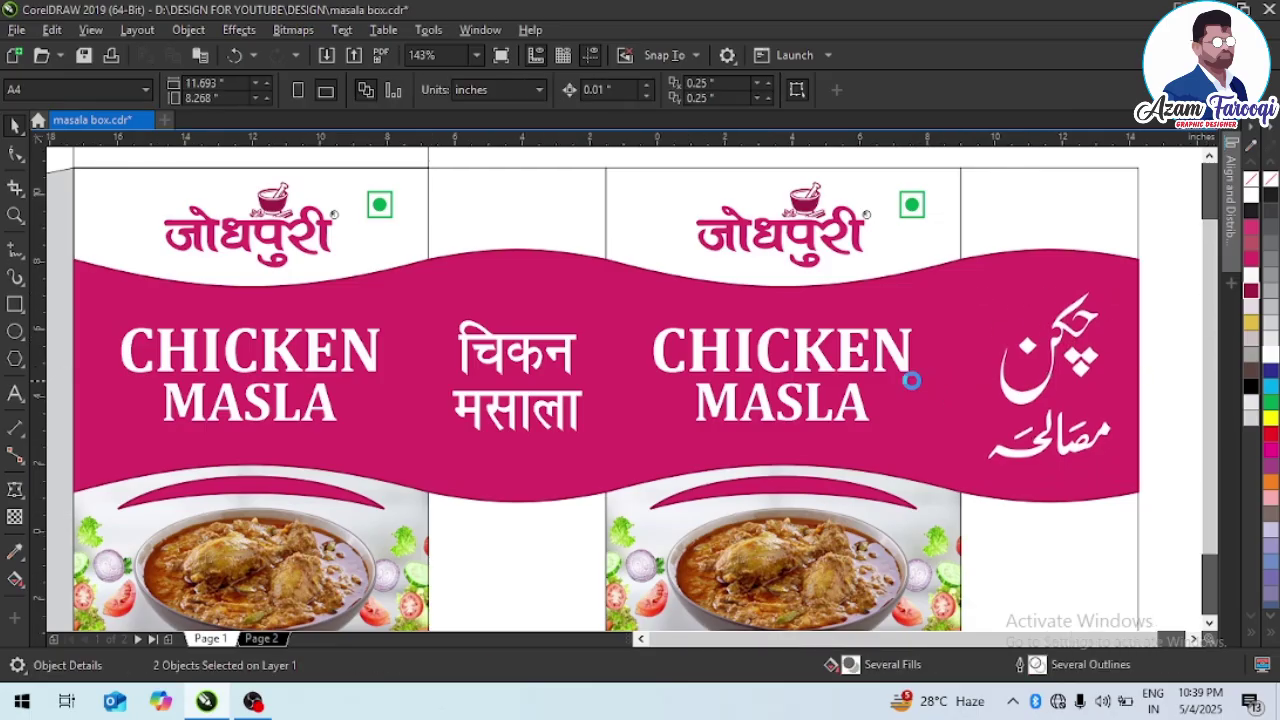
- Move the barcode below the pink band on the first narrow panel and center it horizontally on that panel
scroll(912, 380, down, 4)
drag(1175, 365, 835, 442)
drag(772, 392, 886, 455)
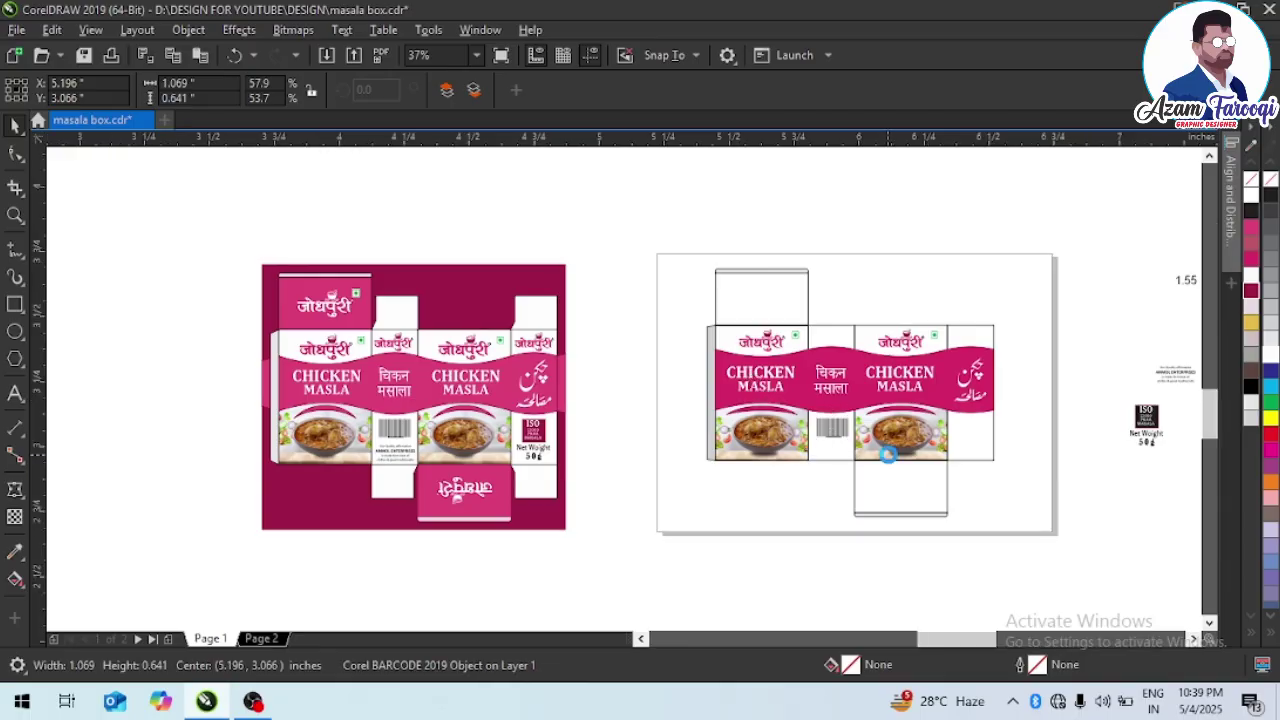
shift+click(703, 315)
key(c)
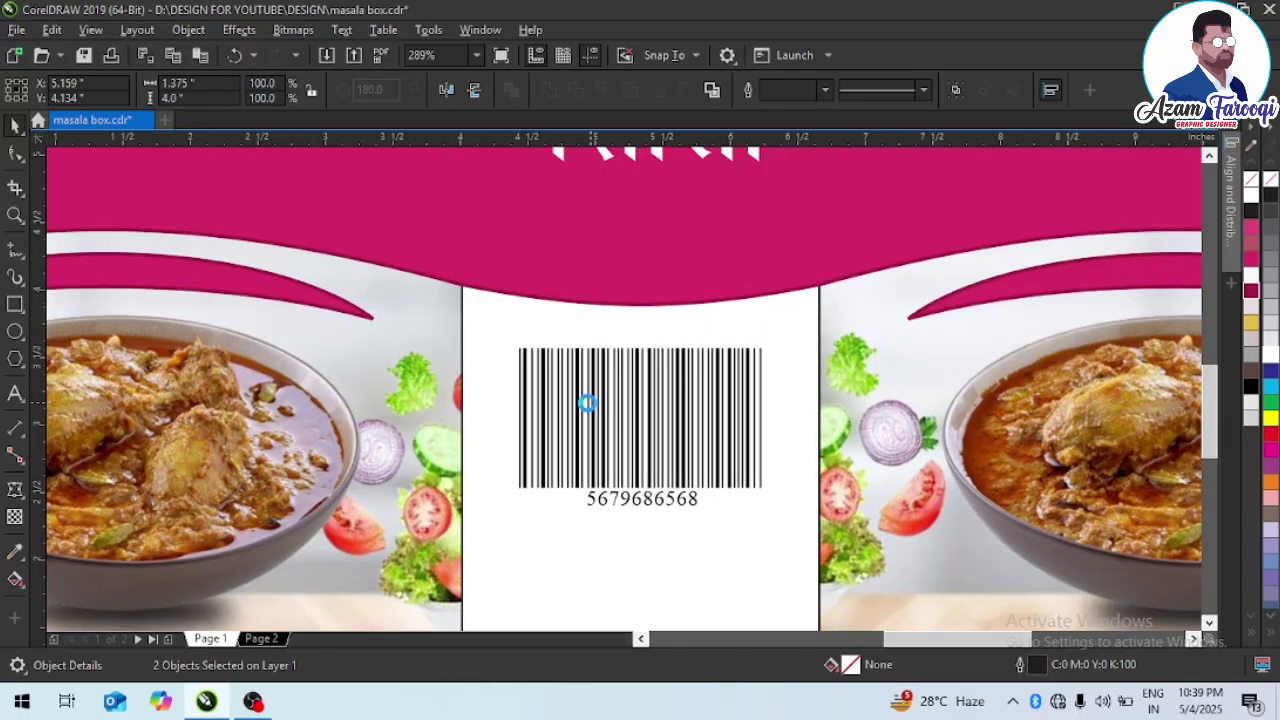
scroll(586, 406, down, 4)
click(965, 385)
- Move the ANMOL ENTERPRISES quality text group under the barcode and center it horizontally on the first narrow panel
scroll(962, 382, down, 2)
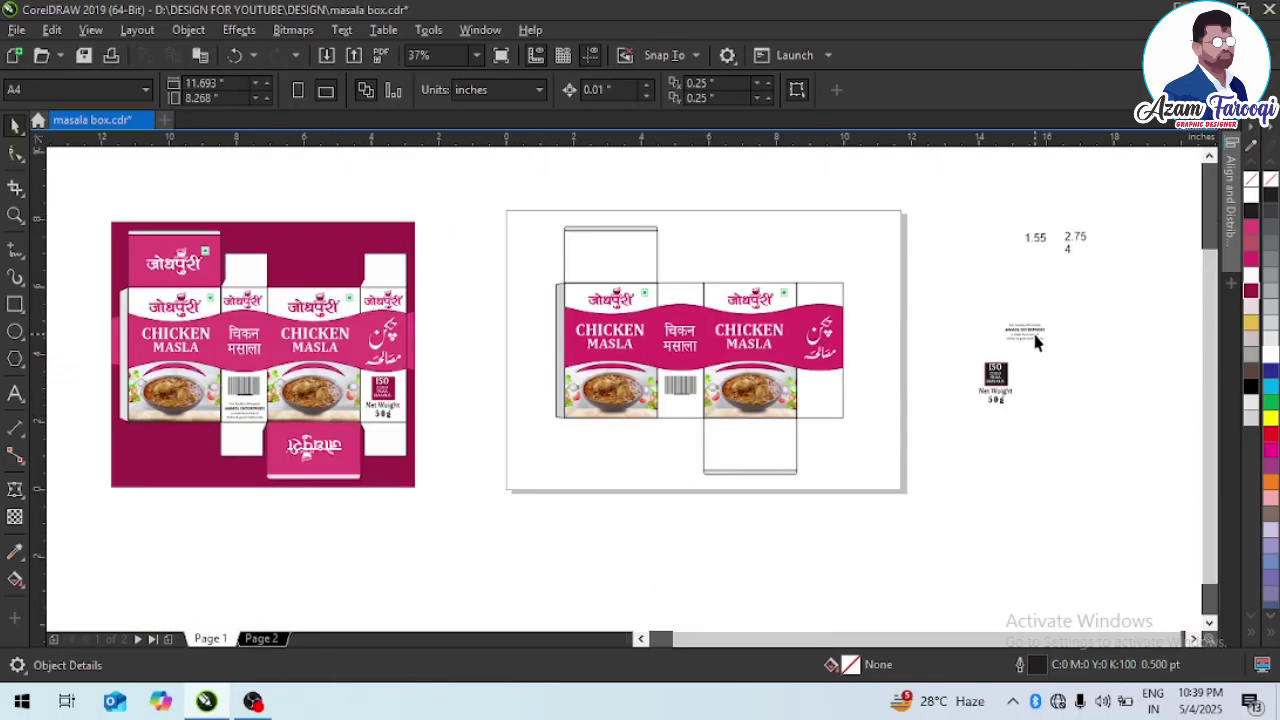
drag(1036, 342, 698, 406)
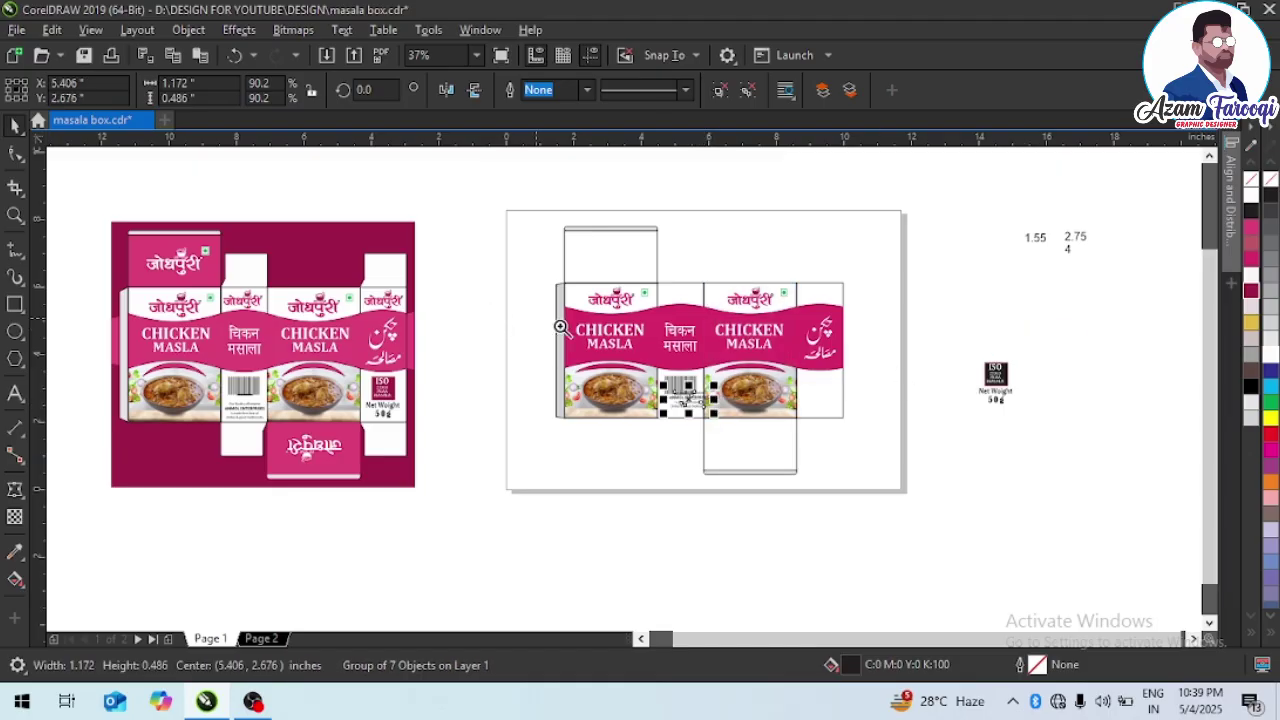
drag(588, 334, 840, 446)
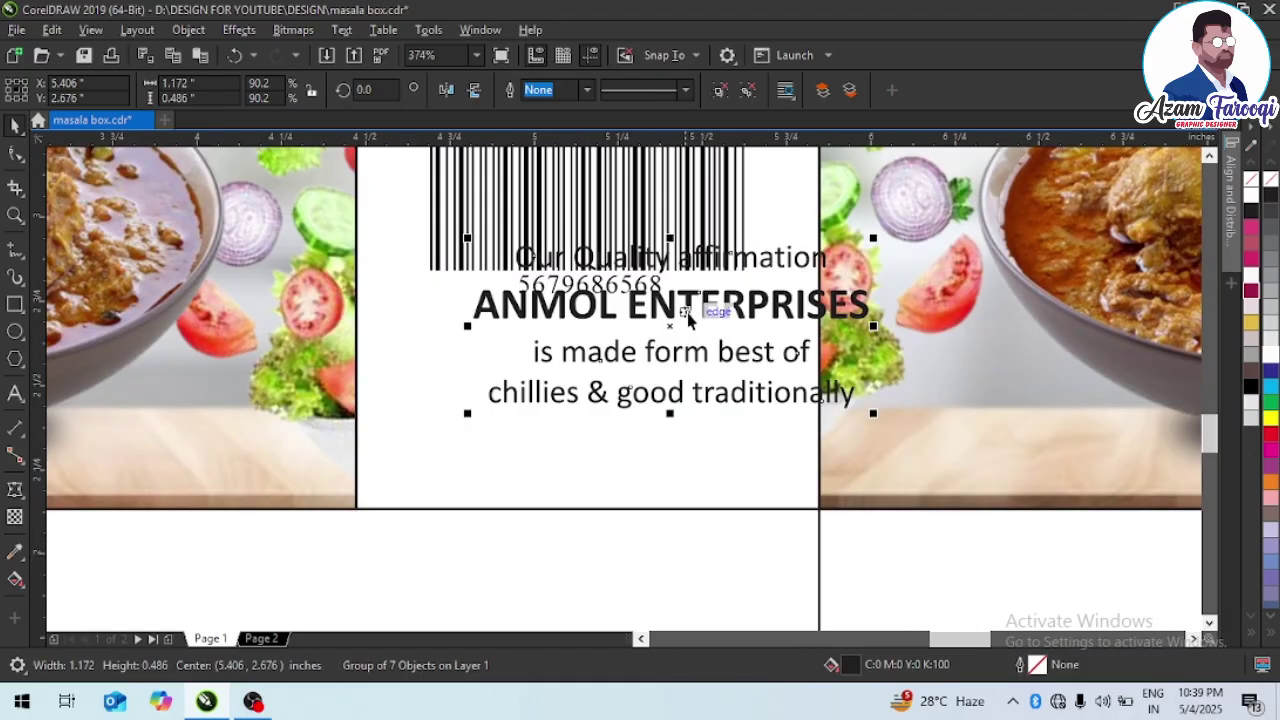
drag(685, 308, 594, 360)
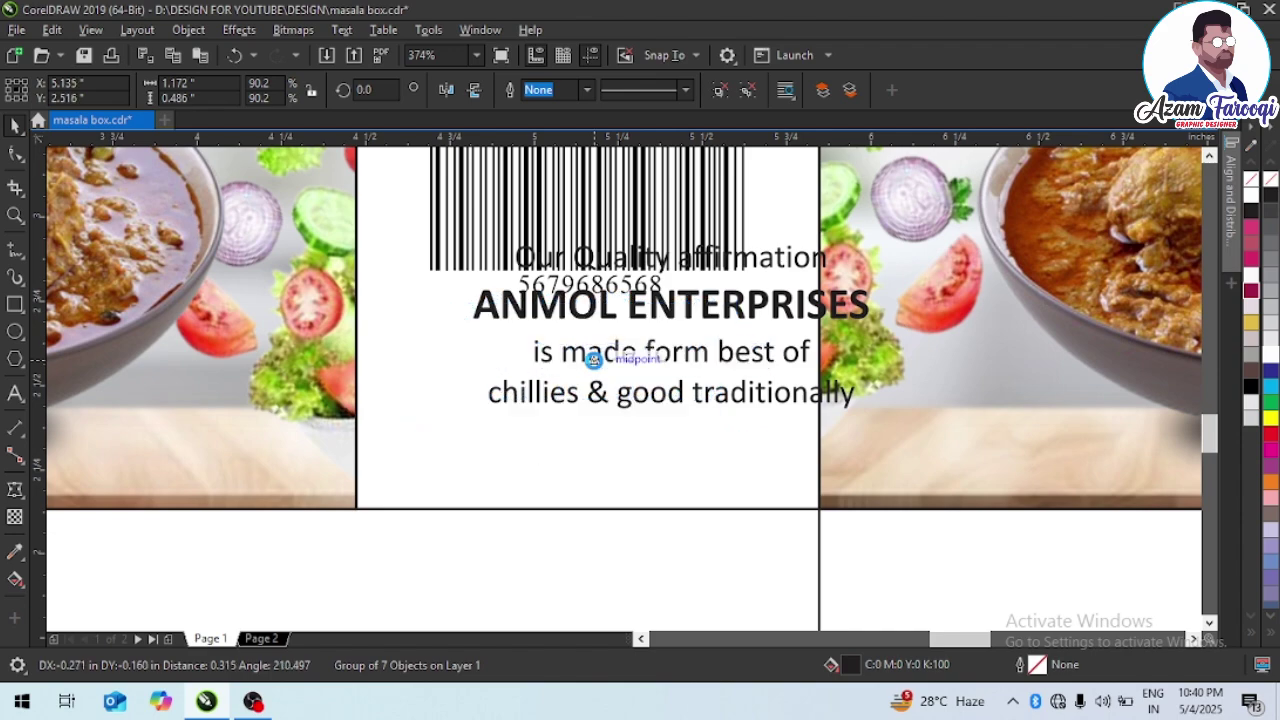
shift+click(621, 247)
key(c)
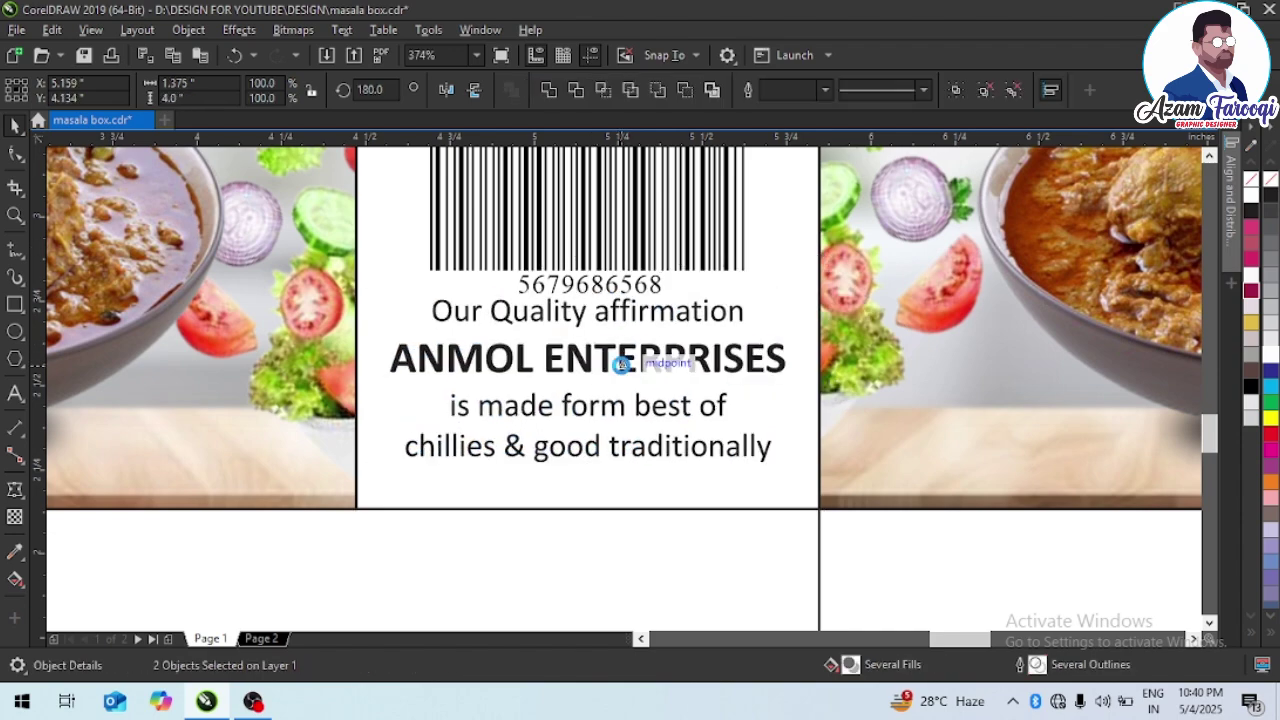
- Nudge the quality text group slightly down to leave a gap below the barcode number
click(621, 365)
key(Down)
key(Down)
key(Down)
key(Down)
key(Down)
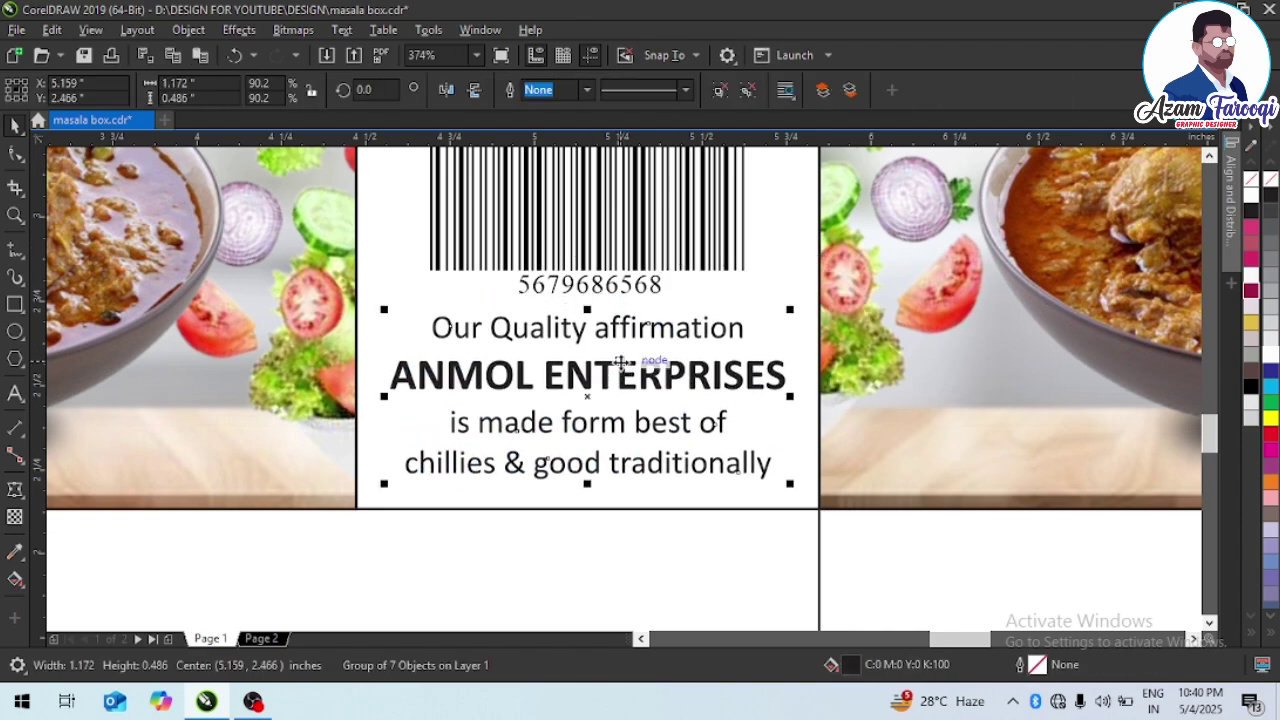
key(Down)
key(Escape)
key(F4)
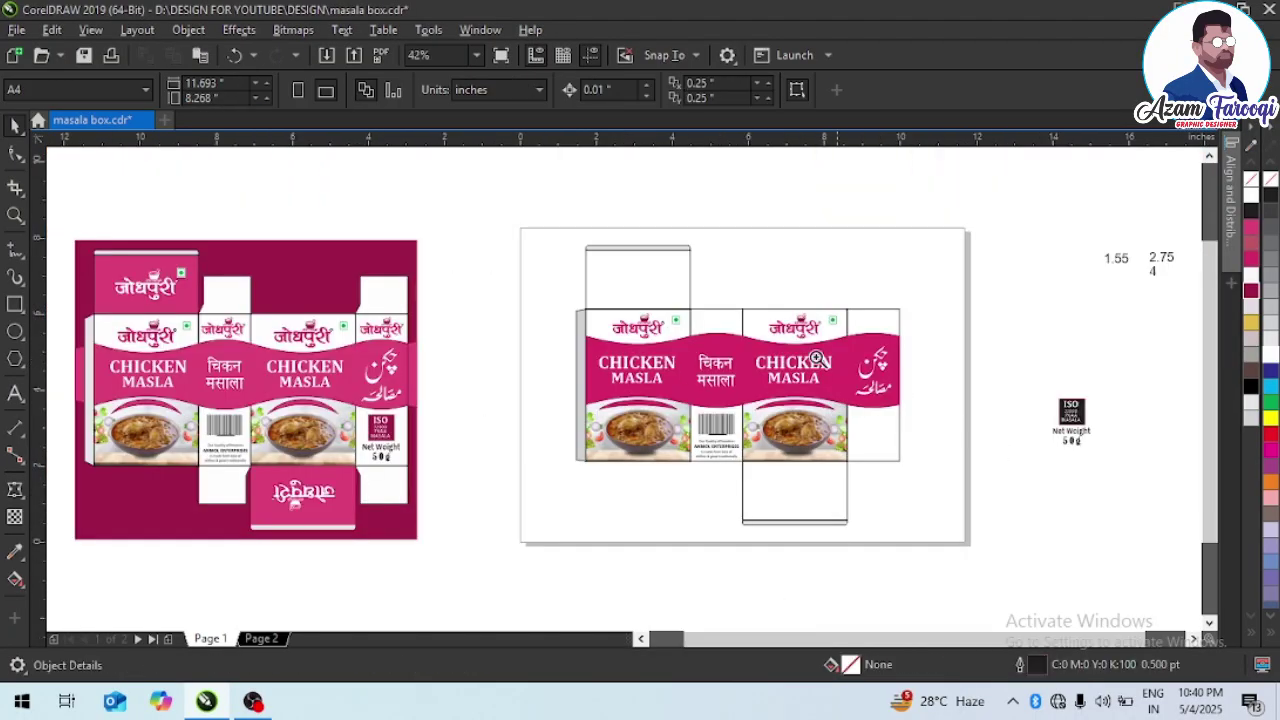
- Move the ISO 22000 badge onto the last narrow panel, just below the pink band
drag(1121, 506, 1121, 506)
drag(1025, 400, 540, 448)
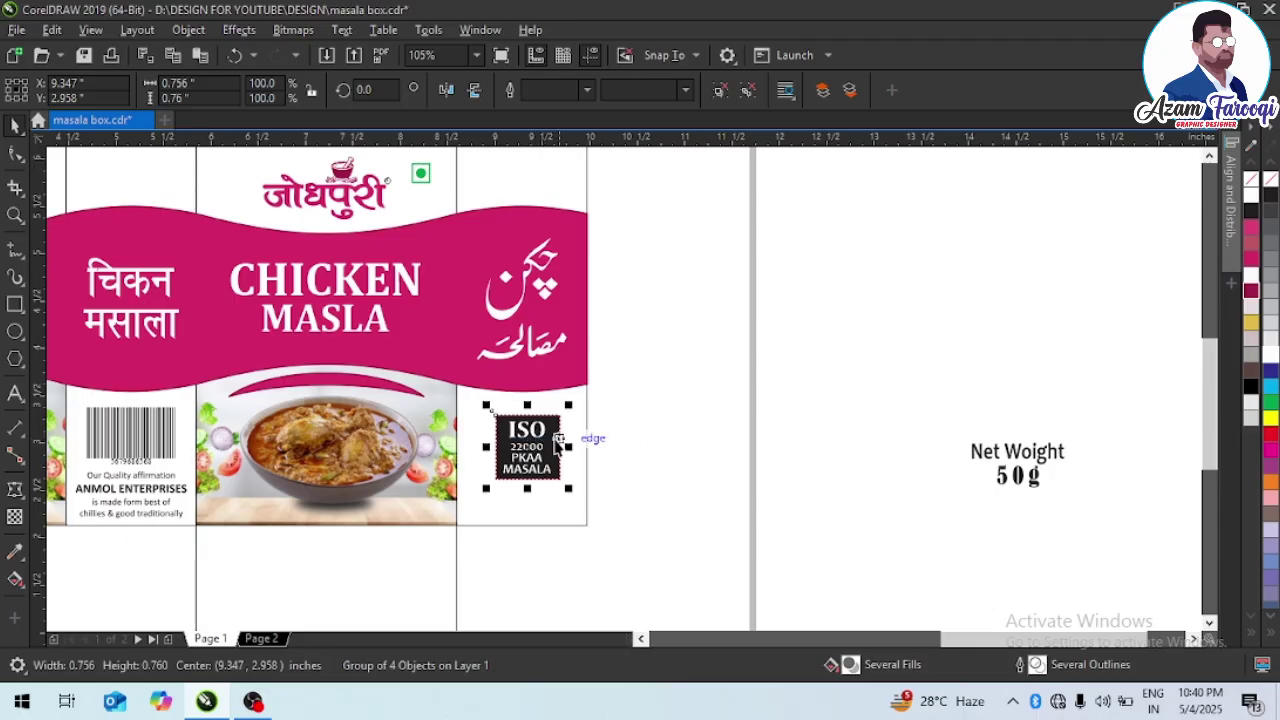
drag(543, 438, 540, 429)
- Change the ISO badge's black background square to the pink of the band
key(F2)
drag(438, 371, 637, 478)
ctrl+click(705, 401)
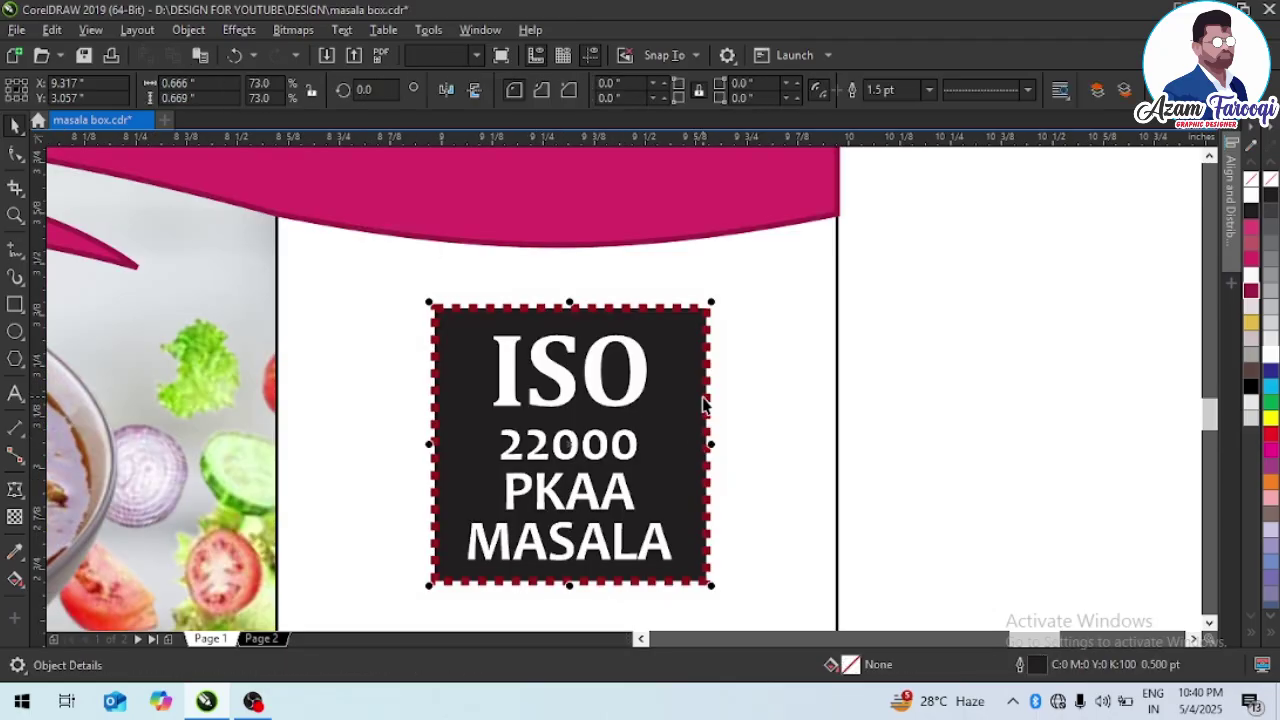
click(1253, 261)
scroll(651, 405, down, 2)
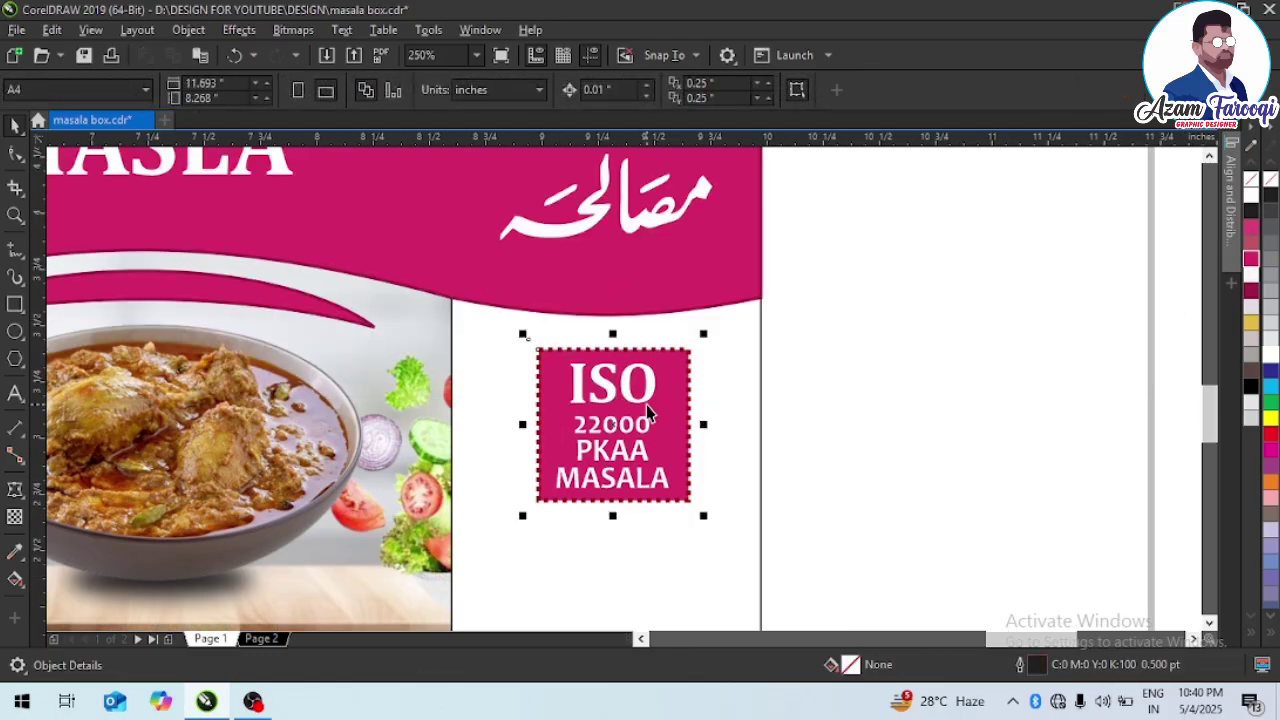
- Nudge the ISO badge slightly down and center it horizontally on the last narrow panel
click(647, 405)
key(Down)
key(Down)
shift+click(742, 389)
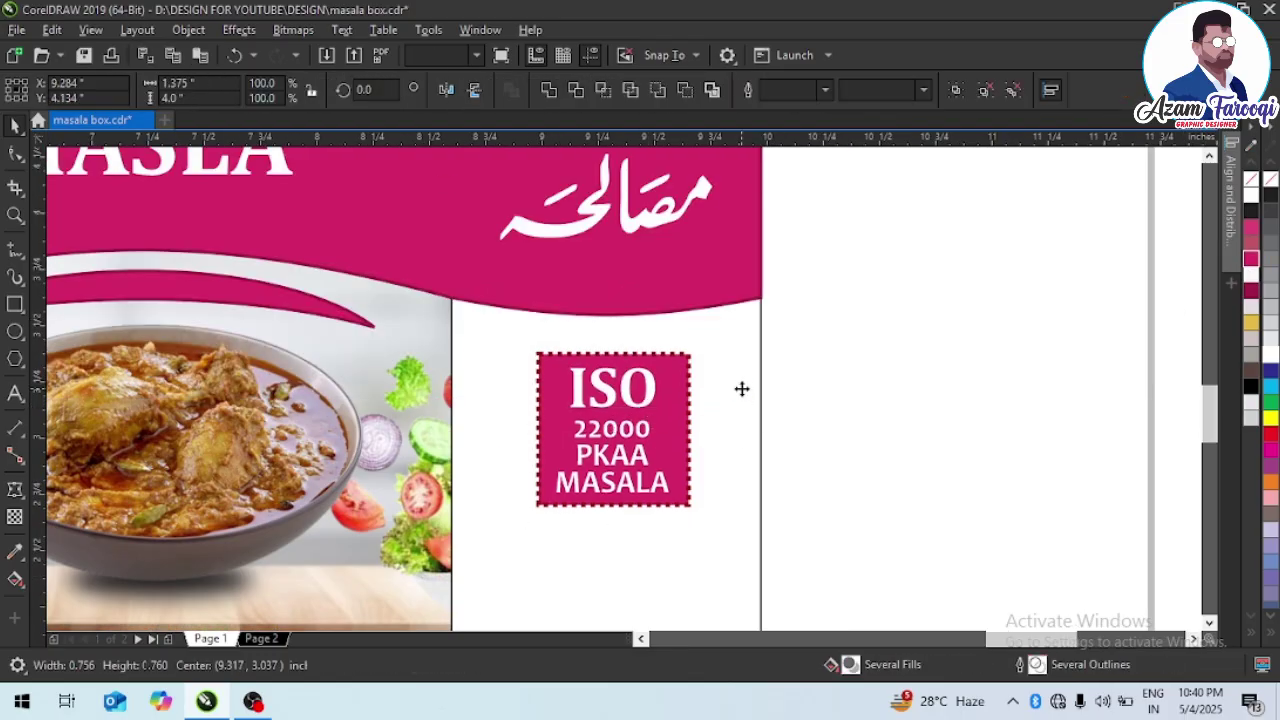
key(c)
scroll(652, 362, down, 1)
- Move the 50 g net weight text group onto the last narrow panel, directly below the ISO badge
click(993, 436)
scroll(778, 354, down, 1)
key(F2)
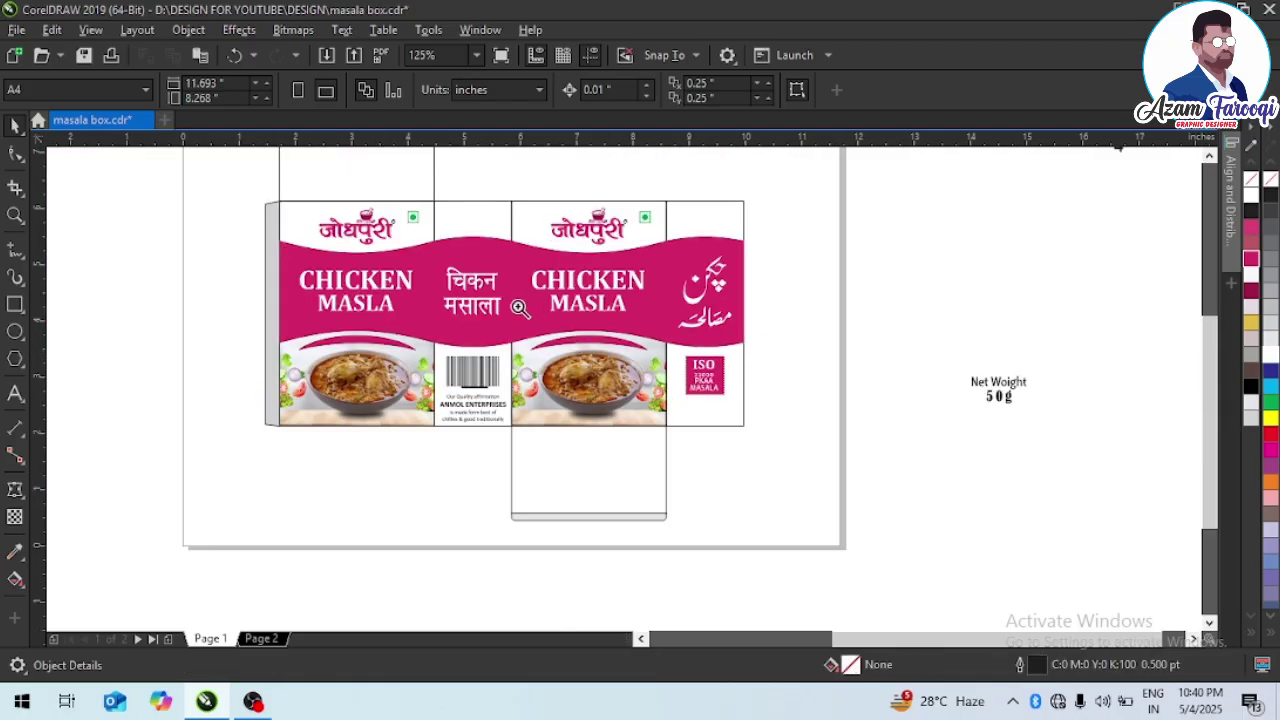
drag(536, 312, 1131, 466)
click(940, 402)
drag(940, 402, 364, 435)
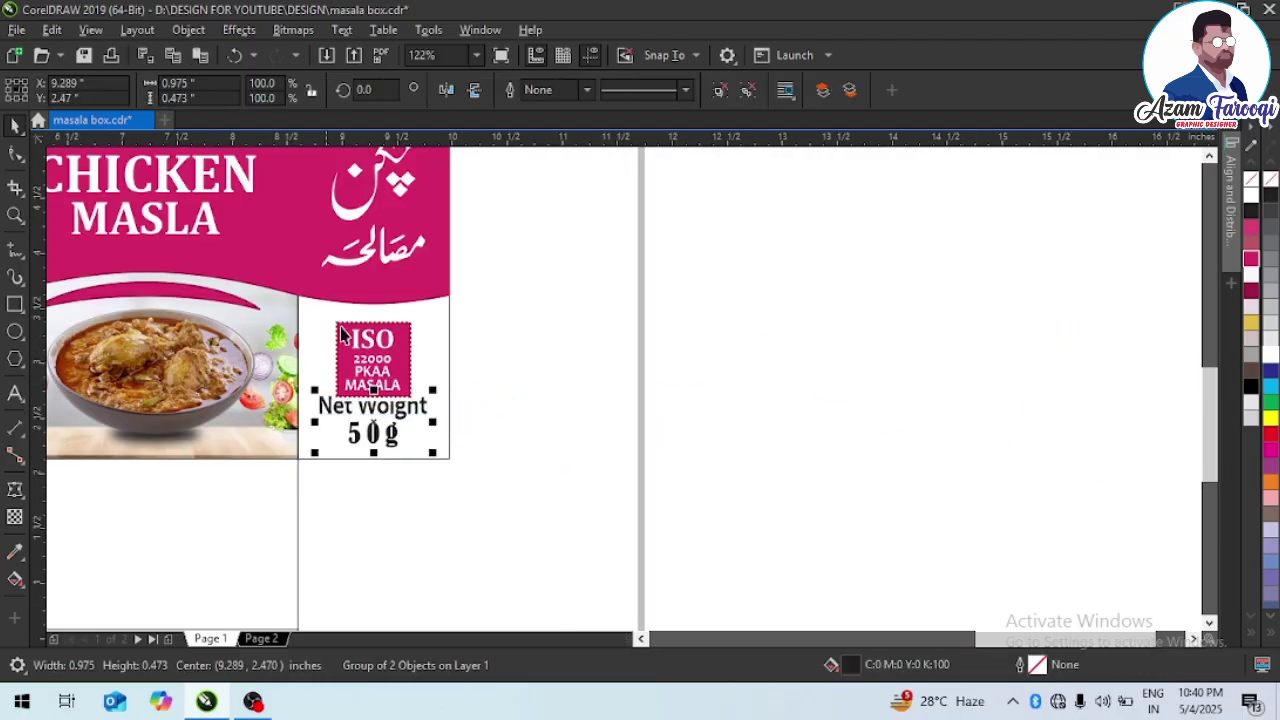
- Nudge the ISO badge up and move the 50 g net weight text slightly down on the last narrow panel
click(368, 344)
key(Up)
key(Up)
key(Up)
key(Up)
key(Up)
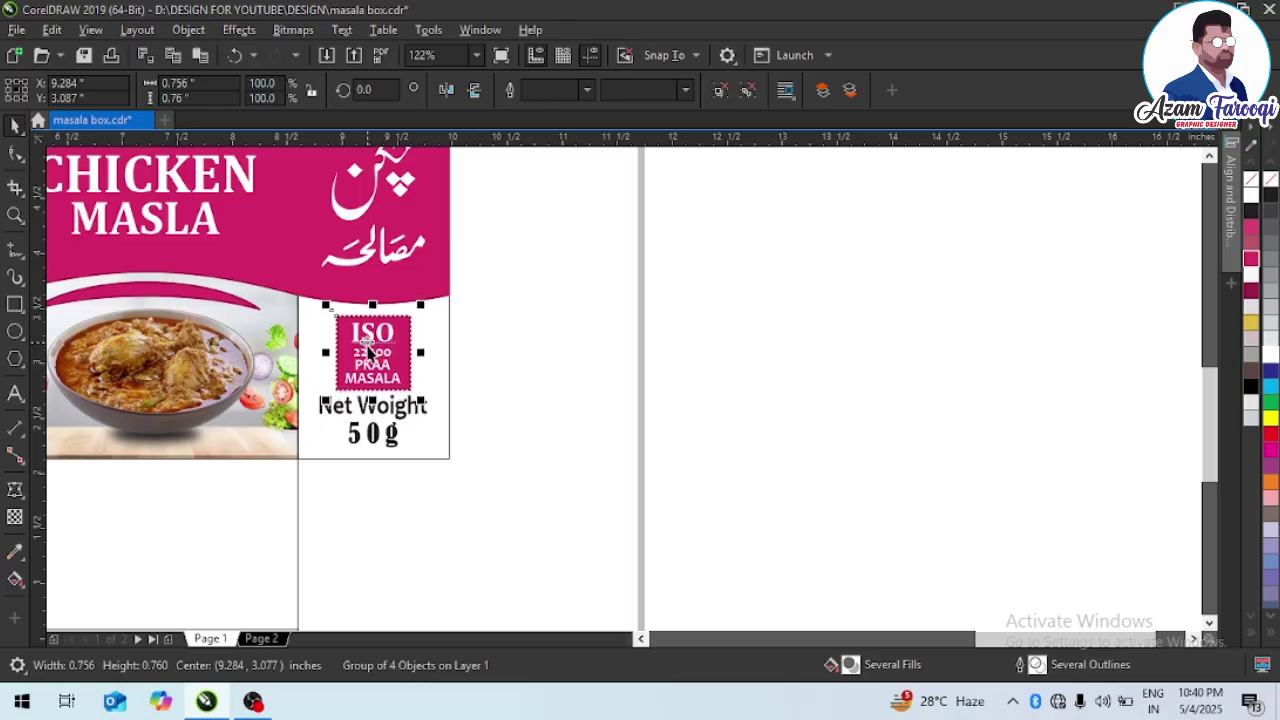
shift+click(360, 407)
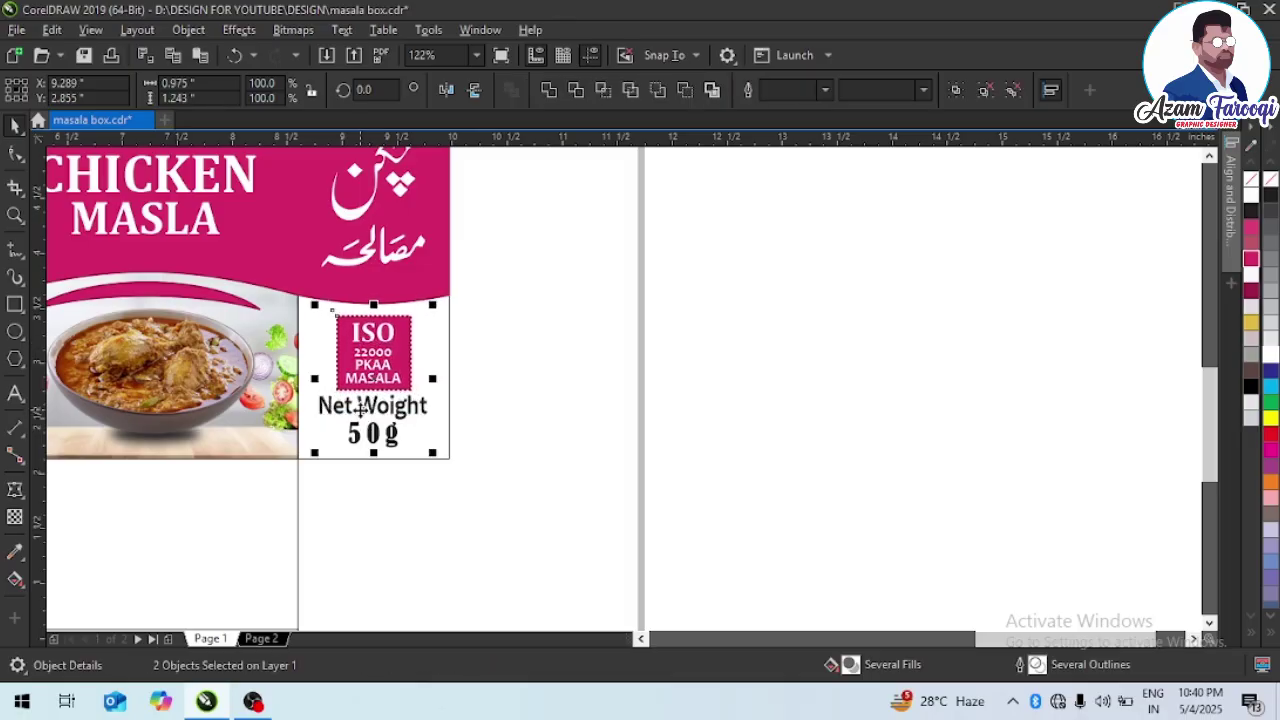
click(360, 407)
drag(360, 407, 361, 410)
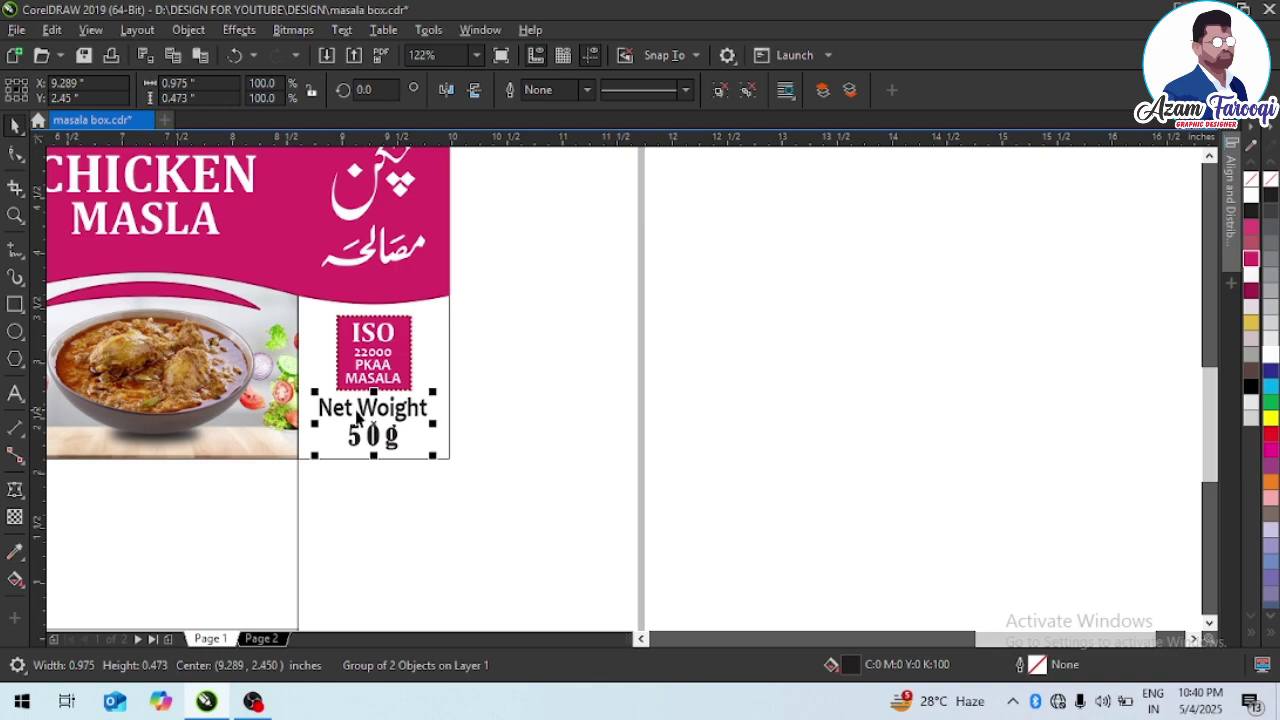
drag(536, 482, 500, 506)
click(708, 380)
key(F4)
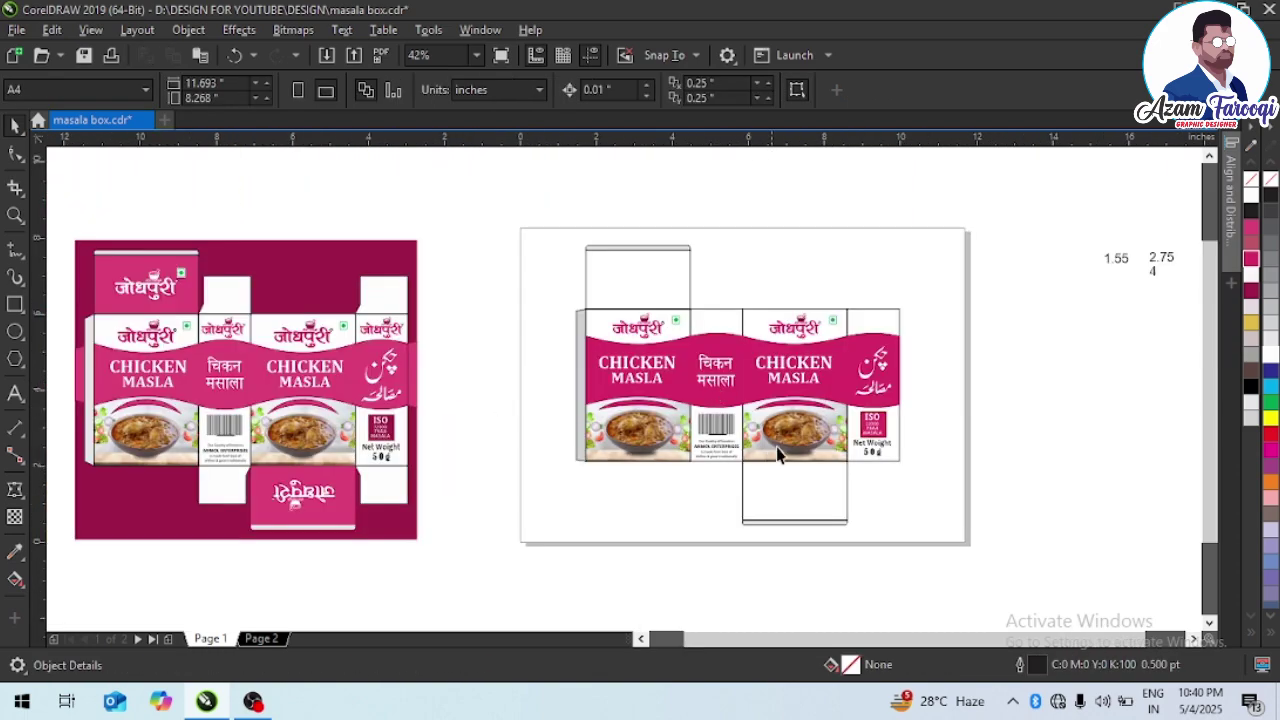
- Copy the brand logo from the second front panel onto the last narrow panel, shrink it to about 0.99 inches wide and center it horizontally
click(886, 432)
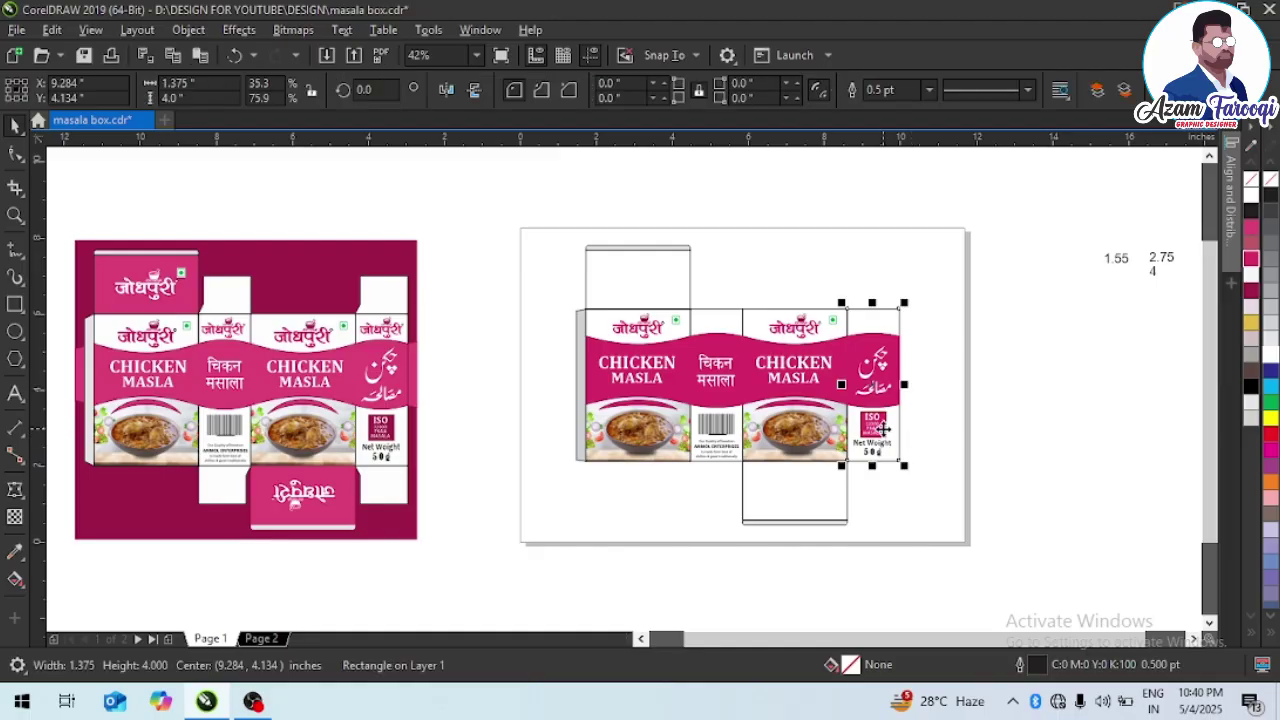
key(Escape)
key(F2)
drag(682, 303, 955, 370)
scroll(944, 325, up, 3)
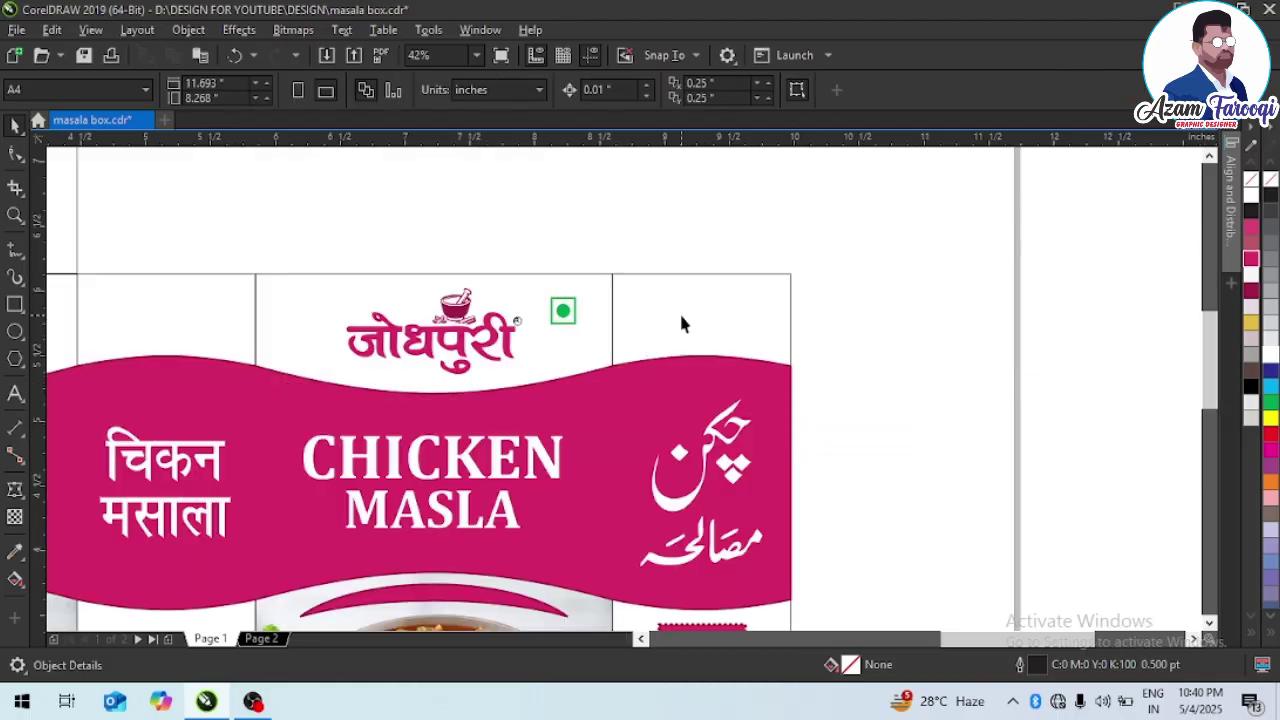
click(510, 322)
drag(510, 322, 752, 322)
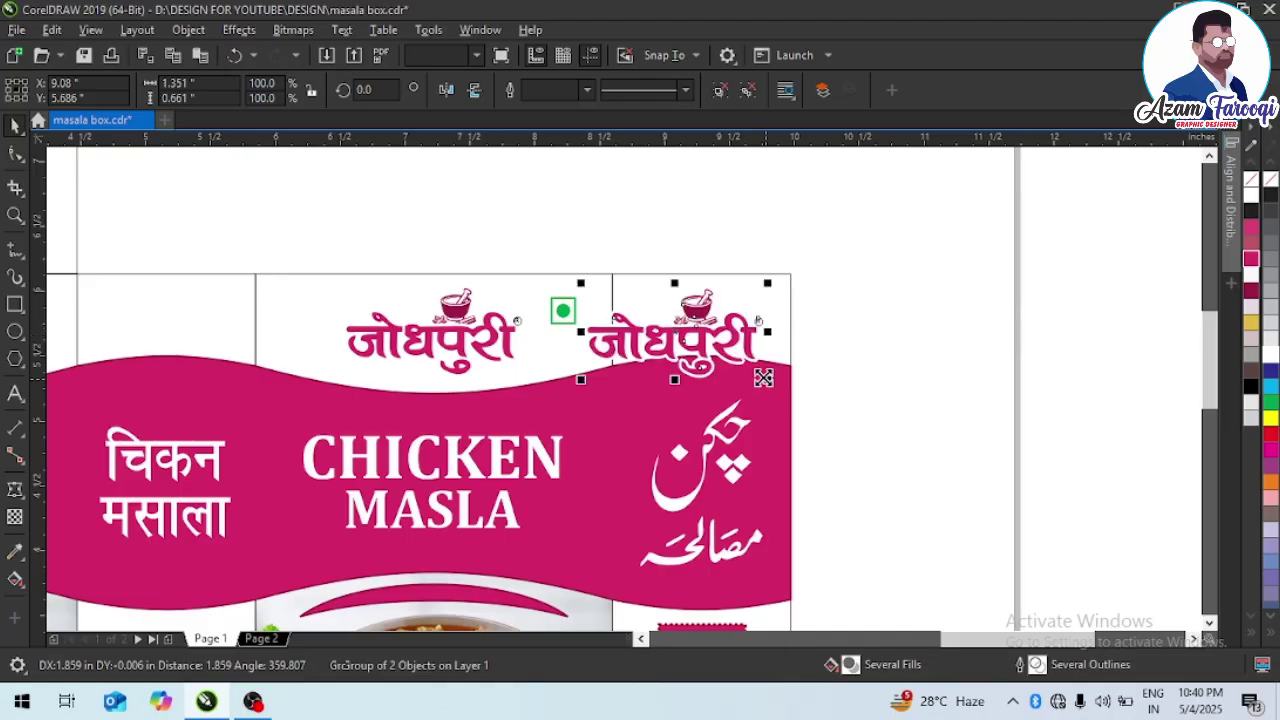
drag(763, 378, 746, 369)
shift+click(769, 324)
key(c)
- Nudge the small brand logo up into the white area above the pink band on the last narrow panel
click(716, 335)
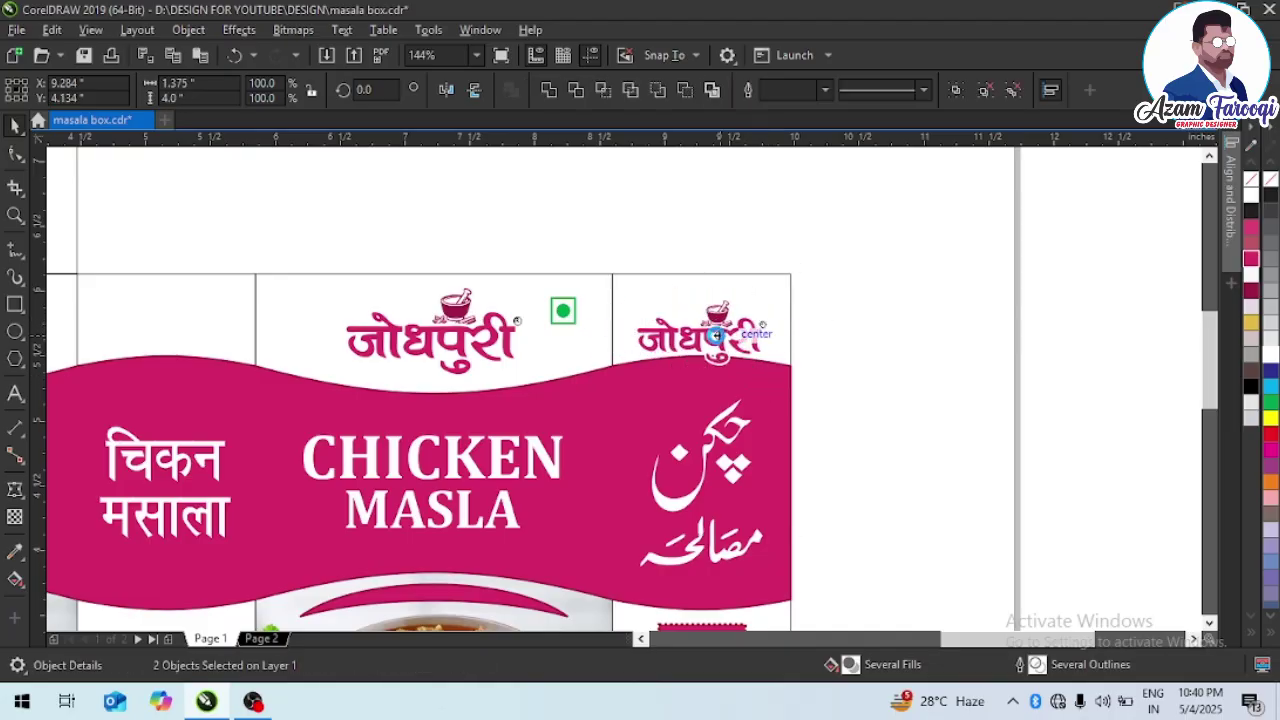
key(Up)
key(Up)
key(Up)
key(Up)
key(Up)
key(Up)
key(Up)
key(Up)
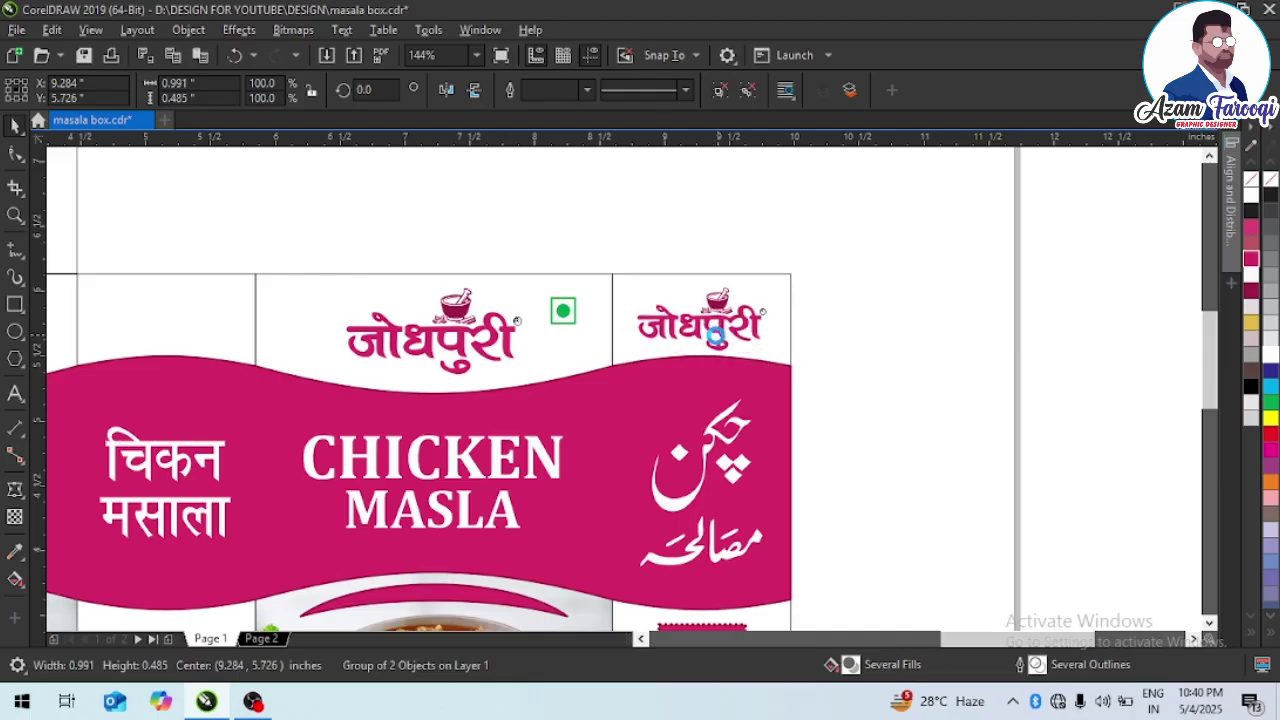
- Copy the small brand logo onto the Hindi-titled narrow panel at the same height, centered horizontally
drag(717, 336, 717, 337)
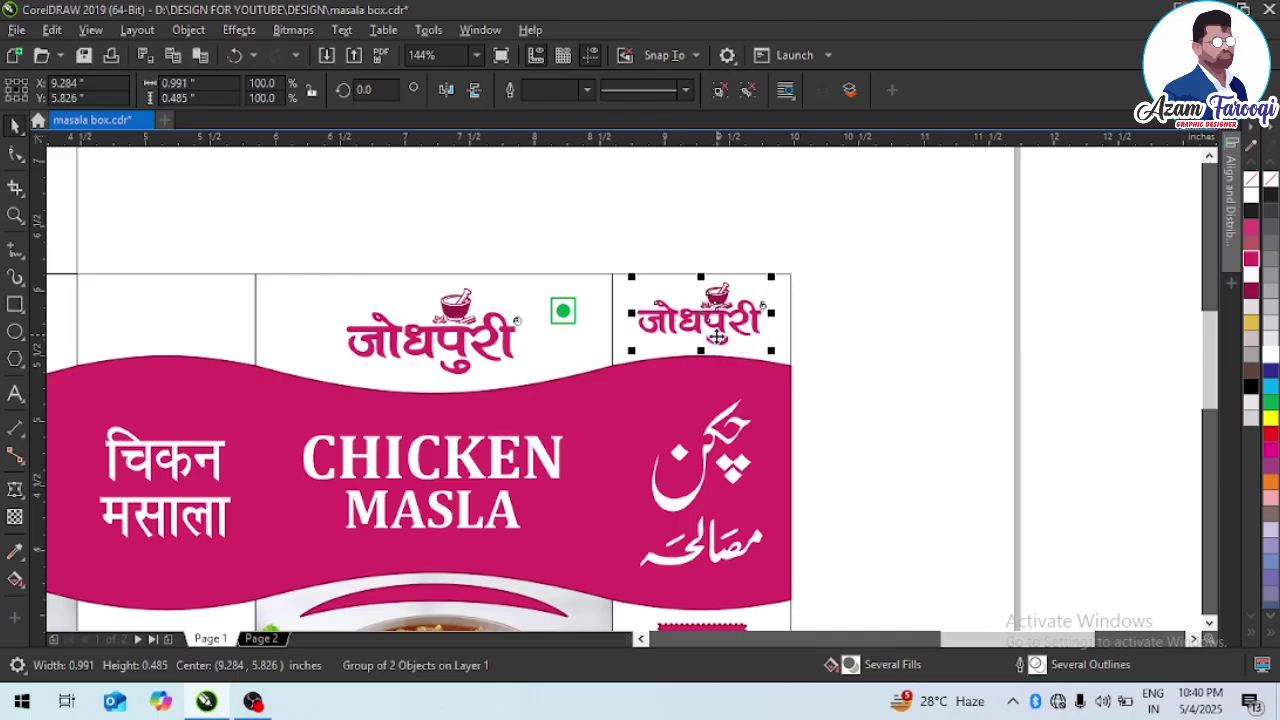
shift+click(159, 299)
key(c)
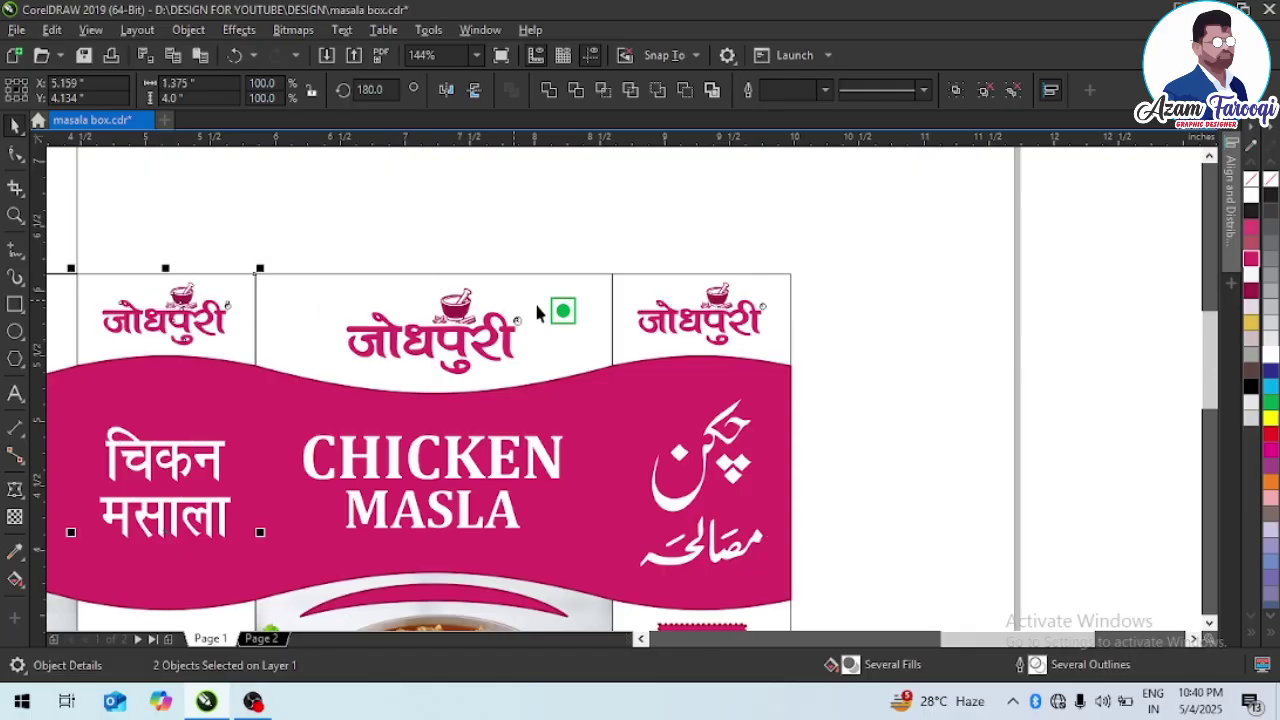
scroll(738, 341, down, 1)
click(783, 333)
scroll(769, 335, down, 1)
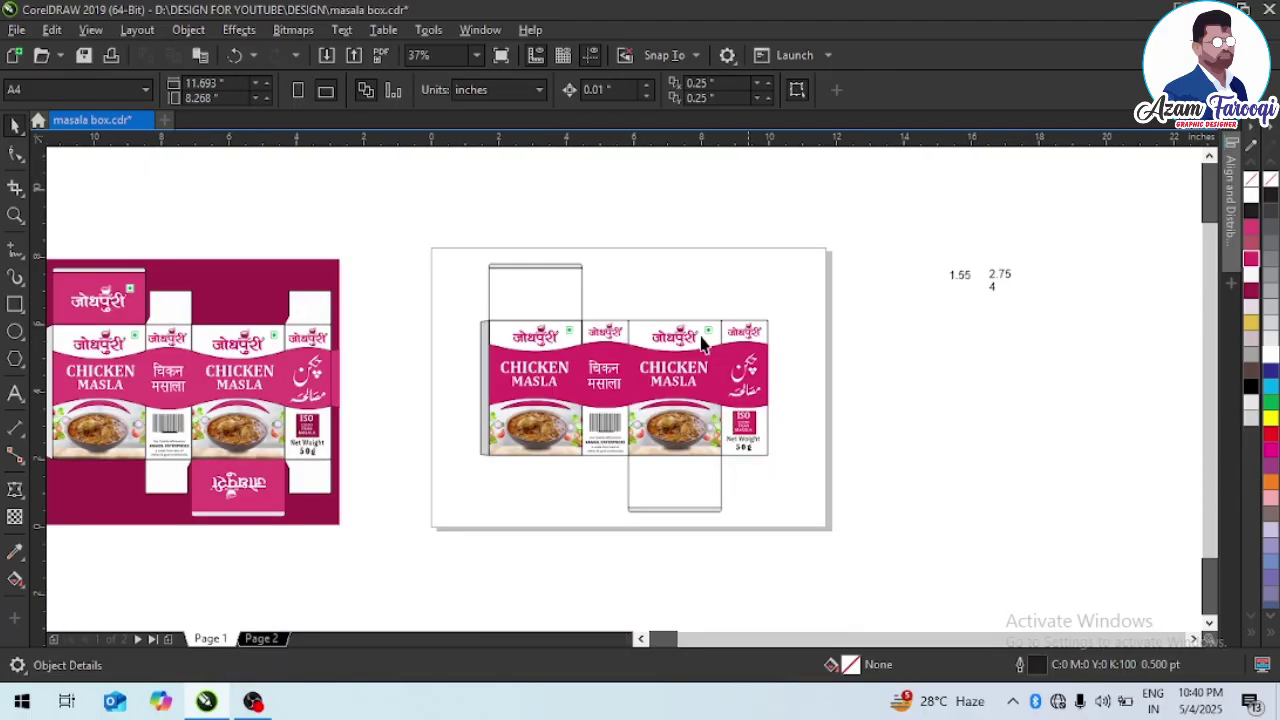
- Duplicate the Hindi-titled narrow panel's outline as a rectangle 1 inch tall
key(F2)
drag(512, 285, 779, 383)
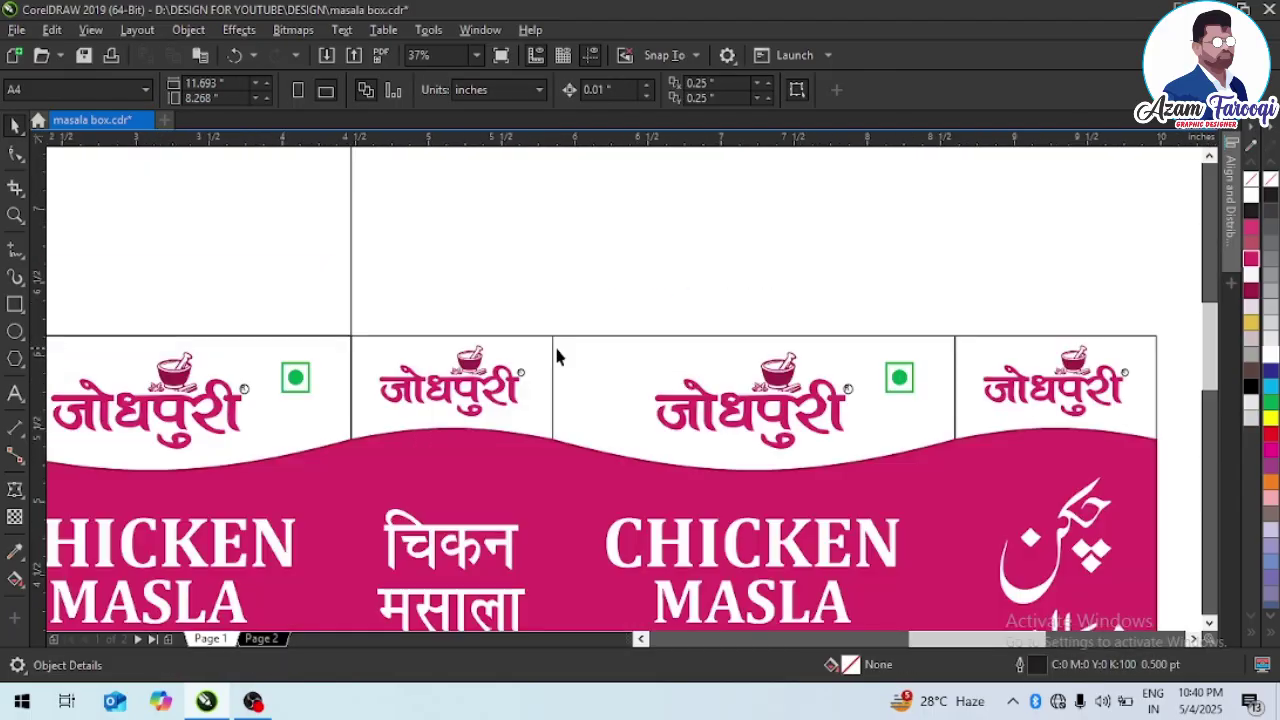
click(551, 353)
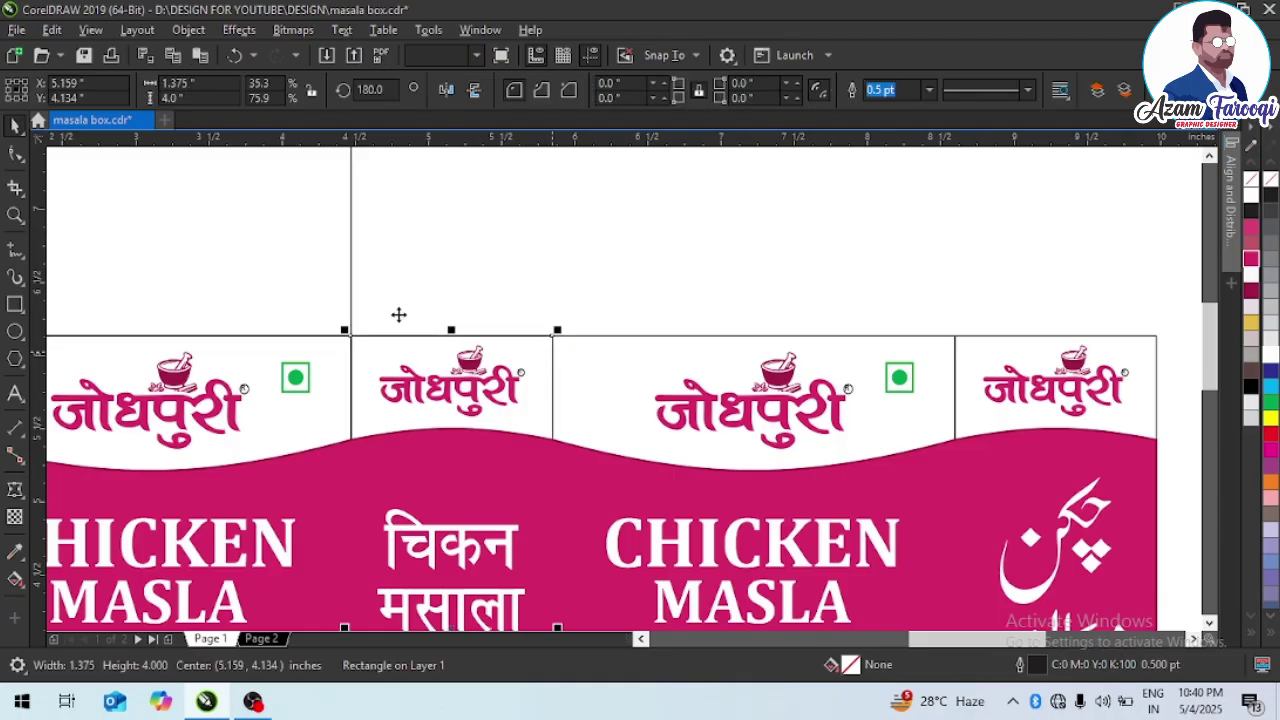
click(200, 98)
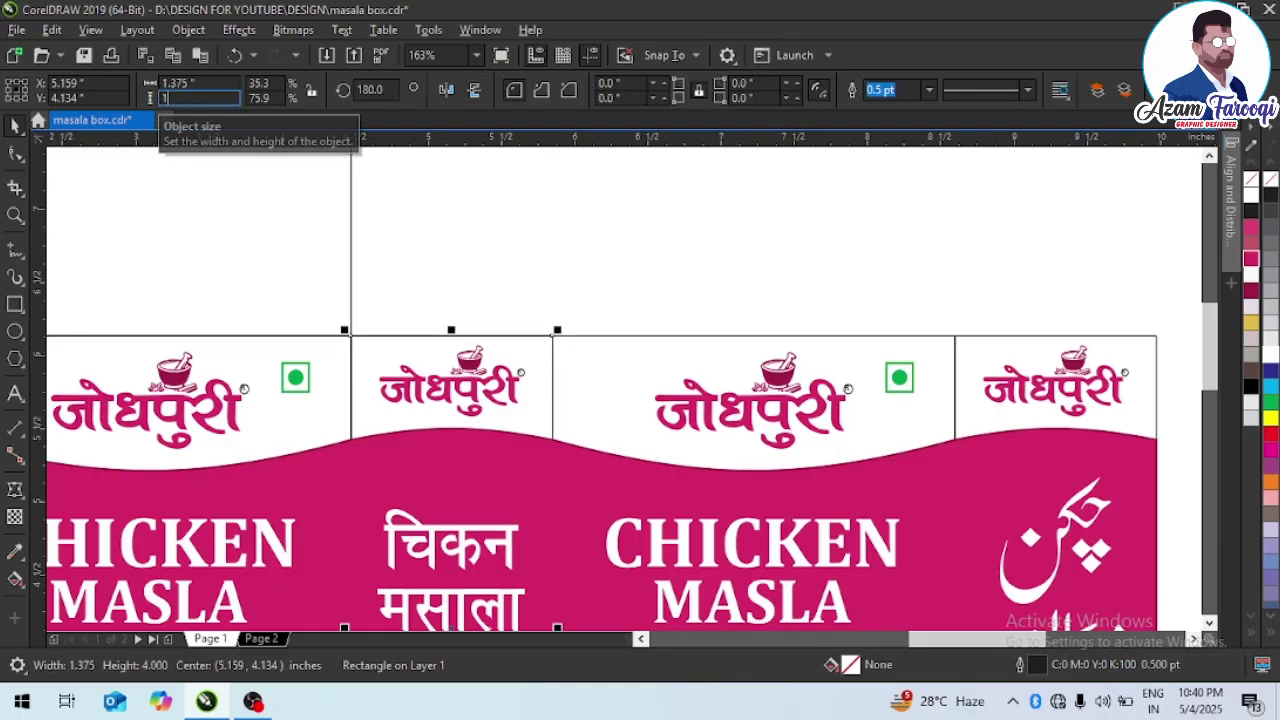
text(1)
key(Return)
- Align the 1-inch-tall rectangle with the top edge of the Hindi-titled narrow panel
shift+click(540, 355)
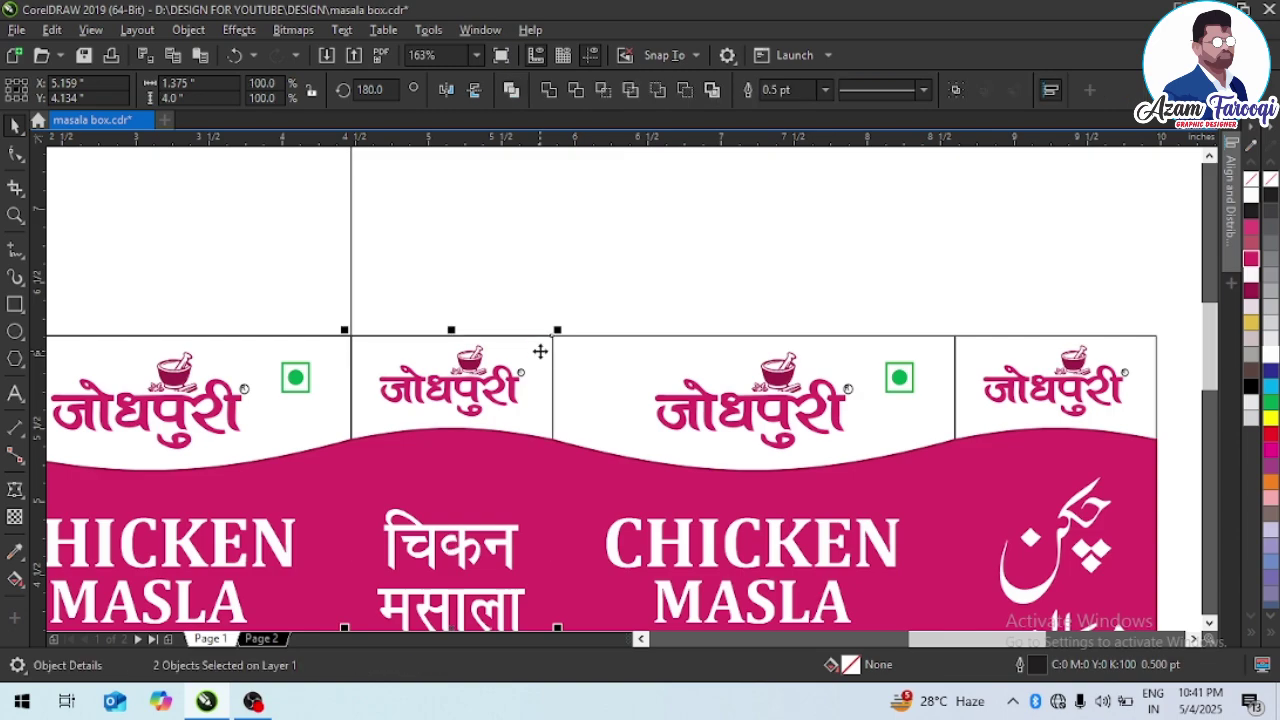
scroll(551, 315, down, 2)
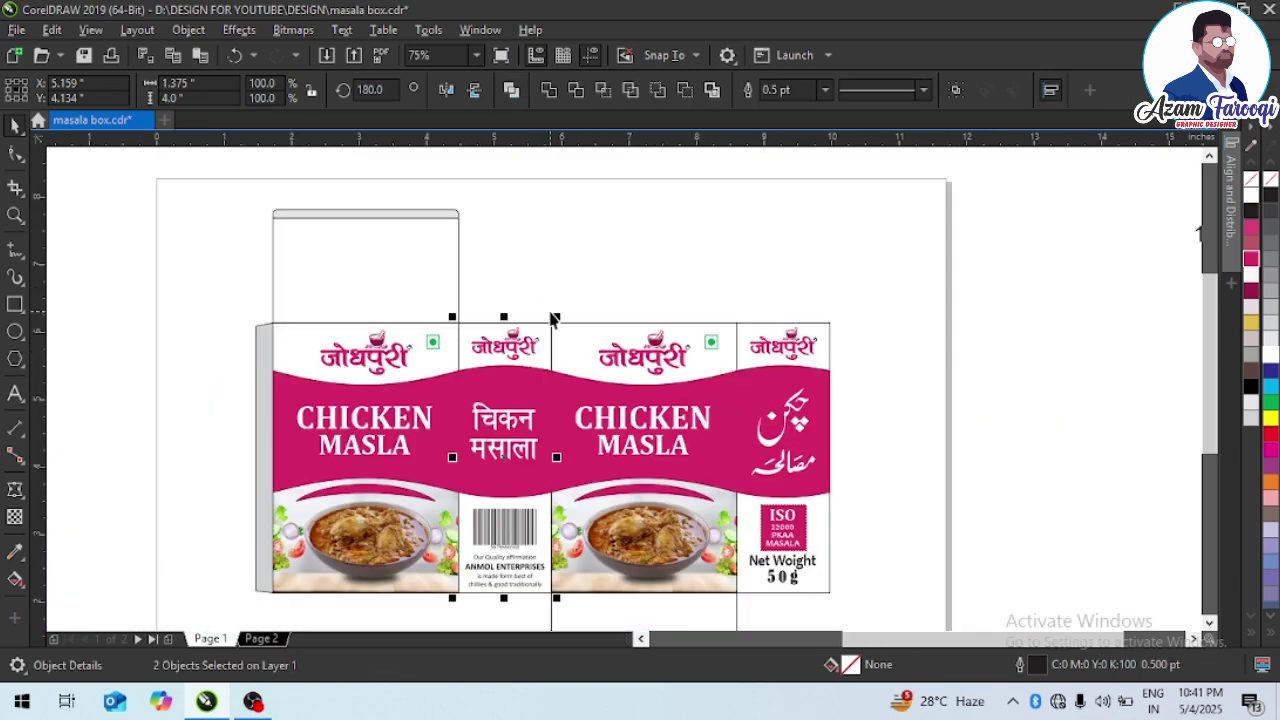
click(550, 314)
drag(443, 292, 560, 388)
click(549, 366)
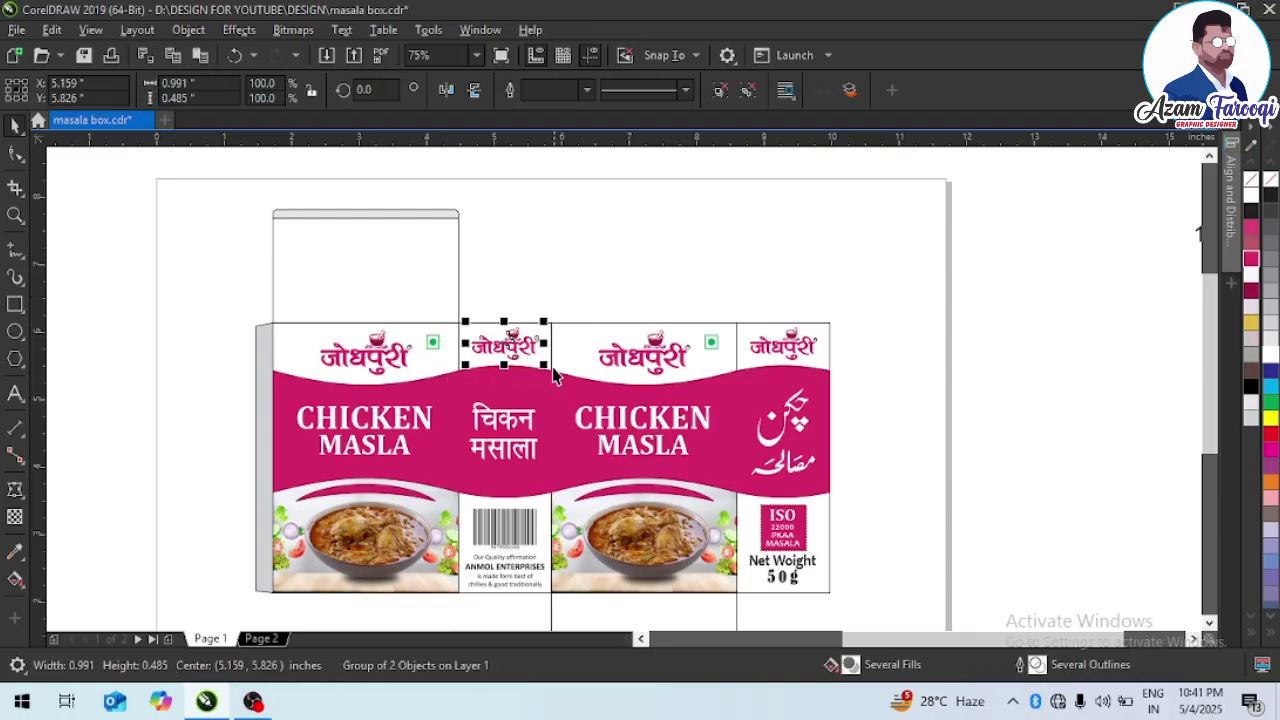
key(Escape)
click(553, 362)
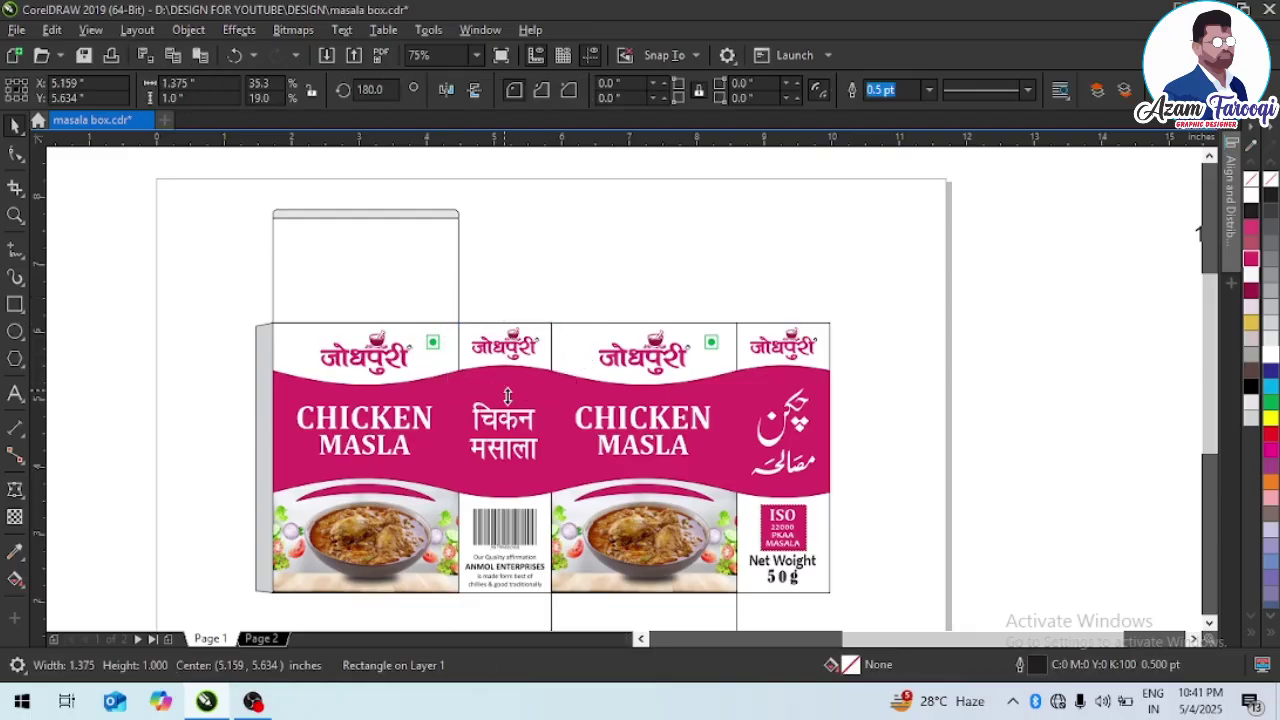
- Try to flip the 1-inch rectangle upward above the narrow panel's top edge, and undo the change
drag(511, 395, 507, 298)
drag(386, 252, 698, 418)
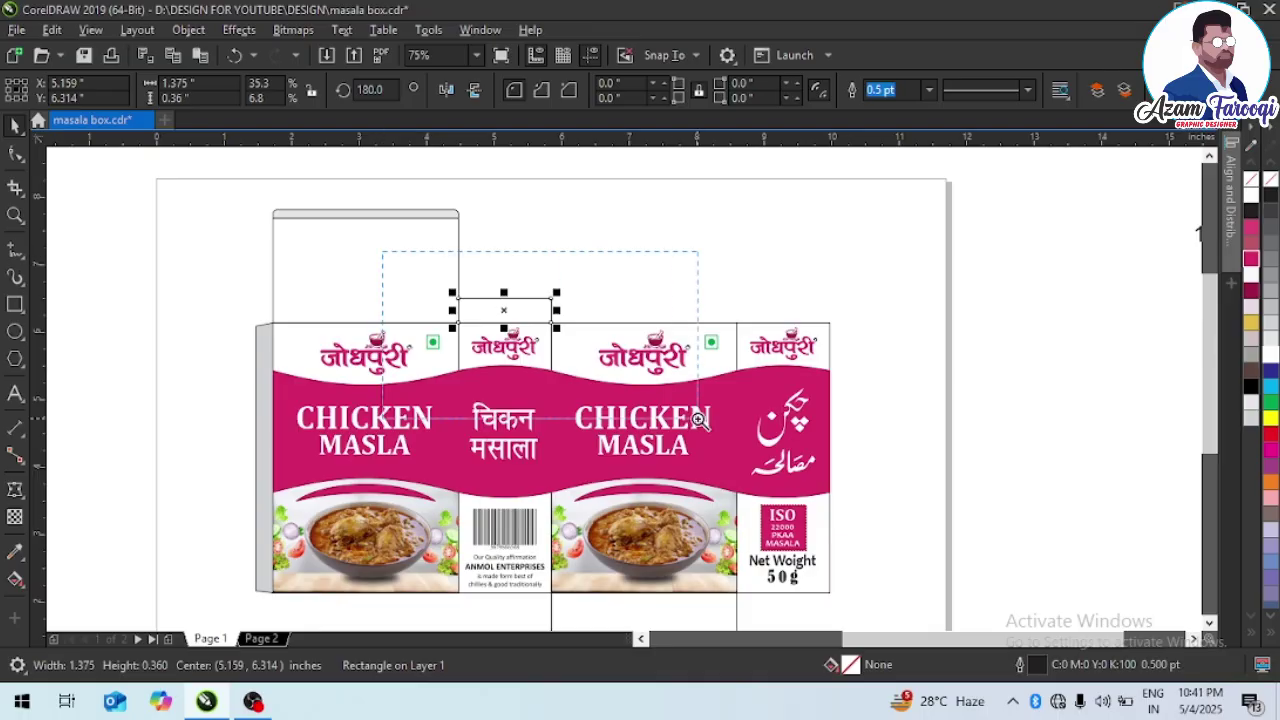
key(ctrl+z)
scroll(731, 534, down, 2)
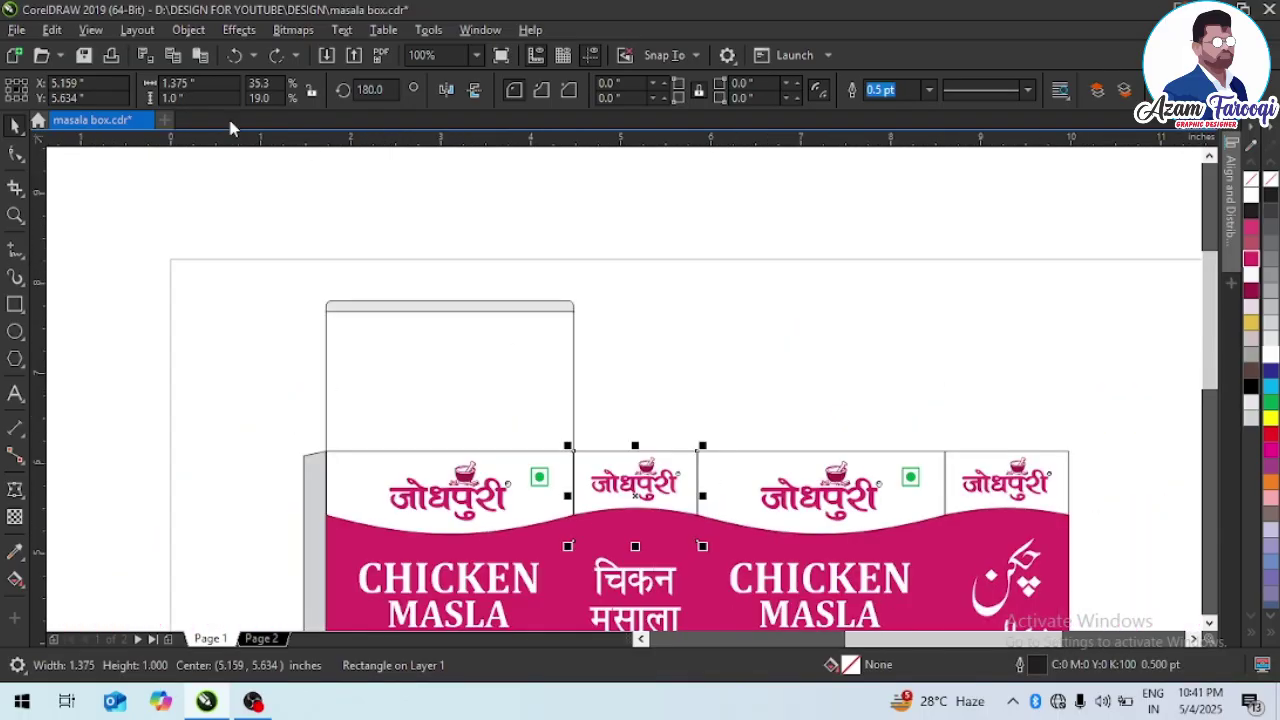
- Set the duplicated rectangle's height to 0.75 inches and mirror it upward above the Hindi-titled narrow panel as a flap
drag(205, 98, 137, 103)
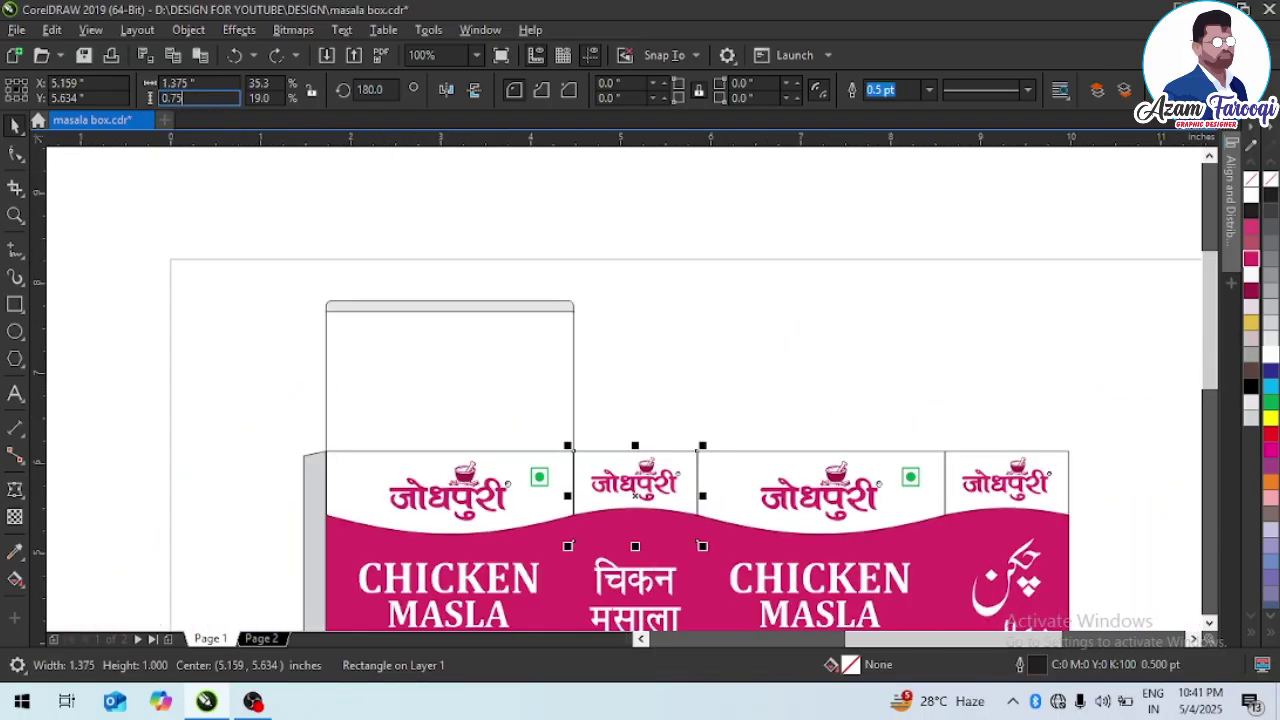
key(Return)
drag(686, 462, 686, 449)
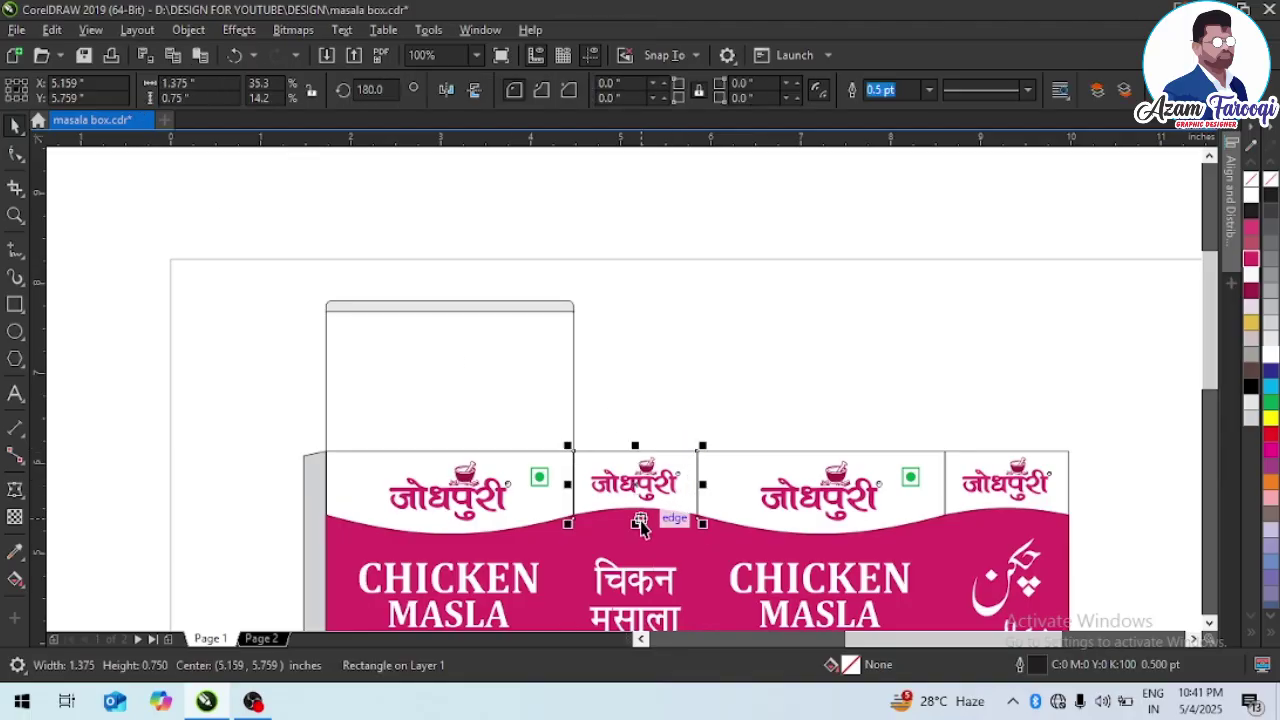
drag(640, 523, 634, 446)
- Convert the flap rectangle to curves, subdivide its left edge with nodes, and keep only the added node nearest the bottom
drag(525, 357, 791, 508)
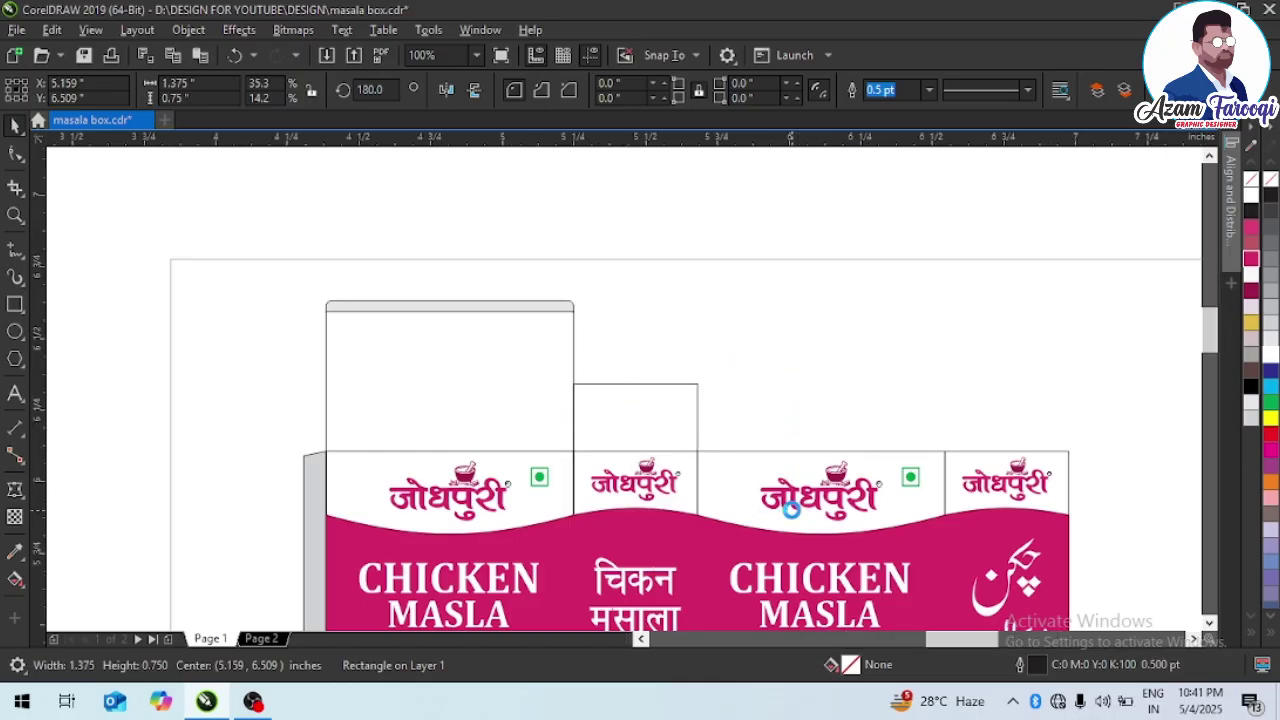
key(ctrl+q)
key(ctrl+q)
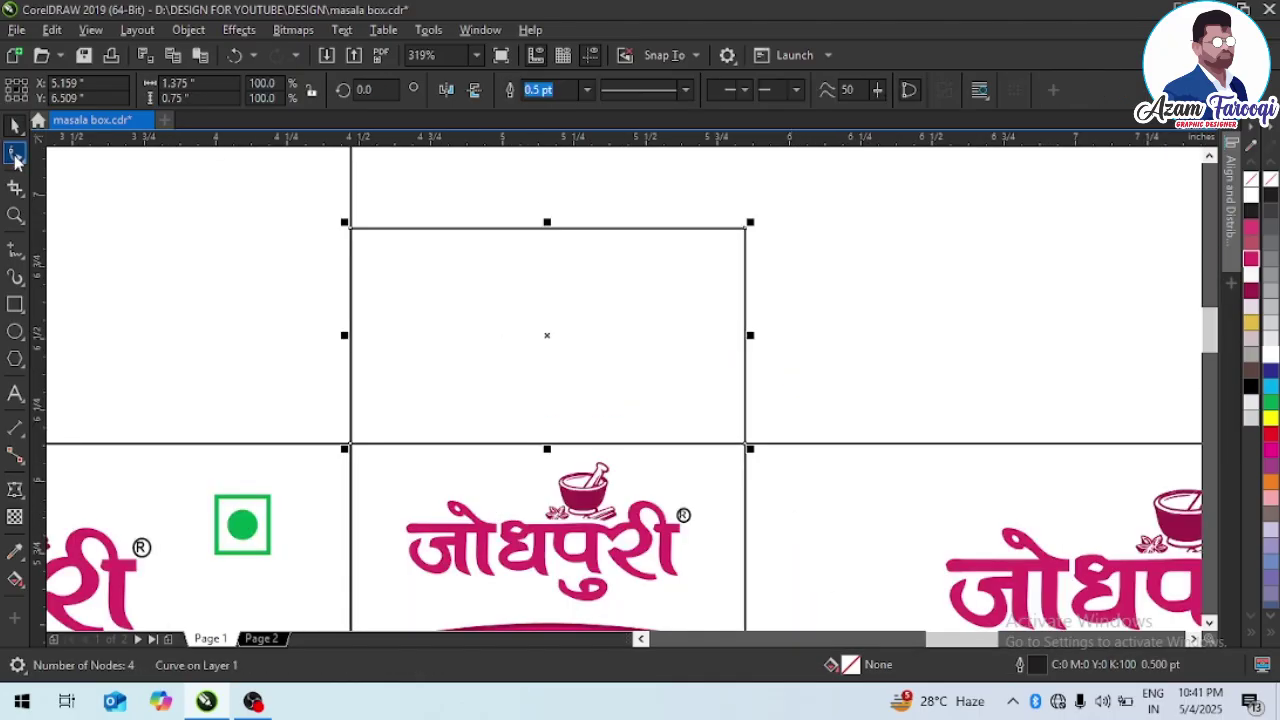
key(F10)
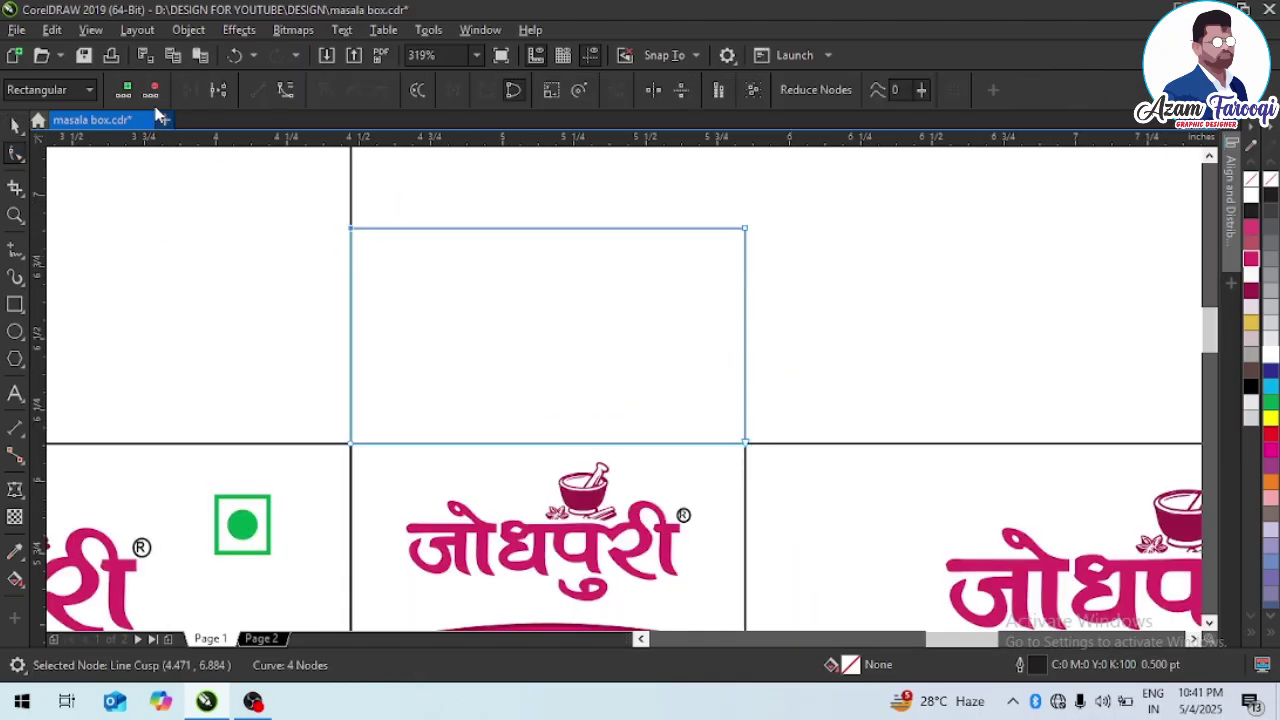
click(127, 89)
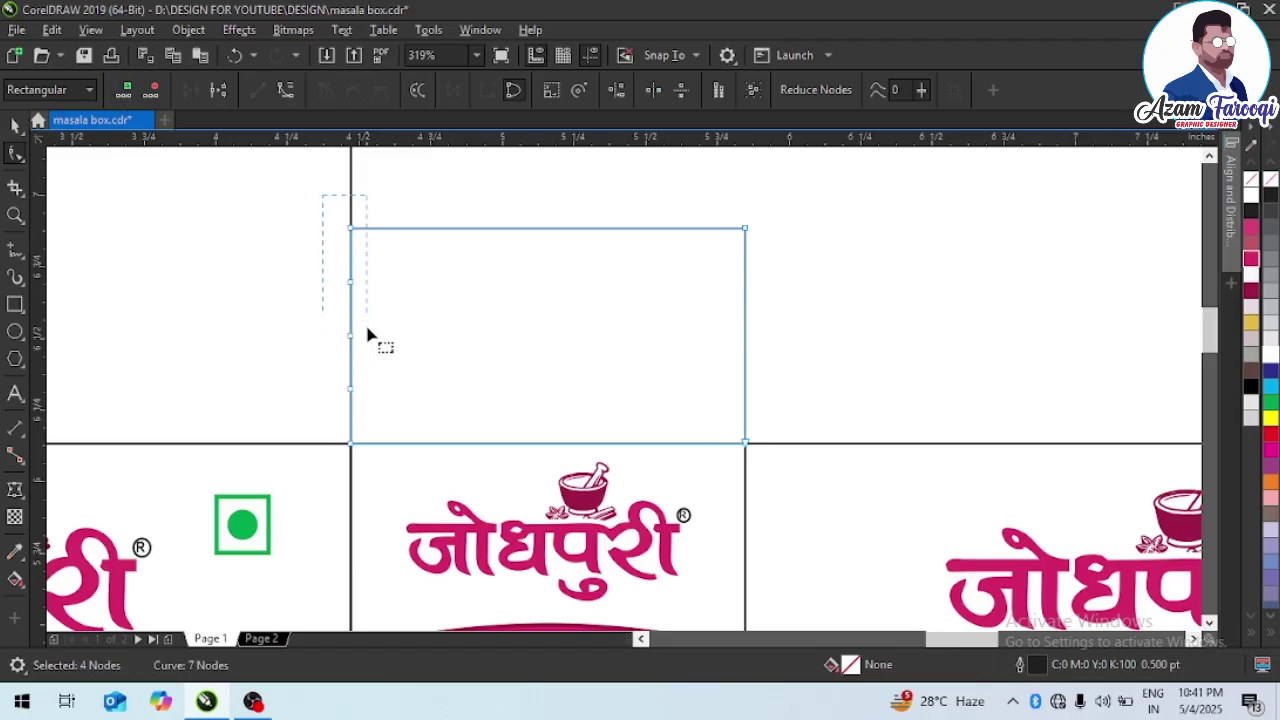
drag(318, 303, 382, 341)
key(Delete)
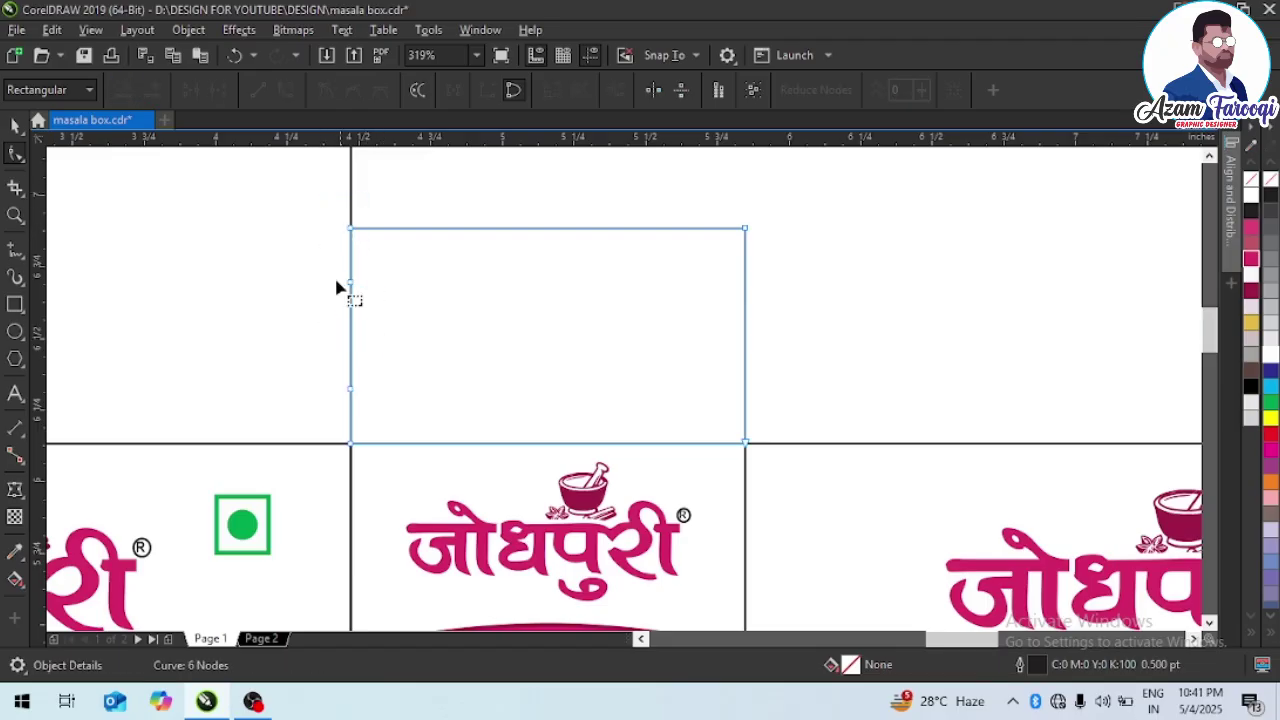
drag(337, 277, 416, 344)
key(Delete)
key(space)
key(Escape)
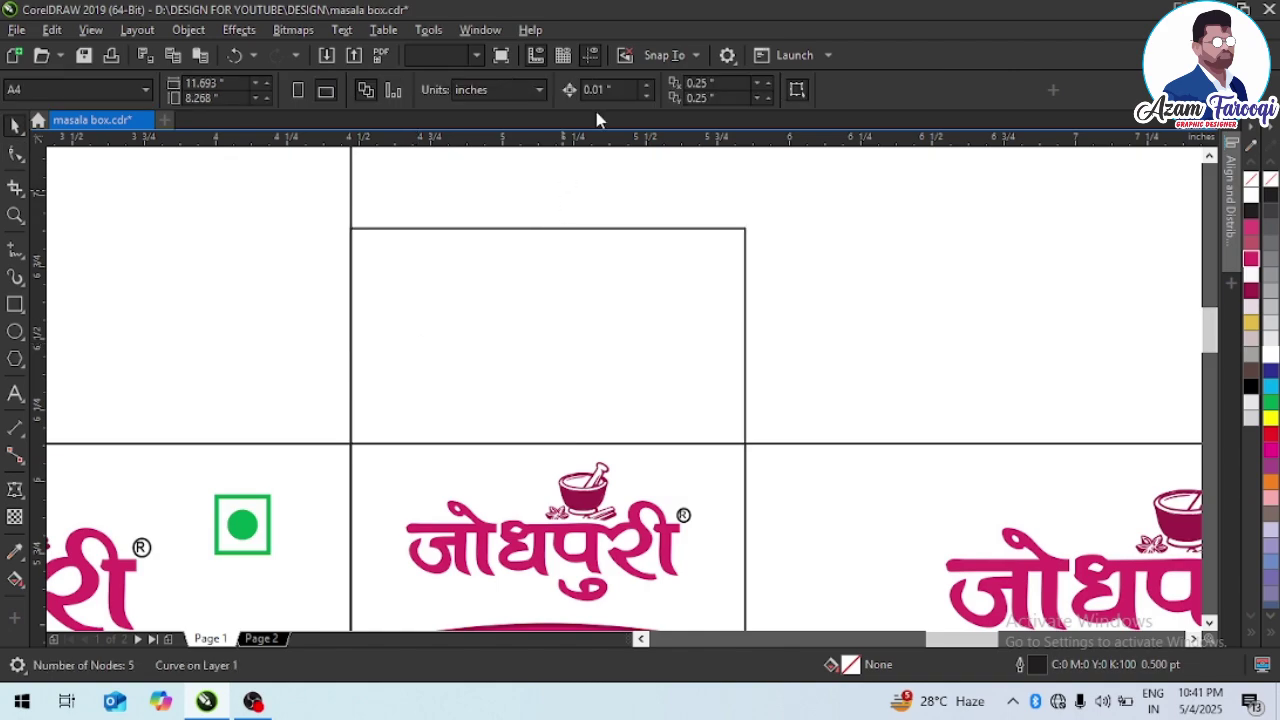
- Set the nudge distance to 0.125 inches and shift the flap's two upper left-side nodes right once to make an angled corner
drag(613, 90, 512, 92)
text(0.125)
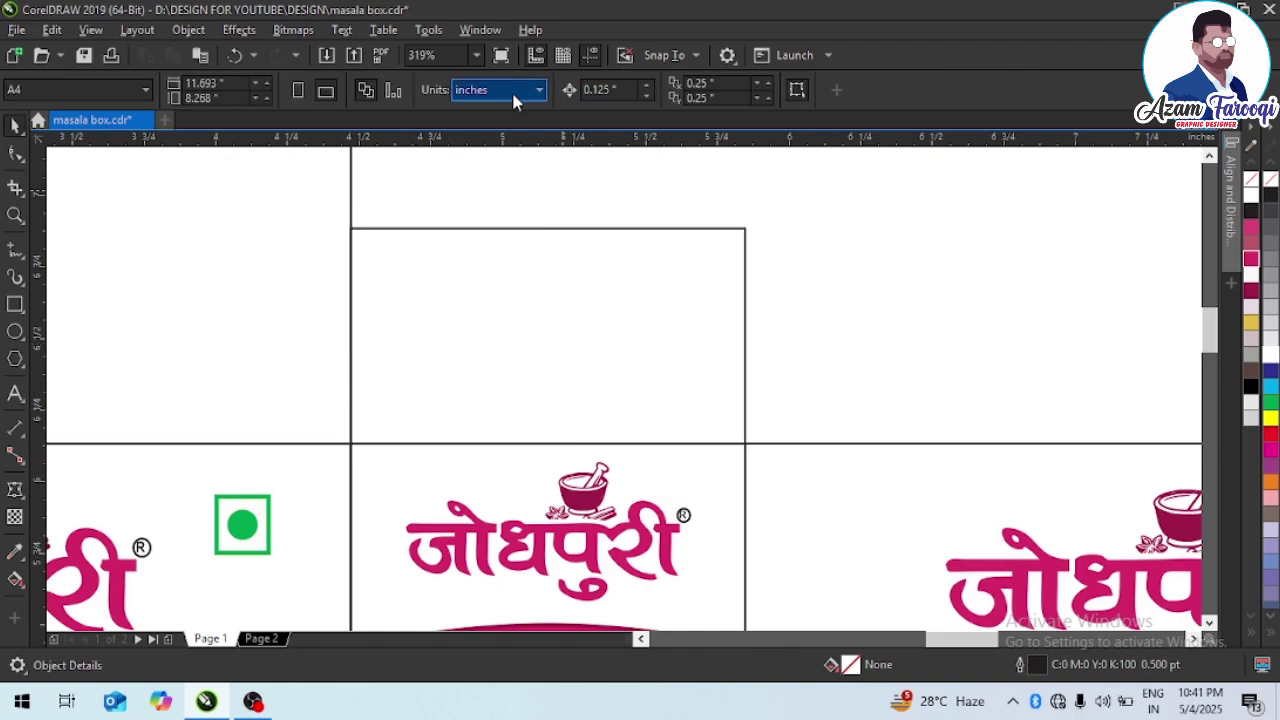
click(481, 307)
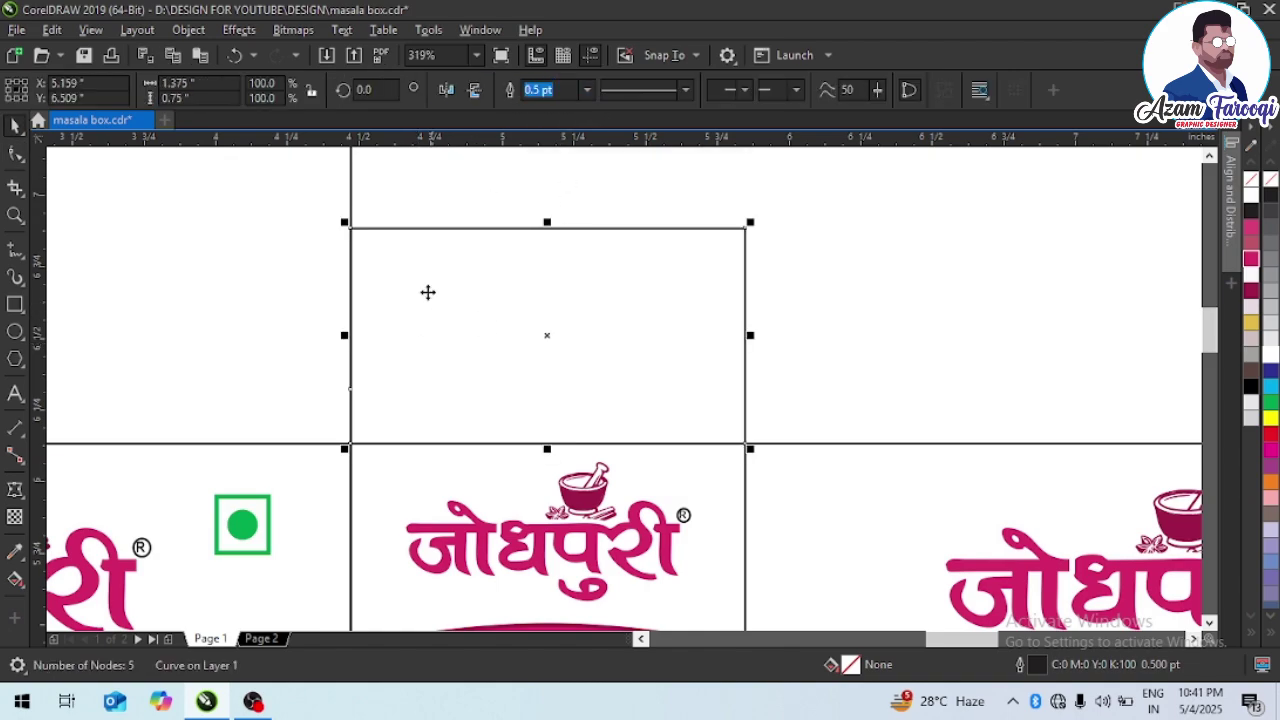
key(F10)
drag(314, 219, 398, 426)
key(Right)
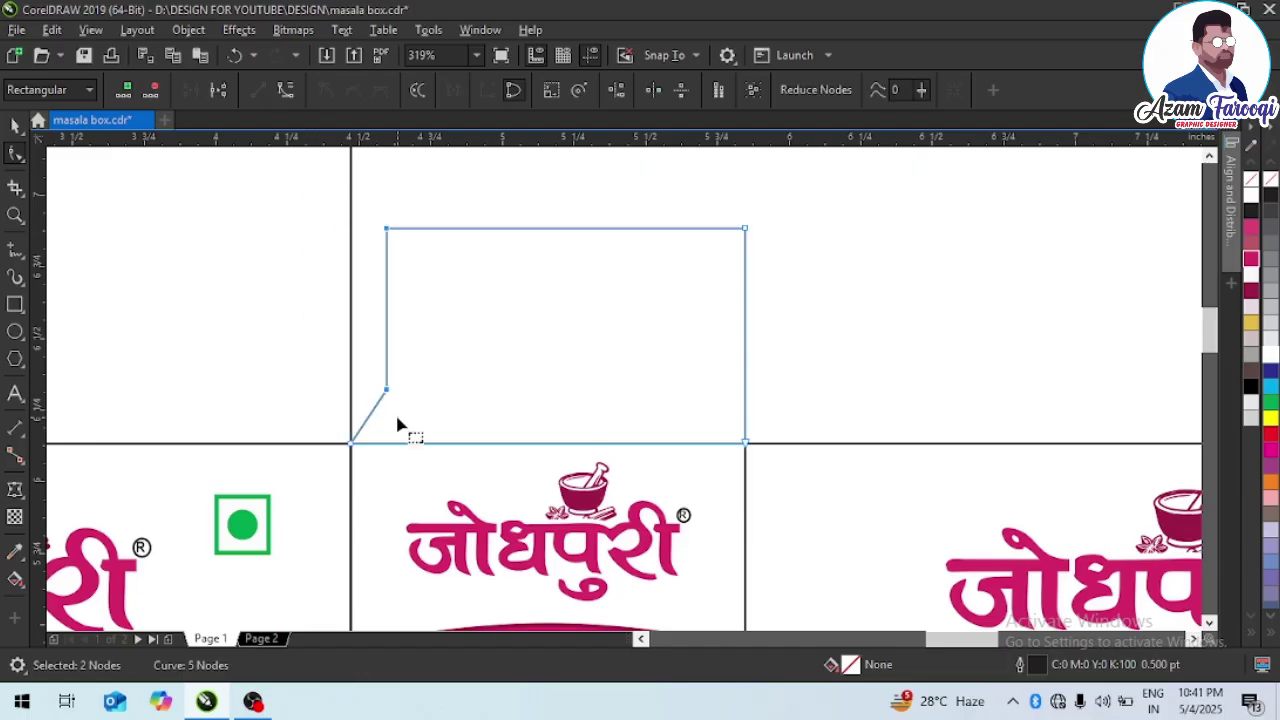
key(space)
- Copy the angled flap above the last narrow panel, centered on it, and group the two flaps
scroll(397, 420, down, 4)
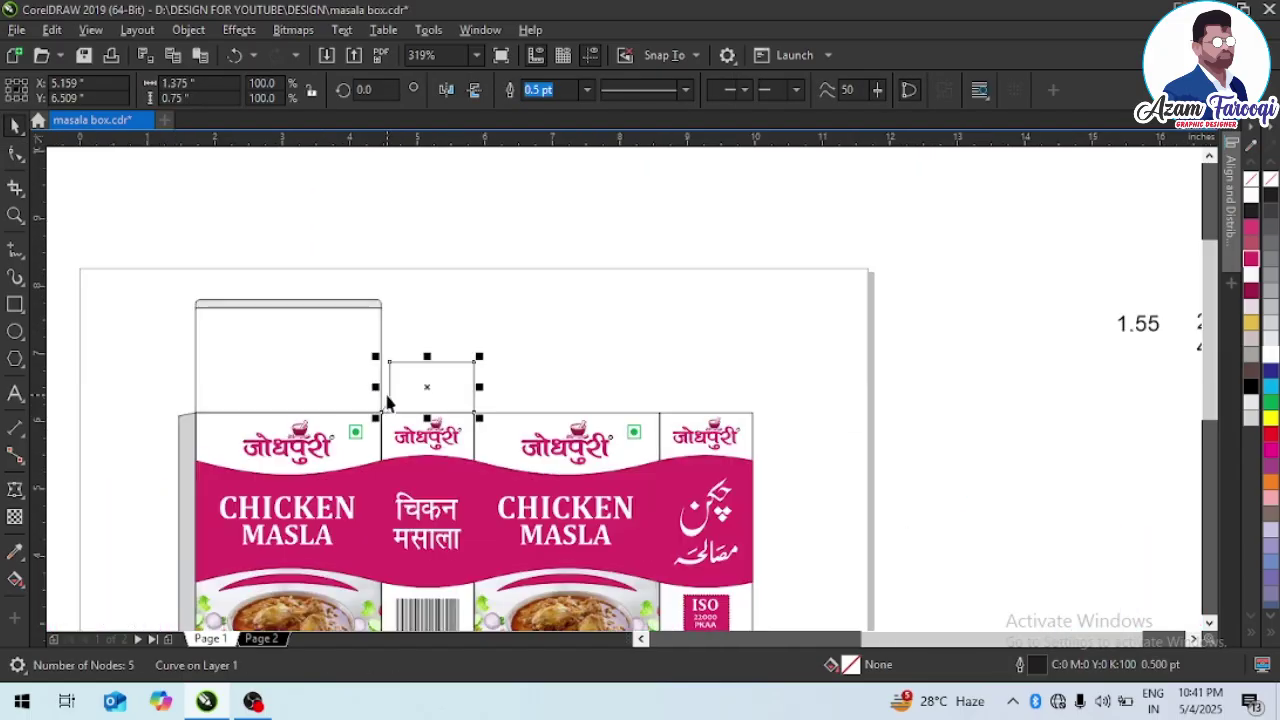
shift+click(675, 424)
key(c)
click(721, 362)
shift+click(473, 382)
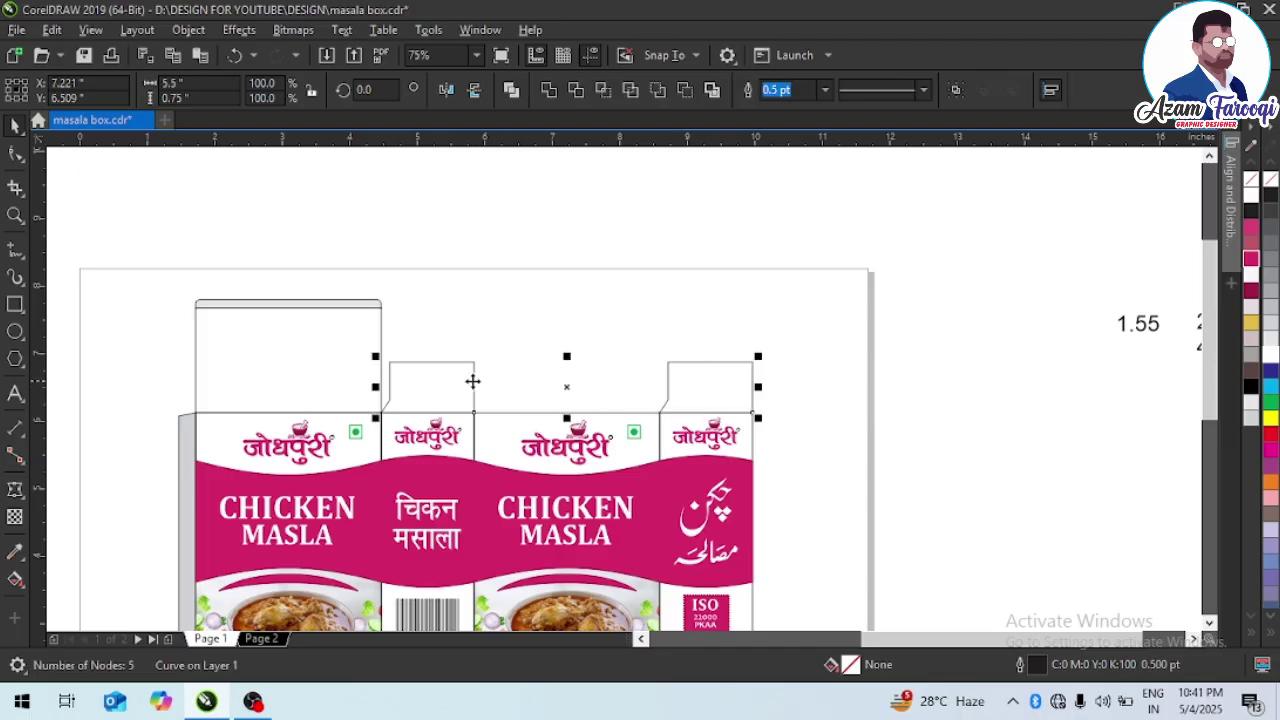
key(ctrl+g)
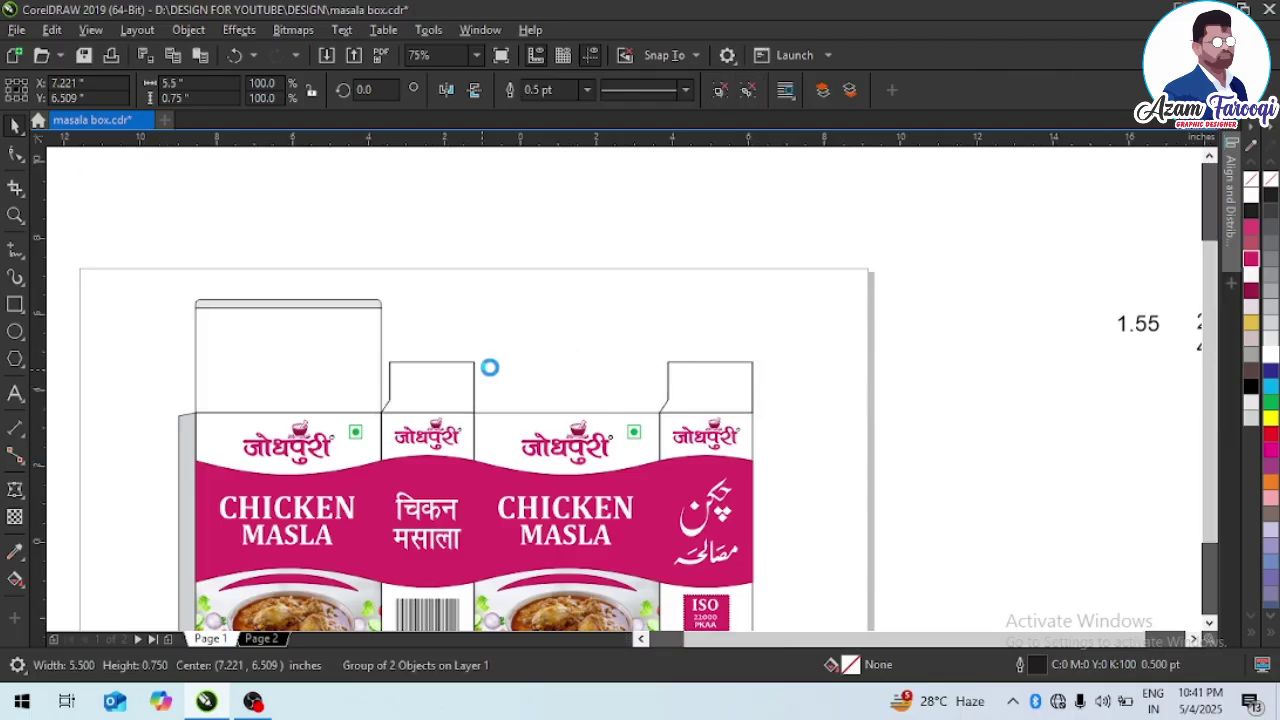
- Duplicate the grouped angled flaps onto the box's lower edge and mirror the copy downward below the narrow panels
scroll(640, 459, down, 2)
scroll(890, 475, up, 4)
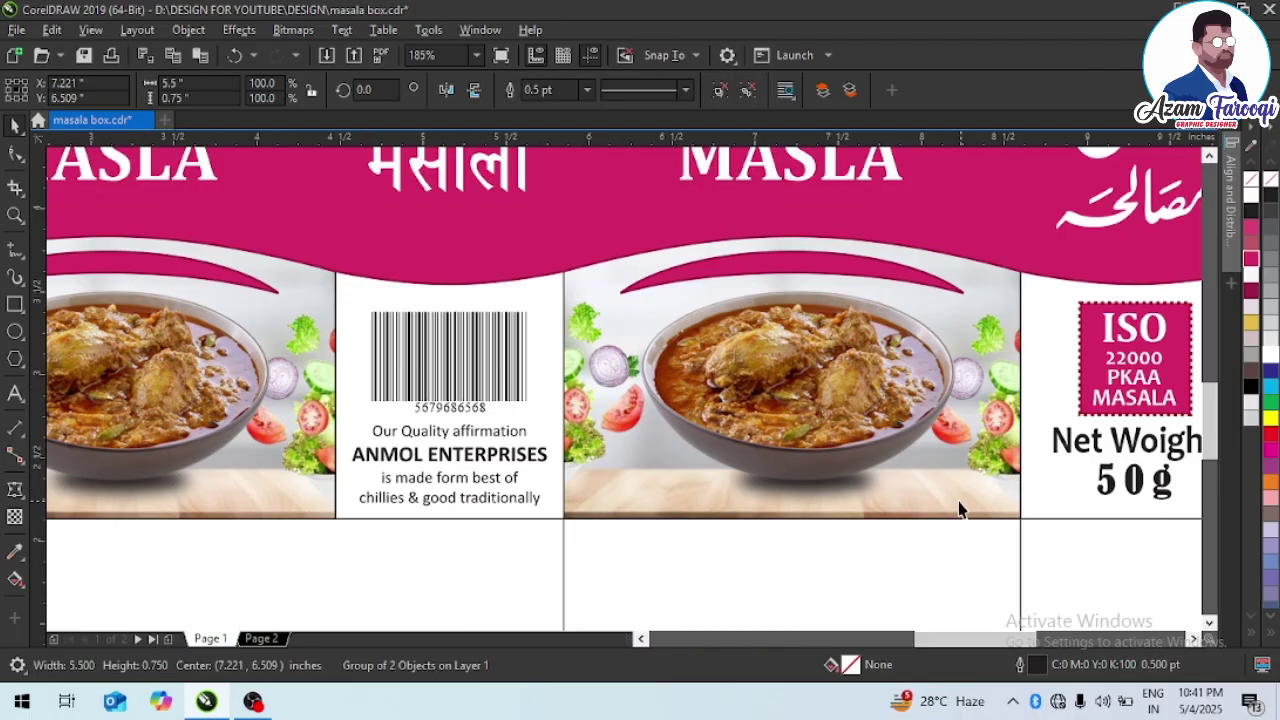
shift+click(1043, 510)
click(1043, 506)
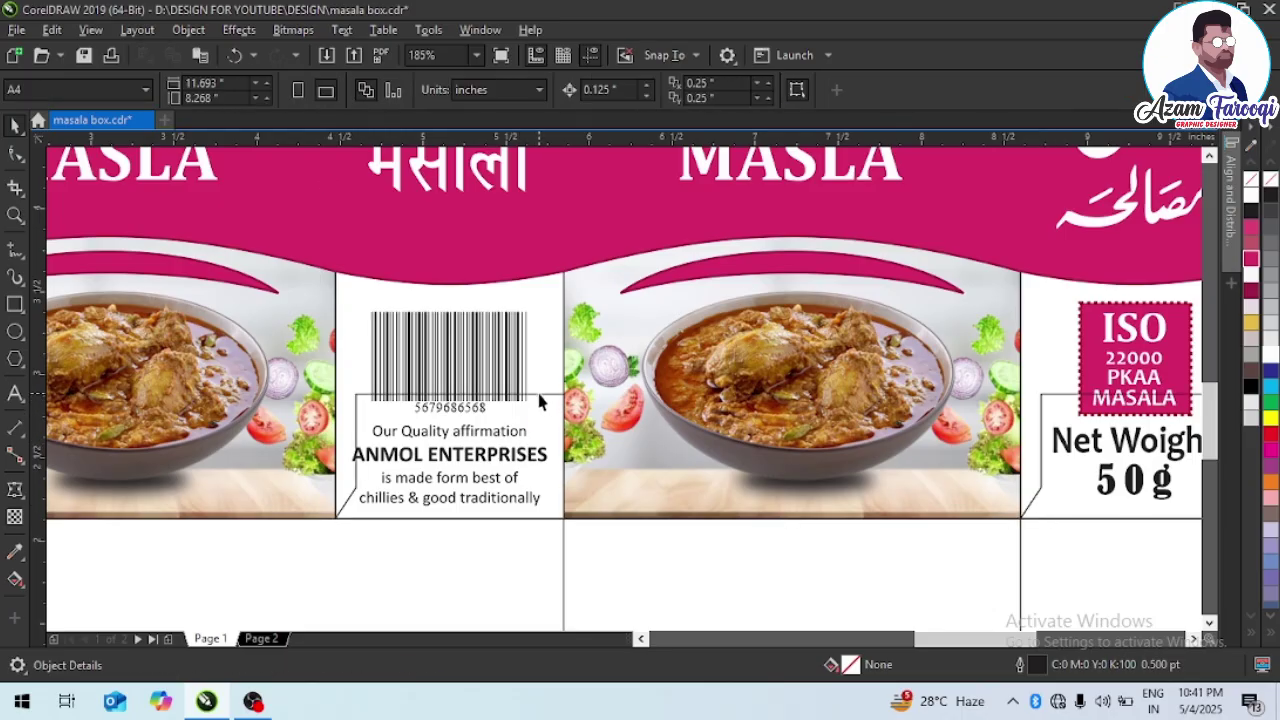
click(539, 394)
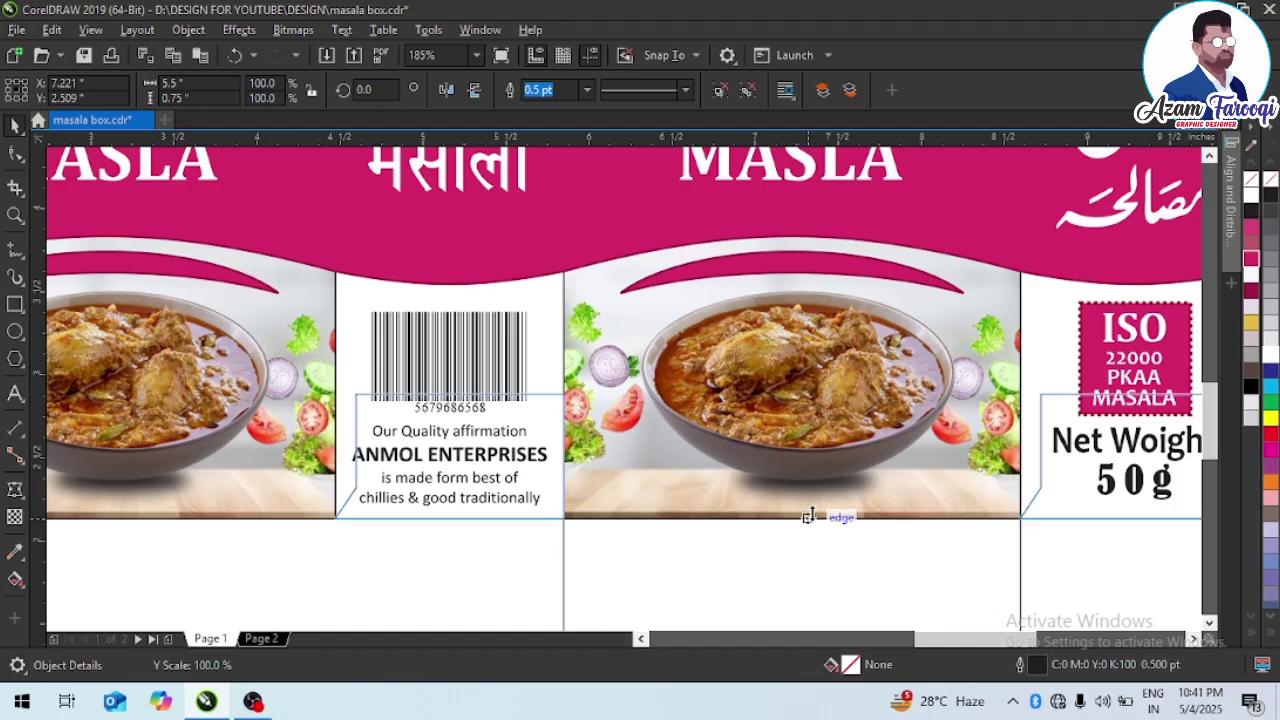
drag(793, 388, 805, 528)
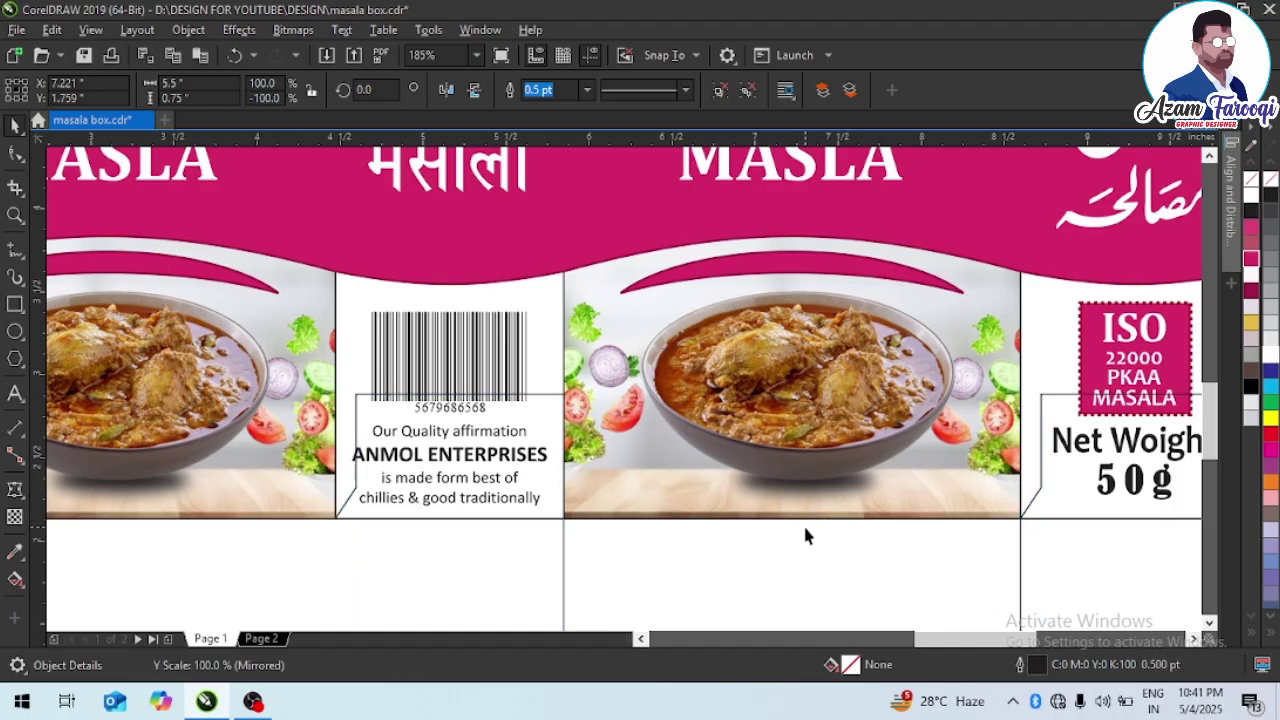
- Mirror the lower flap beneath the barcode panel horizontally so its angled corner faces the adjoining wide flap
scroll(550, 330, down, 1)
ctrl+click(523, 449)
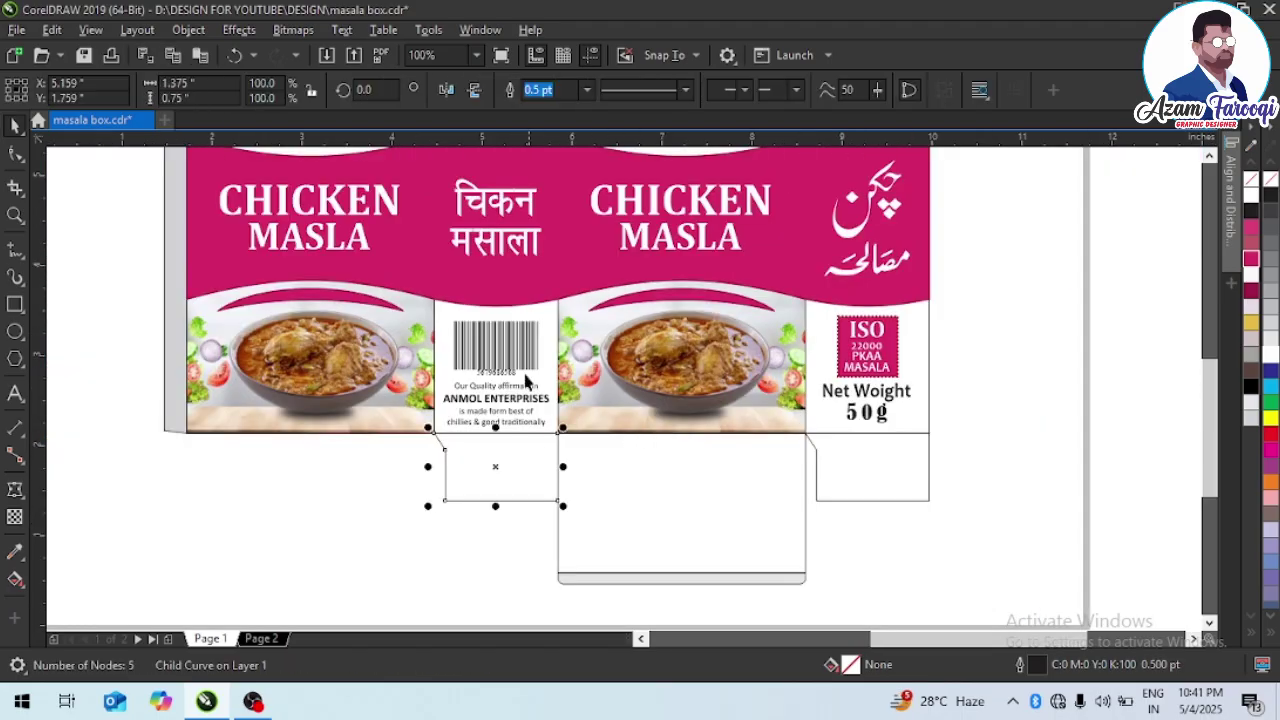
click(447, 92)
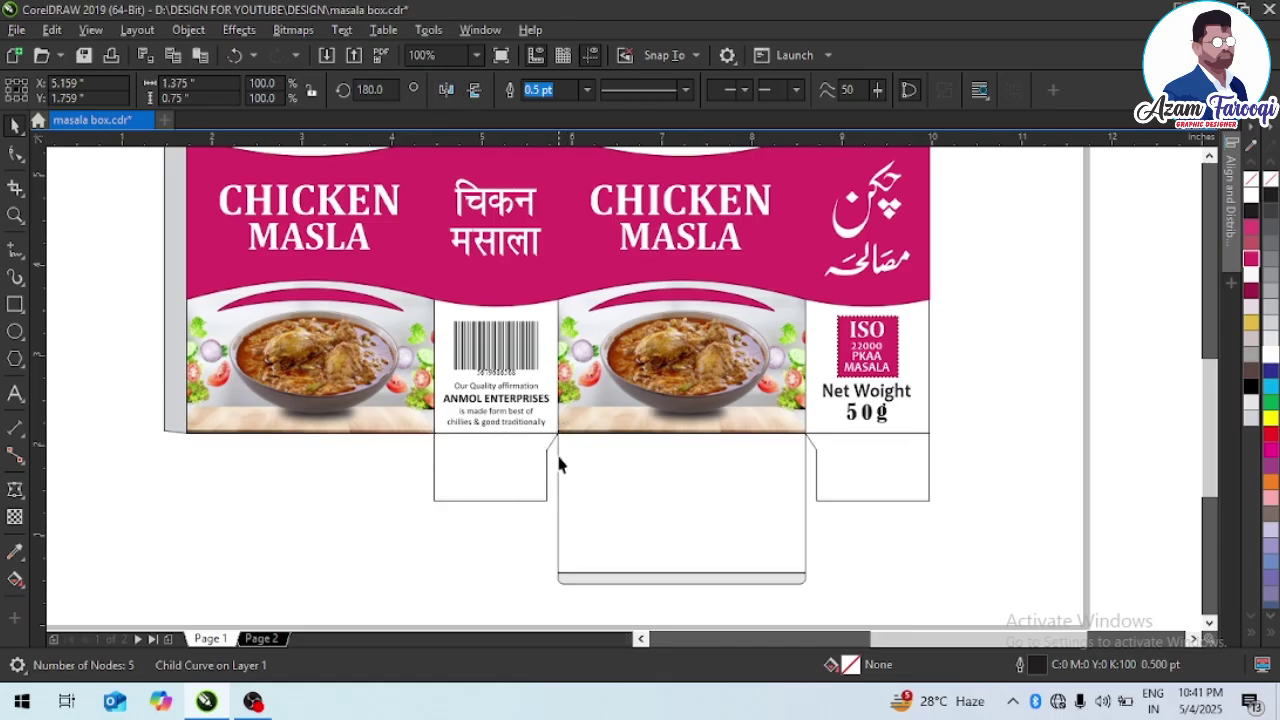
- Fill the large flap above the first CHICKEN MASLA panel with the box's magenta colour
click(760, 497)
key(F4)
drag(581, 245, 695, 310)
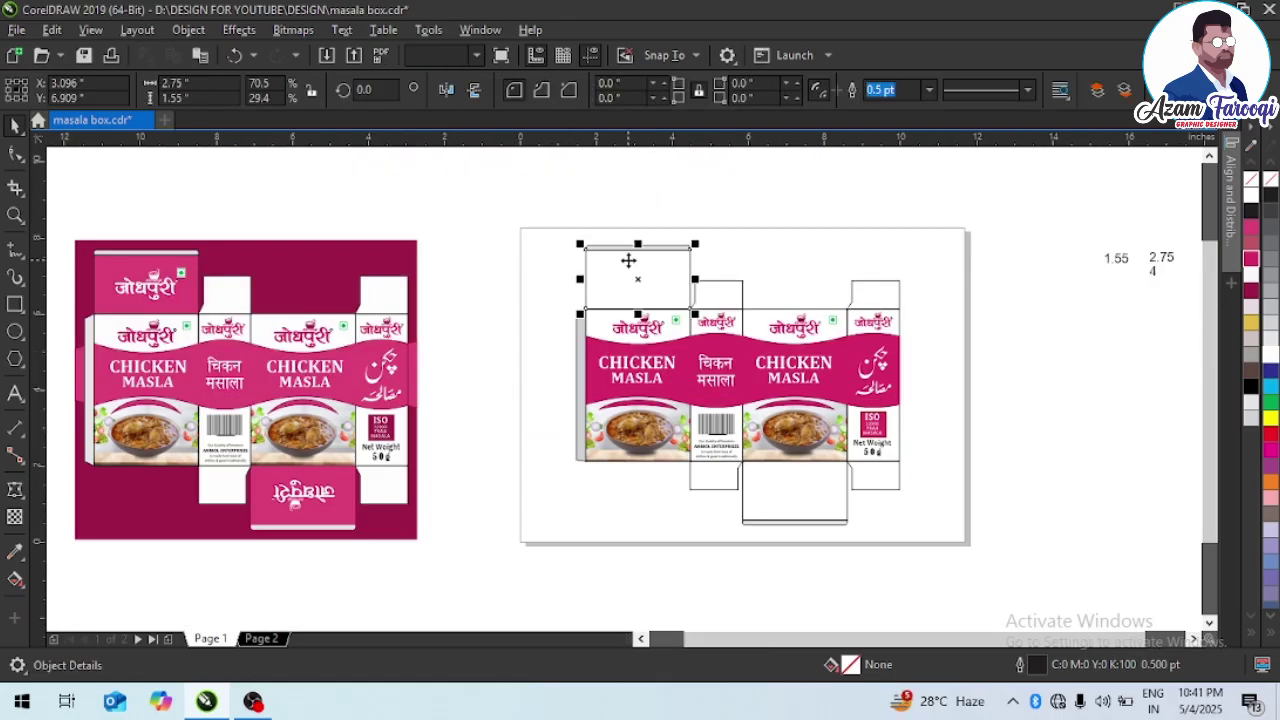
click(1251, 259)
click(708, 298)
- Copy the front panel's Jodhpuri logo onto the magenta top flap, enlarge it to about 1.9 inches wide, and center it
key(F2)
drag(514, 226, 836, 384)
click(538, 455)
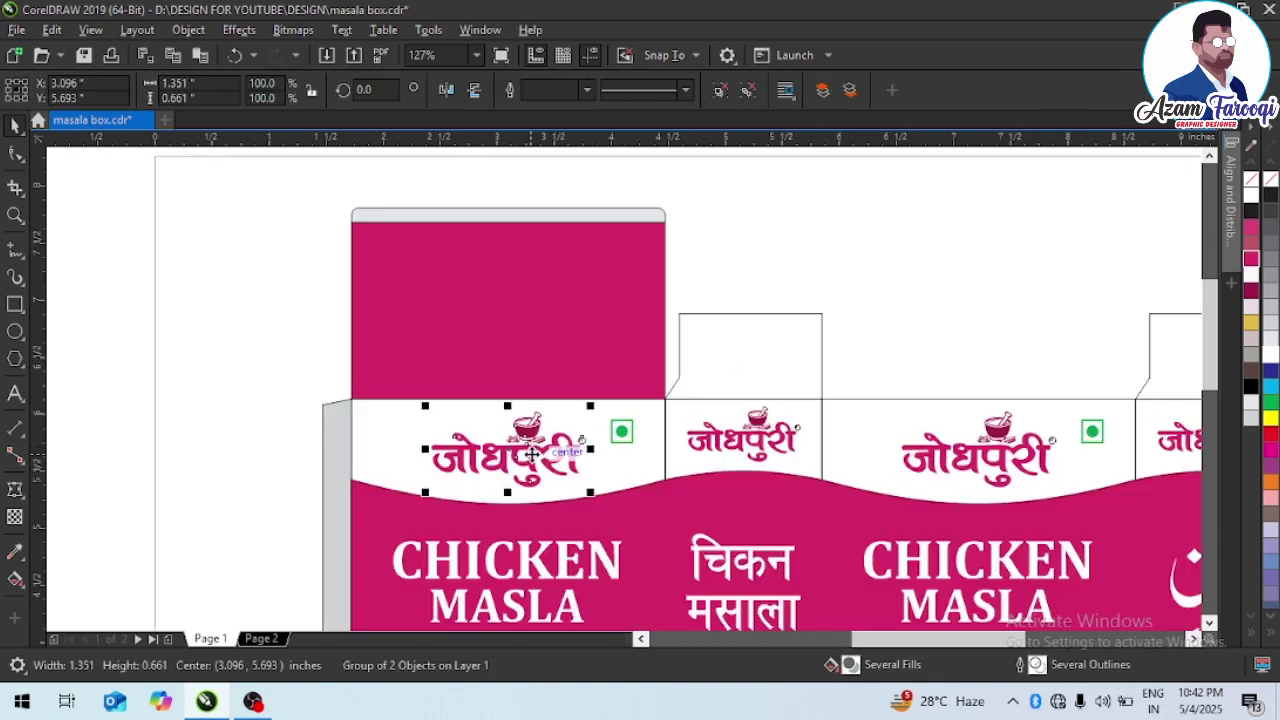
drag(538, 455, 536, 320)
drag(591, 368, 626, 376)
shift+click(619, 264)
key(e)
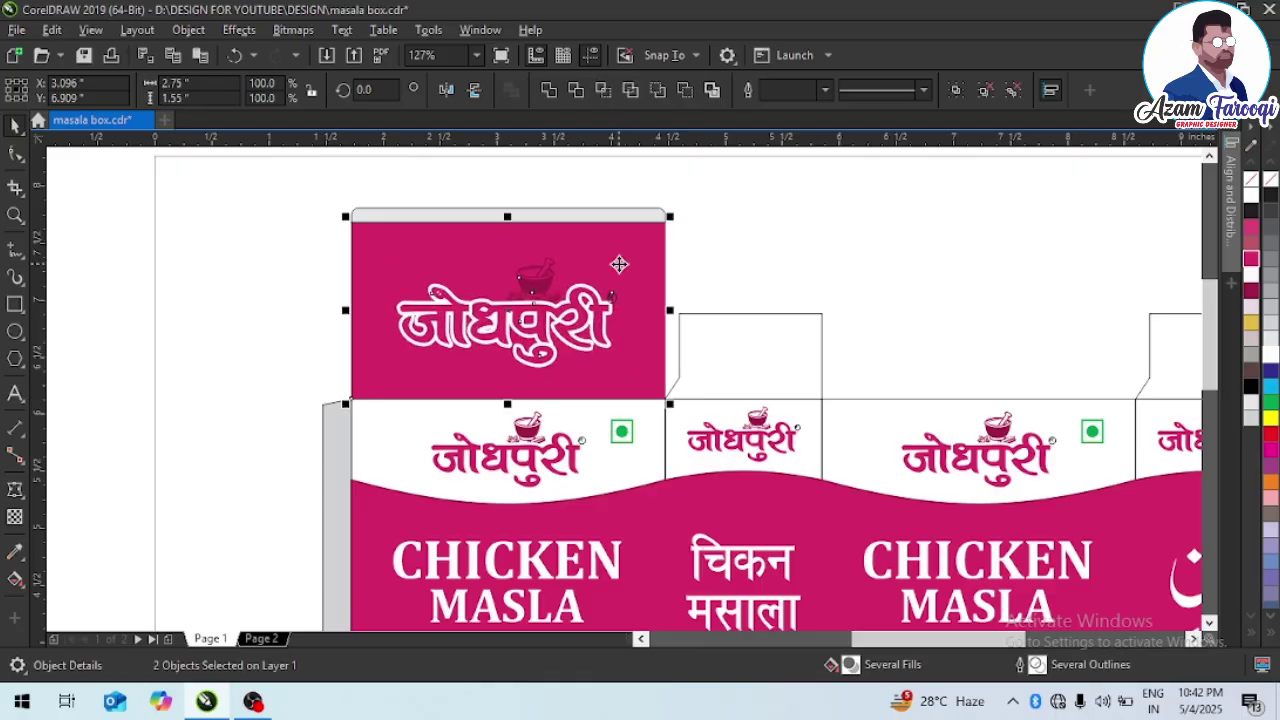
key(Escape)
- Try to fill the copied logo's whole lettering group, including the registered mark, with white
key(F2)
drag(356, 234, 723, 405)
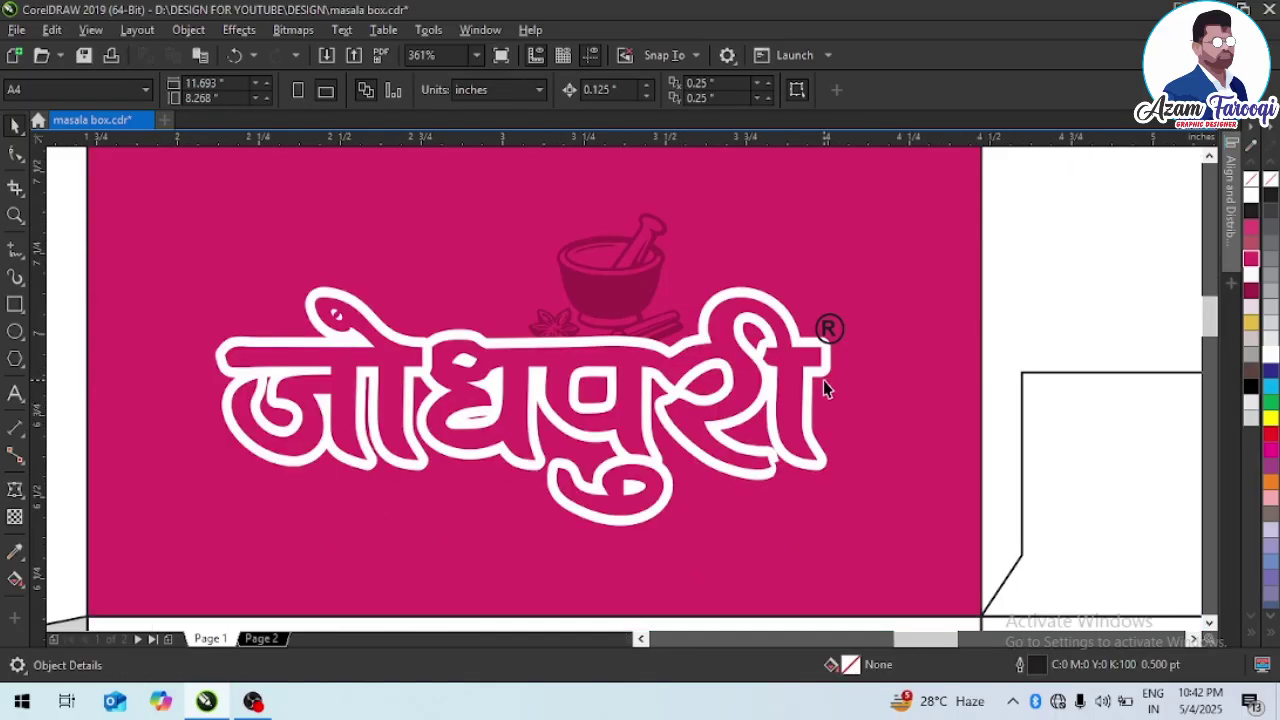
click(823, 385)
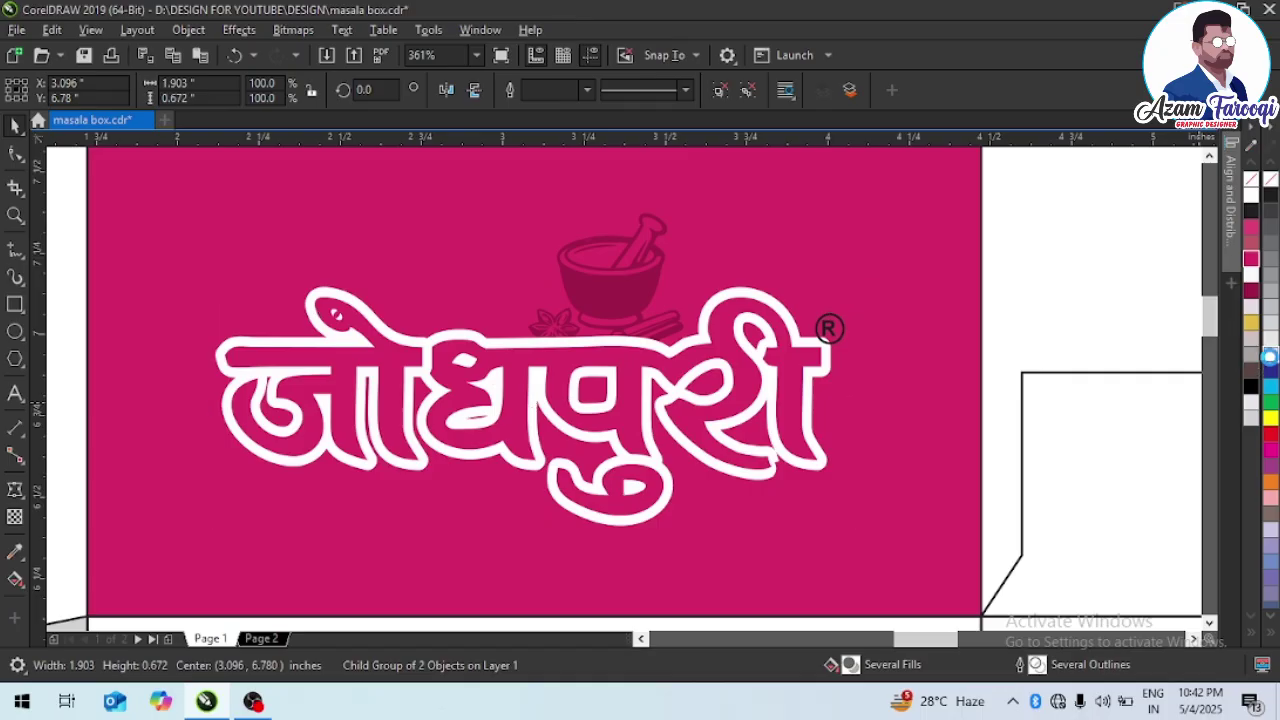
click(1273, 341)
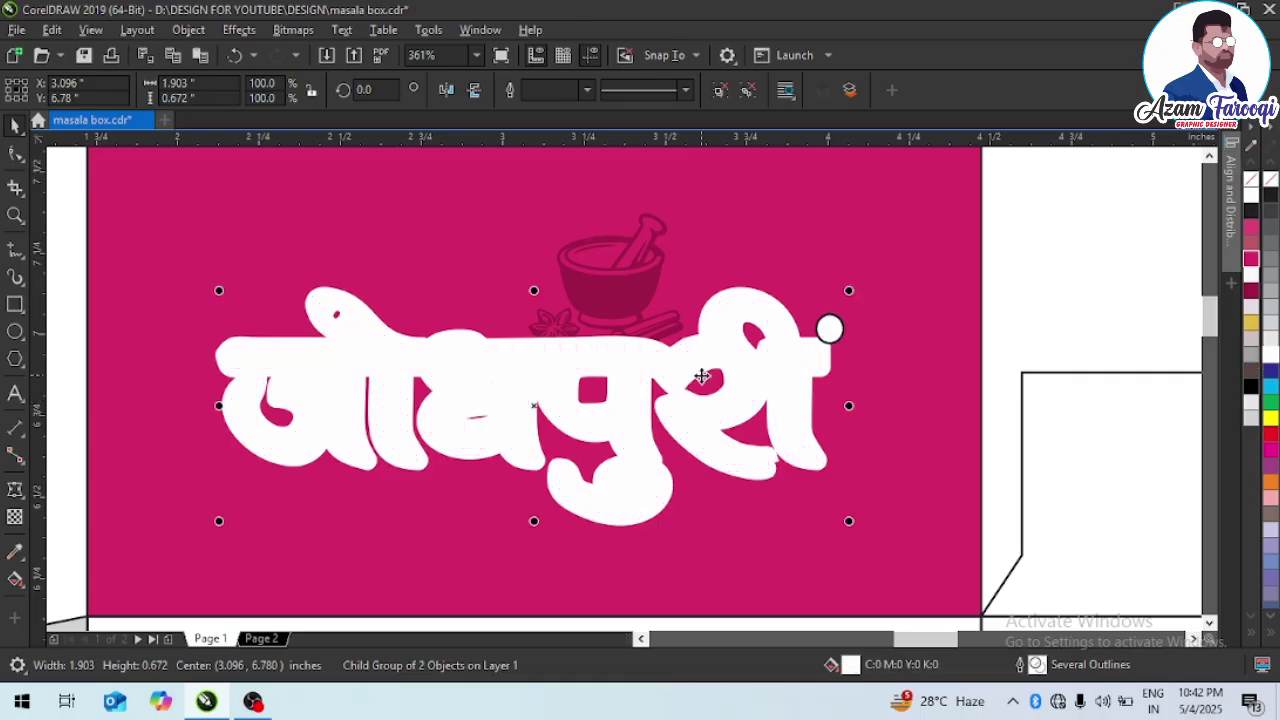
key(ctrl+z)
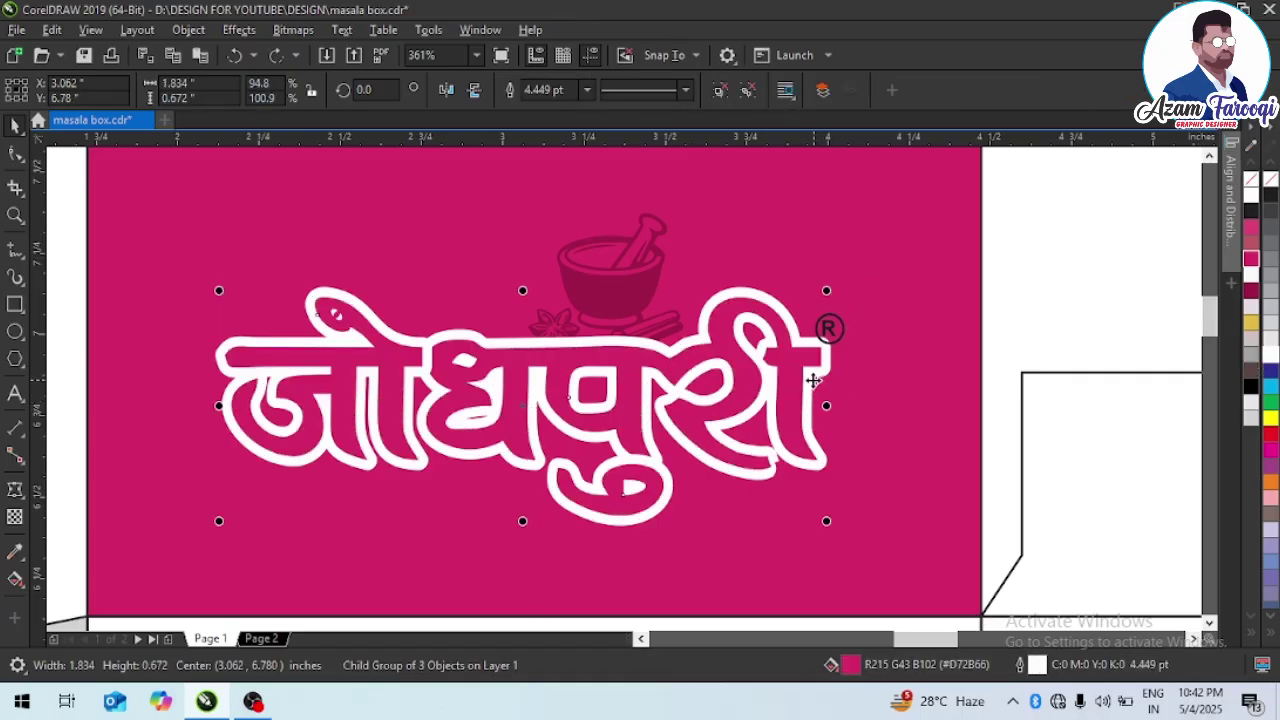
- Remove the outline from the flap logo's lettering and fill both the lettering and the mortar emblem with white
click(1271, 370)
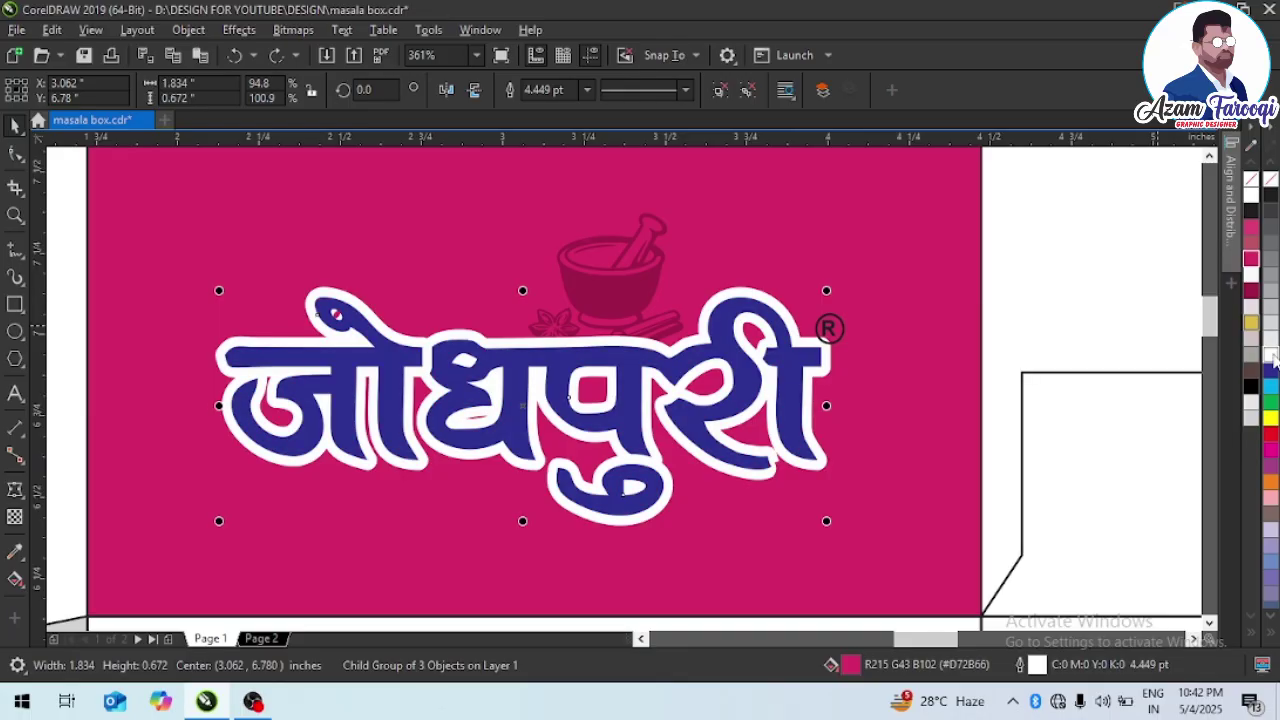
right_click(1252, 182)
click(1272, 352)
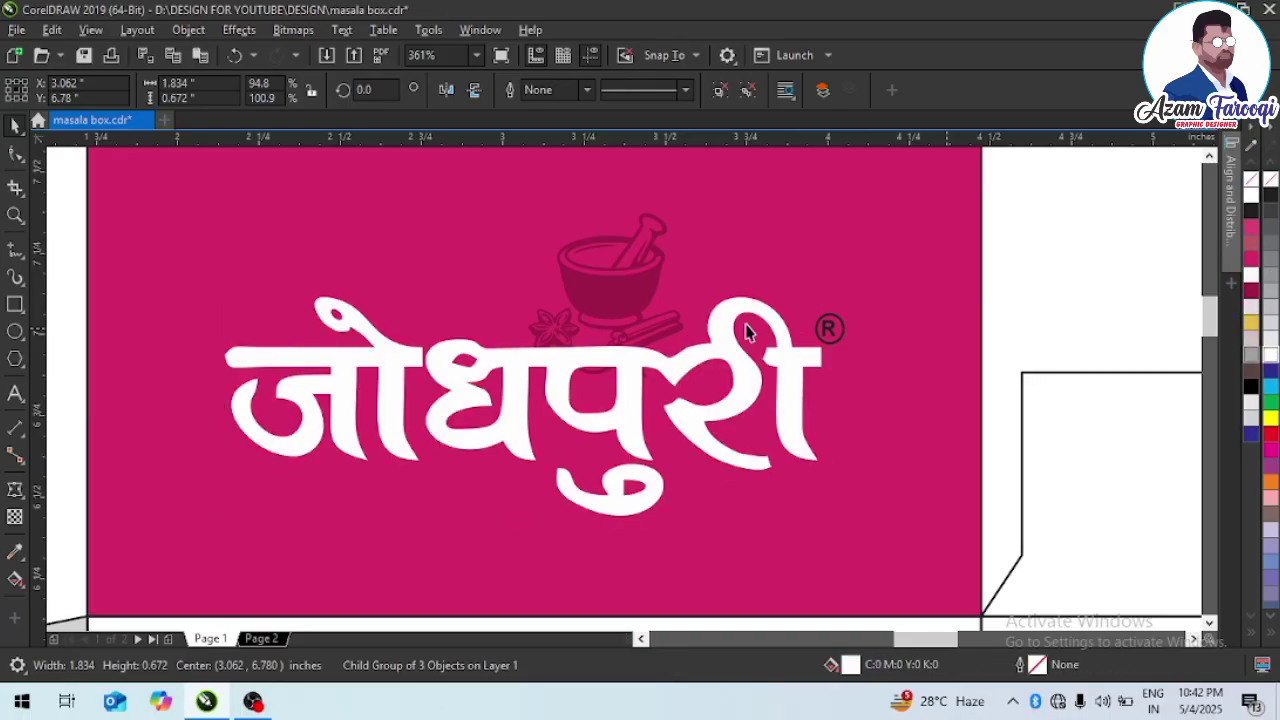
ctrl+click(584, 290)
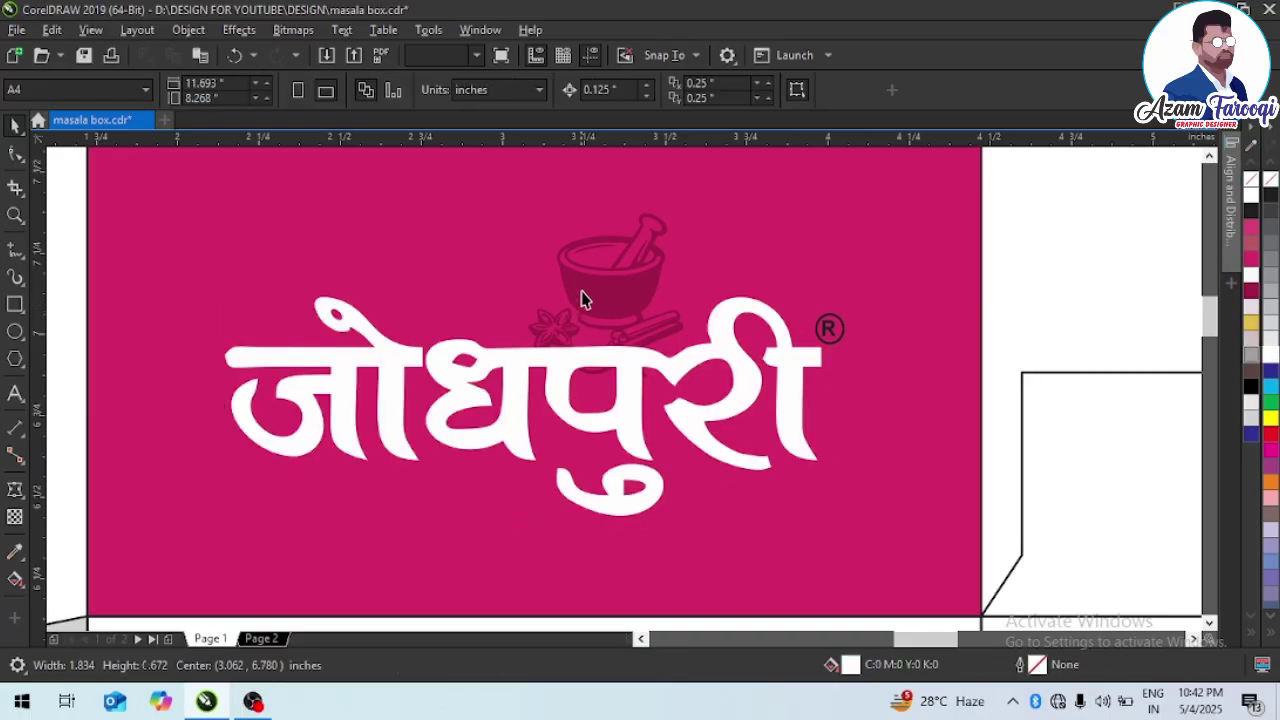
click(1271, 362)
key(Escape)
scroll(474, 266, down, 2)
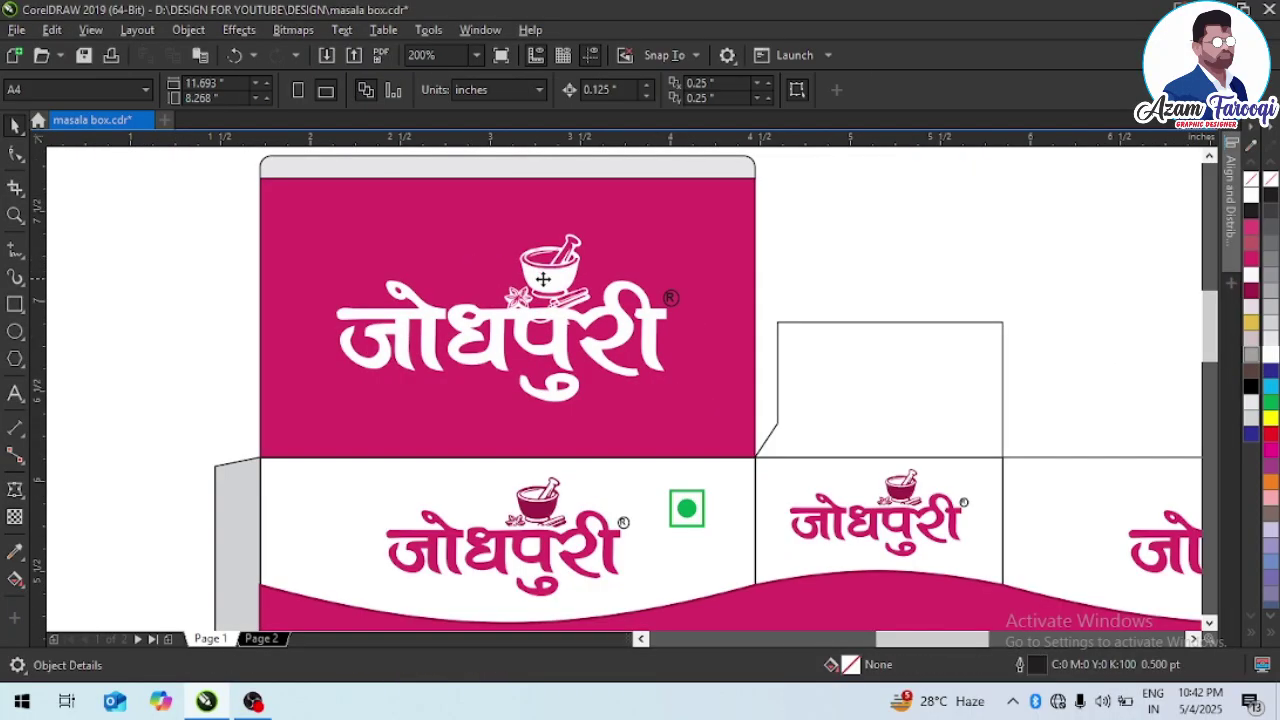
- Give the main lettering curve in the flap logo a white outline 3 points wide
ctrl+click(556, 338)
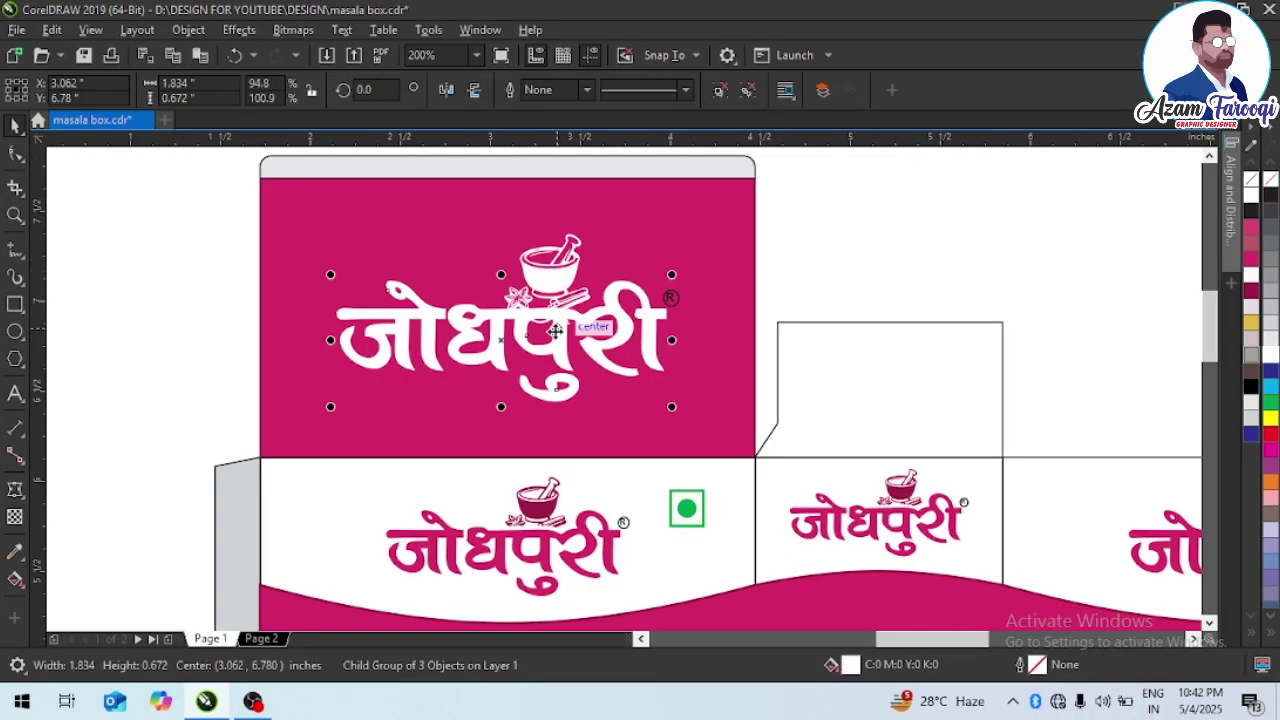
ctrl+click(556, 332)
click(556, 332)
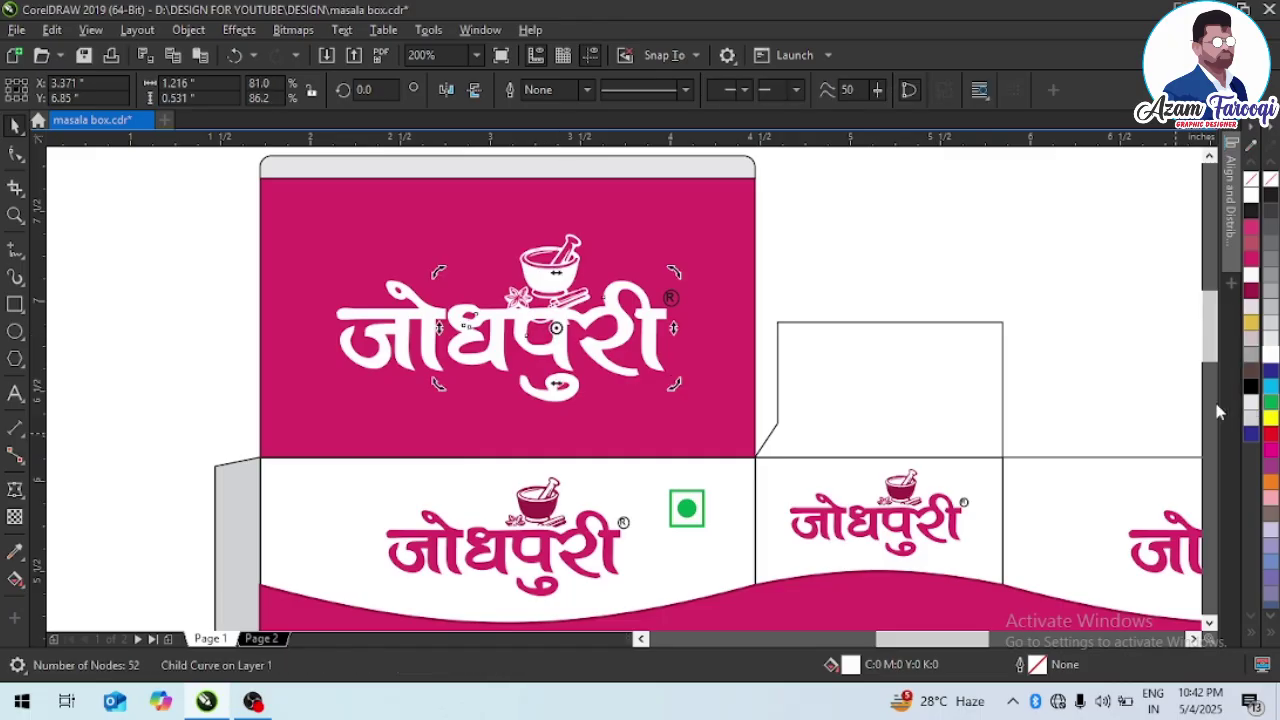
right_click(1270, 356)
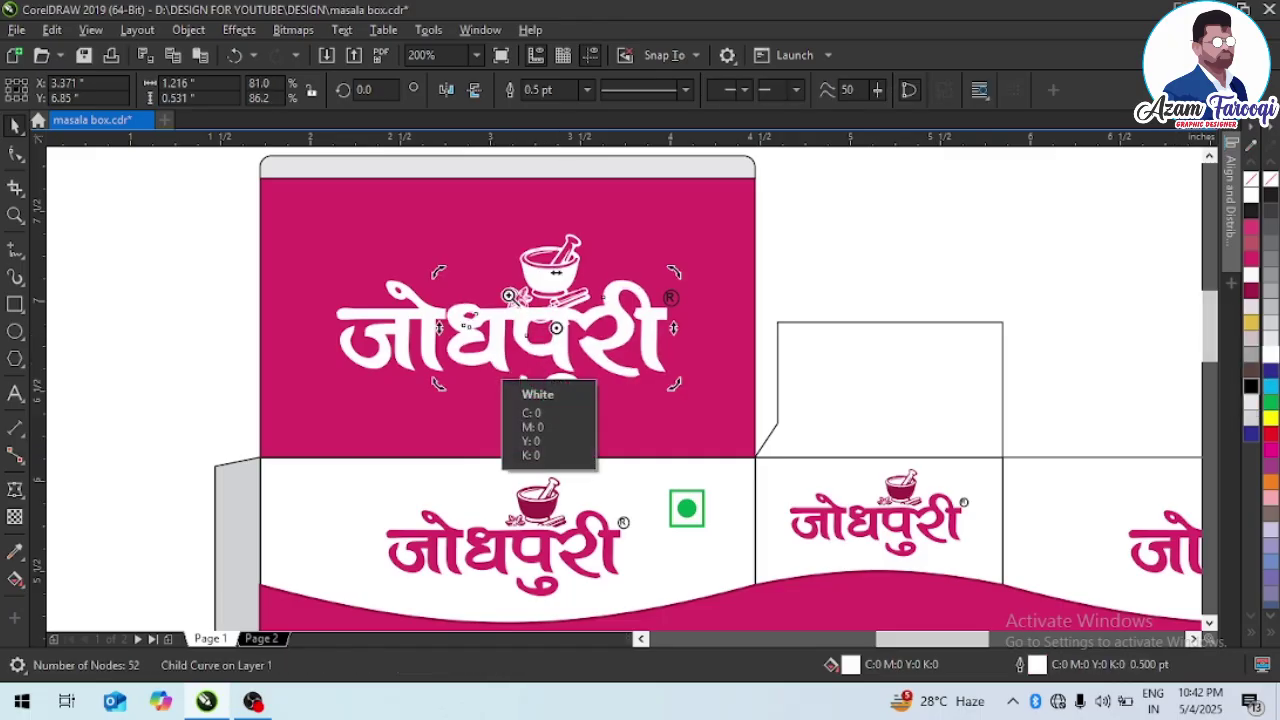
scroll(562, 321, up, 3)
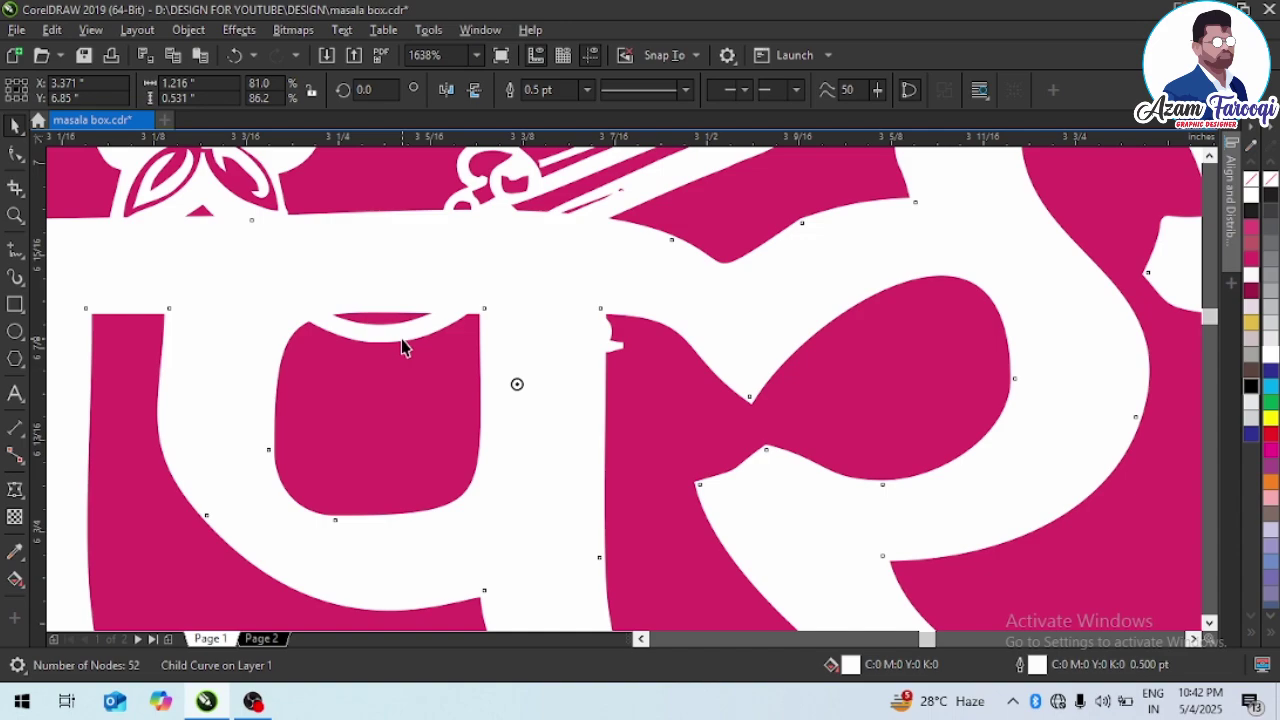
key(F12)
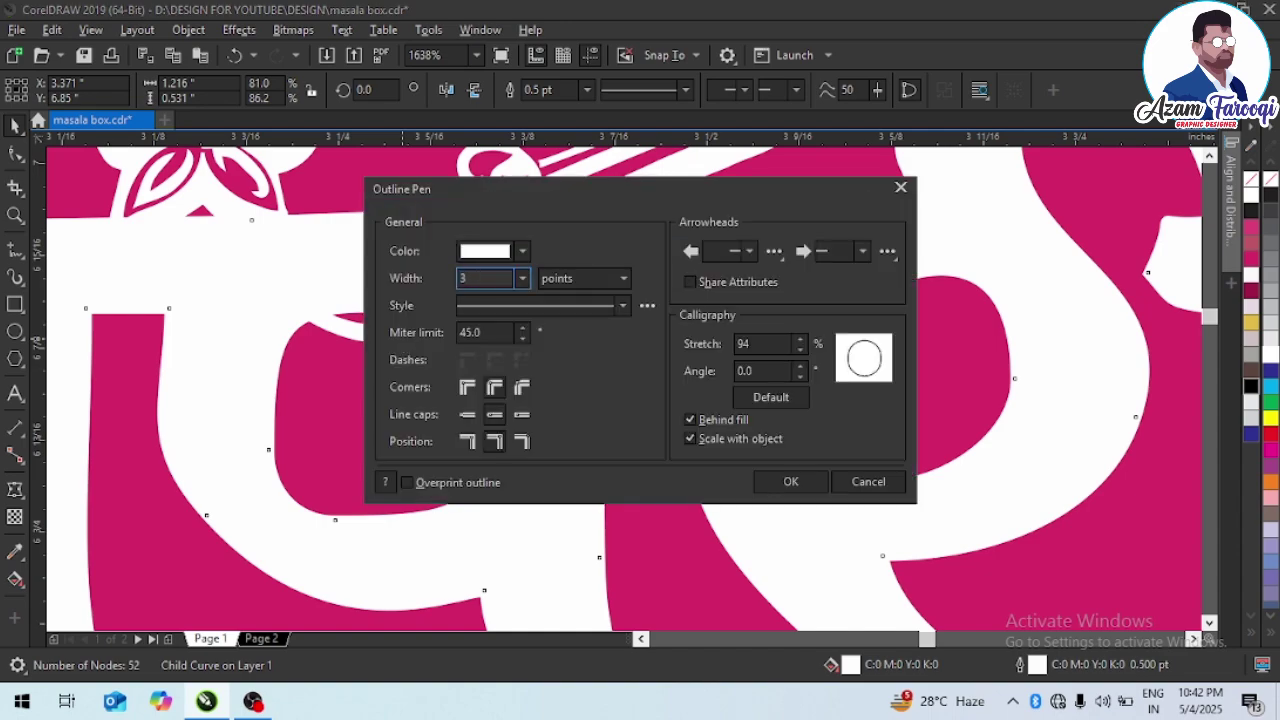
key(Return)
scroll(429, 330, down, 4)
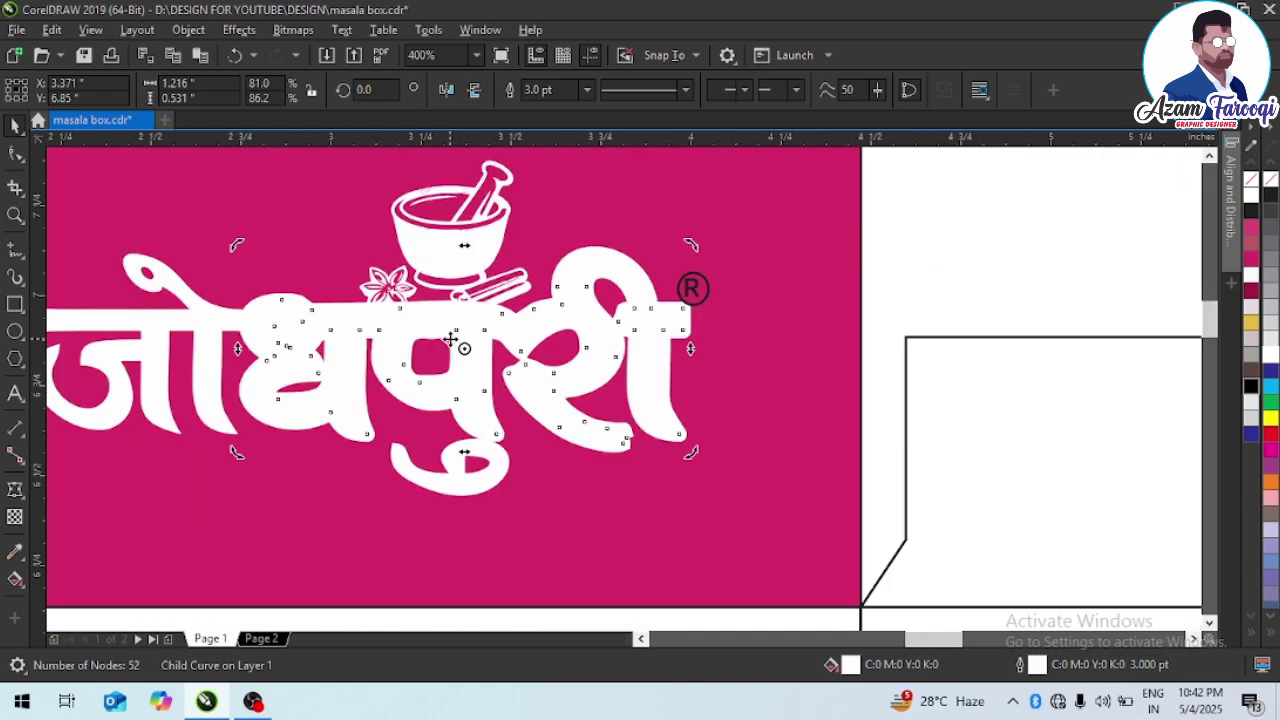
- Reduce the main lettering curve's outline width to 1 point
key(F12)
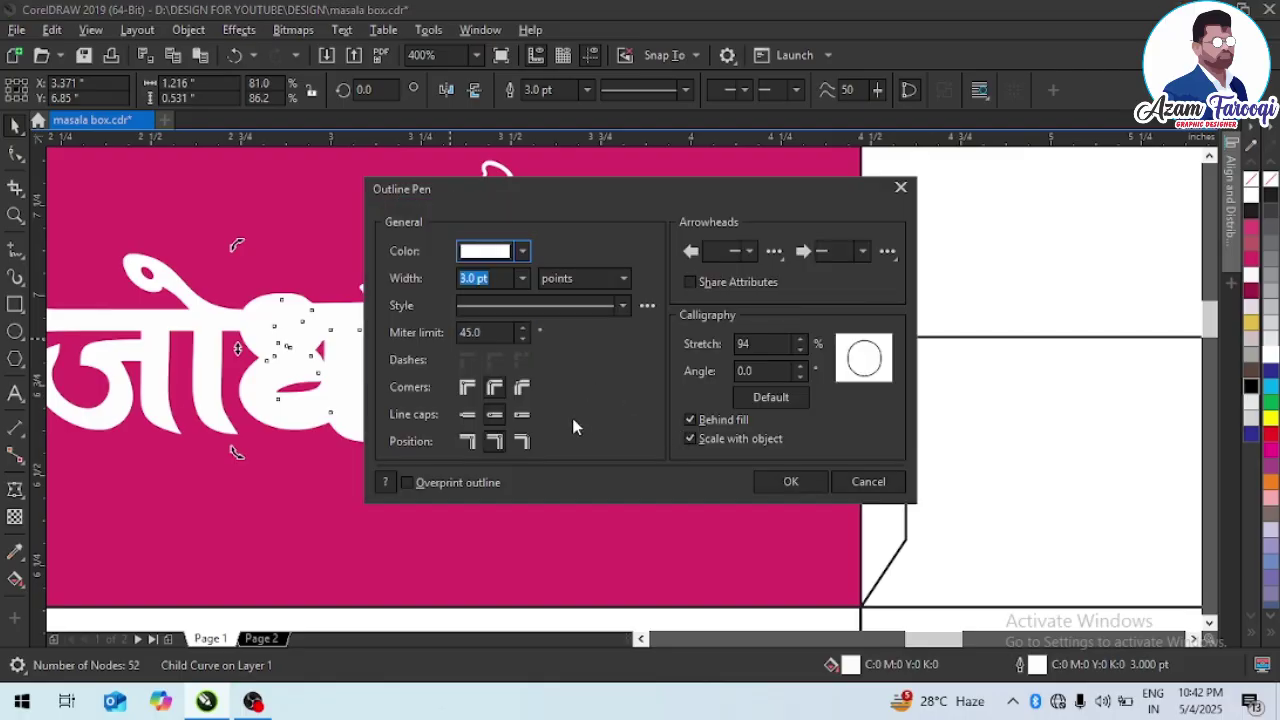
text(5)
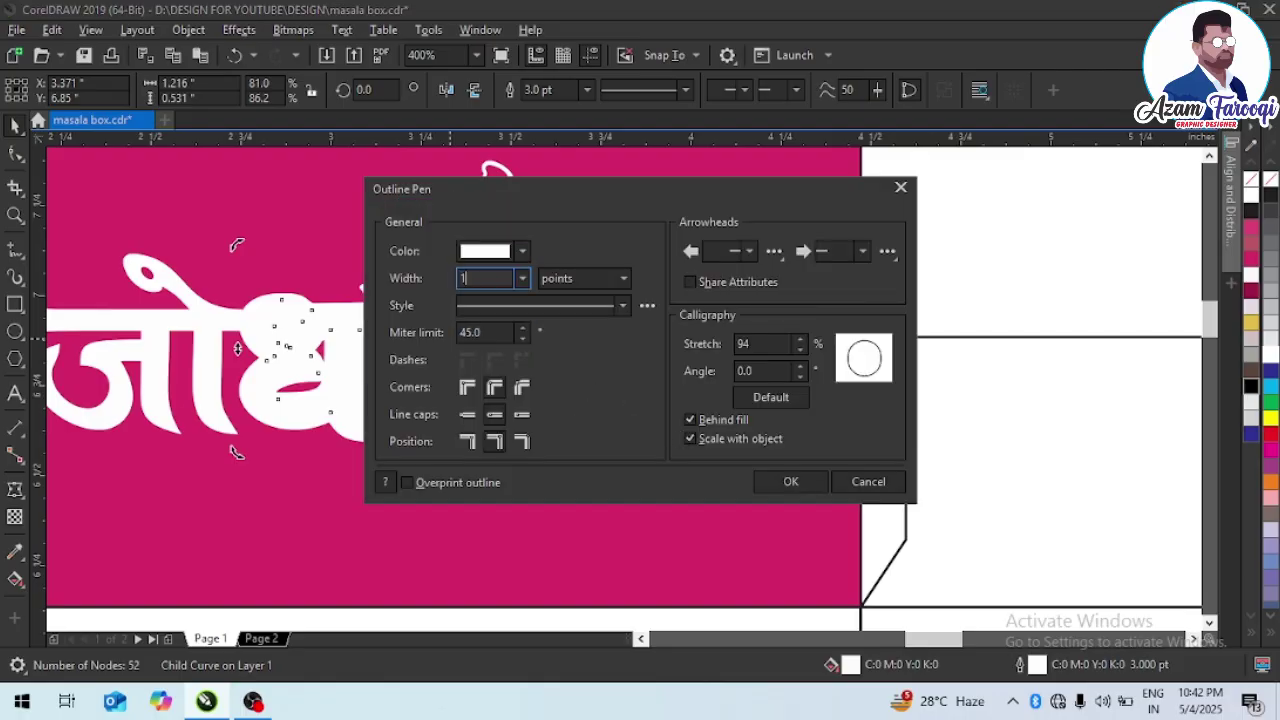
key(Return)
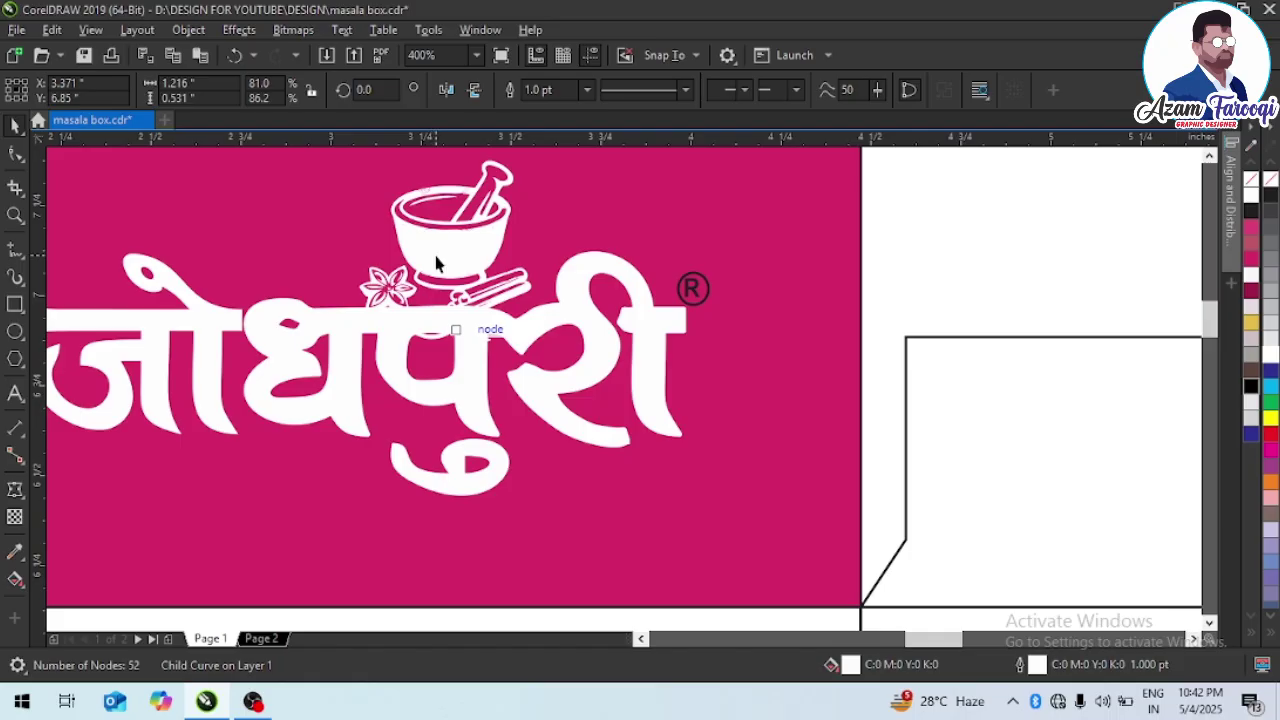
- Try nudging the flap logo's mortar emblem upward with the current nudge distance, and move it back
click(437, 260)
key(Up)
key(Up)
key(Down)
key(Down)
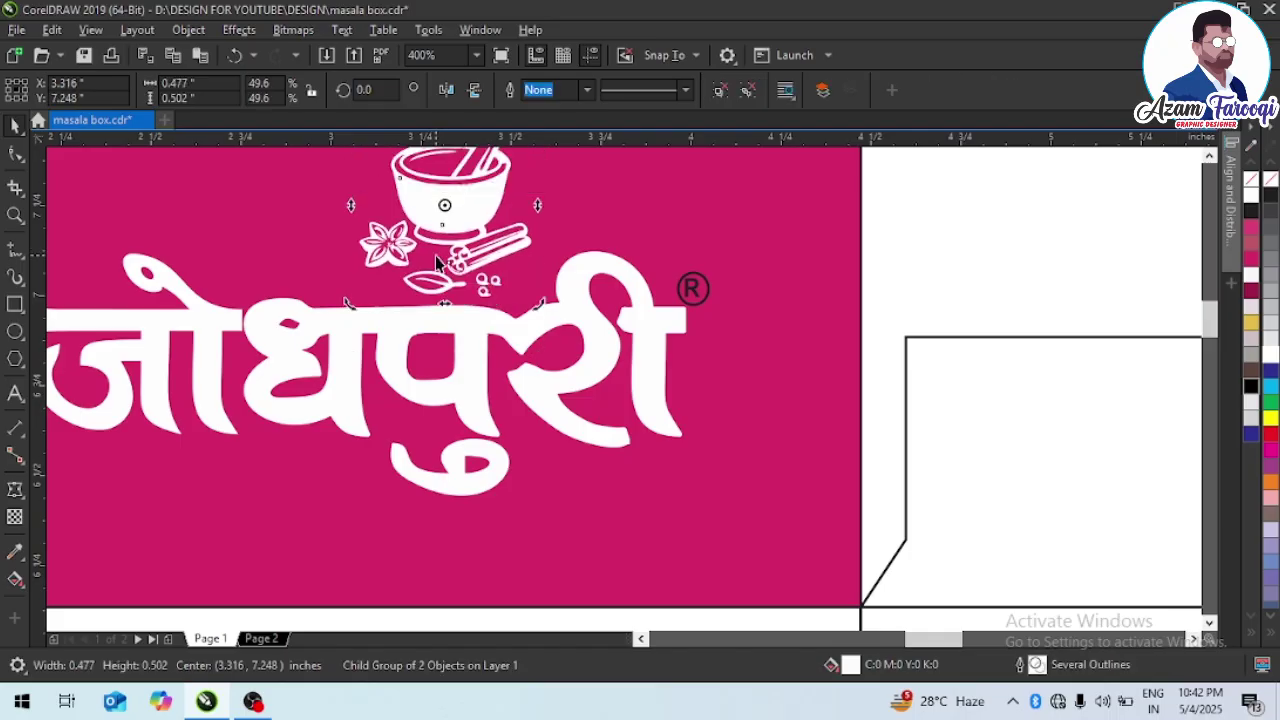
- Set the nudge distance to 0.01 inches and shift the flap logo's mortar emblem up two nudges
click(592, 200)
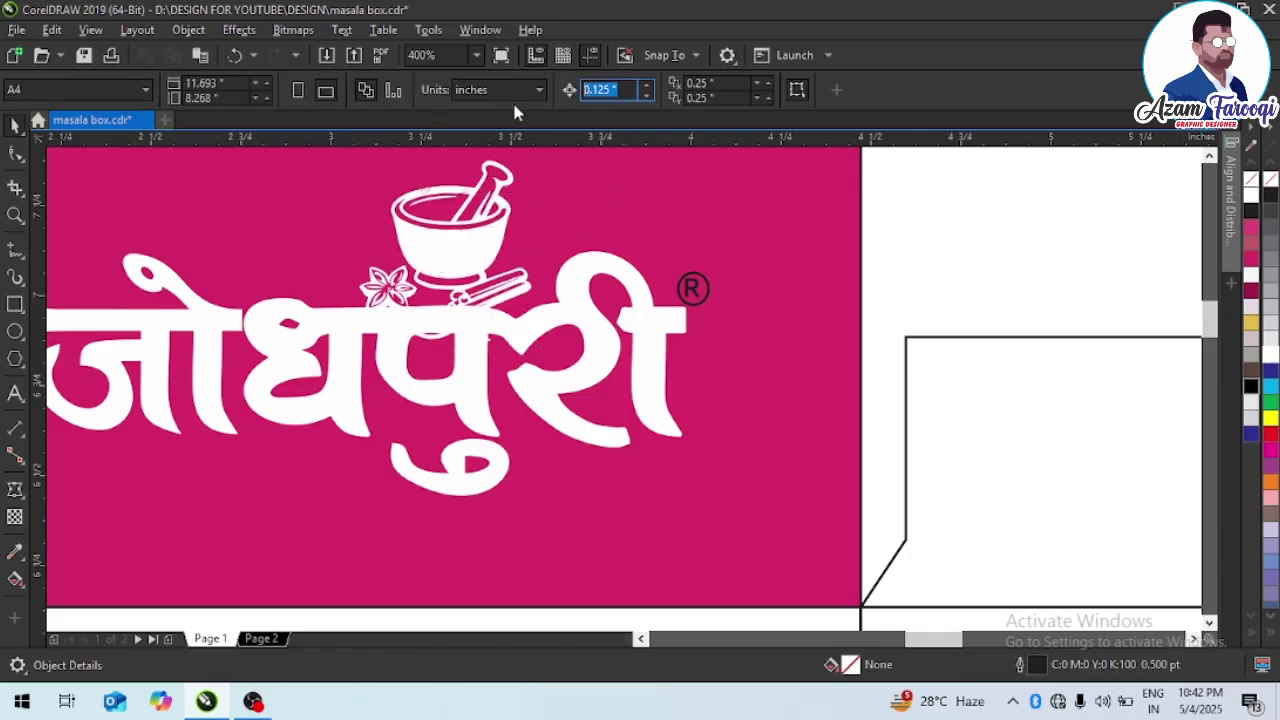
text(0.01)
key(Return)
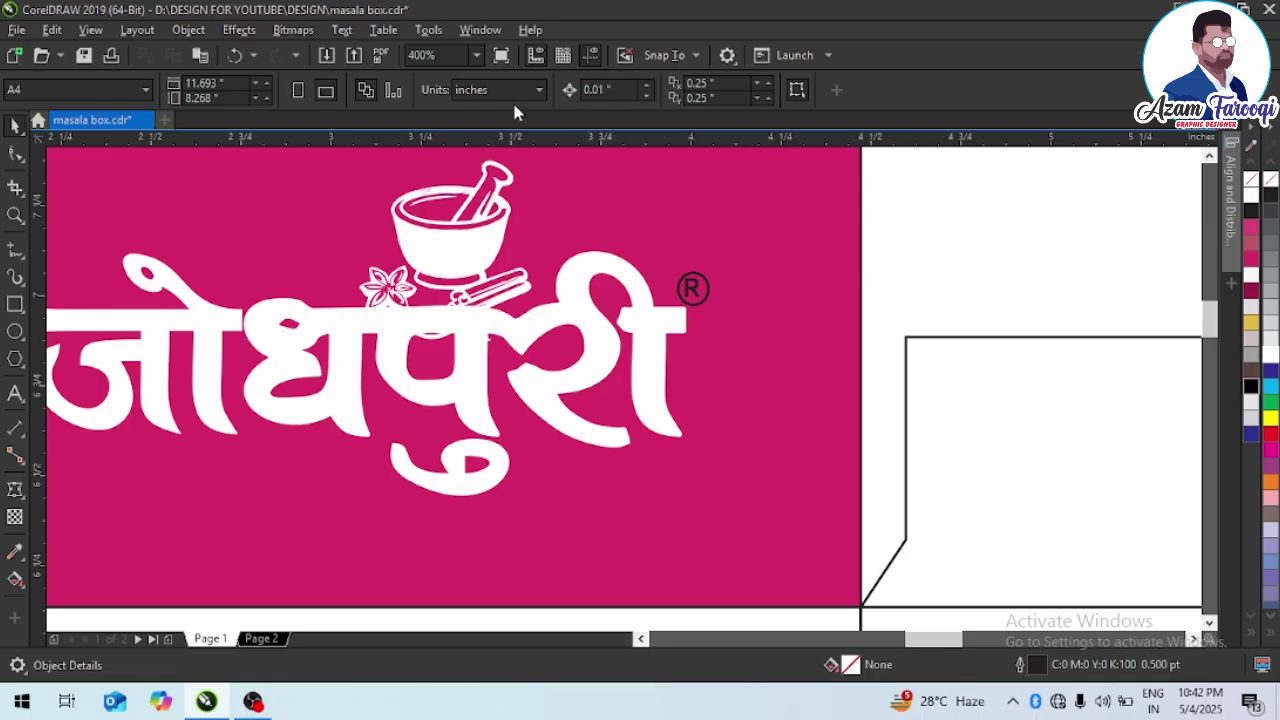
click(451, 268)
key(Up)
key(Up)
key(Escape)
- Recolour the flap logo's registered mark white, covering both the circle's outline and the letter R's fill
scroll(451, 268, down, 1)
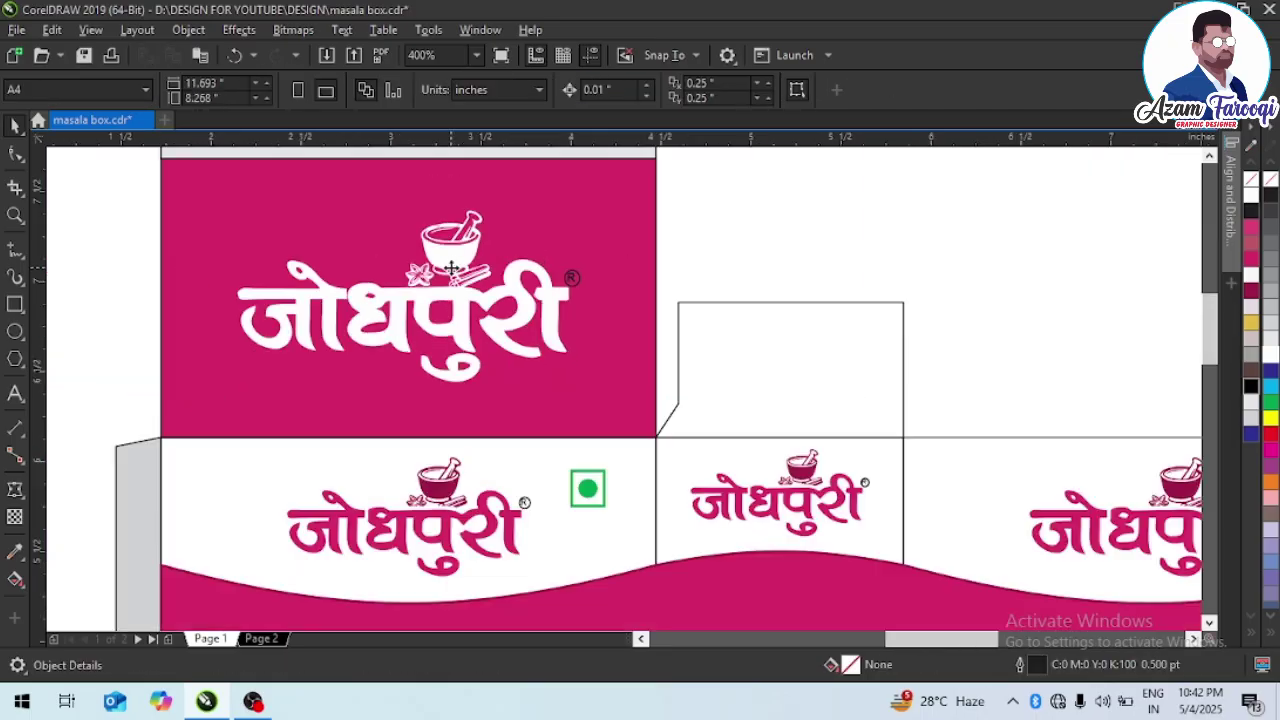
scroll(452, 268, down, 3)
click(517, 251)
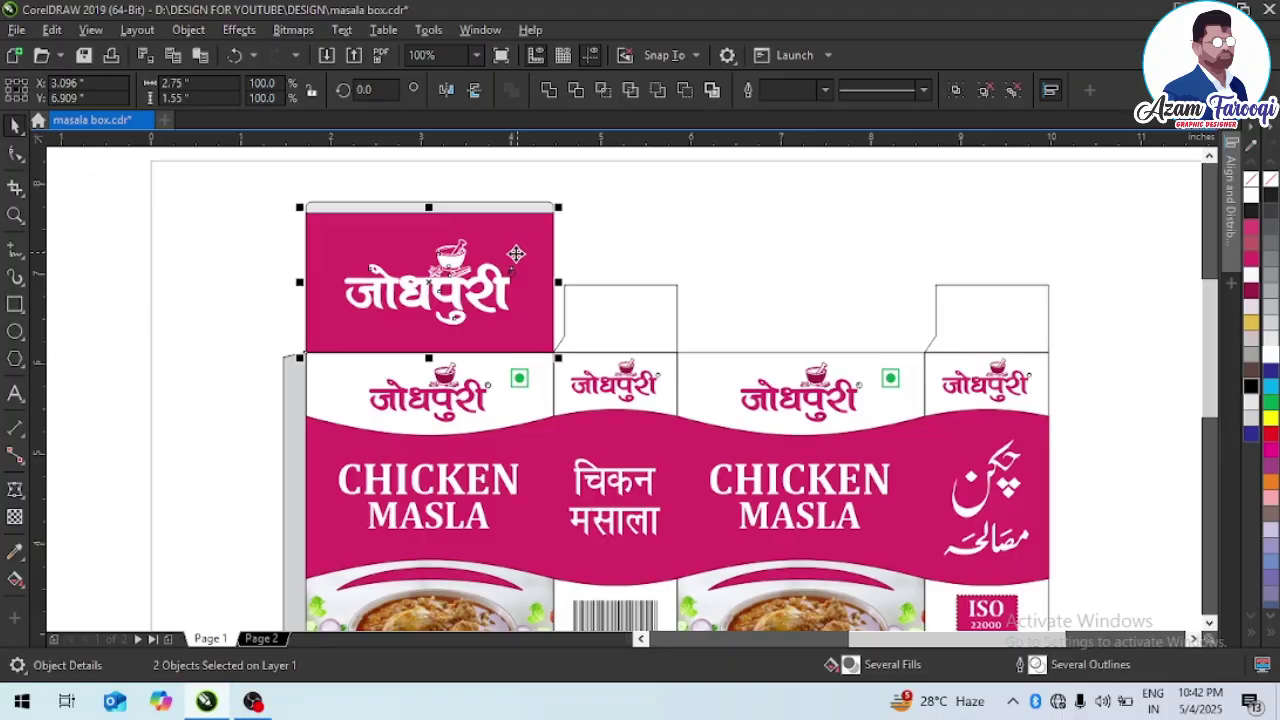
key(Escape)
scroll(512, 264, up, 5)
click(643, 379)
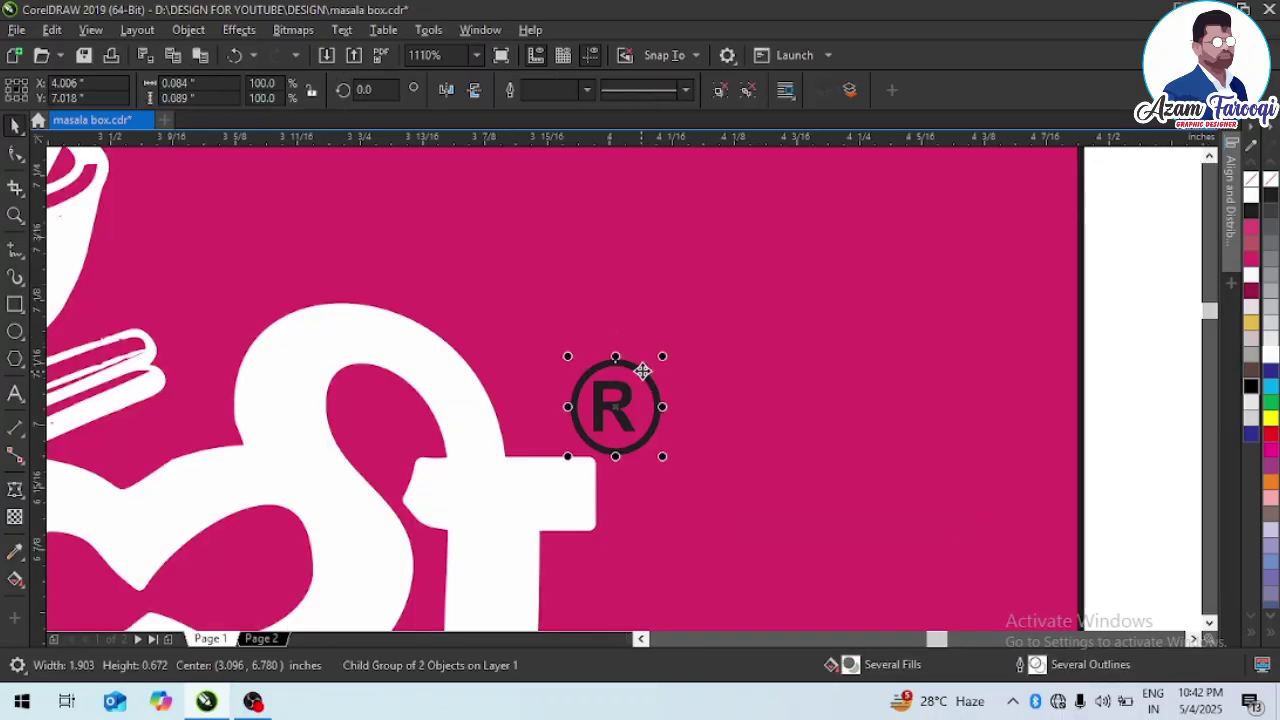
right_click(1270, 357)
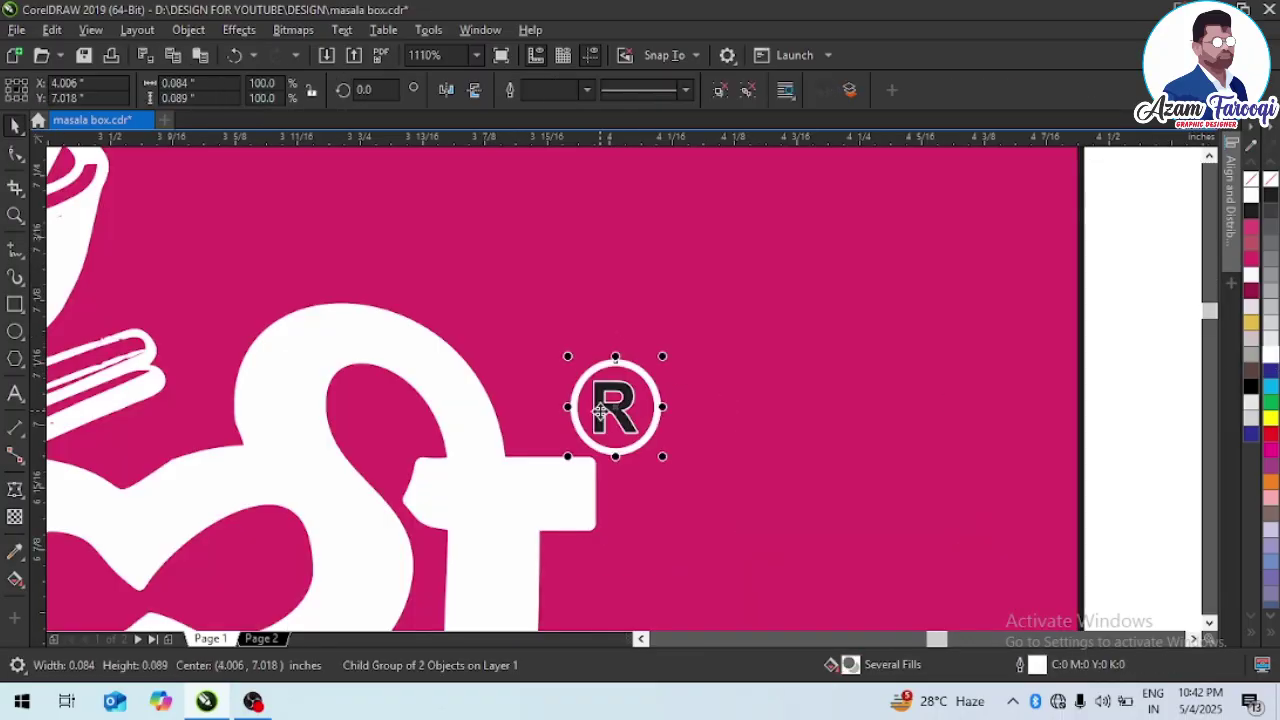
key(Tab)
click(1268, 358)
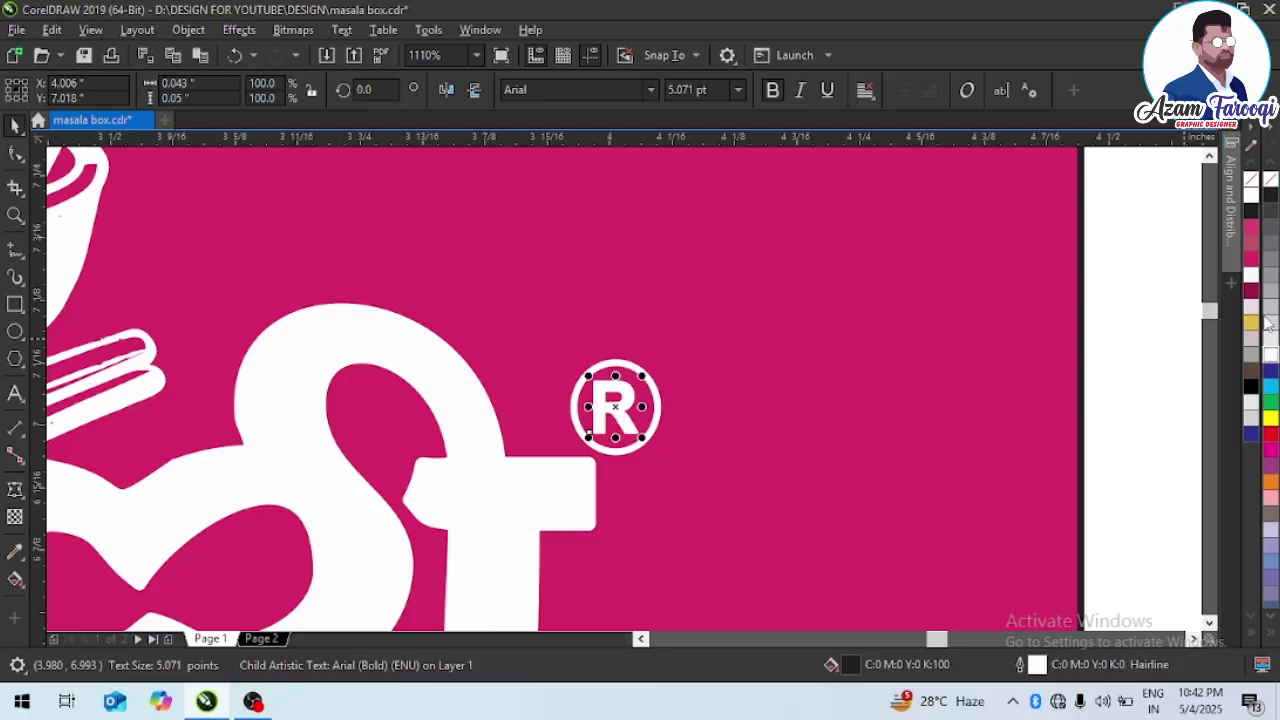
click(1250, 197)
click(663, 302)
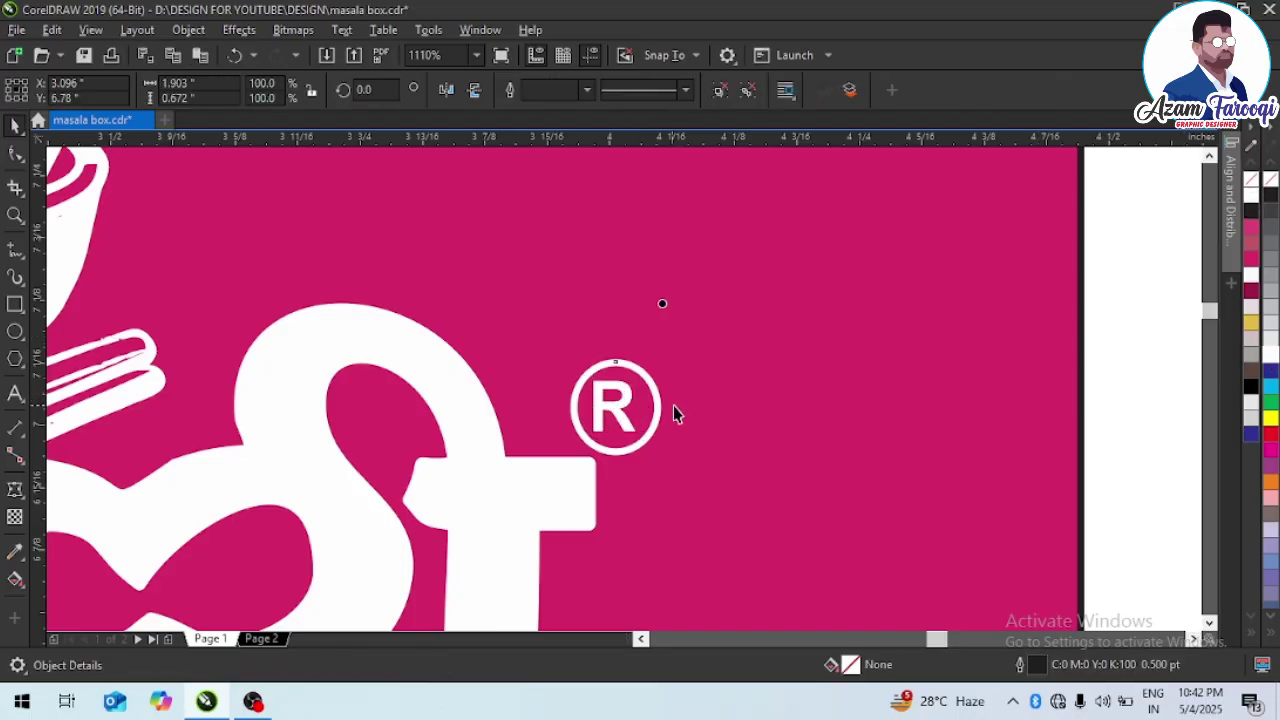
- Stretch the flap logo's registered mark slightly wider, to about 0.095 inches
click(658, 410)
drag(660, 408, 675, 408)
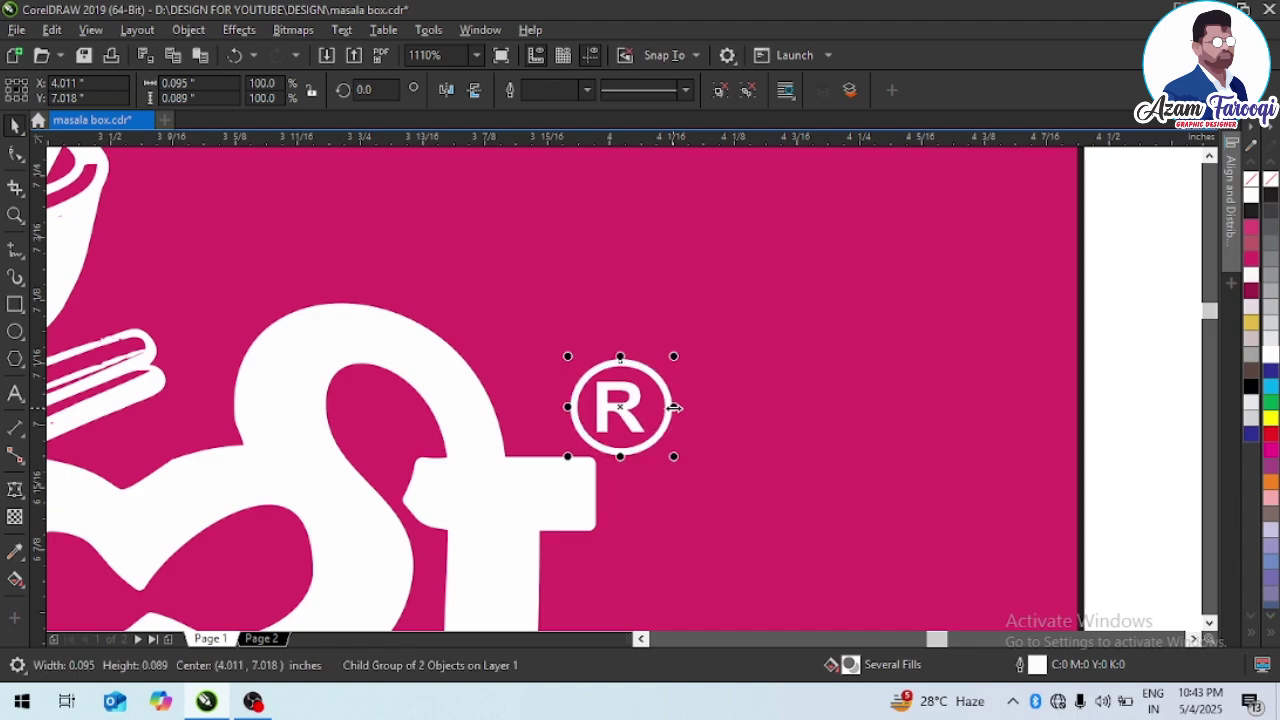
click(676, 295)
- Fill the lower closing flap's main rectangle with the same magenta as the upper closing flap
key(F4)
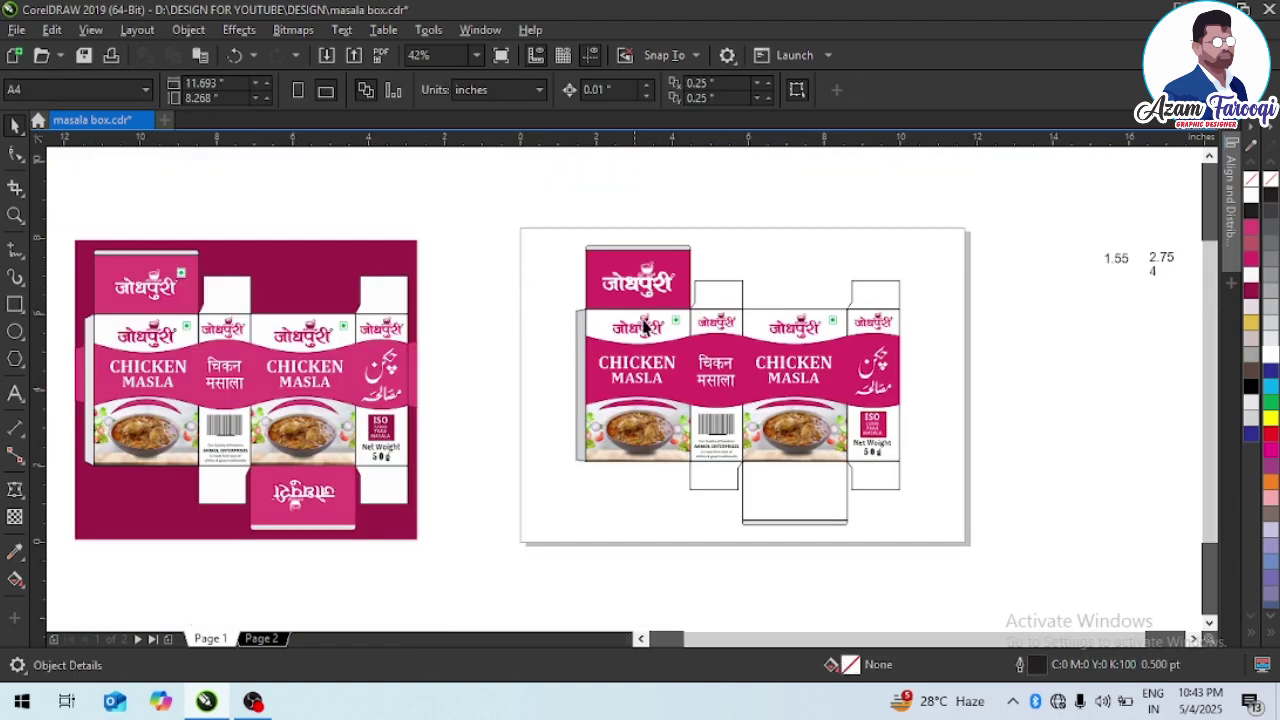
drag(722, 354, 916, 519)
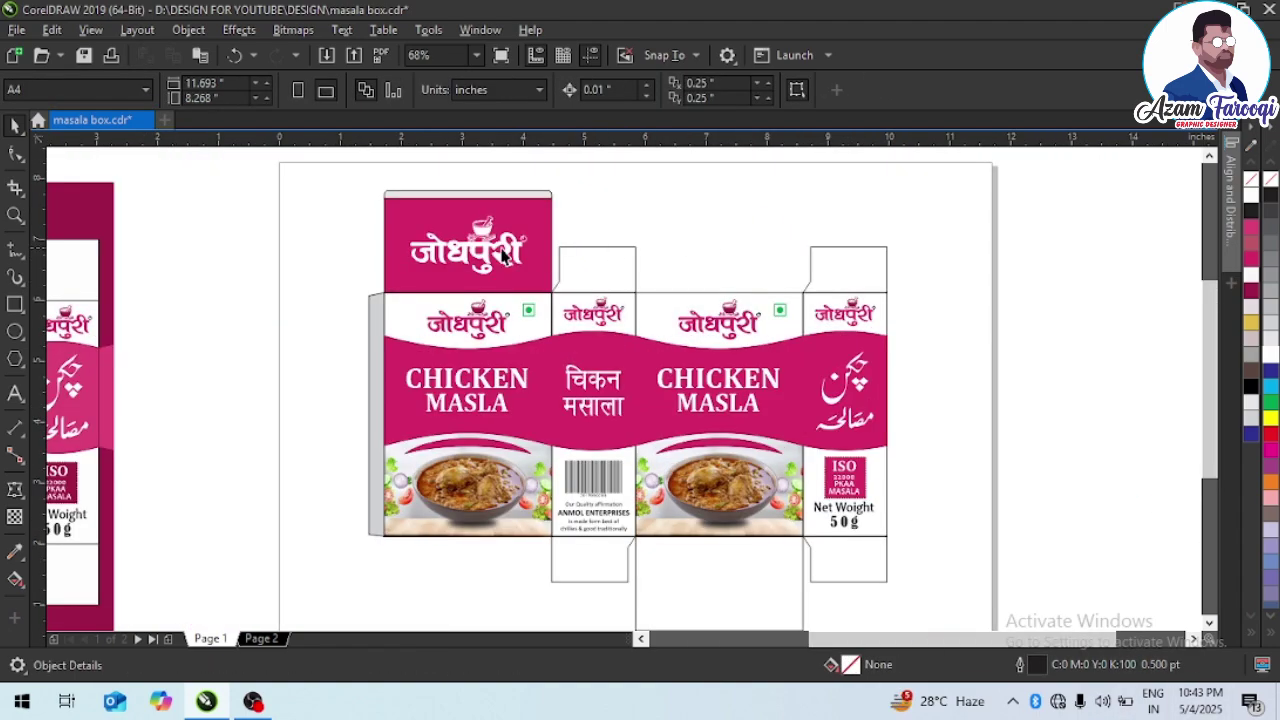
click(745, 612)
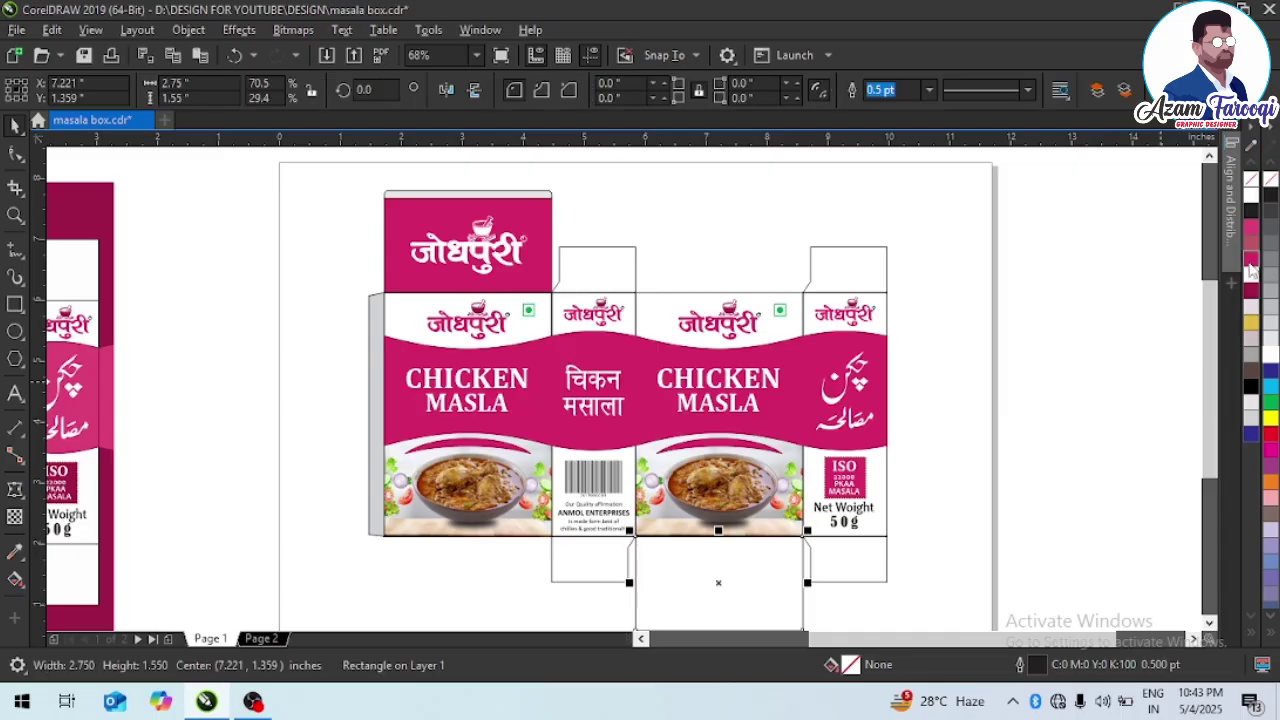
click(1251, 260)
- Place a copy of the white upper-flap logo on the lower closing flap, centred horizontally and vertically
click(466, 202)
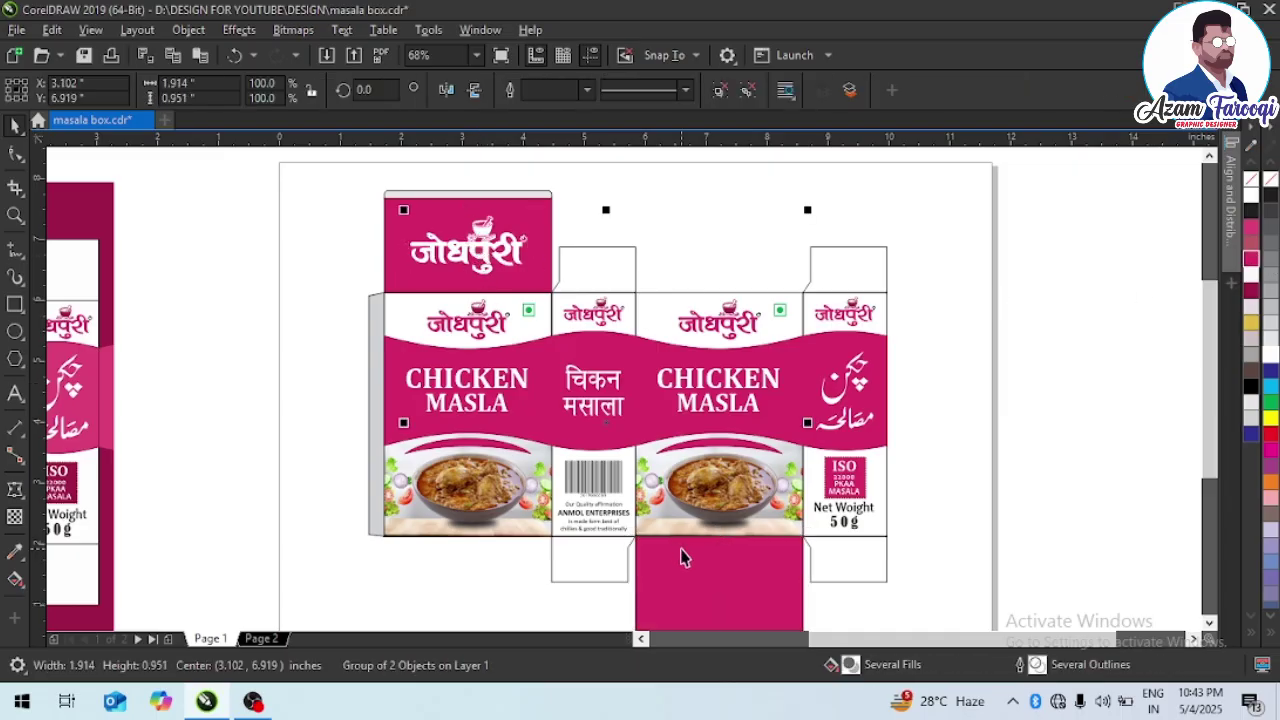
key(e)
key(c)
key(F2)
drag(608, 528, 809, 636)
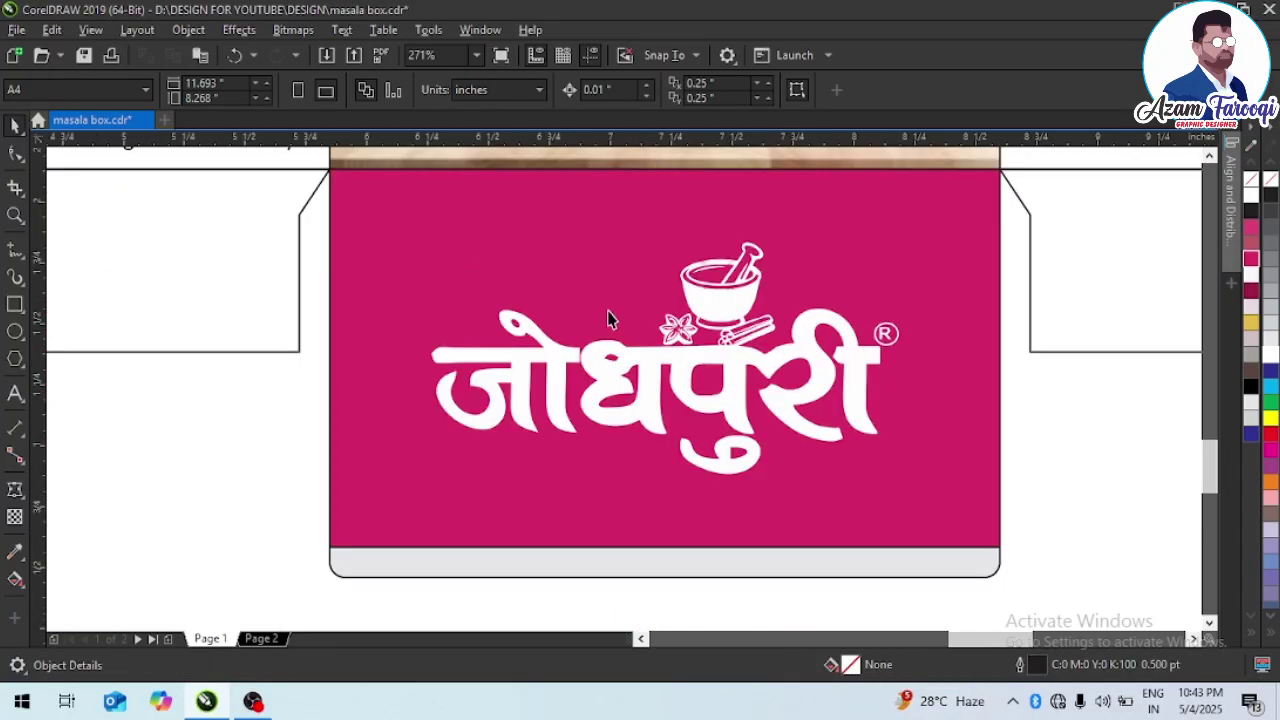
- Try turning the lower flap's logo upside down by mirroring it vertically, rotating it 180 degrees and mirroring it horizontally
click(614, 365)
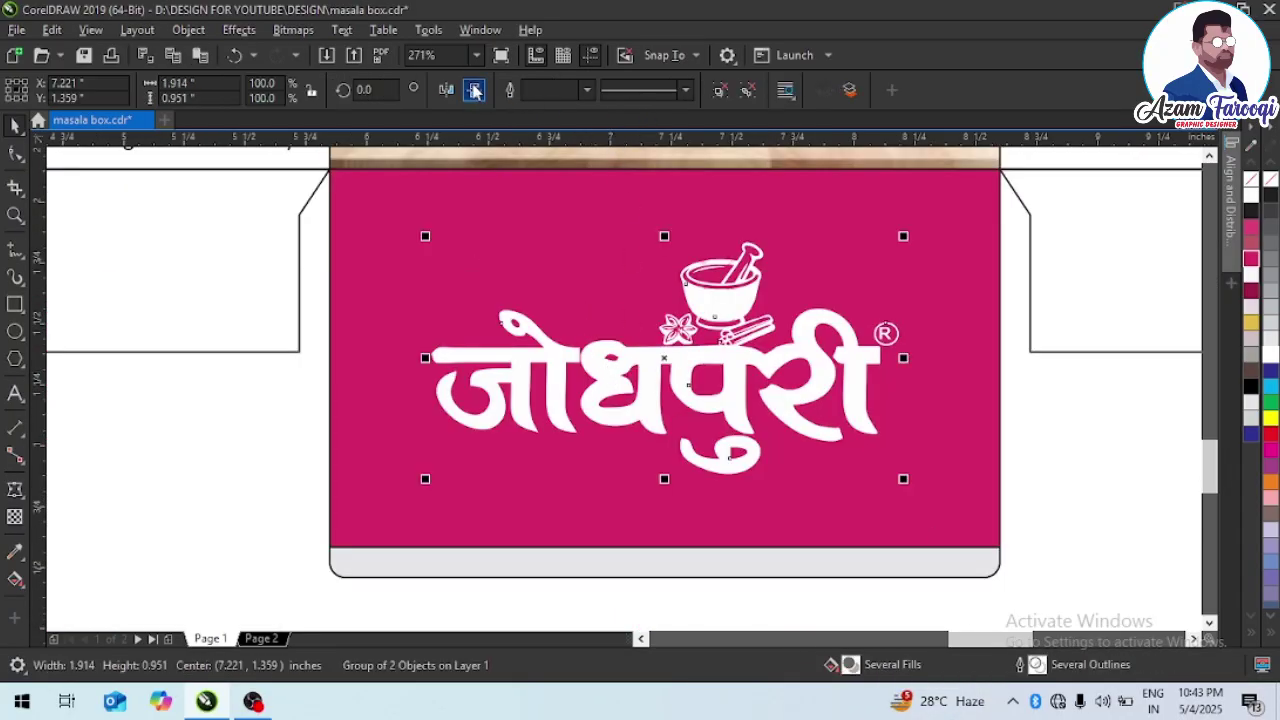
click(475, 90)
shift+click(633, 237)
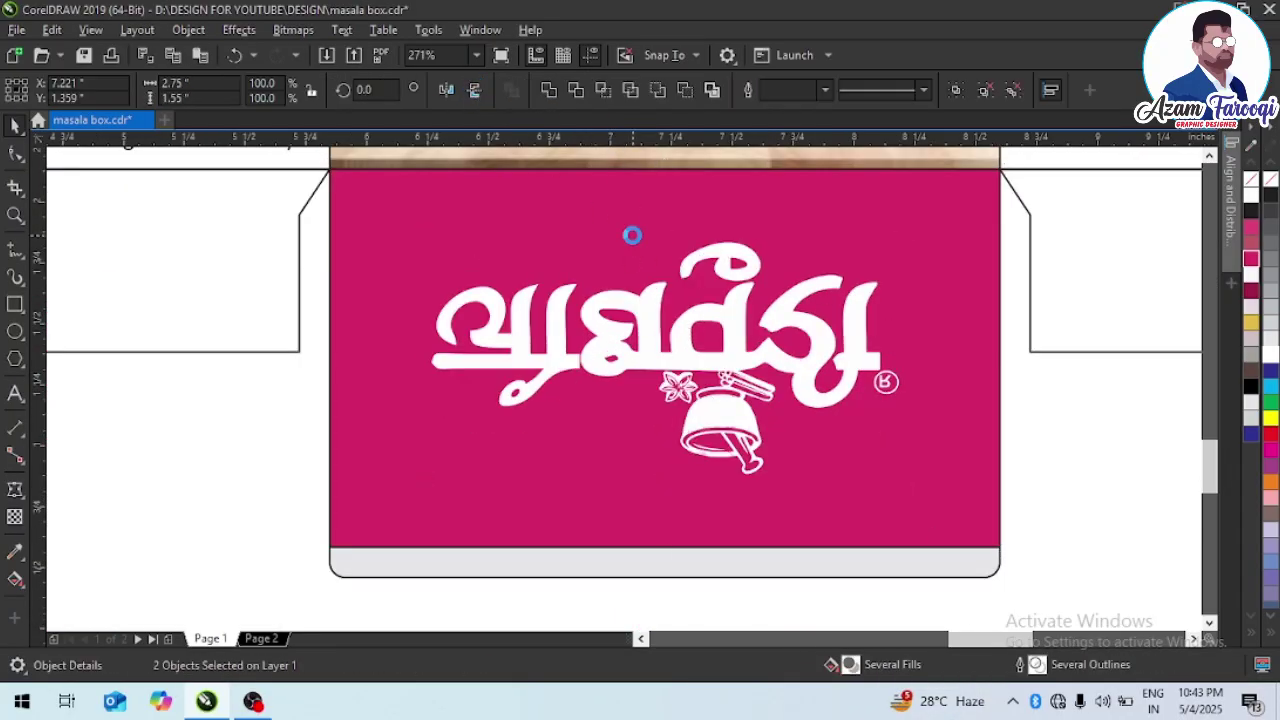
click(731, 355)
click(367, 88)
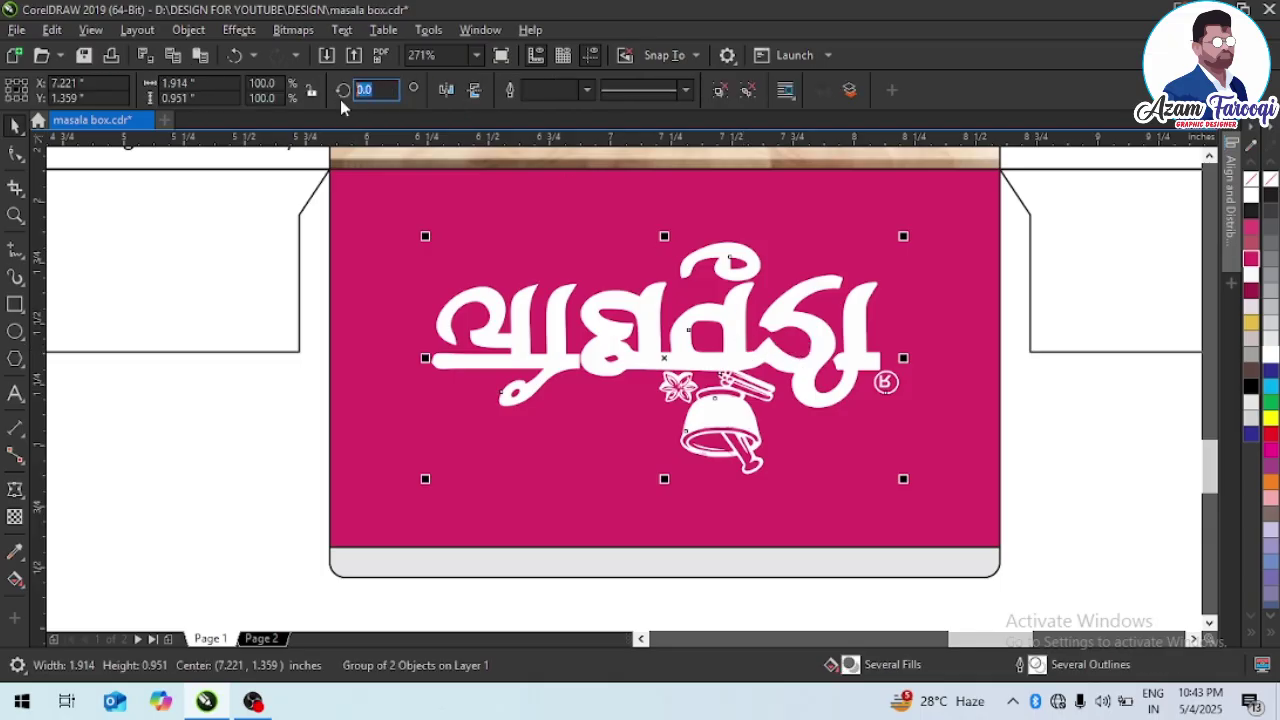
text(180)
key(Return)
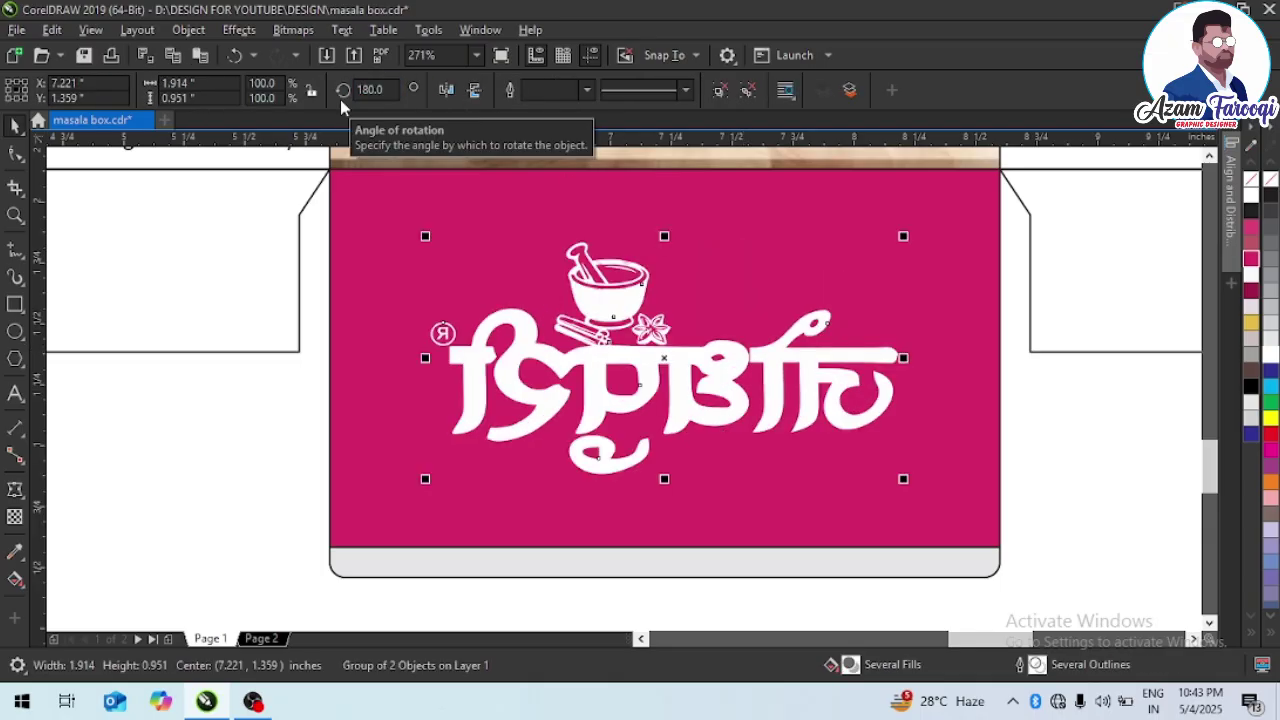
click(446, 90)
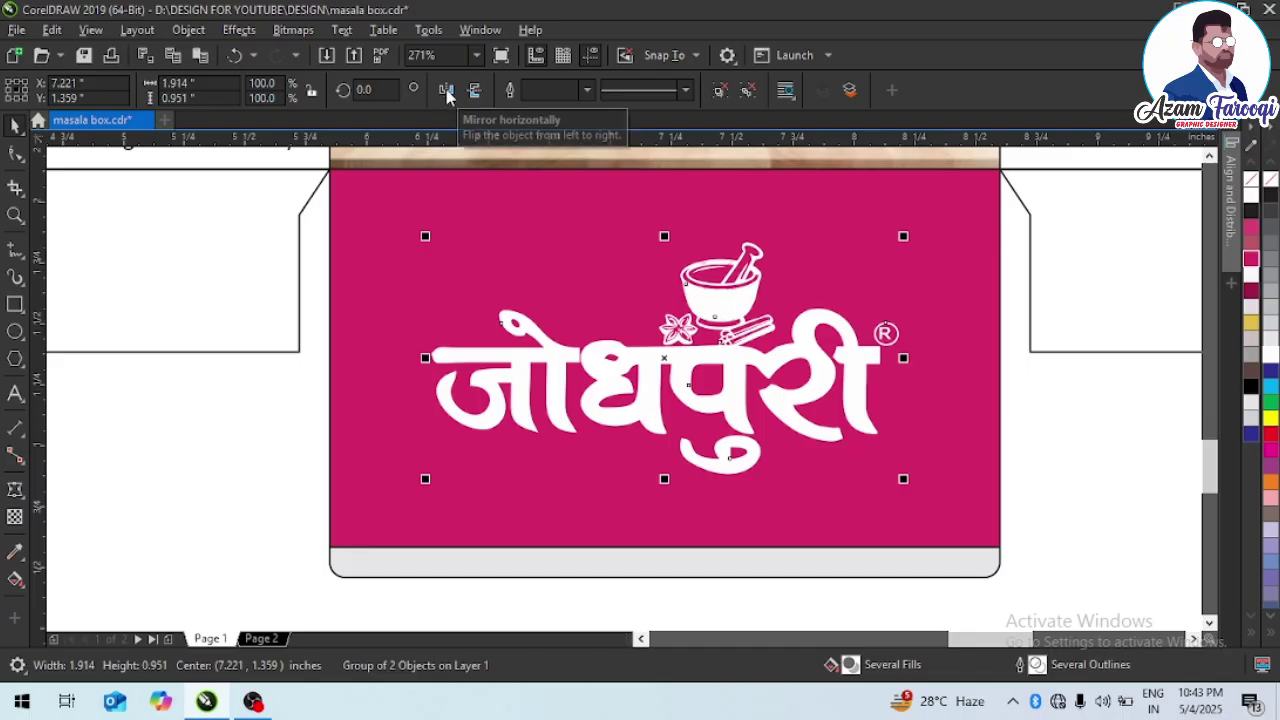
- Rotate the lower flap's white logo by 180 degrees
text(180)
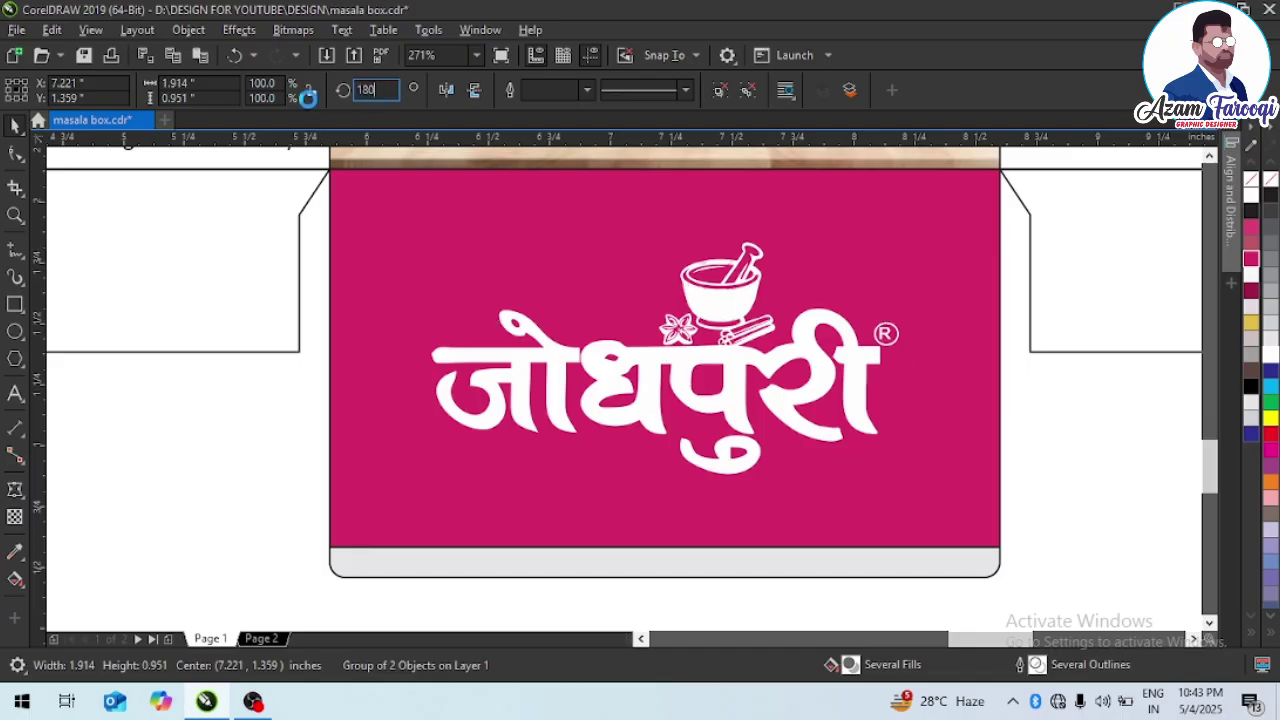
key(Return)
shift+click(805, 484)
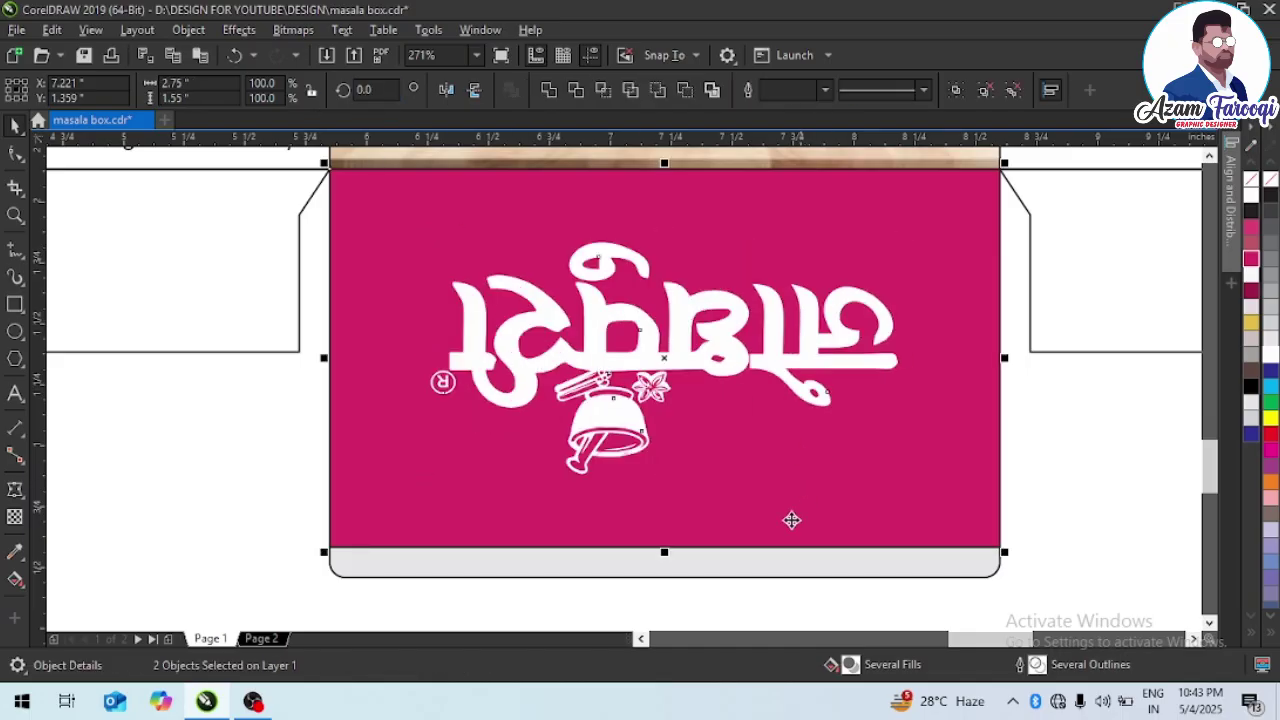
key(Escape)
- Group all objects of the finished box layout on the page
key(F4)
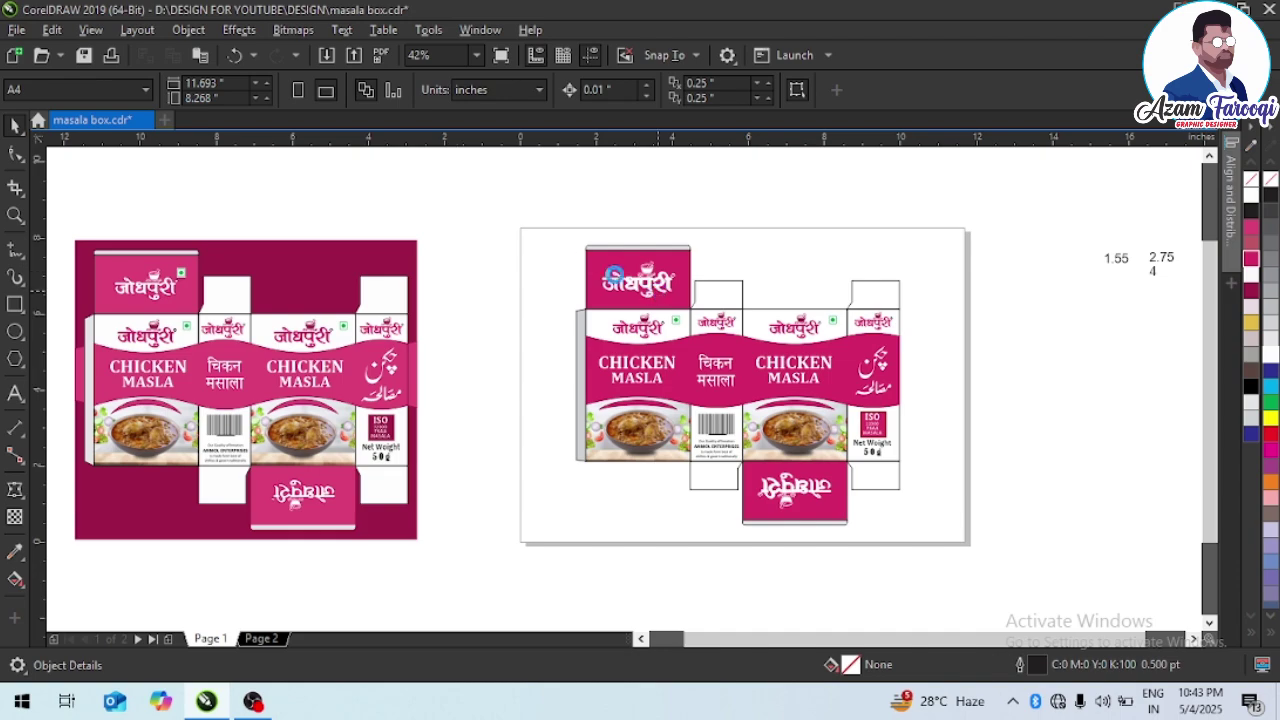
drag(558, 236, 941, 578)
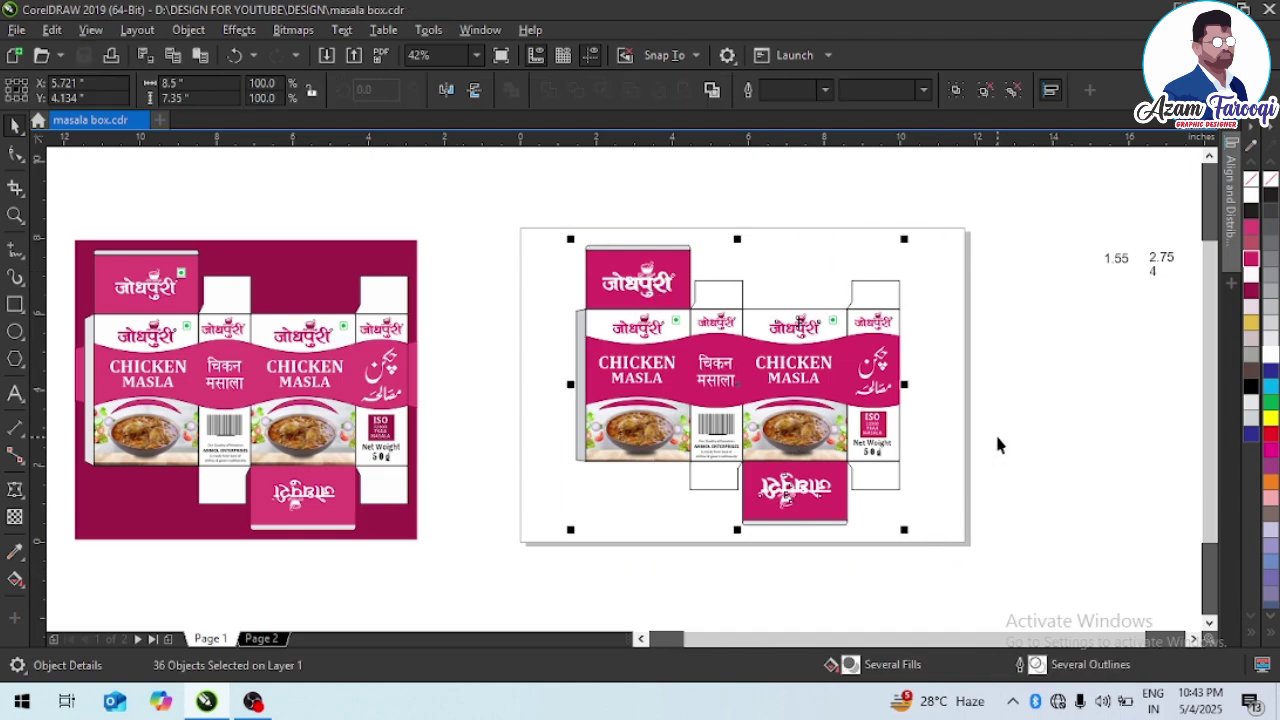
key(ctrl+g)
click(560, 250)
drag(552, 230, 1008, 623)
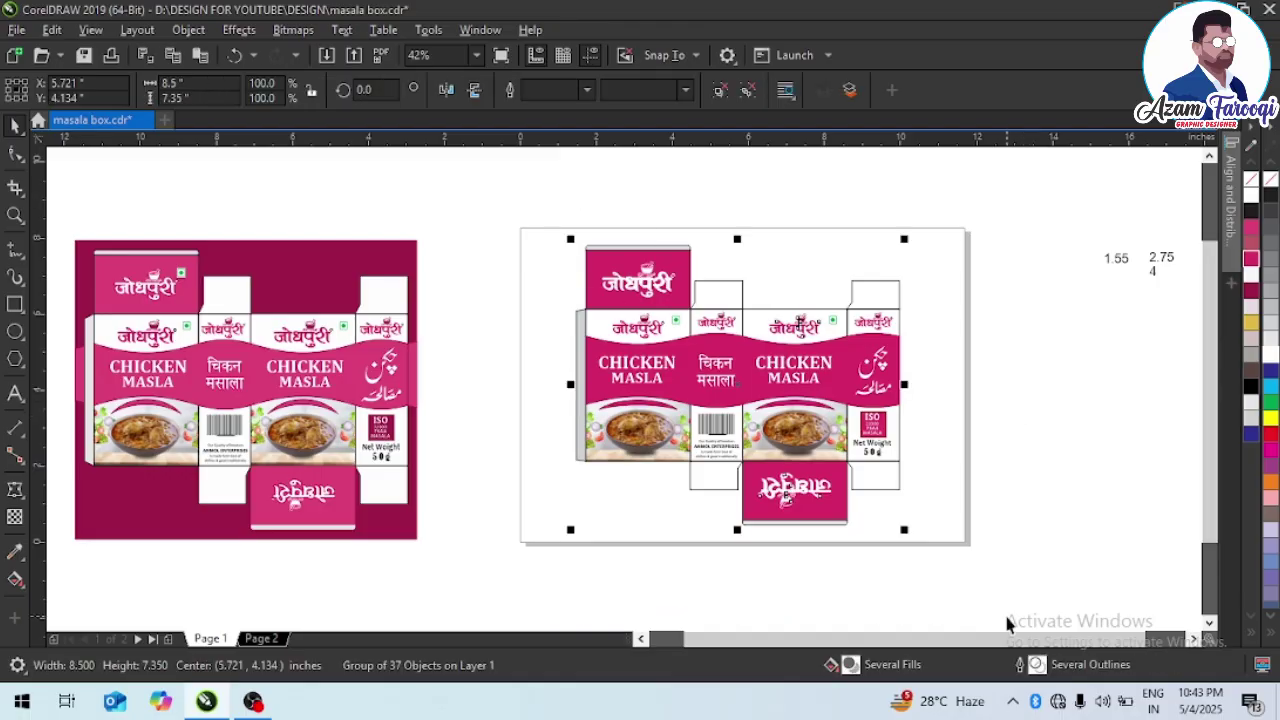
- Draw a background rectangle of about 10.65 by 8.36 inches around the grouped box layout
click(15, 304)
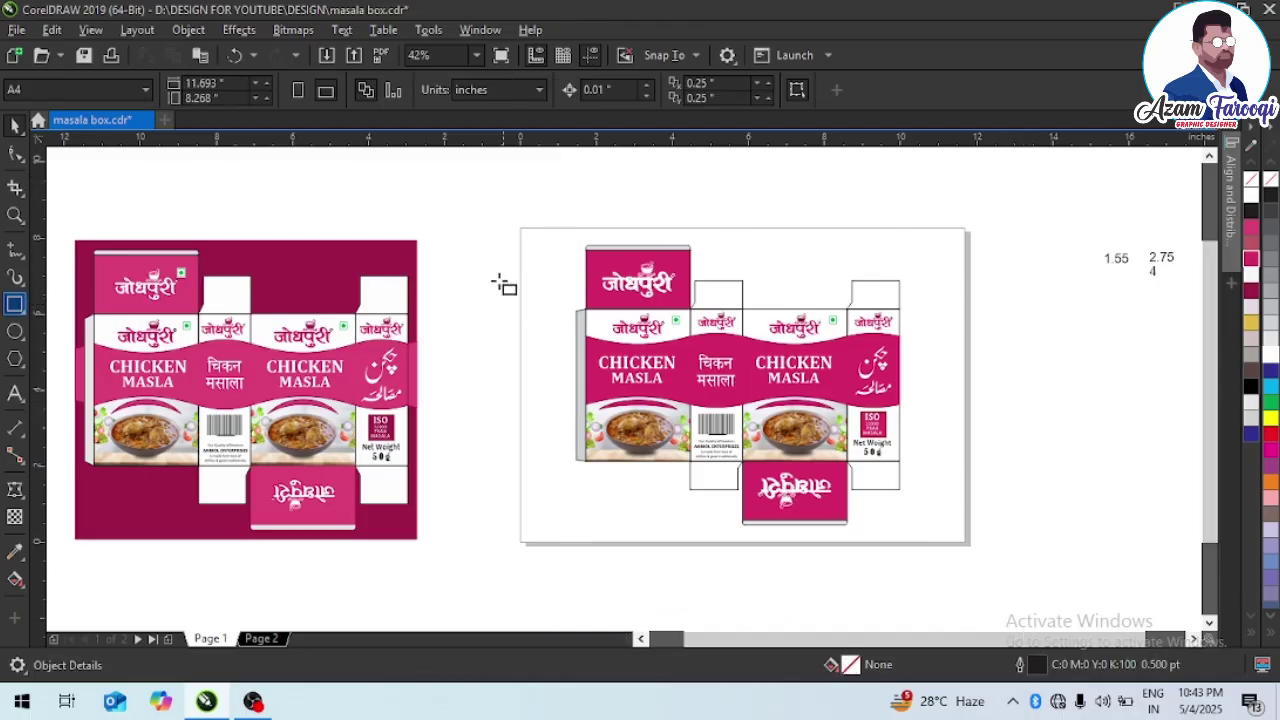
drag(546, 229, 955, 549)
key(space)
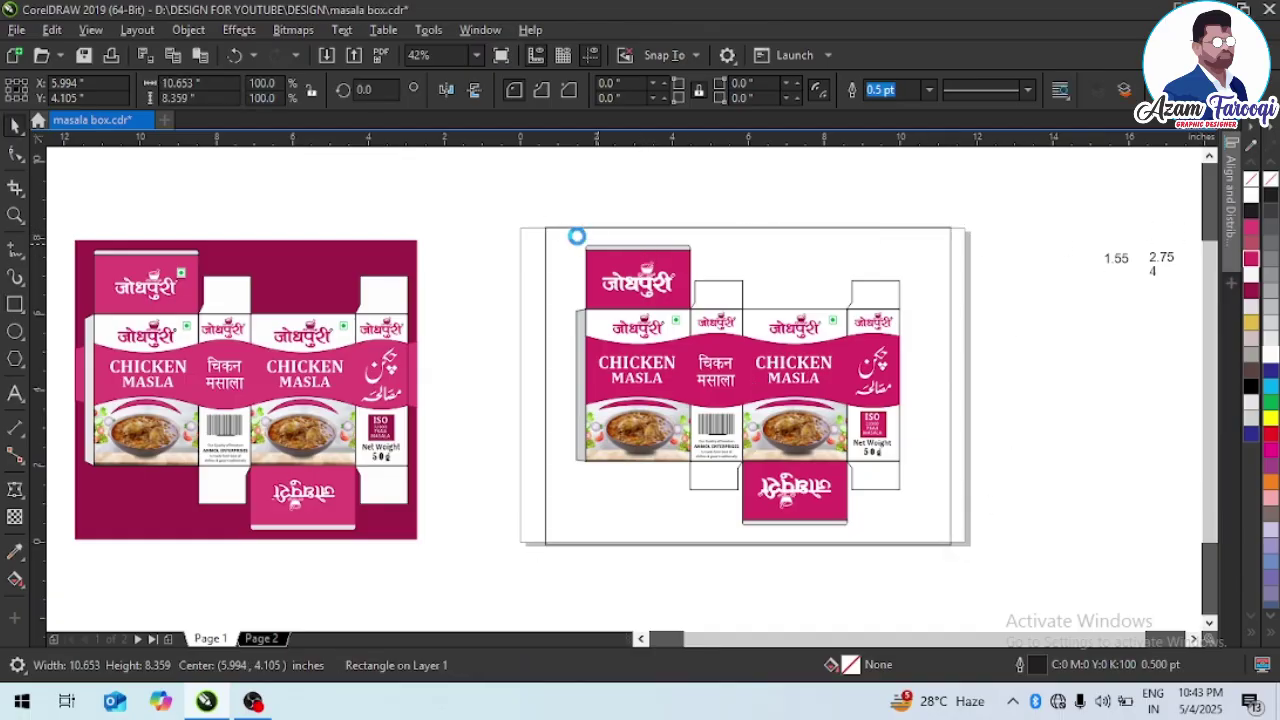
- Set the background rectangle's width to 9 inches
drag(555, 232, 931, 594)
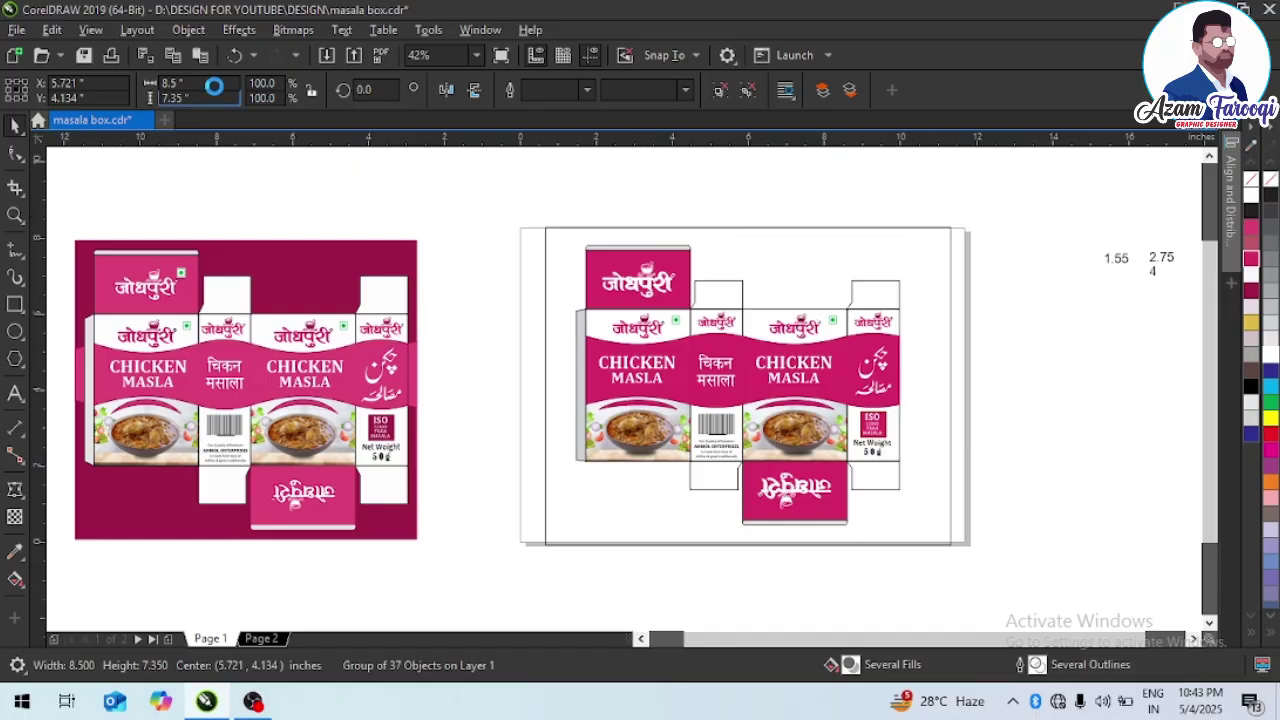
click(596, 242)
click(583, 228)
text(9)
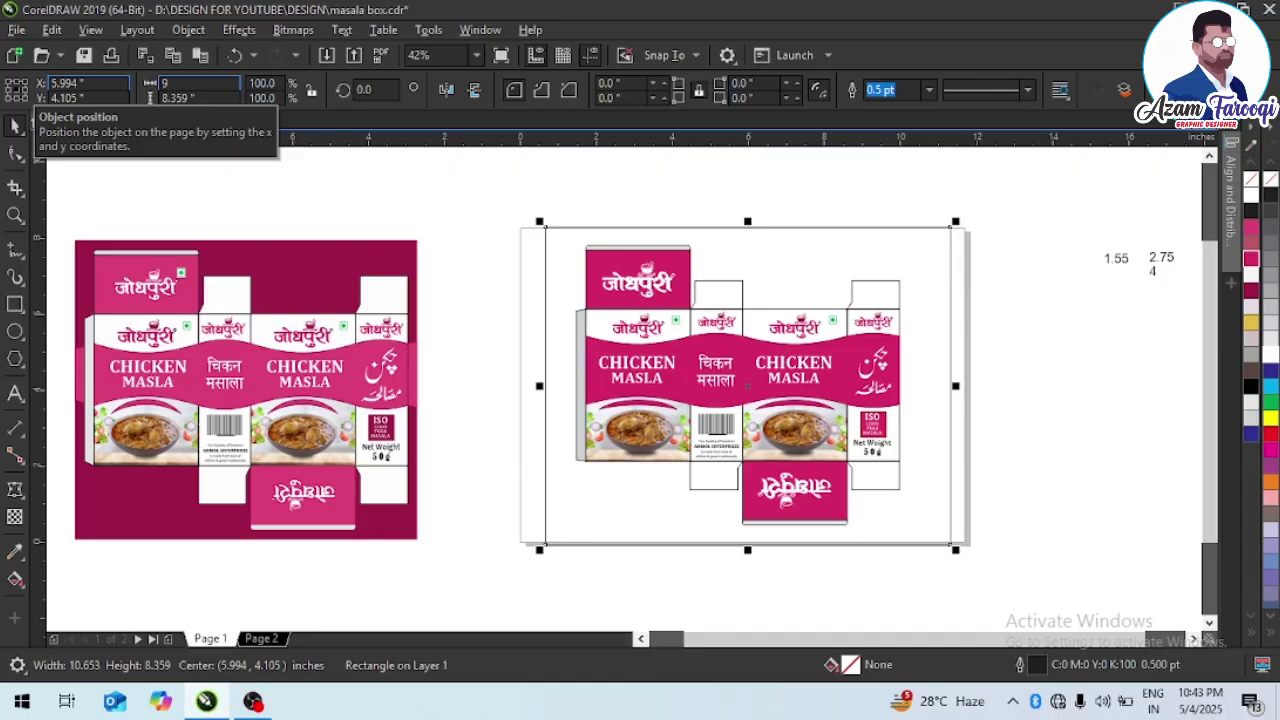
key(Return)
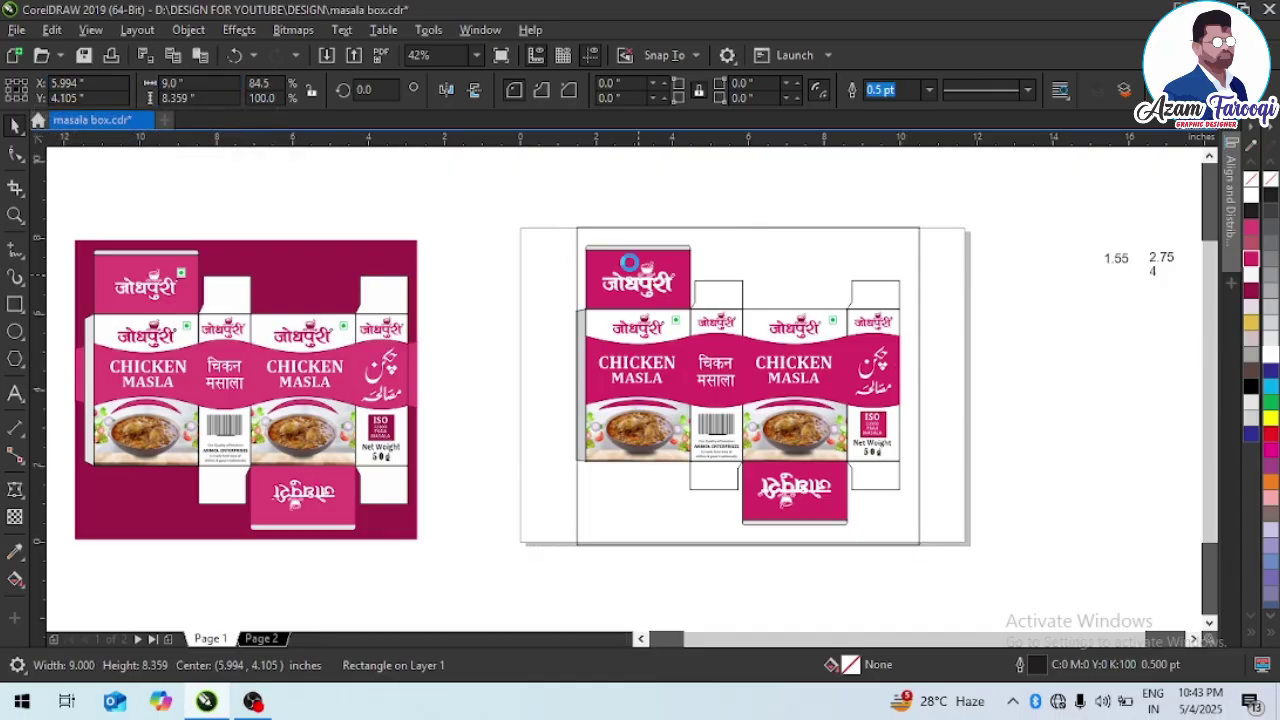
- Try setting the grouped box layout's height to 7.875 inches, and undo the change
drag(551, 196, 907, 606)
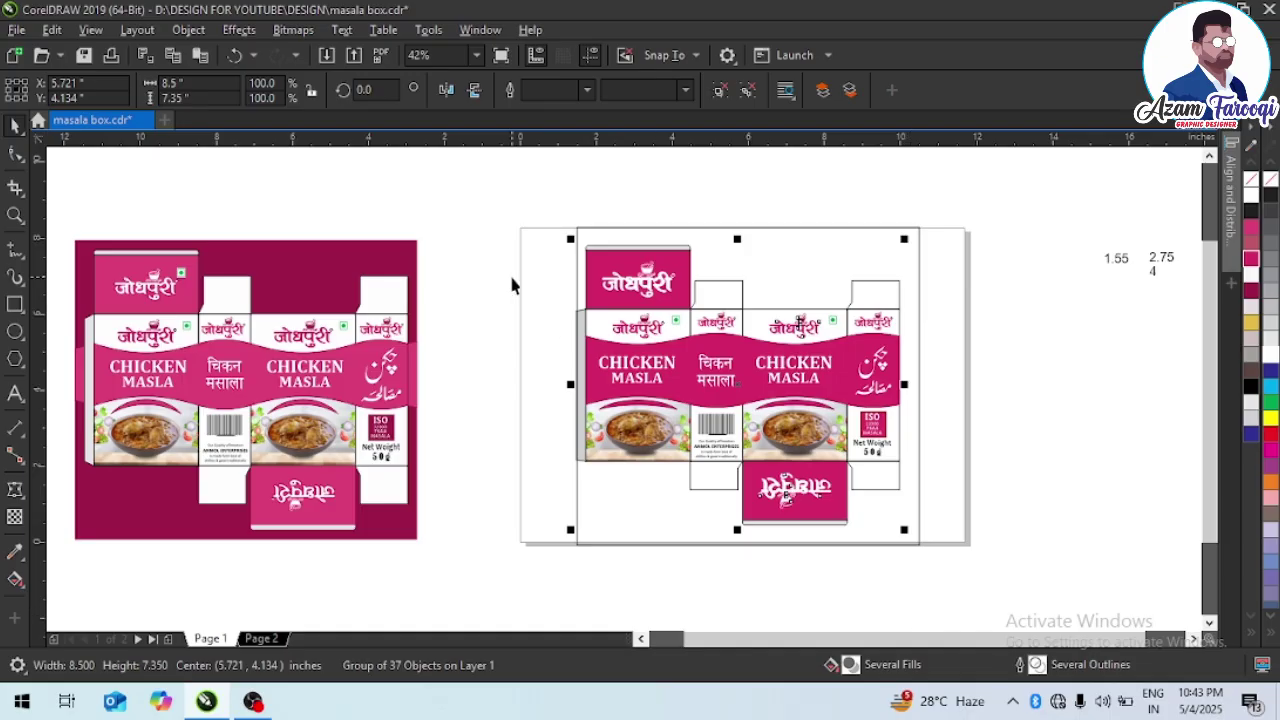
click(210, 100)
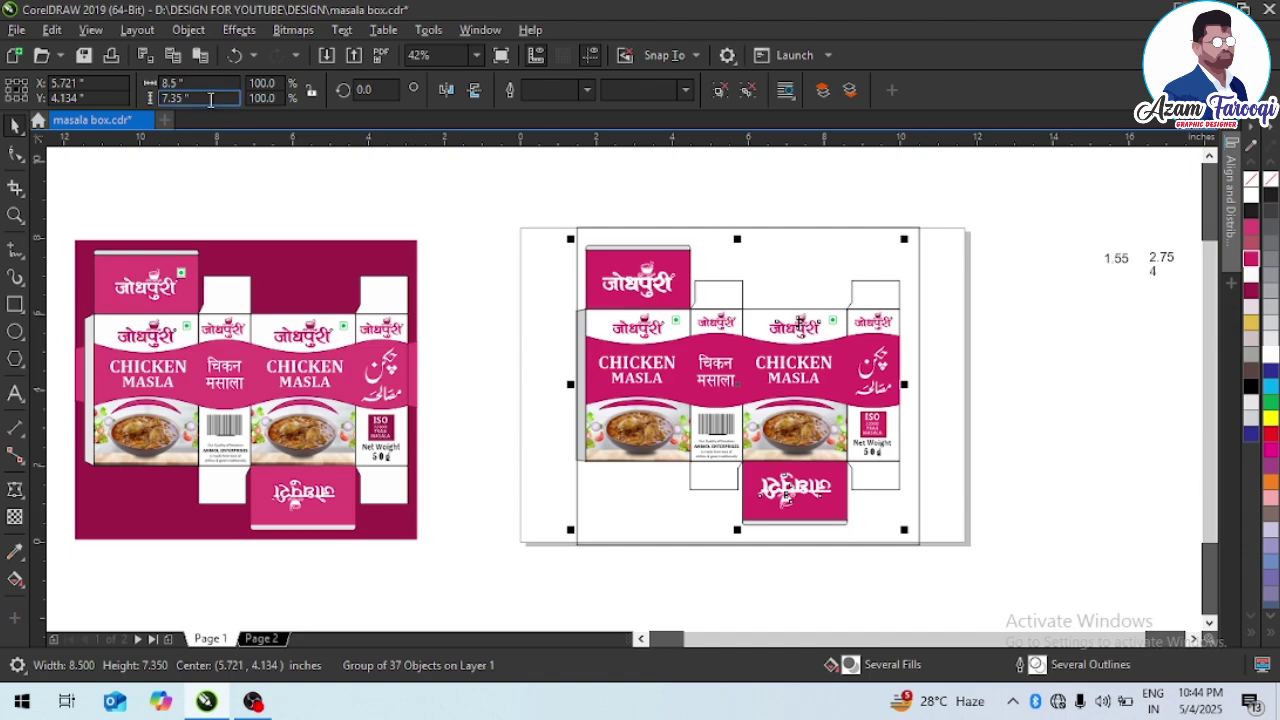
drag(209, 98, 171, 92)
text(7.875)
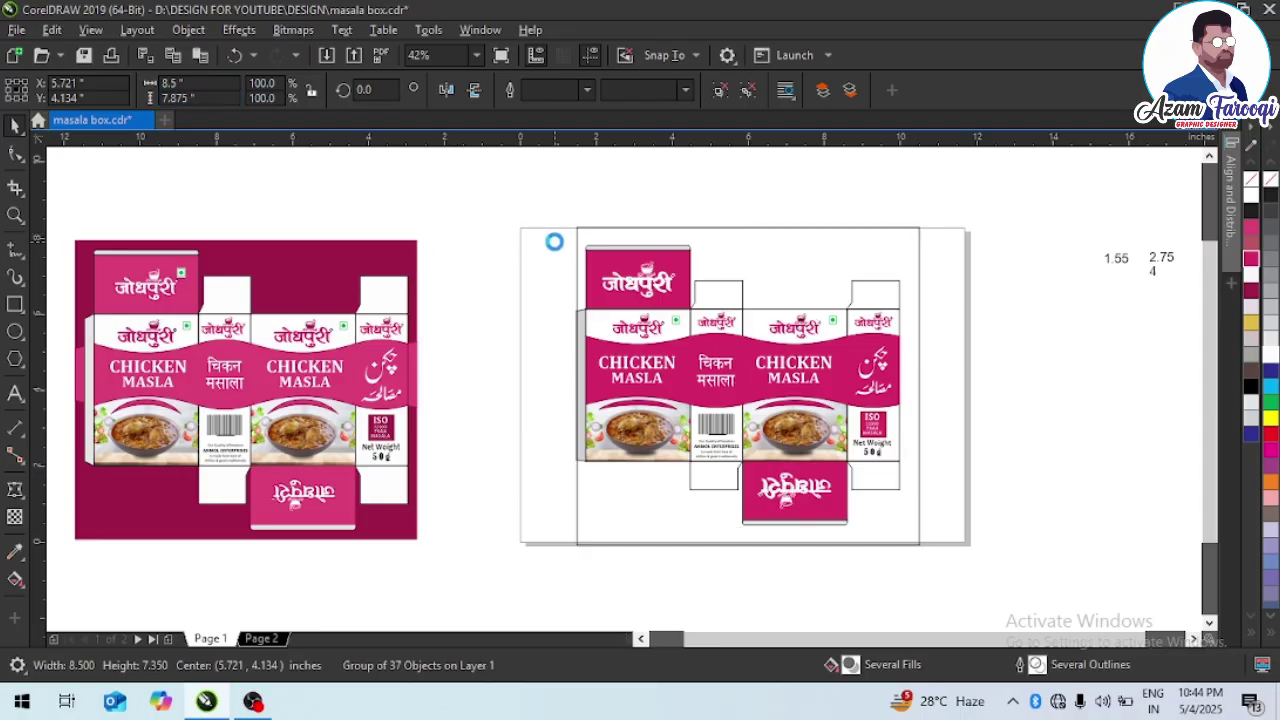
key(Return)
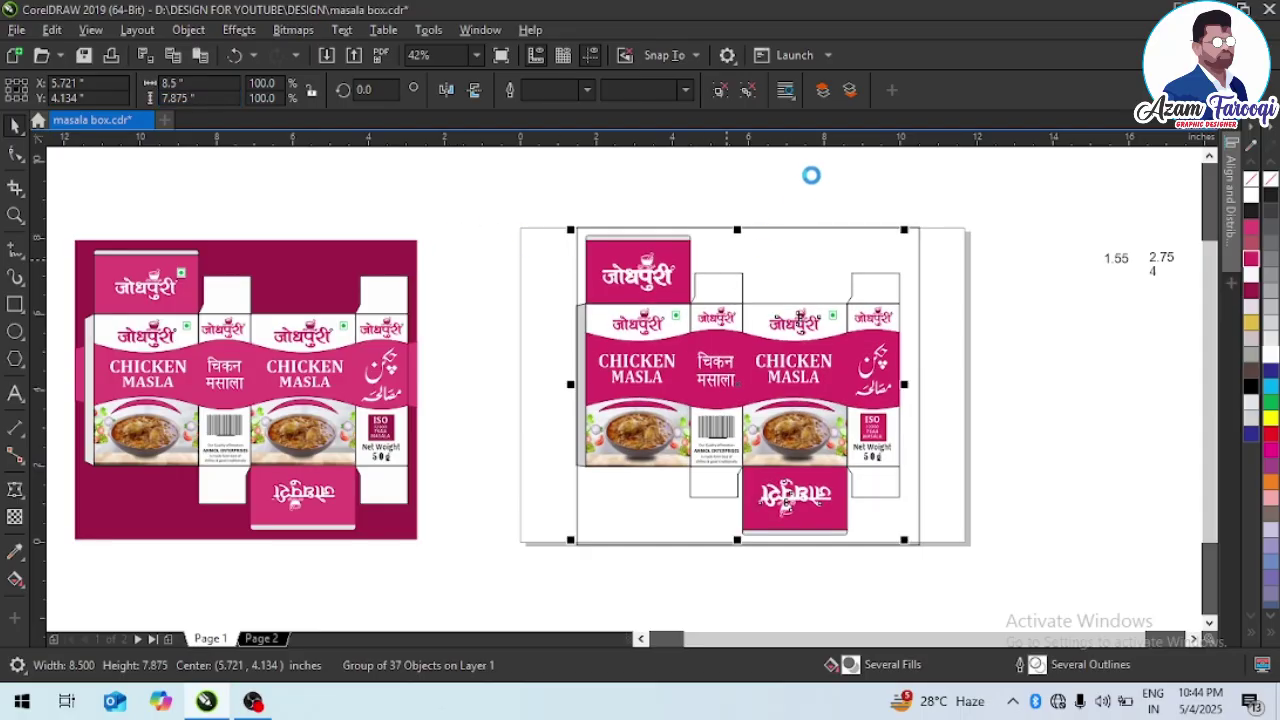
key(ctrl+z)
- Set the background rectangle's height to 7.875 inches and centre it on the grouped box layout
click(779, 242)
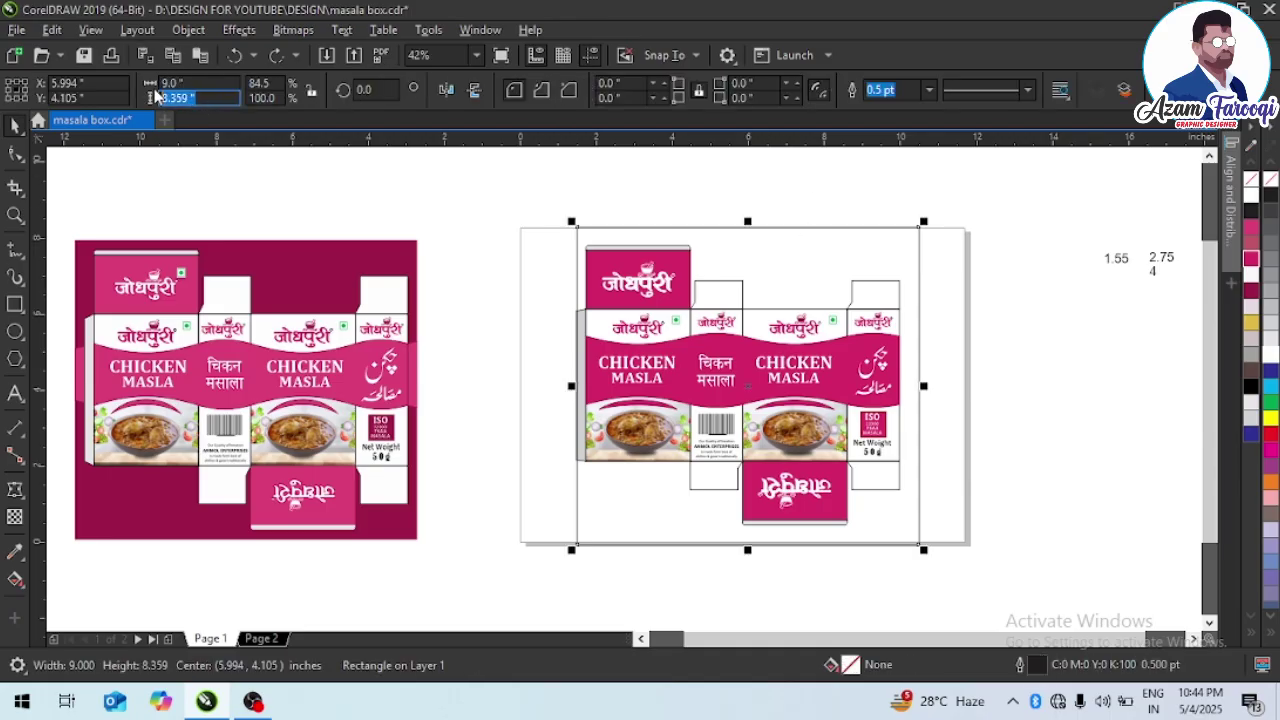
text(7.875)
key(Return)
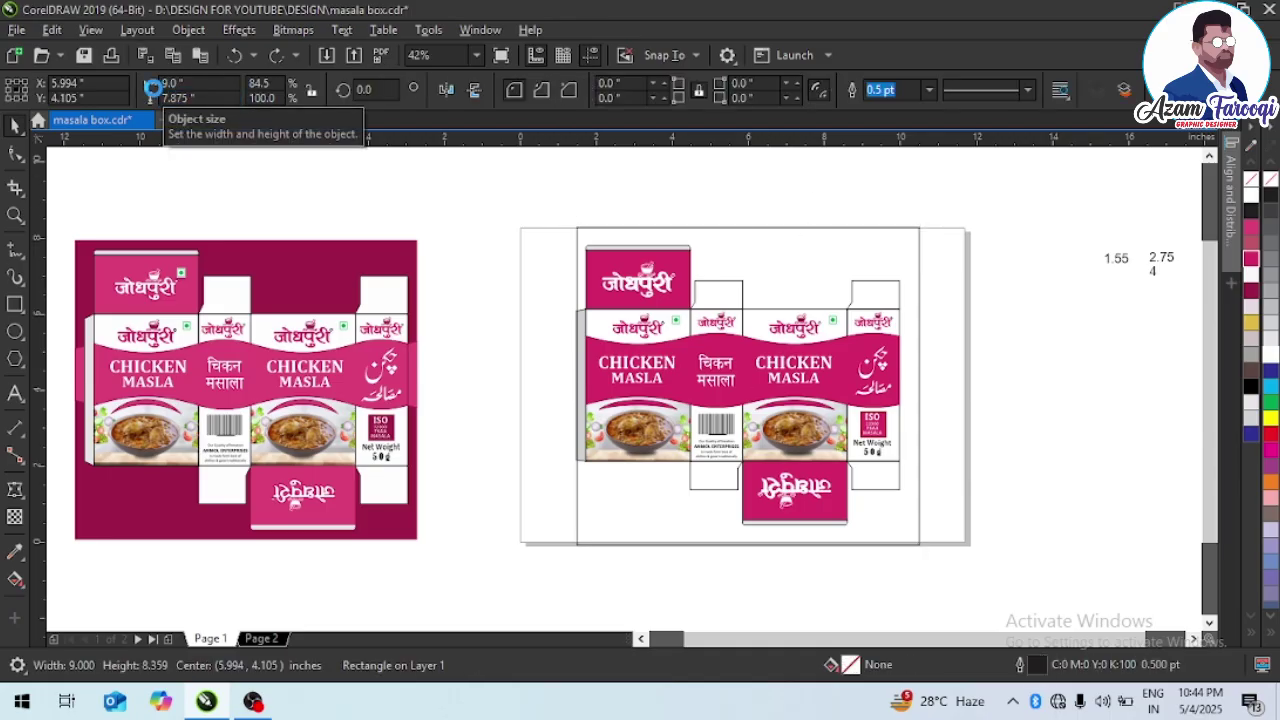
shift+click(853, 290)
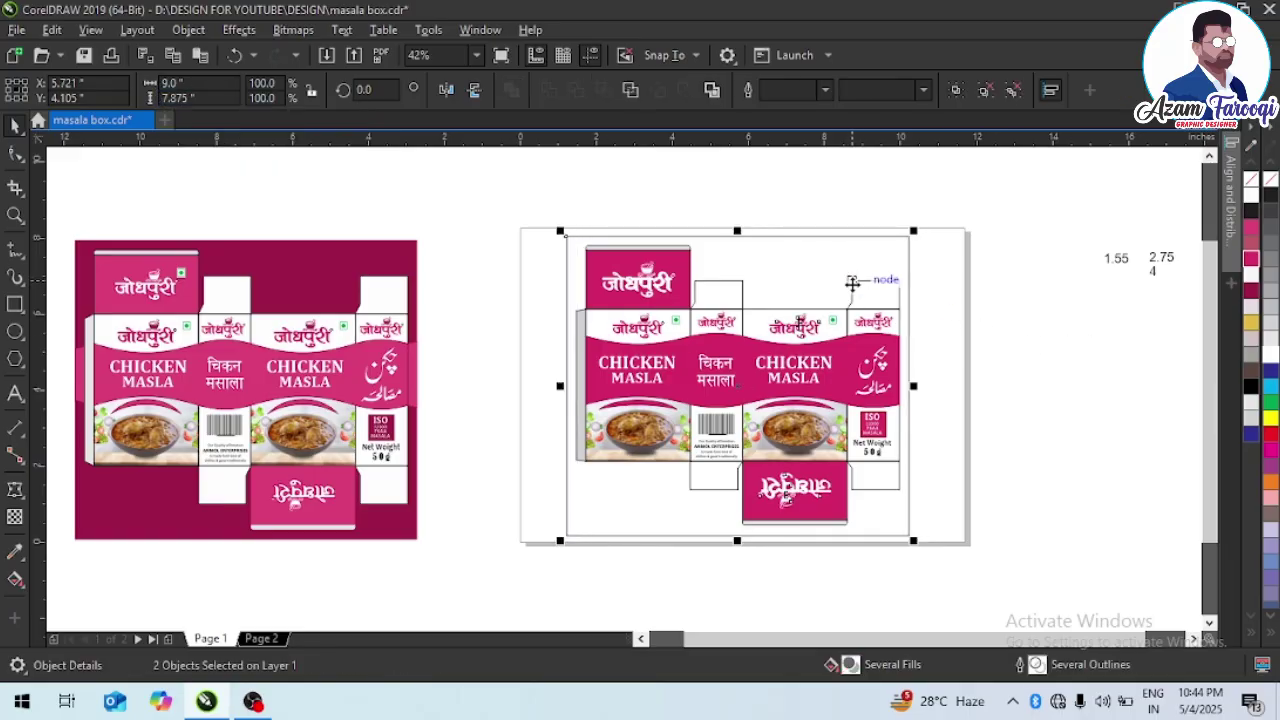
key(e)
click(1055, 336)
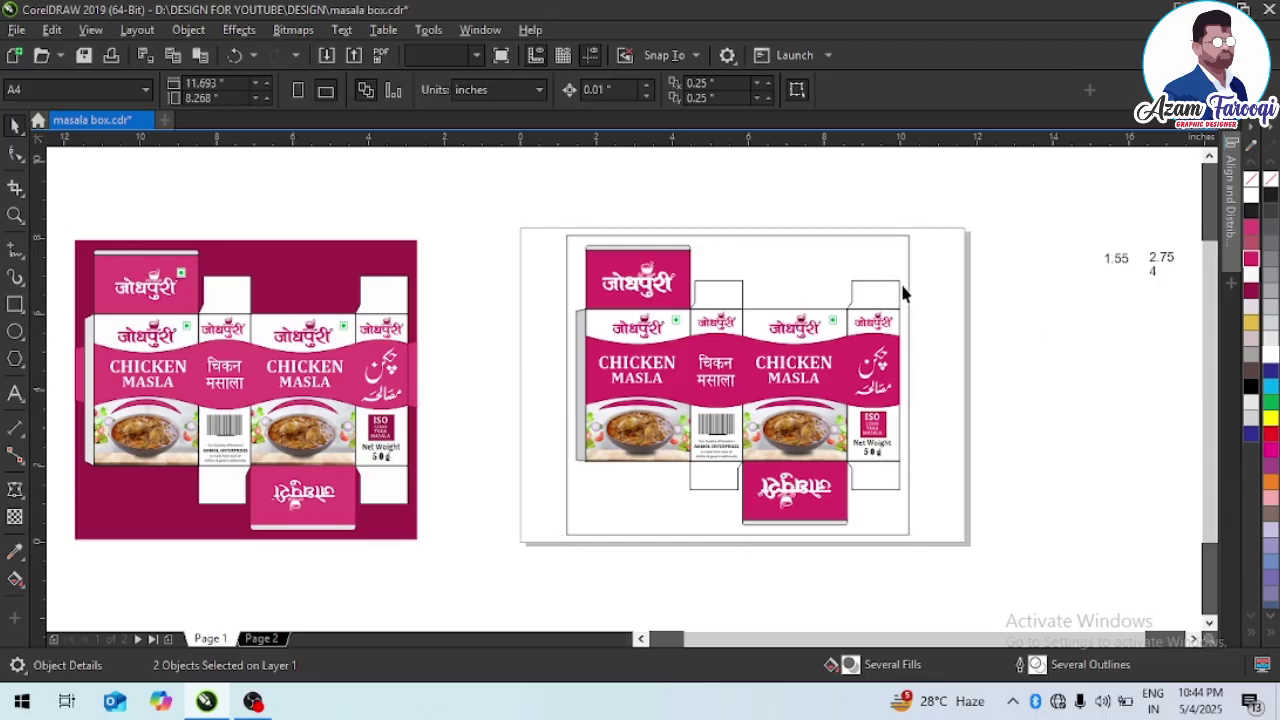
- Fill the background rectangle with dark maroon (#9F1D49), remove its outline and send it behind the box layout
click(875, 278)
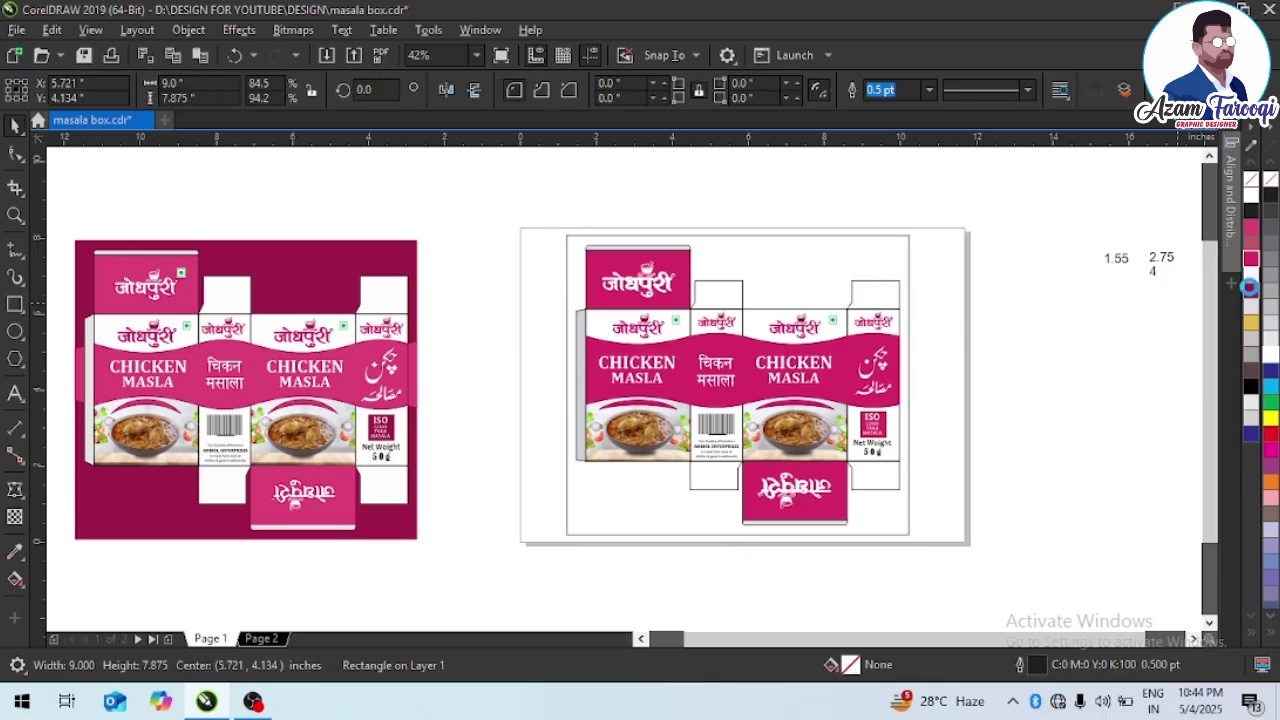
click(1251, 290)
right_click(1251, 180)
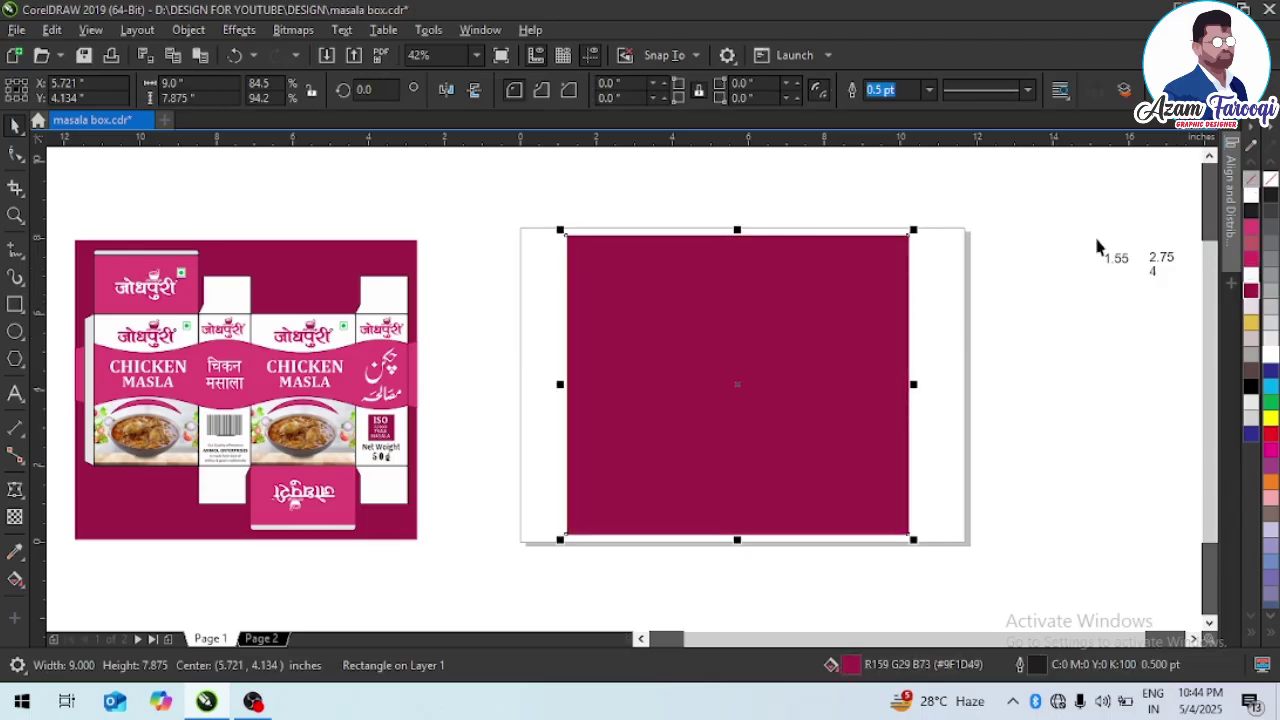
click(991, 261)
key(shift+Page_Down)
click(990, 257)
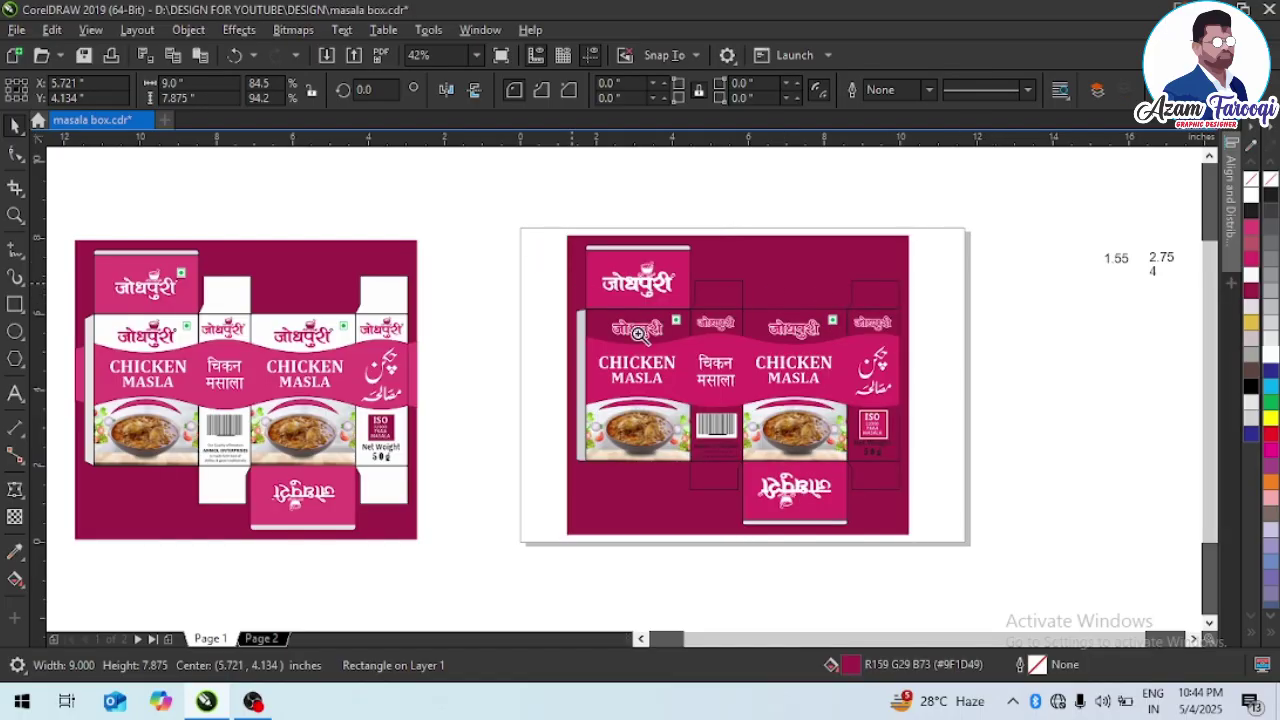
- Fill the rectangle of the side panel with the Urdu lettering white inside the group
key(F2)
drag(898, 470, 938, 494)
key(F3)
key(F2)
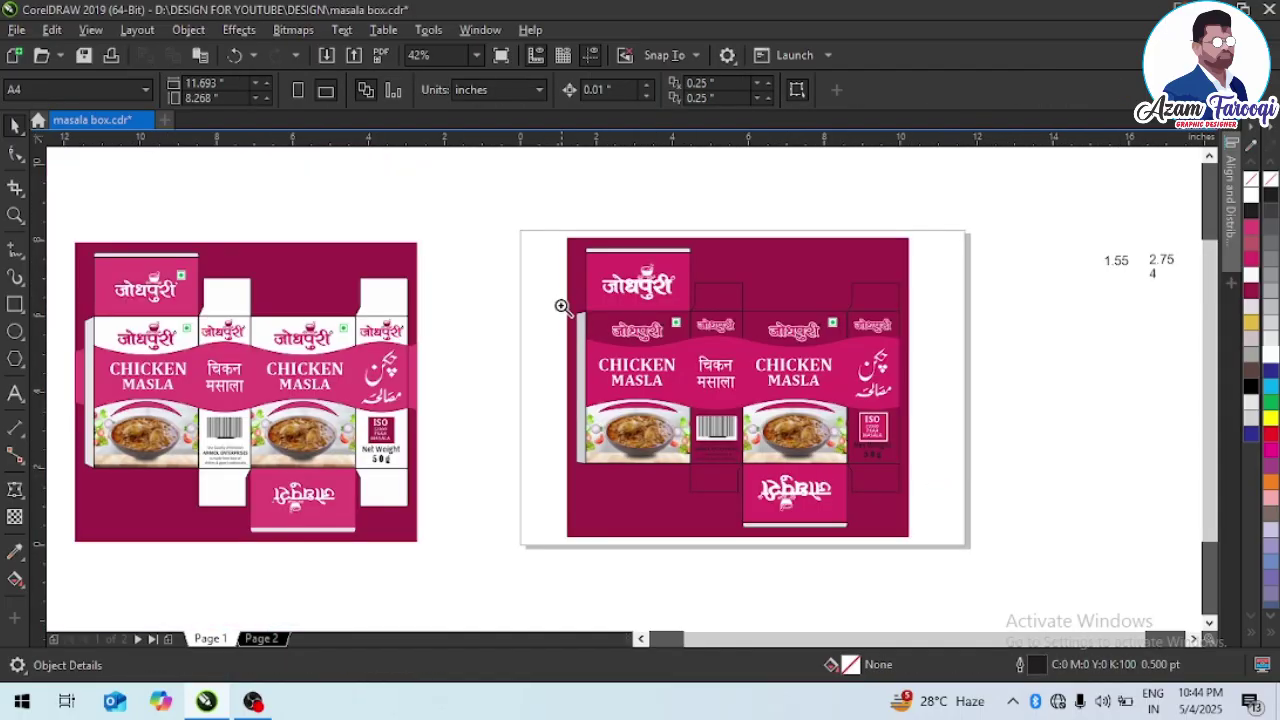
drag(526, 252, 968, 517)
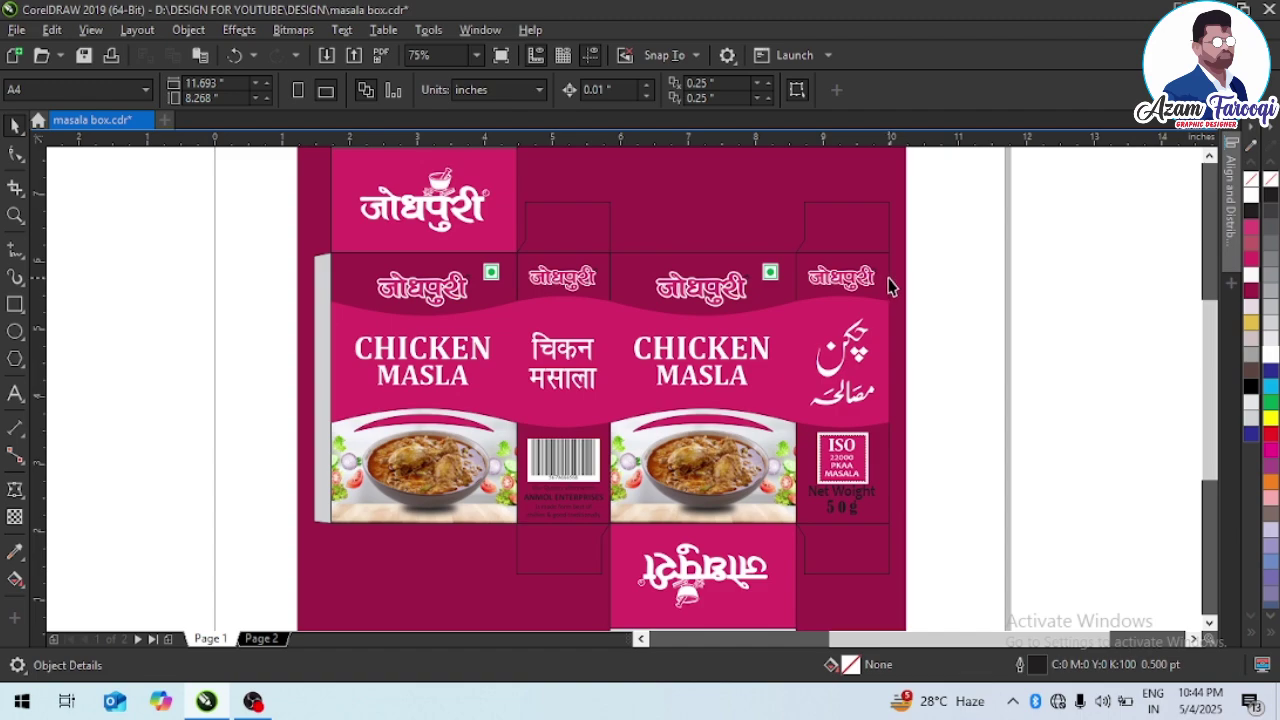
ctrl+click(890, 287)
click(1270, 355)
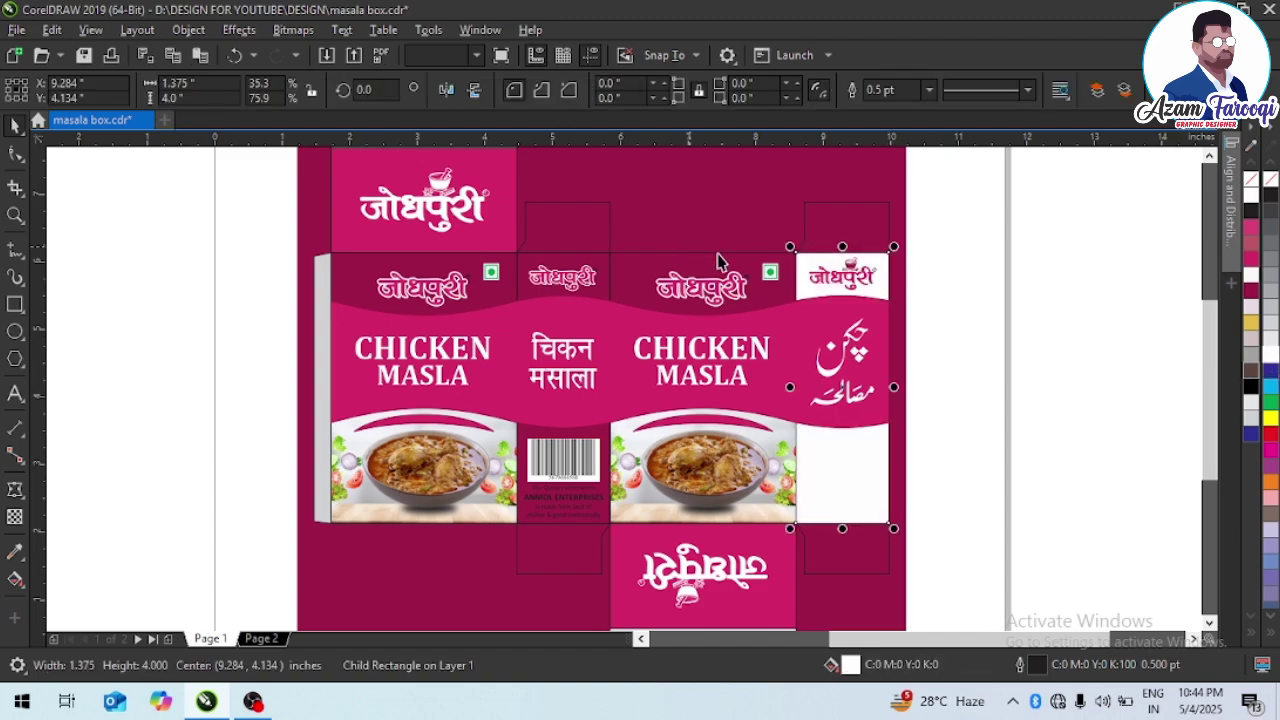
- Fill the rectangles of the second front panel, the Hindi side panel and the first front panel white inside the group
ctrl+click(718, 261)
key(ctrl+r)
ctrl+click(559, 257)
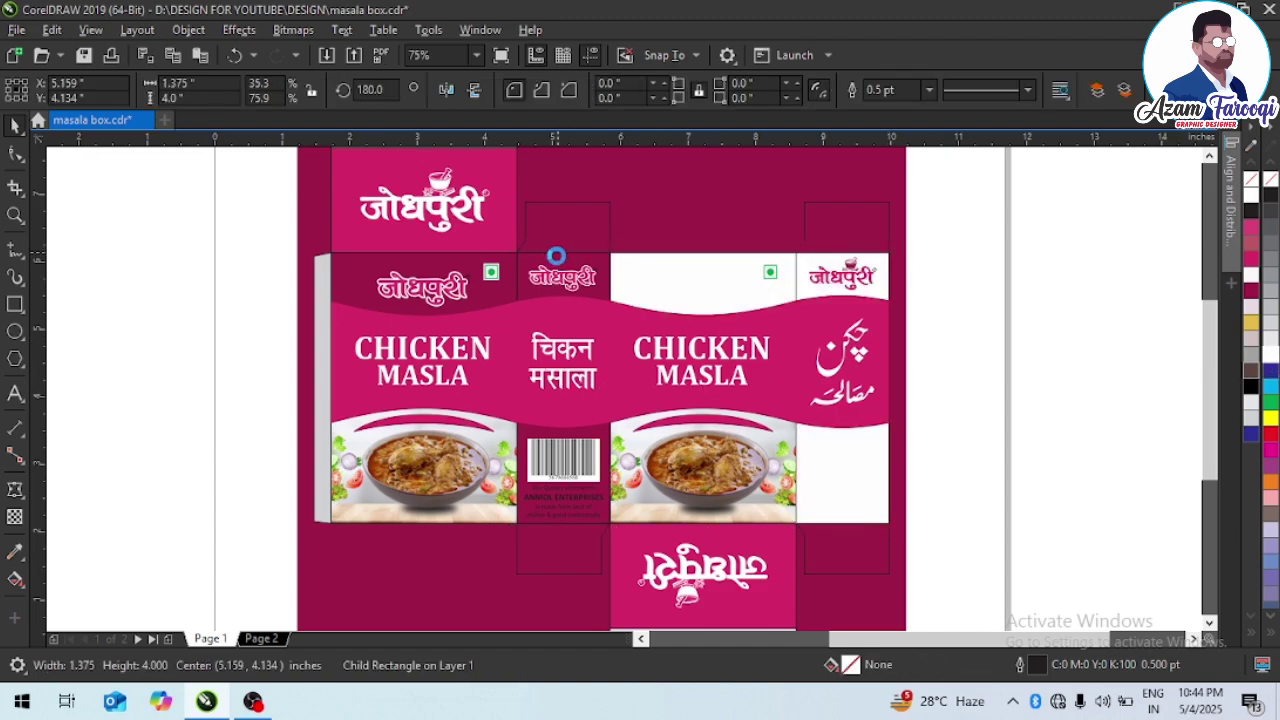
key(ctrl+r)
ctrl+click(487, 260)
key(ctrl+r)
- Fill the upper and lower pairs of dust flaps white inside the group
ctrl+click(570, 240)
key(ctrl+r)
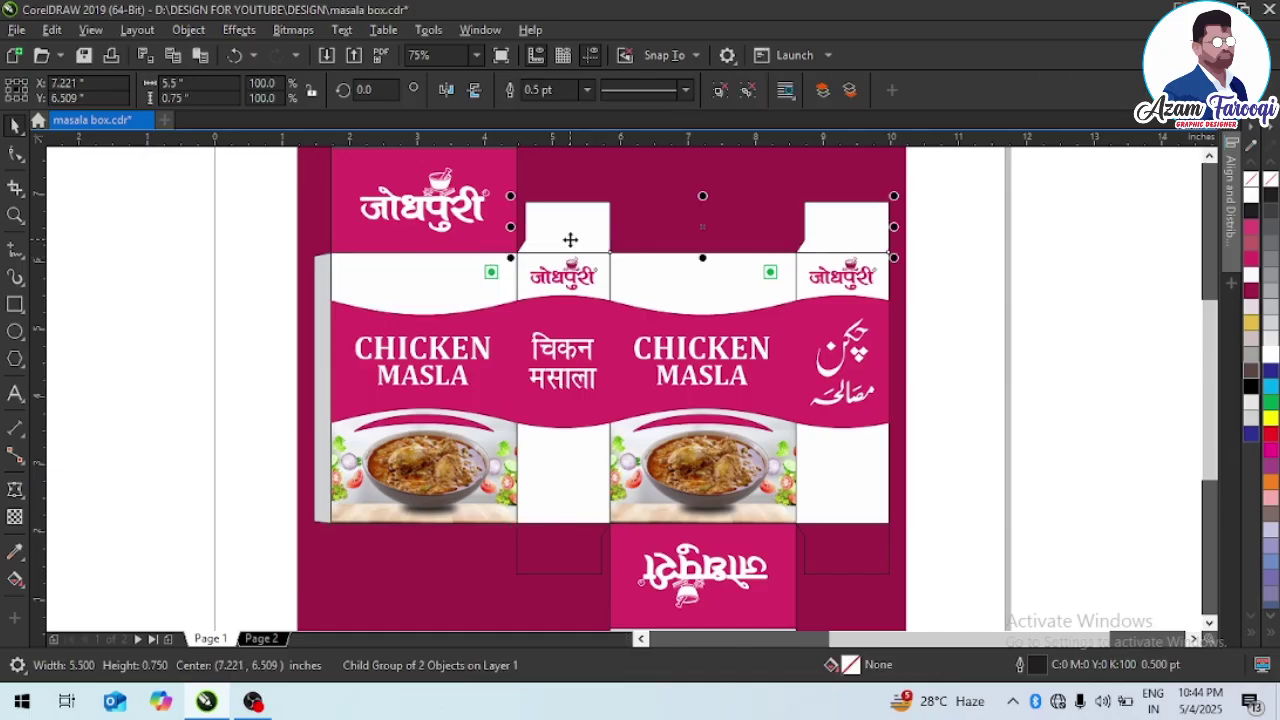
ctrl+click(566, 550)
key(ctrl+r)
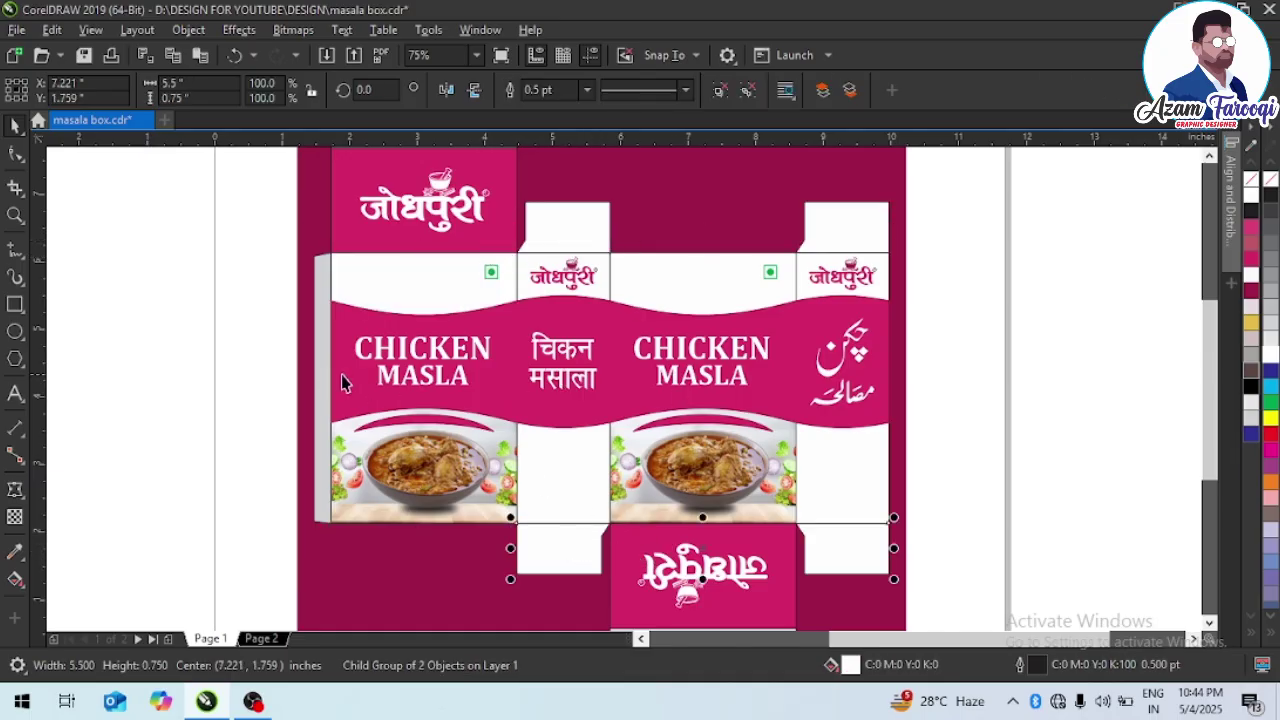
key(Escape)
- Bring the logos on both front panels in front of their white panel fills
scroll(772, 436, down, 1)
key(F2)
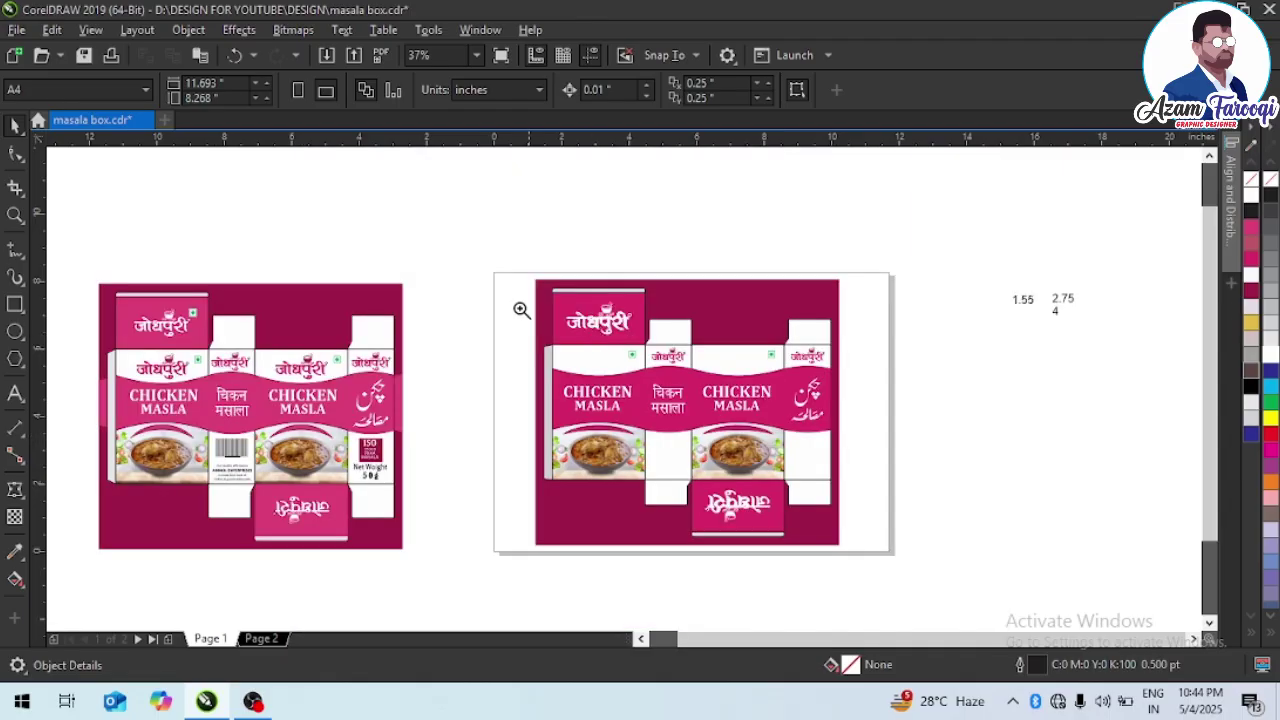
drag(489, 297, 877, 442)
drag(665, 295, 891, 466)
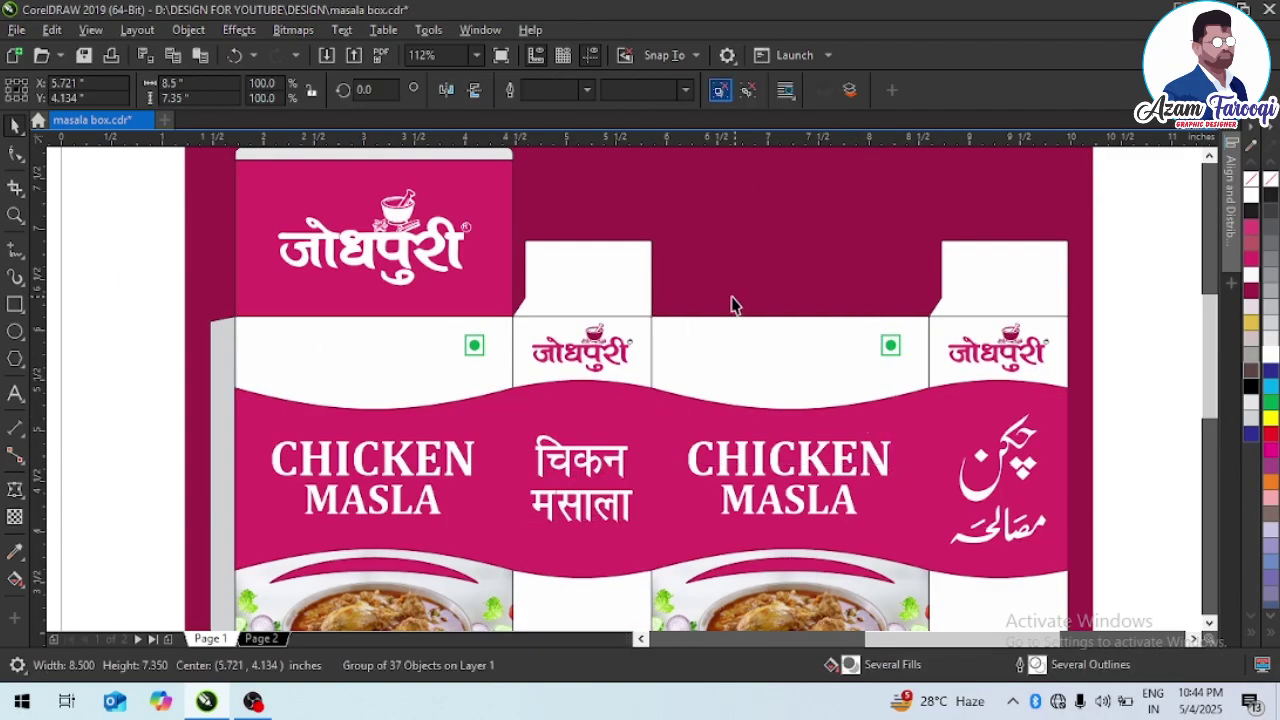
drag(697, 286, 886, 423)
key(ctrl+v)
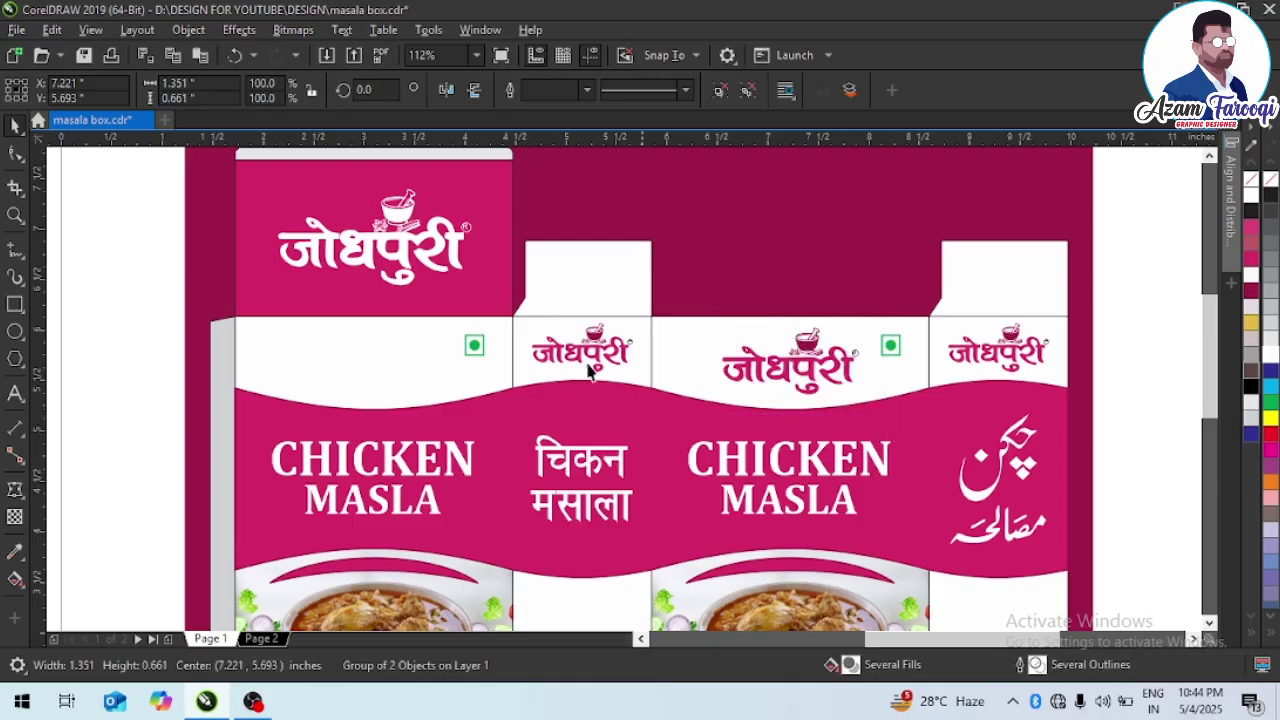
key(ctrl+v)
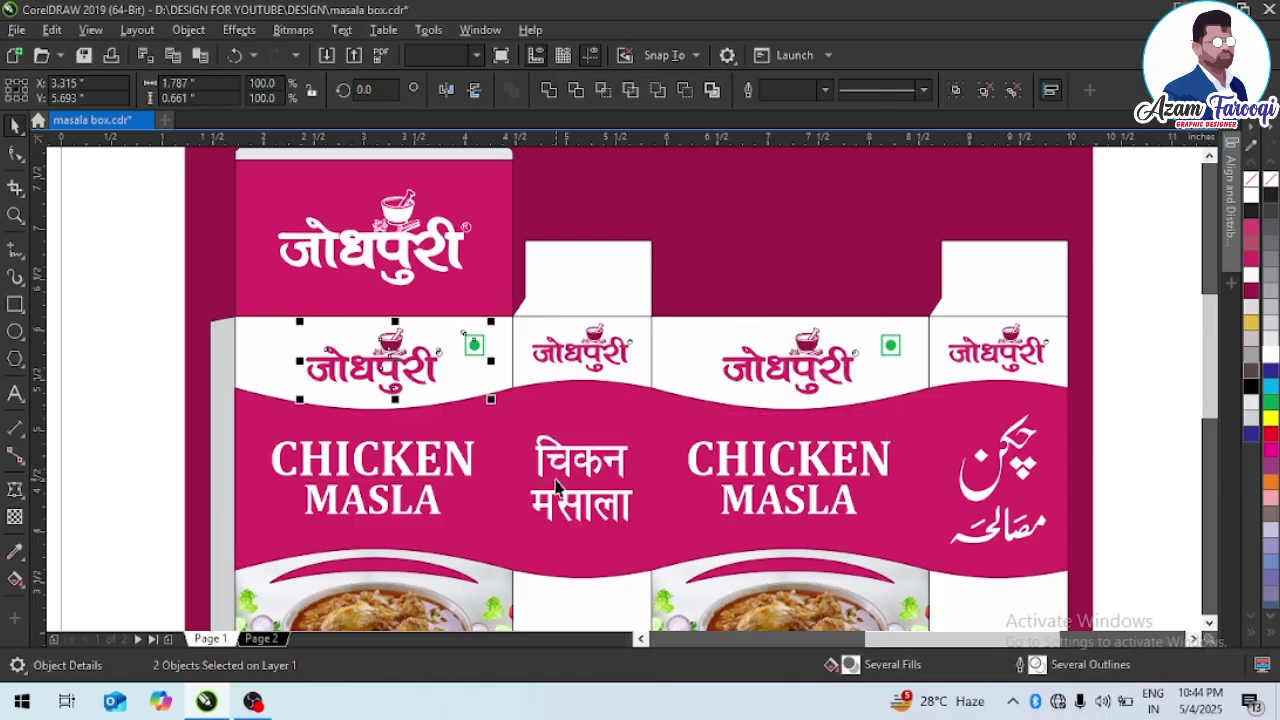
key(Escape)
key(F4)
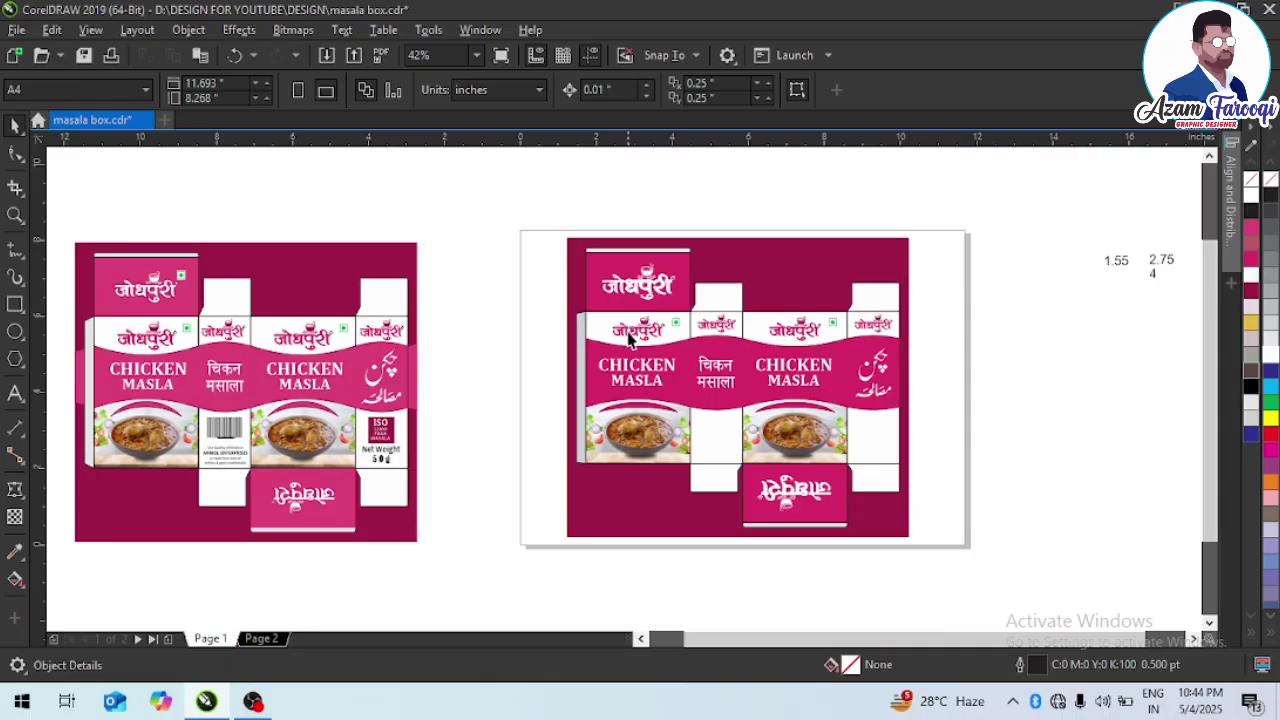
- Remove the outlines from the white logo on the top flap and the rotated logo on the lower flap
key(F2)
drag(577, 264, 786, 321)
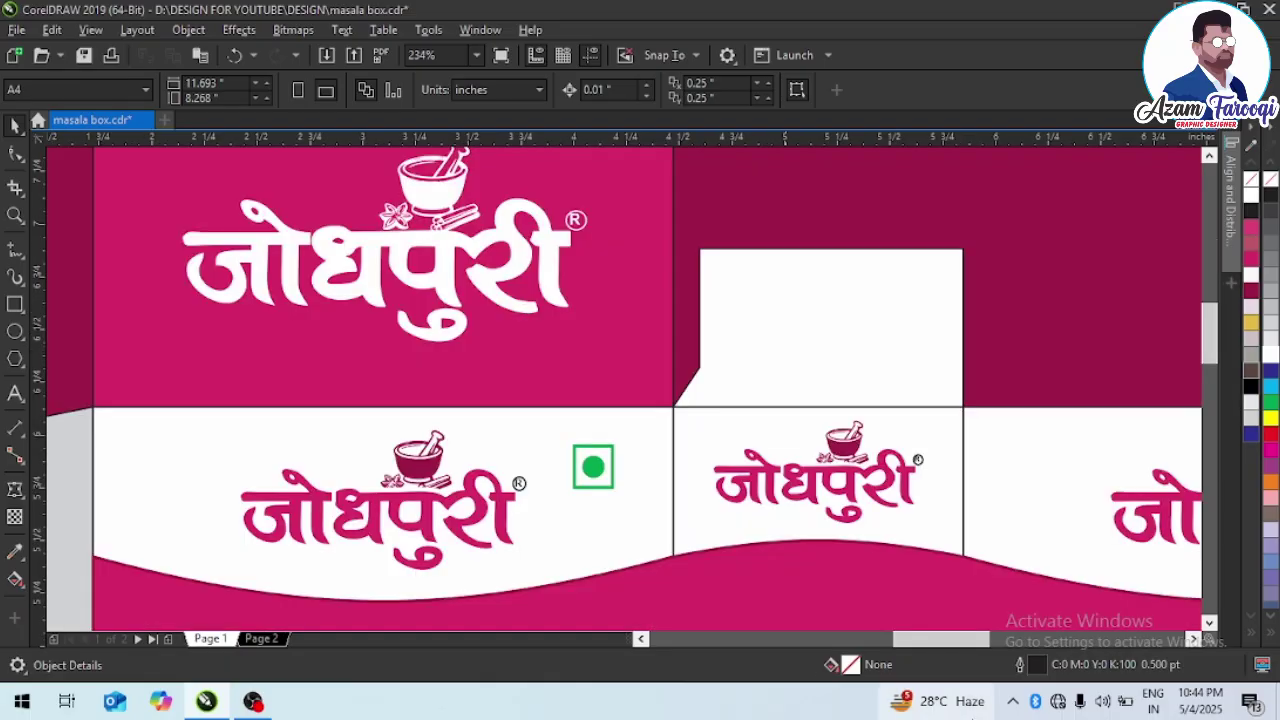
ctrl+click(474, 305)
ctrl+click(498, 271)
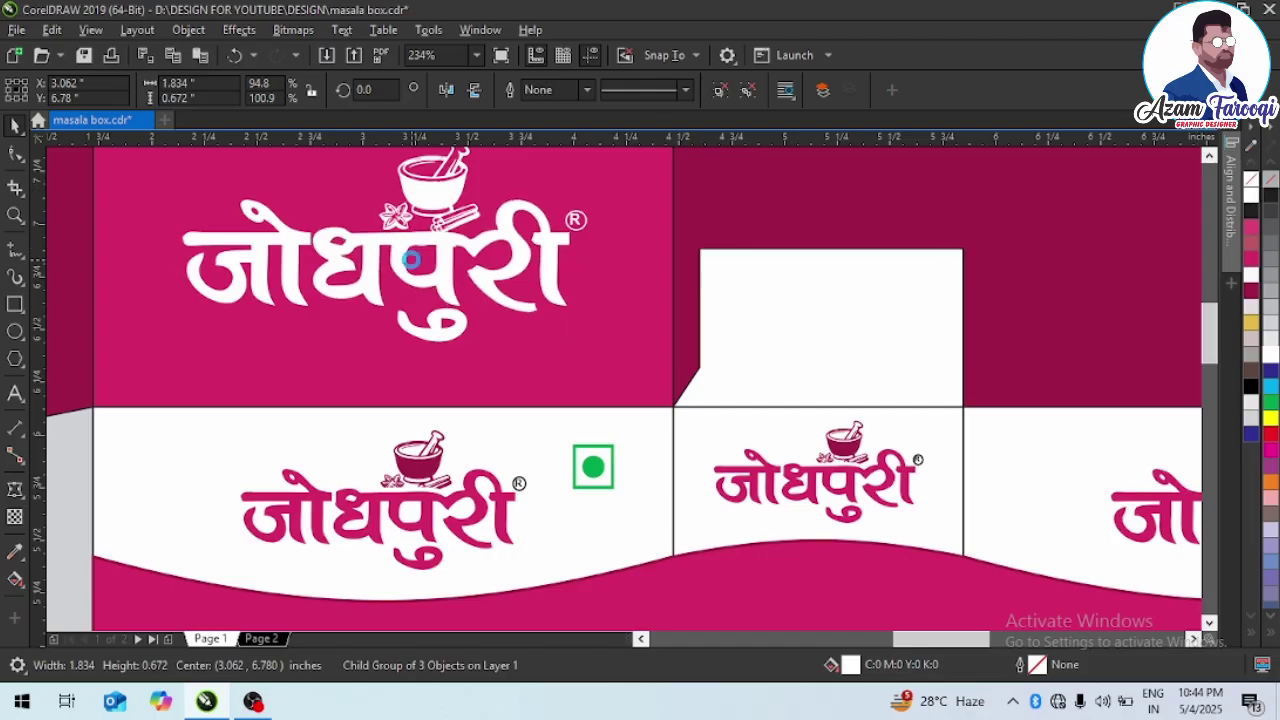
key(Escape)
key(F4)
drag(725, 452, 924, 532)
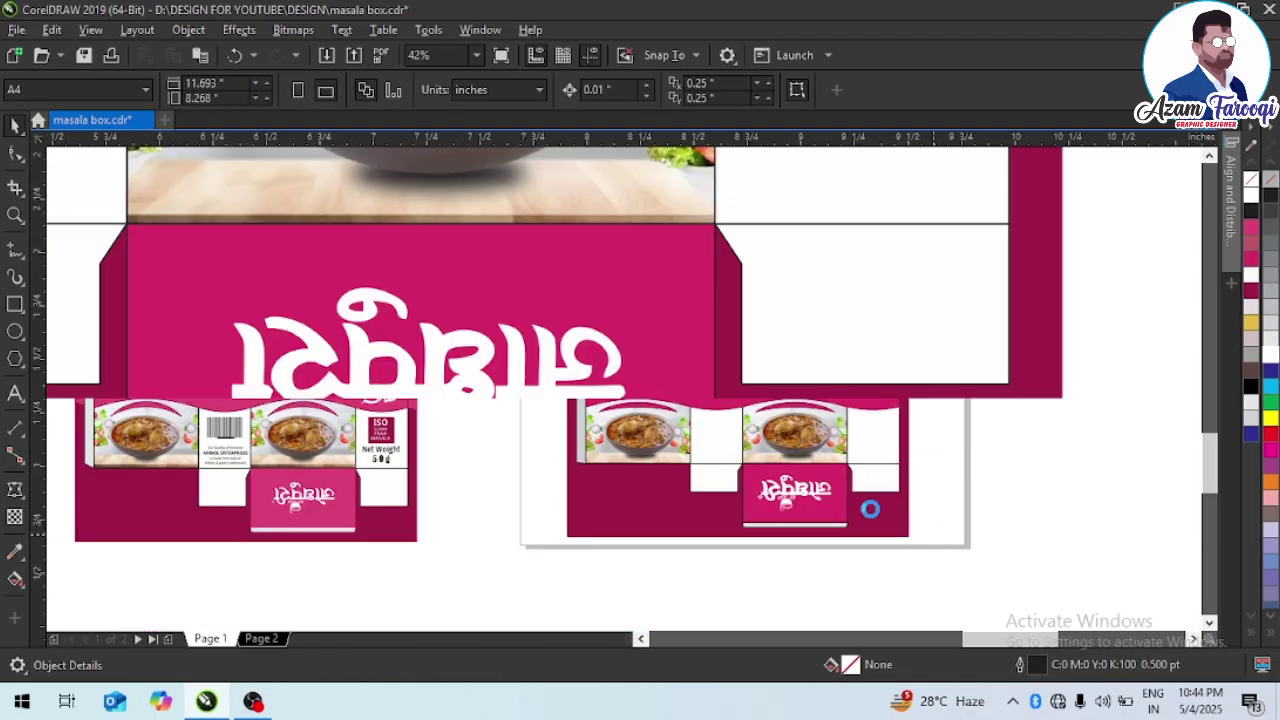
ctrl+click(528, 388)
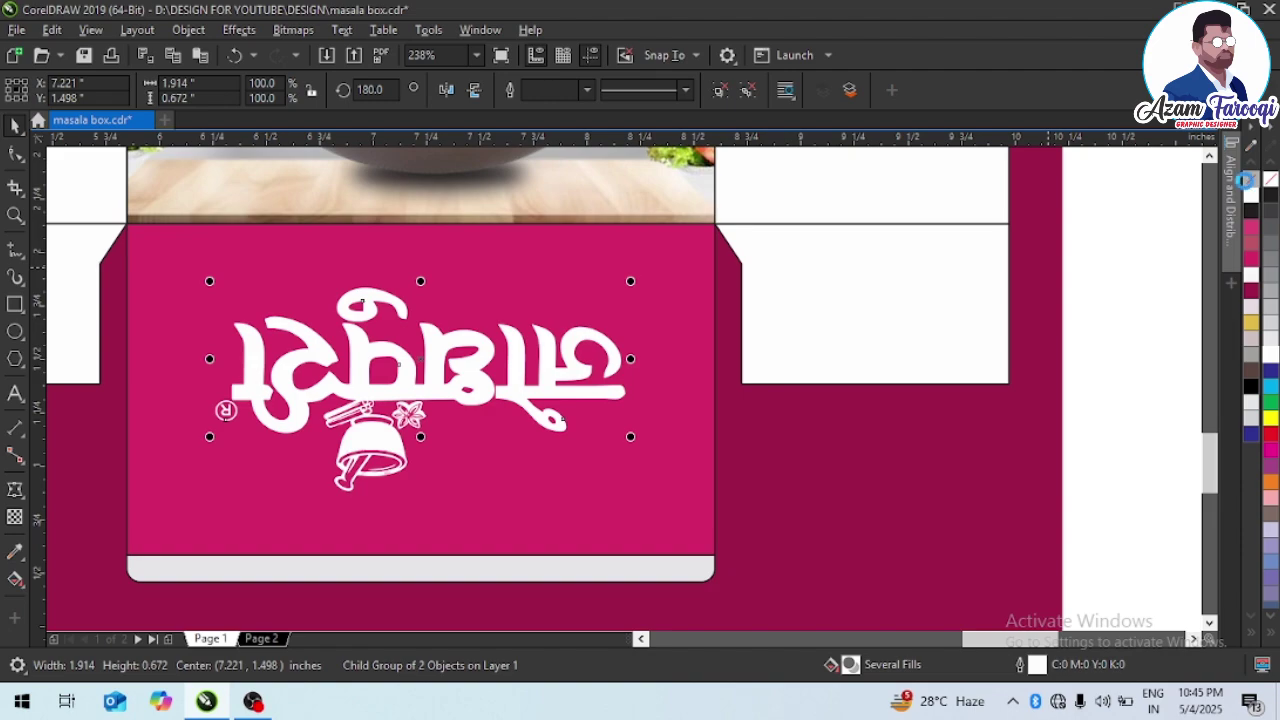
key(Escape)
key(F4)
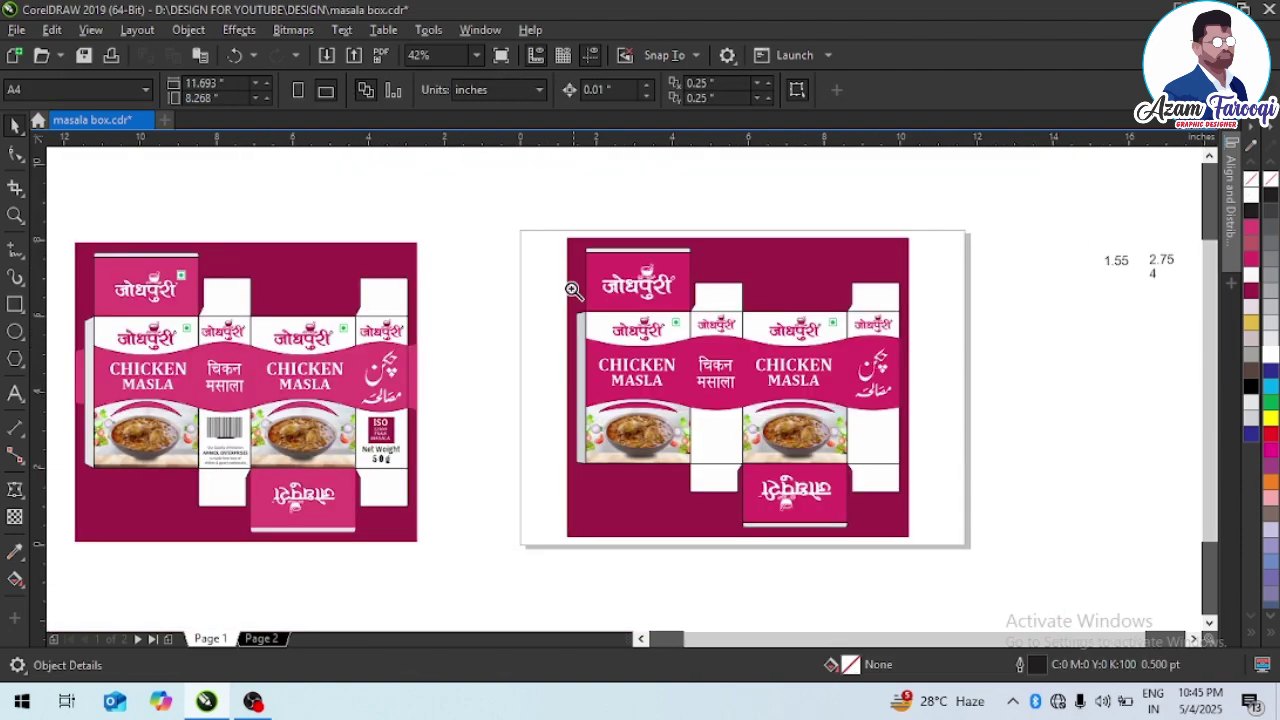
- Delete the loose dimension notes 1.55, 2.75 and 4 beside the page
drag(518, 238, 1051, 537)
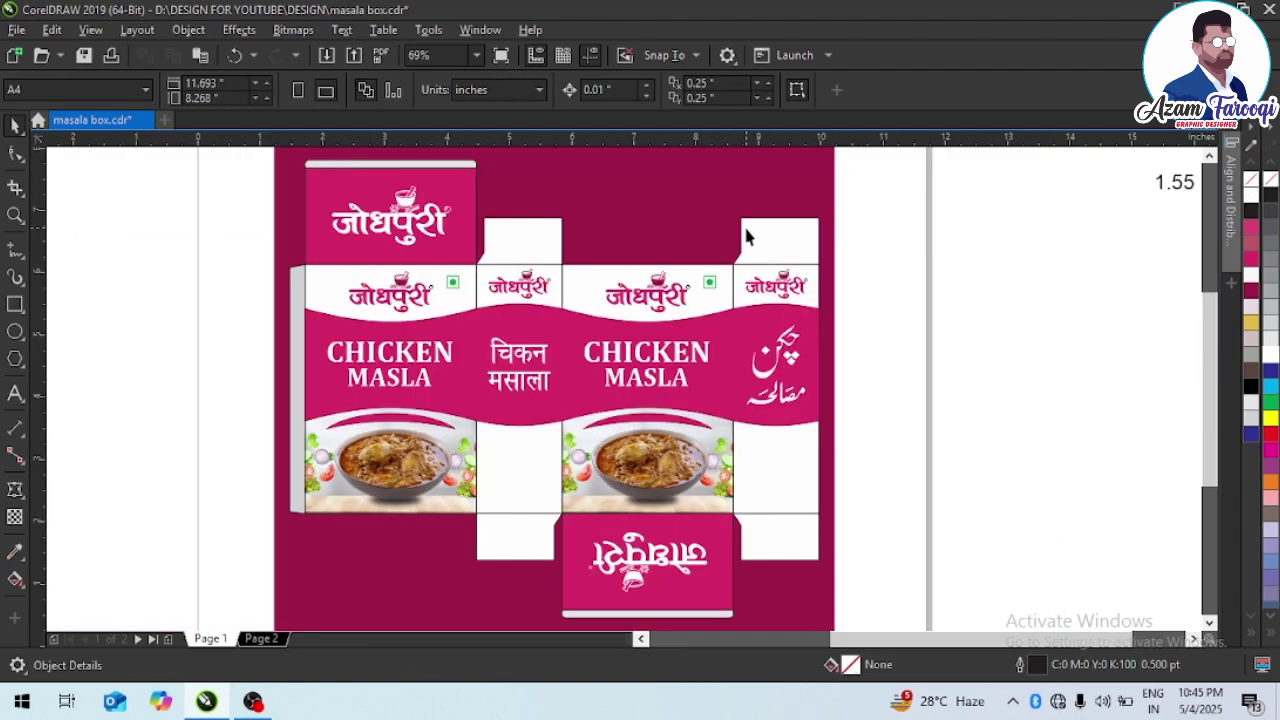
key(F4)
drag(1012, 231, 1270, 440)
key(Delete)
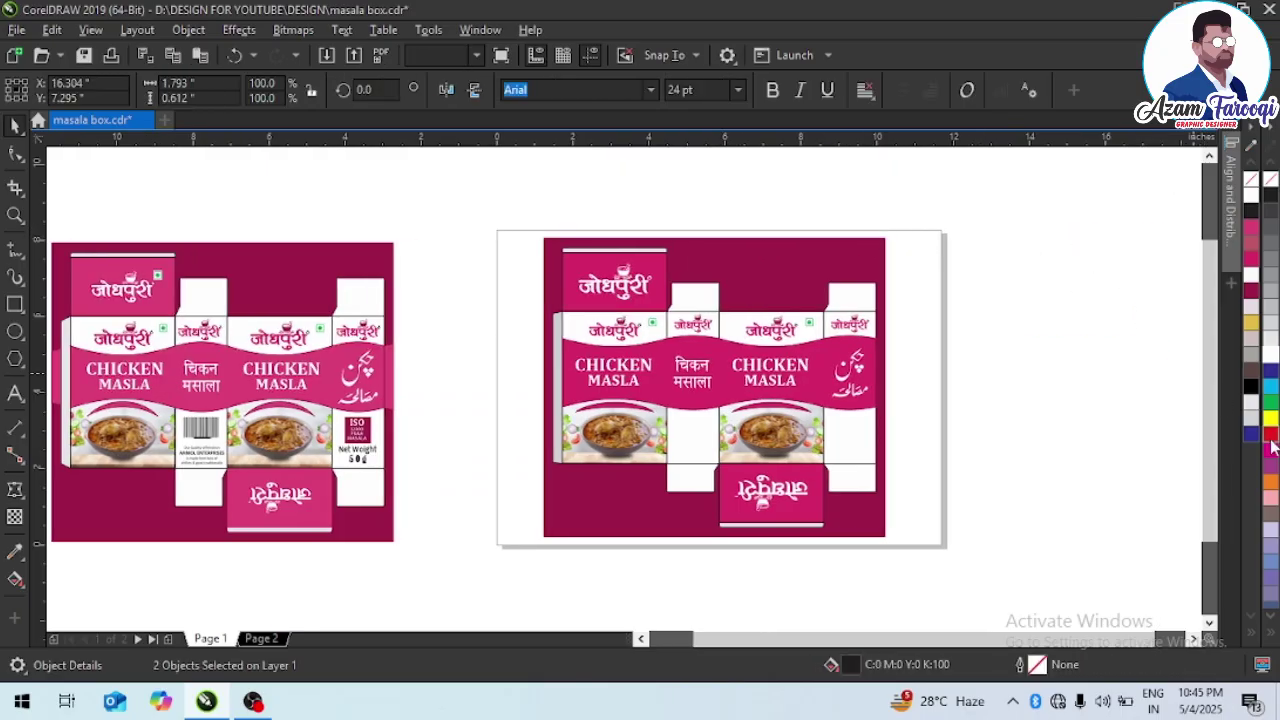
key(Delete)
key(F4)
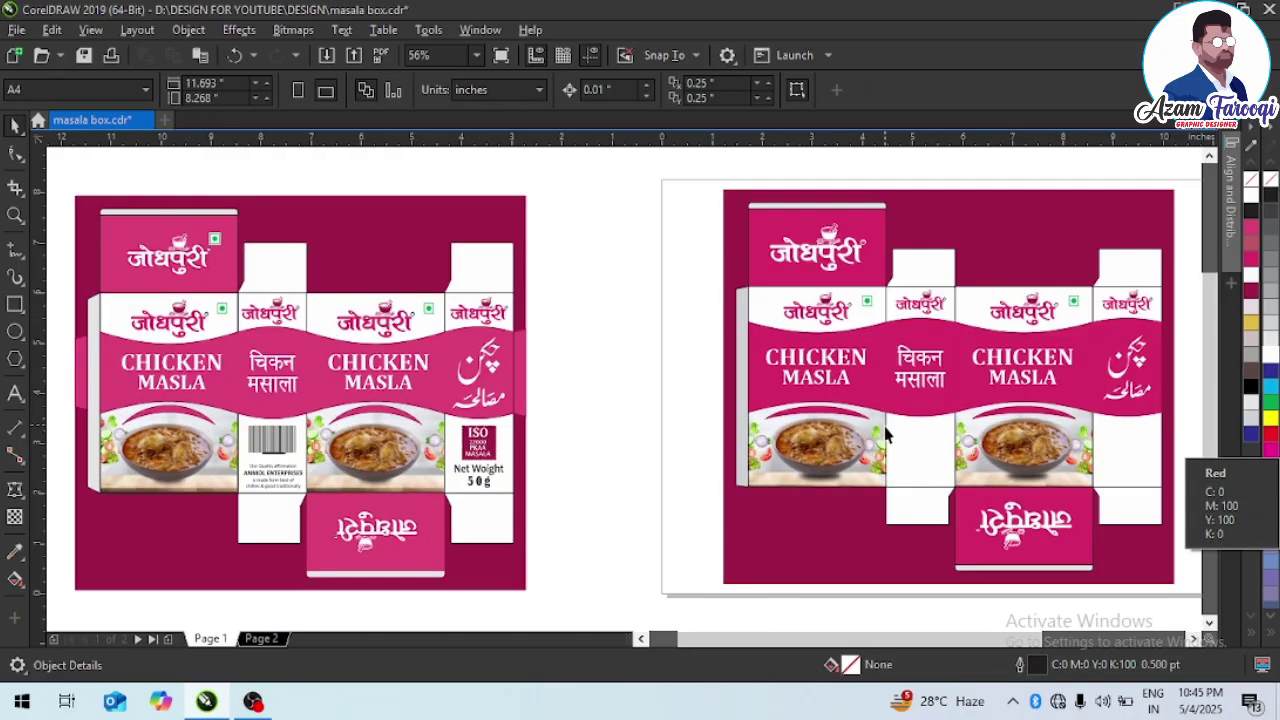
- Bring the barcode with its text and the ISO badge with the net weight text in front of the white side panels
key(ctrl+z)
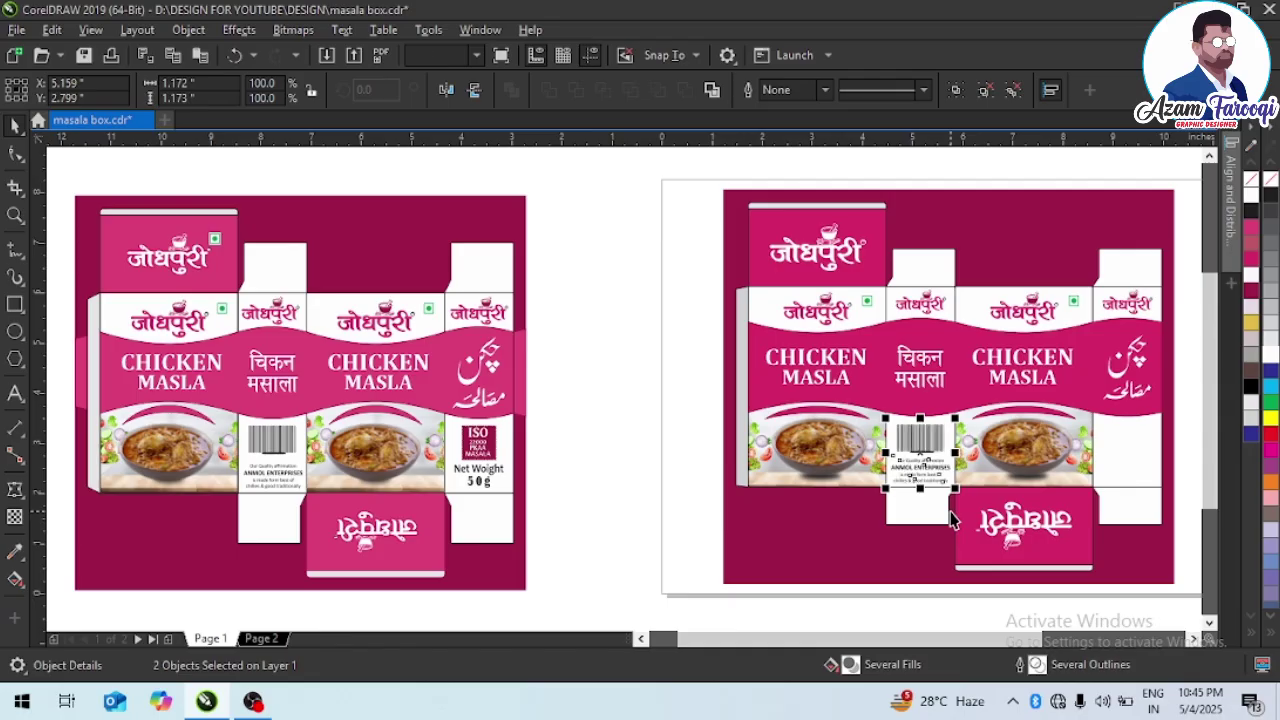
drag(1084, 402, 1160, 504)
key(shift+Page_Up)
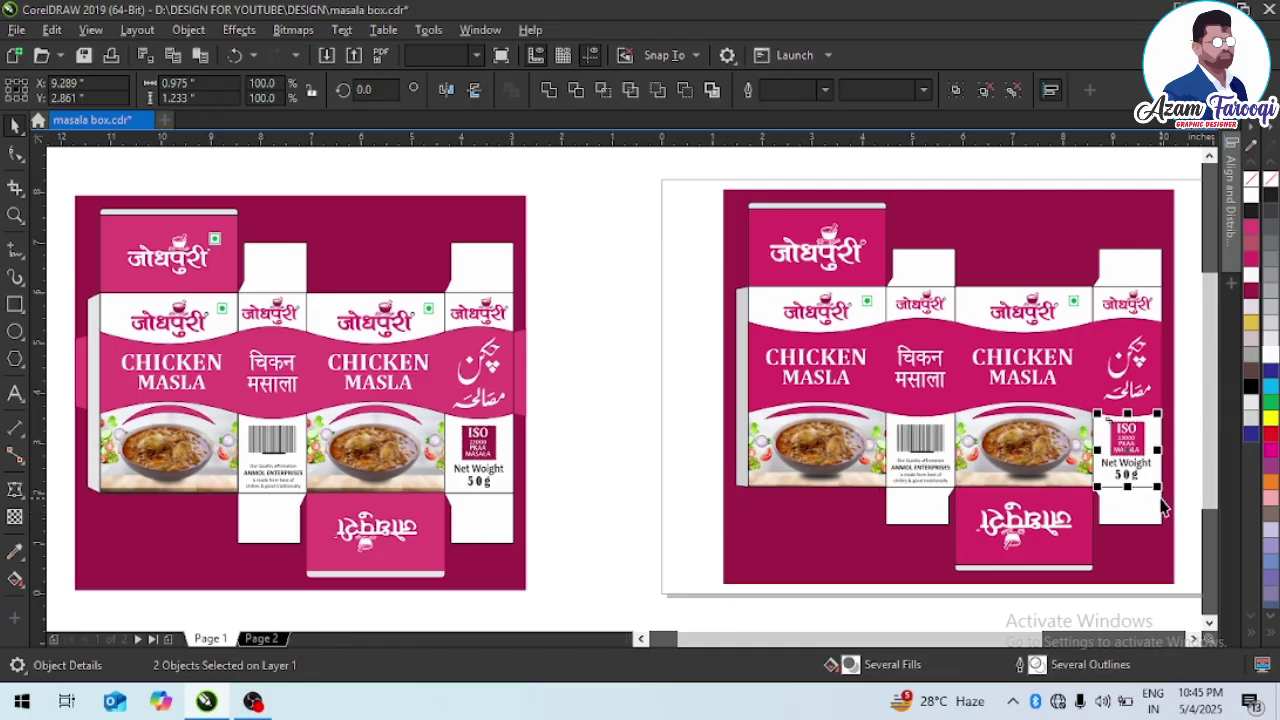
click(585, 401)
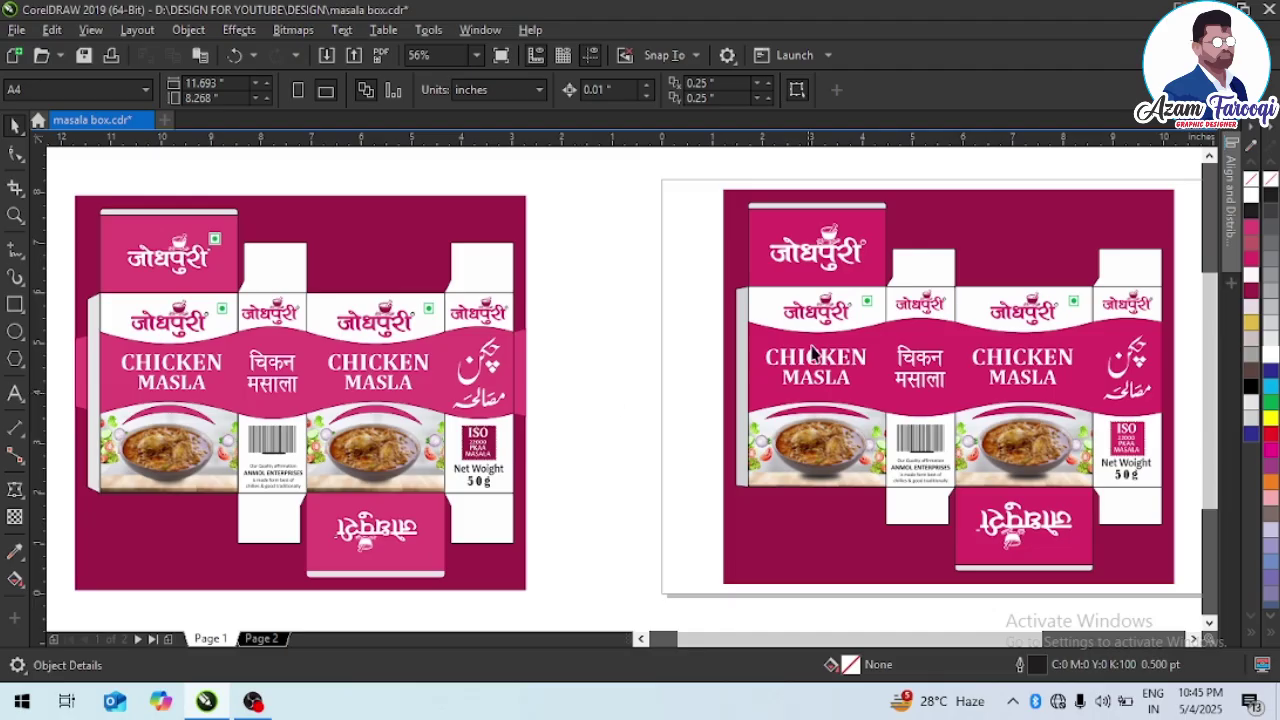
- Copy the green vegetarian mark from the first front panel onto the top flap, and preview the design full-screen
key(F2)
drag(746, 208, 1028, 359)
click(573, 454)
drag(576, 462, 580, 230)
key(Escape)
key(F4)
key(F9)
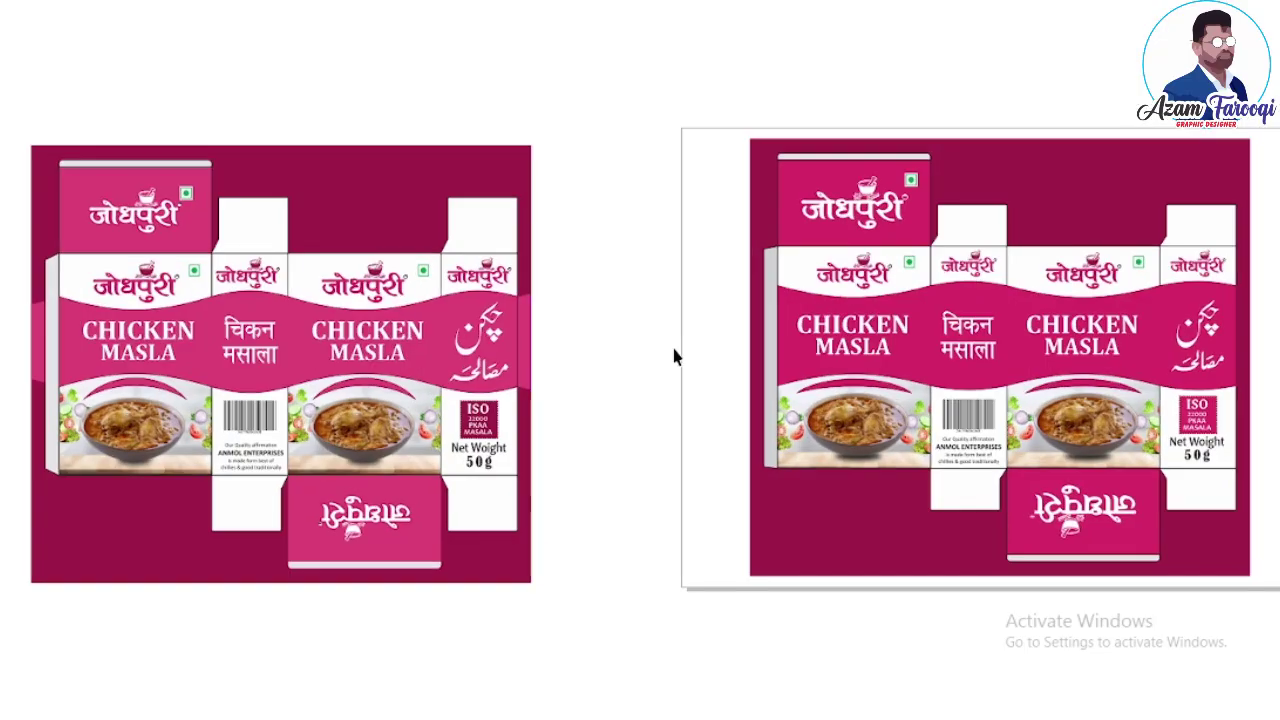